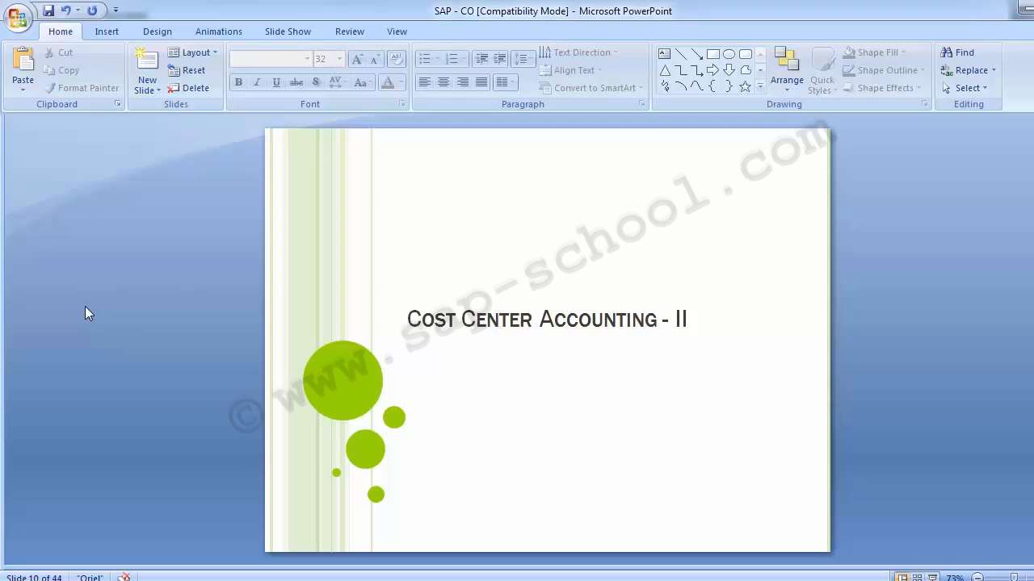
- Advance to the Activity Type slide and switch to the SAP window
scroll(85, 307, down, 1)
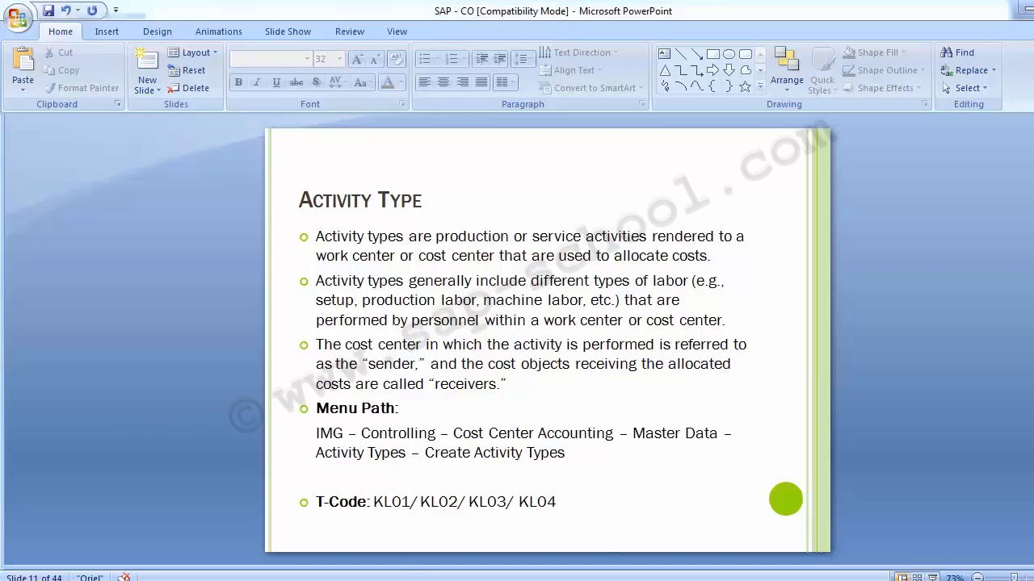
mouse_move(412, 571)
click(461, 540)
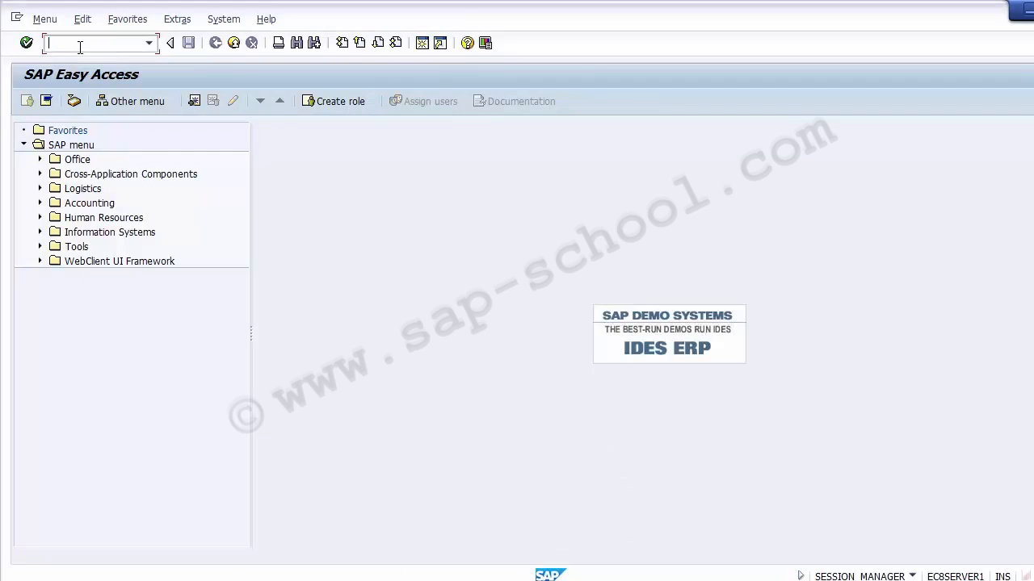
- Open the SAP Reference IMG with transaction SPRO
text(Spro)
key(Return)
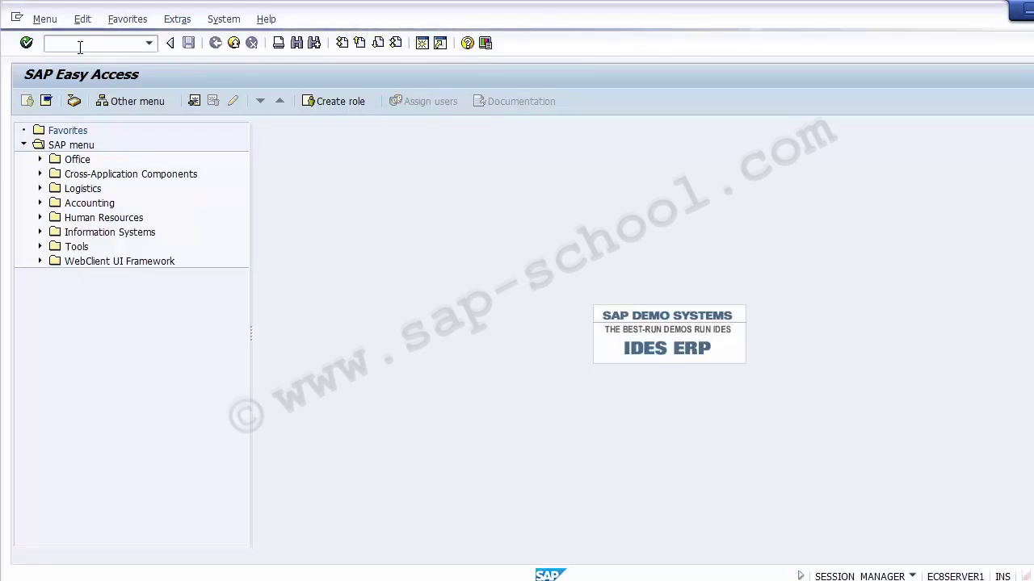
click(71, 103)
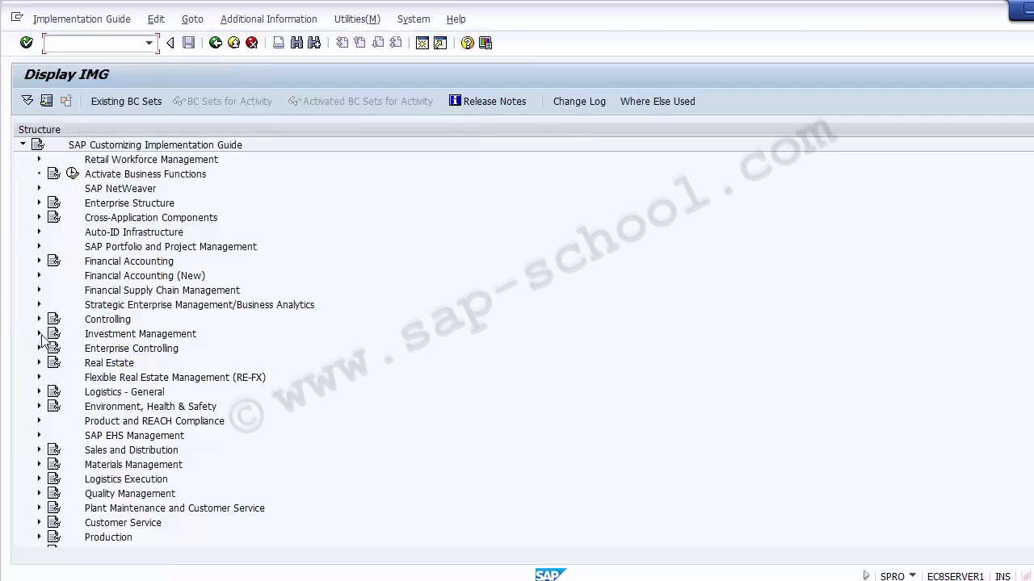
- Expand Controlling, Cost Center Accounting, Master Data and Activity Types in the IMG structure
click(39, 320)
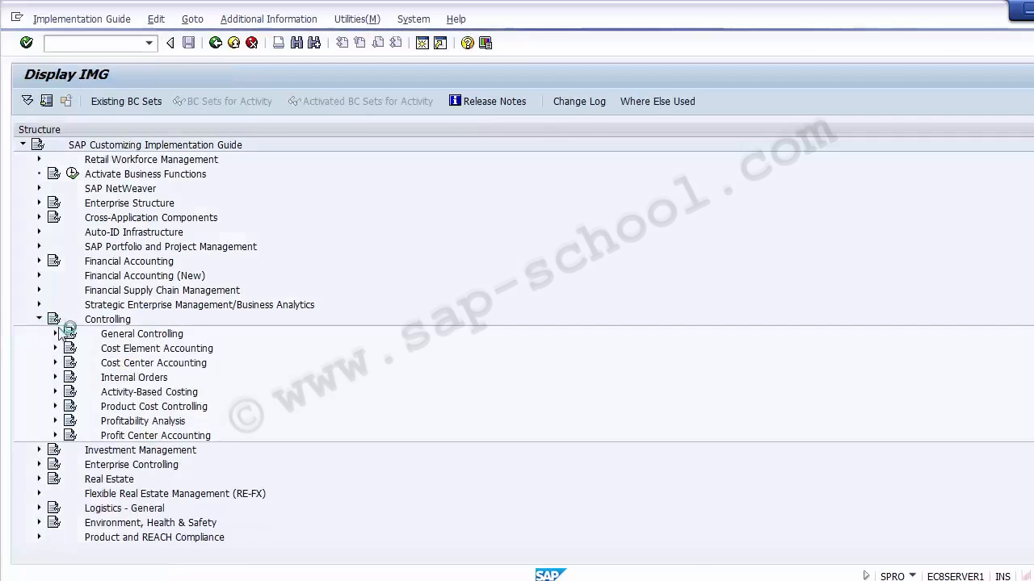
click(80, 364)
click(55, 362)
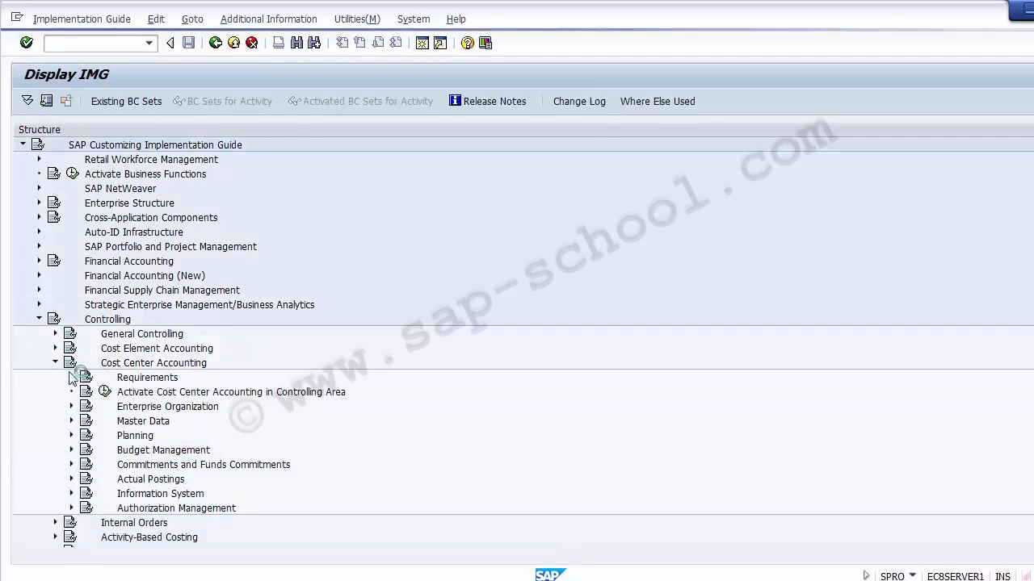
click(123, 422)
click(71, 421)
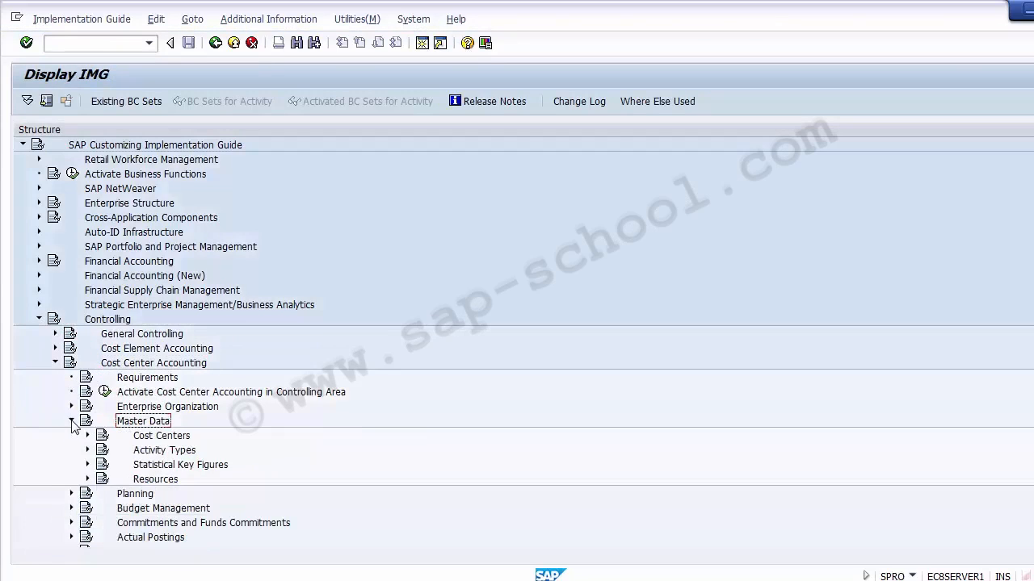
click(138, 435)
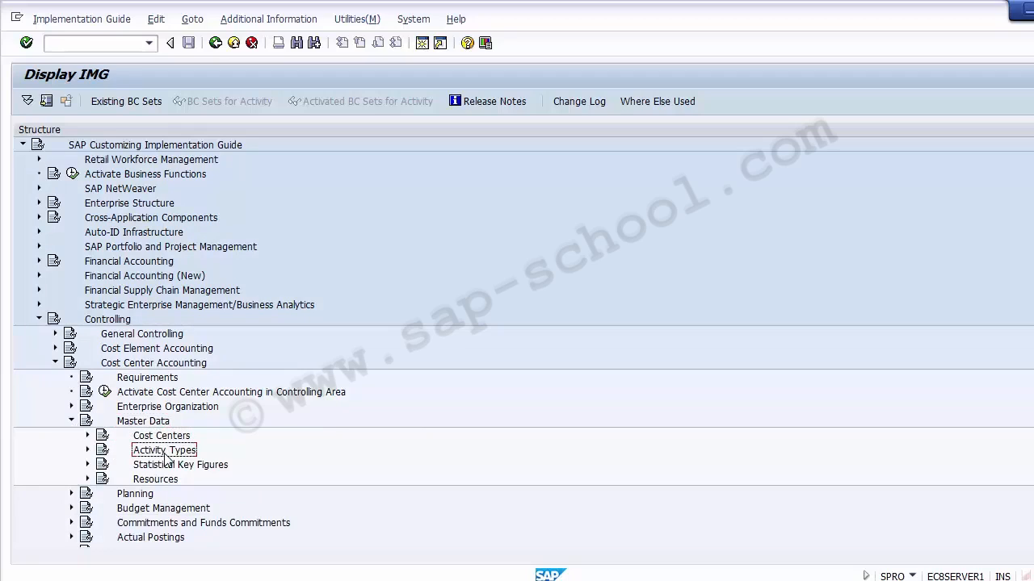
click(88, 450)
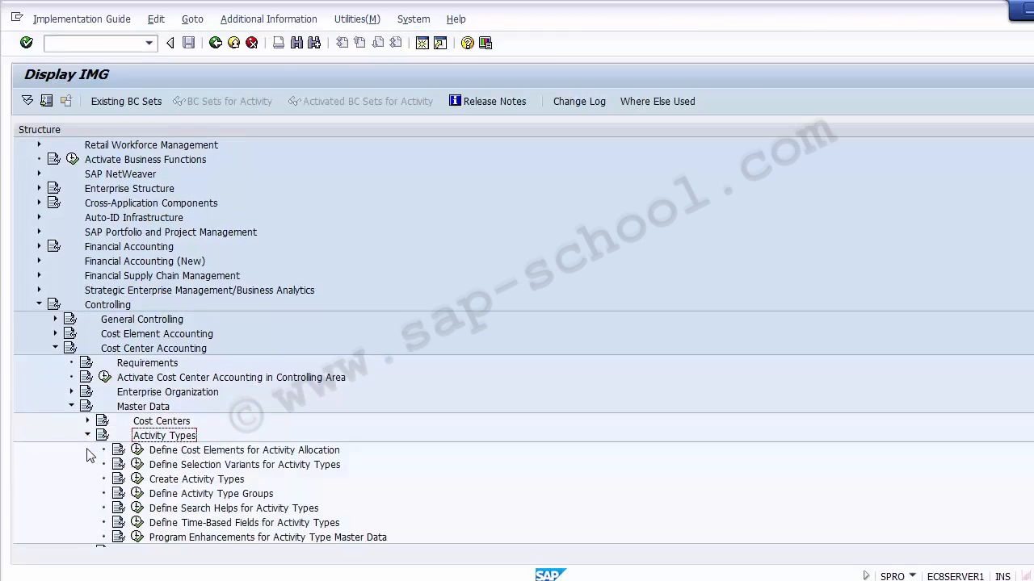
- Execute Create Activity Types and choose the Create Activity Type activity
click(212, 479)
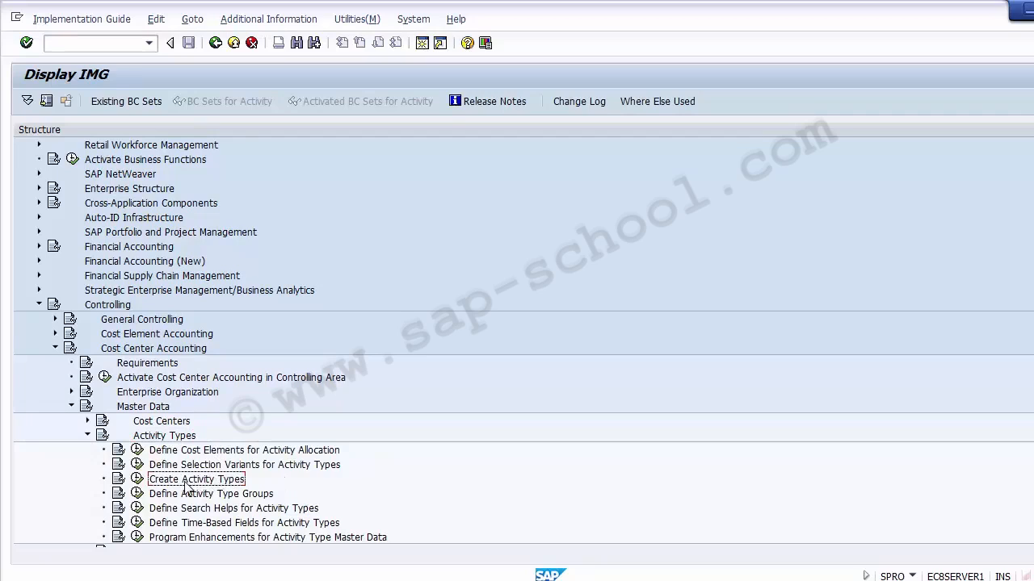
click(137, 481)
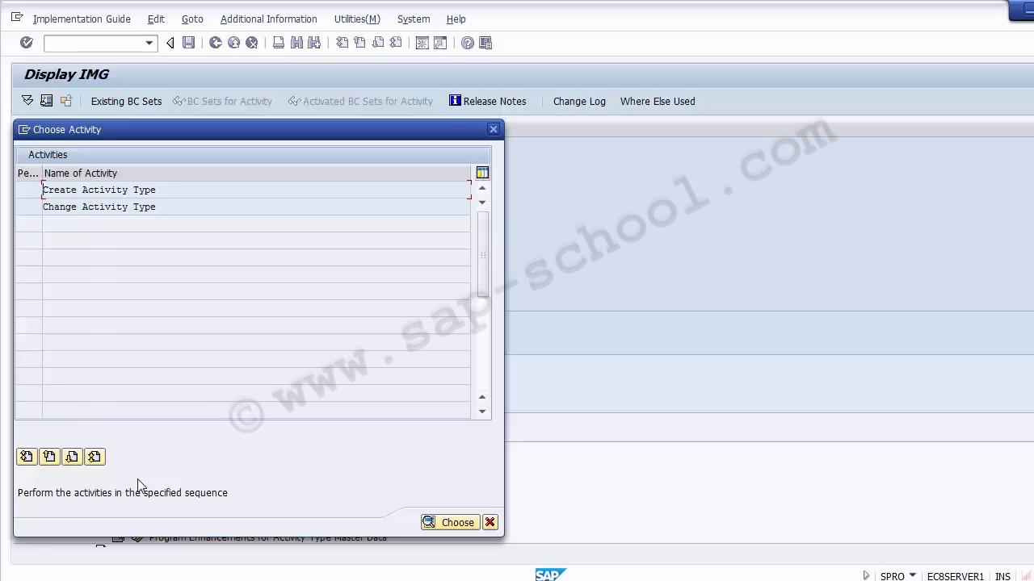
double_click(112, 190)
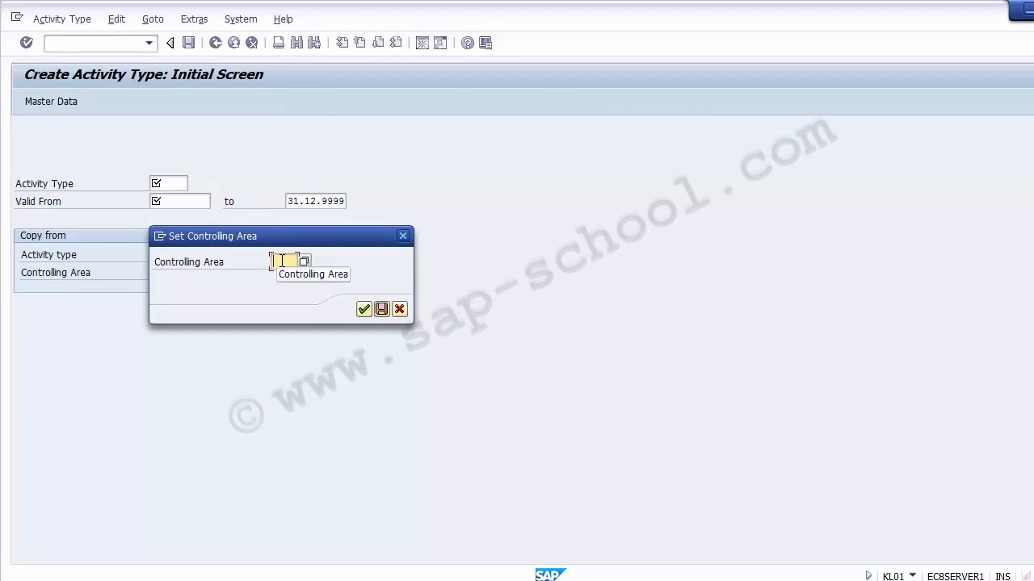
- Set the controlling area to Z100
text(Z)
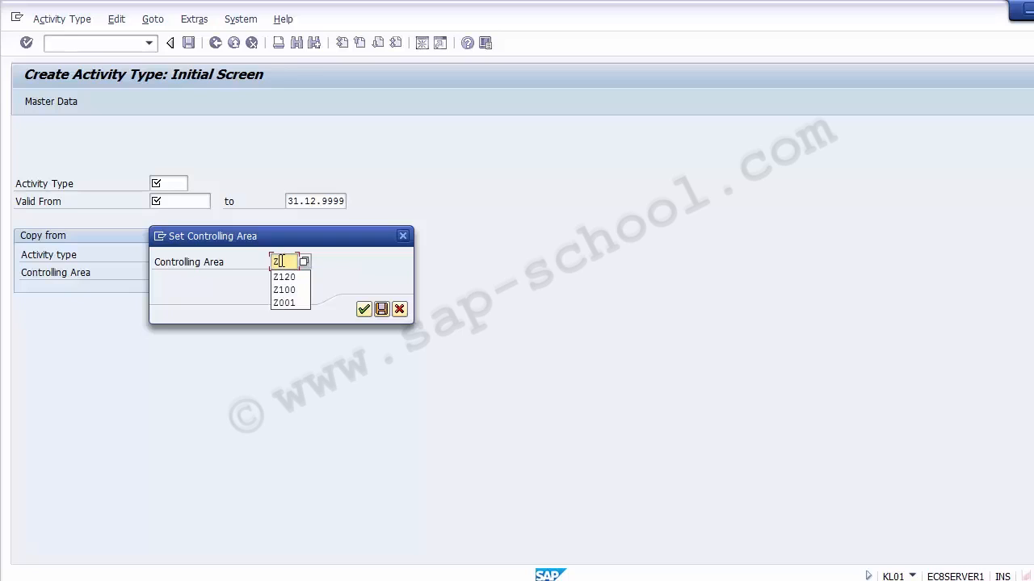
text(100)
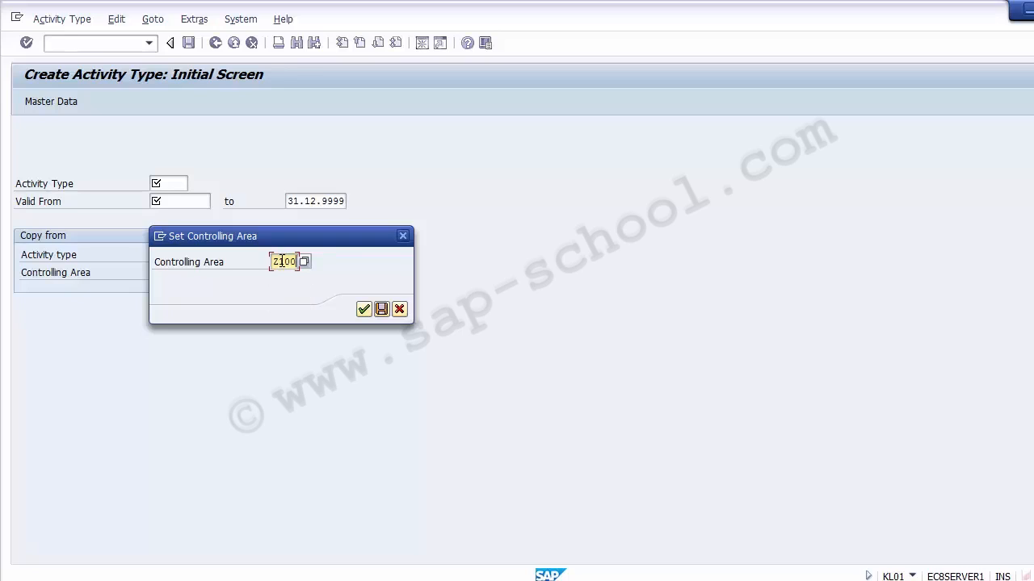
key(Return)
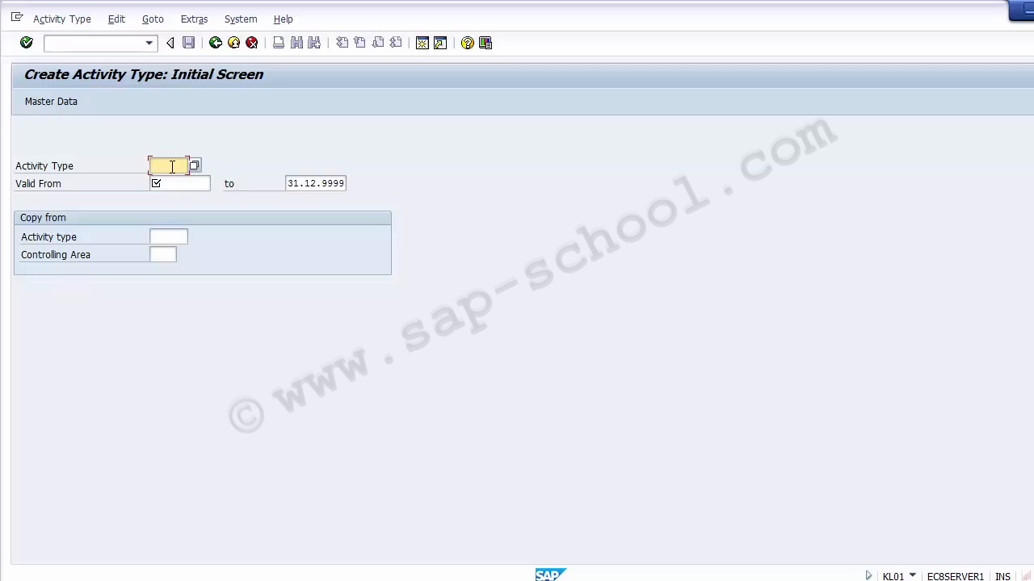
- Enter activity type MTLBR, valid from 01.10.2014, and continue to the basic screen
text(Mlab)
double_click(180, 166)
text(MTLBR)
click(190, 181)
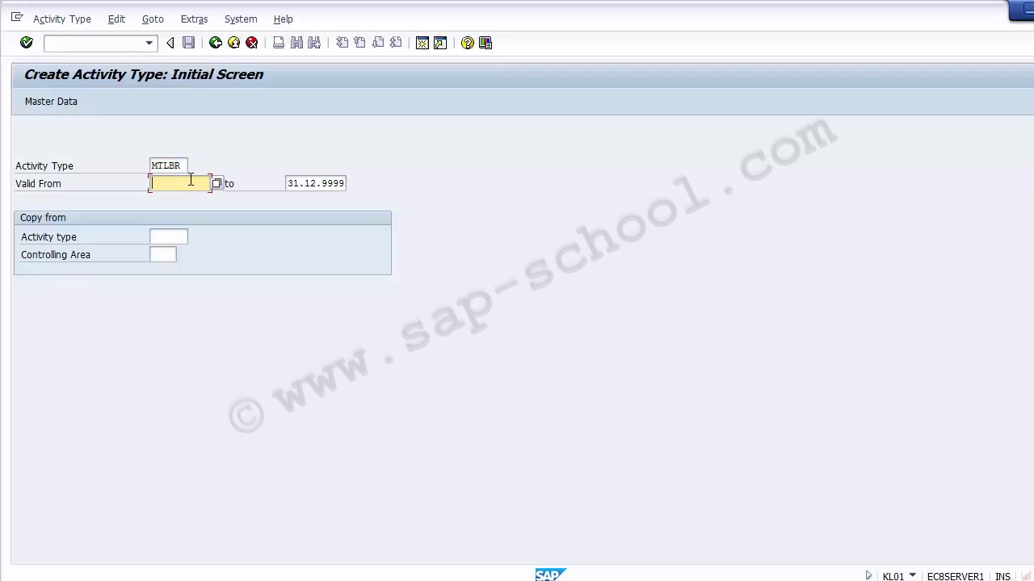
text(01102014)
key(Return)
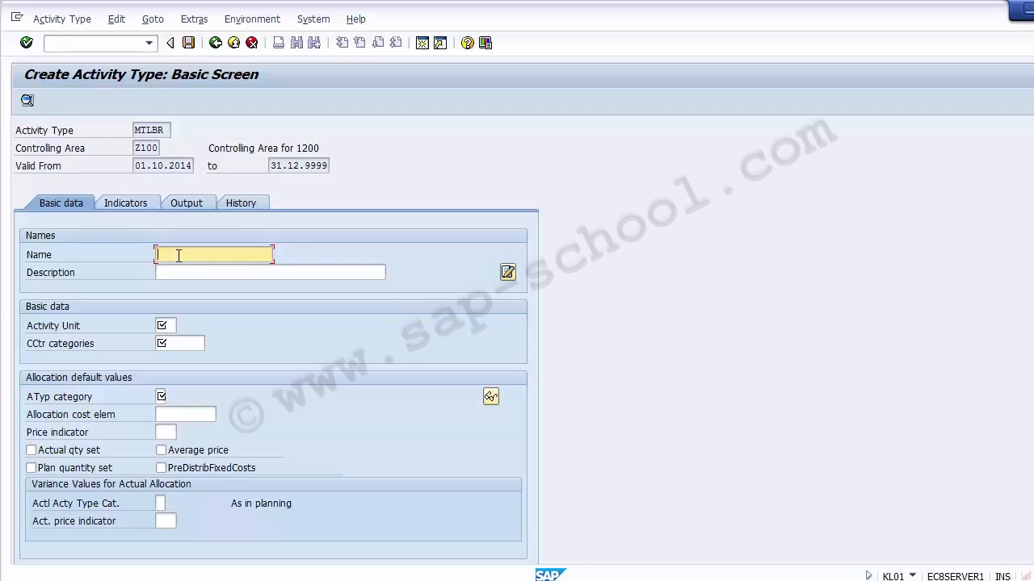
- Name the activity type Materail Labour and copy the same text into the description
text(Materail Labour)
key(shift+Home)
key(ctrl+c)
key(Tab)
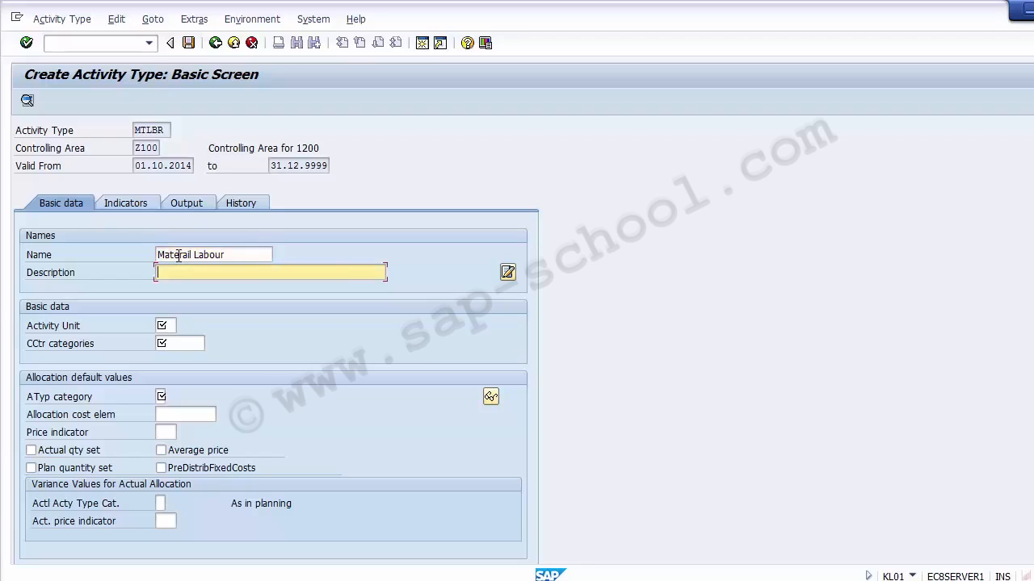
key(ctrl+v)
key(Tab)
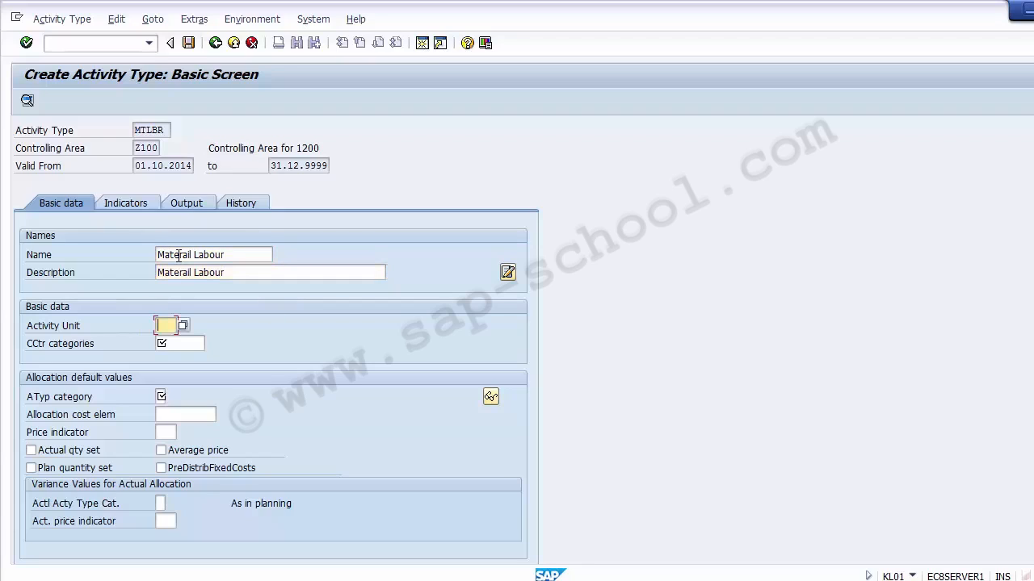
- Open the value list for the activity unit and browse through the units
click(182, 326)
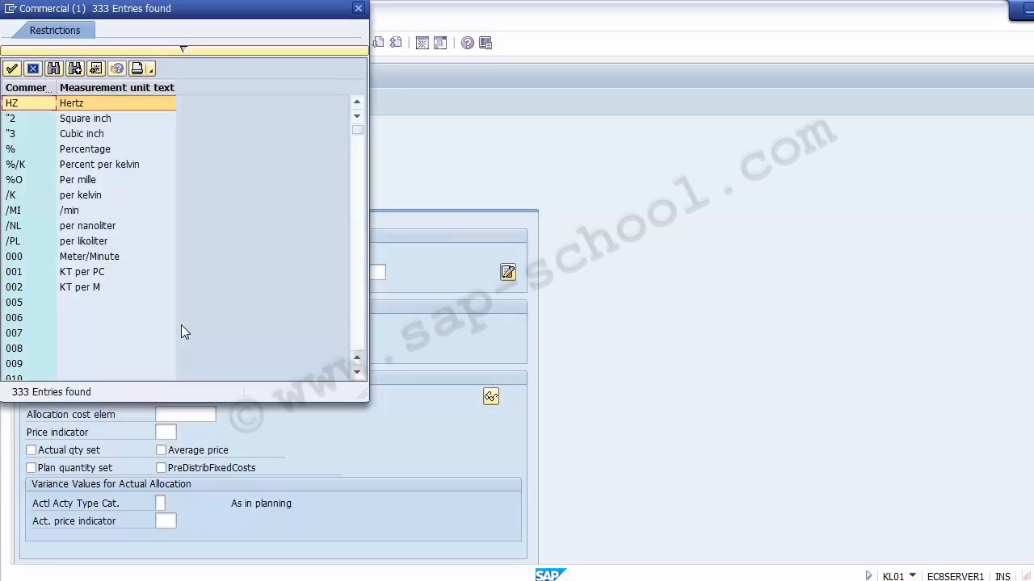
click(76, 256)
key(Down)
key(Down)
key(Down)
key(Down)
key(Down)
key(Down)
key(Down)
key(Down)
key(Down)
key(Down)
key(Down)
key(Down)
key(Down)
key(Down)
key(Down)
key(Down)
key(Down)
key(Down)
key(Down)
key(Down)
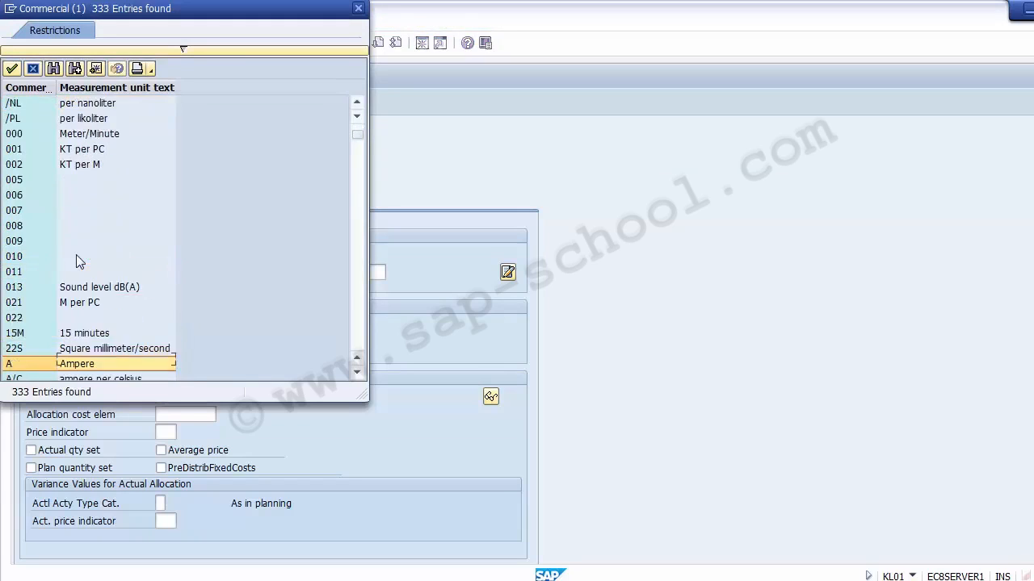
key(Down)
key(Down)
key(Down)
key(Down)
key(Down)
key(Down)
key(Down)
key(Down)
key(Down)
key(Down)
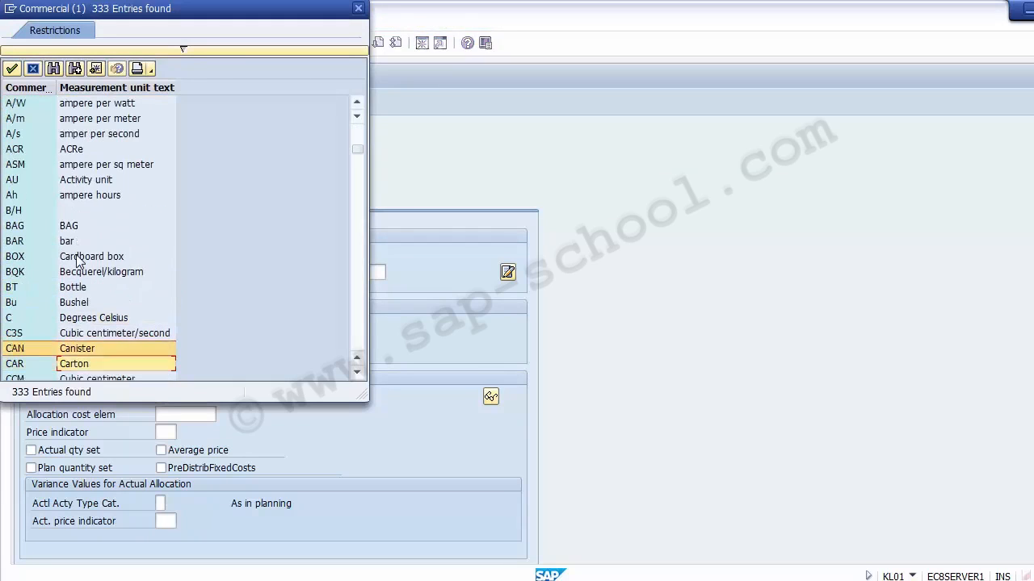
key(Down)
key(Down)
key(Down)
key(Down)
key(Down)
key(Down)
key(Down)
key(Down)
key(Down)
key(Down)
key(Down)
key(Down)
key(Down)
key(Down)
key(Down)
key(Down)
key(Down)
key(Down)
key(Down)
key(Down)
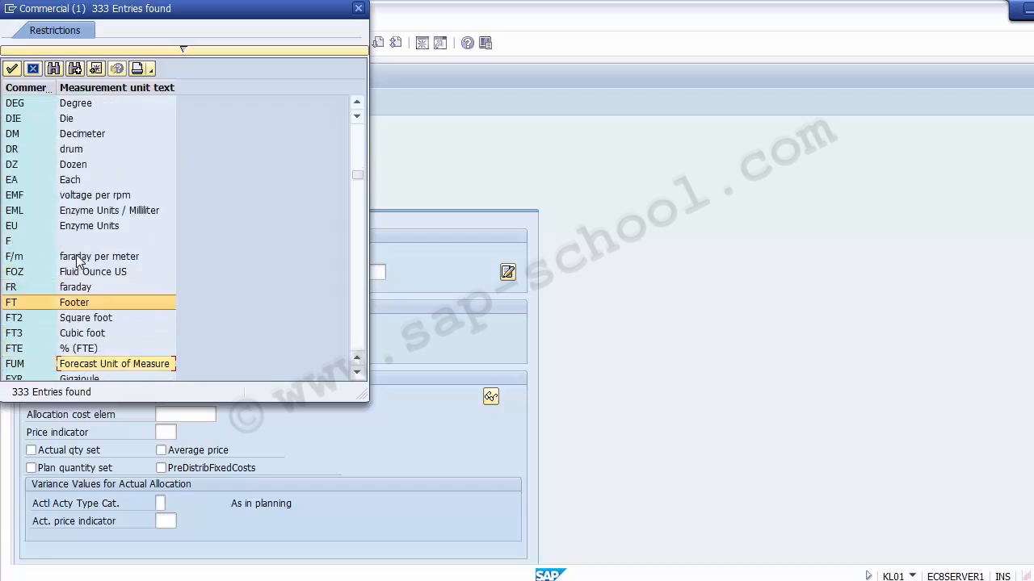
- Search the unit list for hours
scroll(77, 260, up, 5)
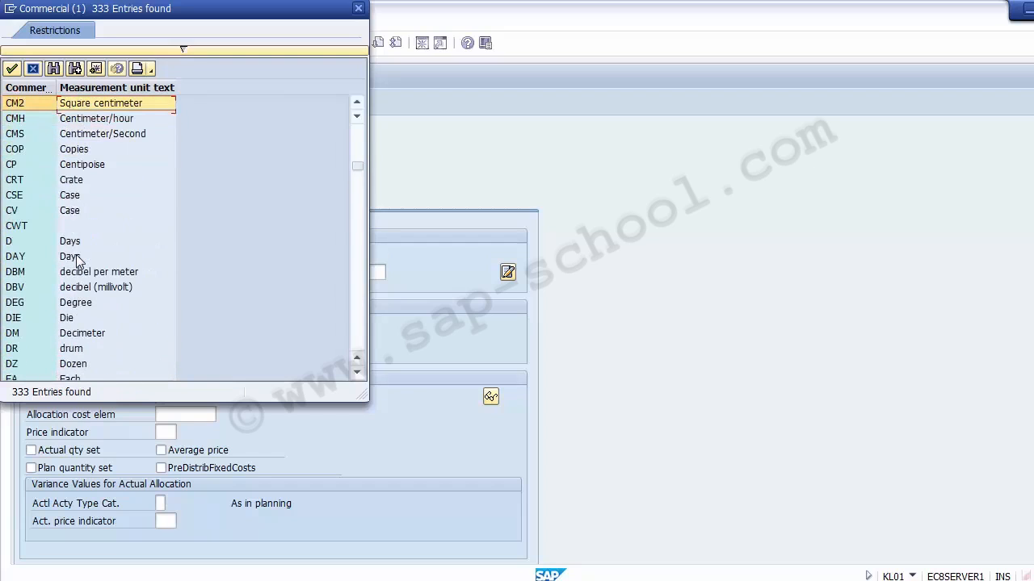
click(54, 70)
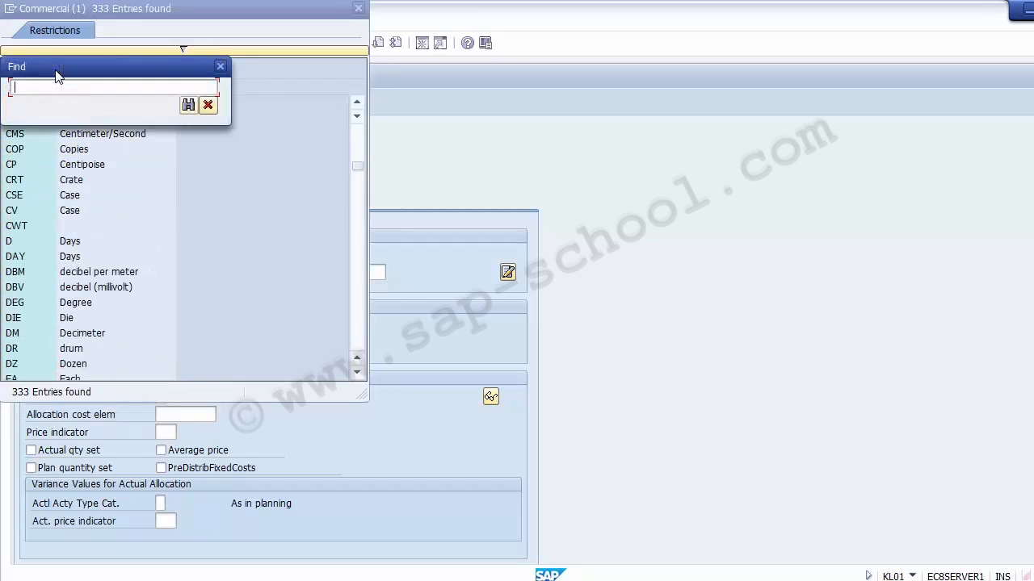
text(Hour)
key(Return)
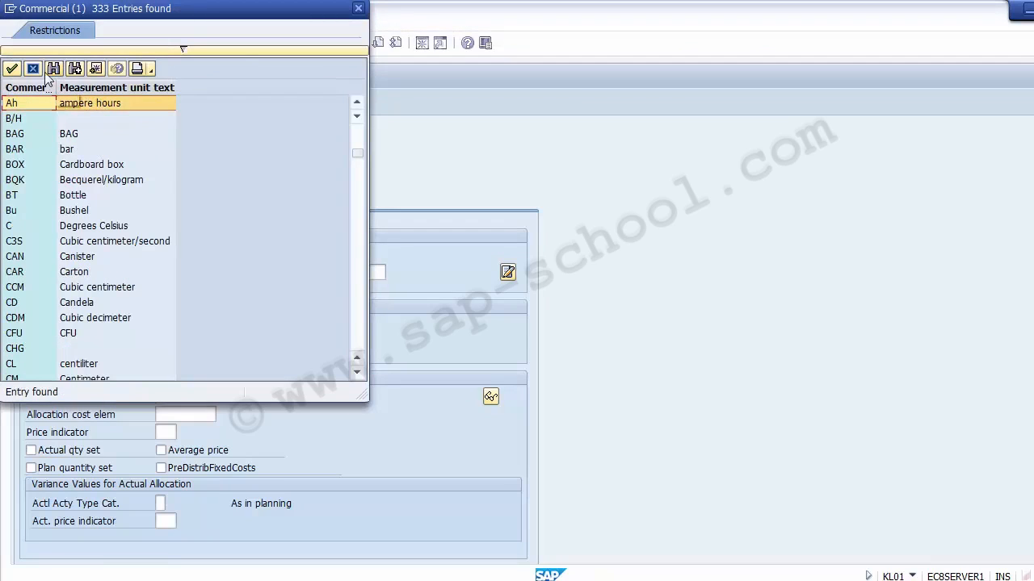
click(53, 68)
text(hours)
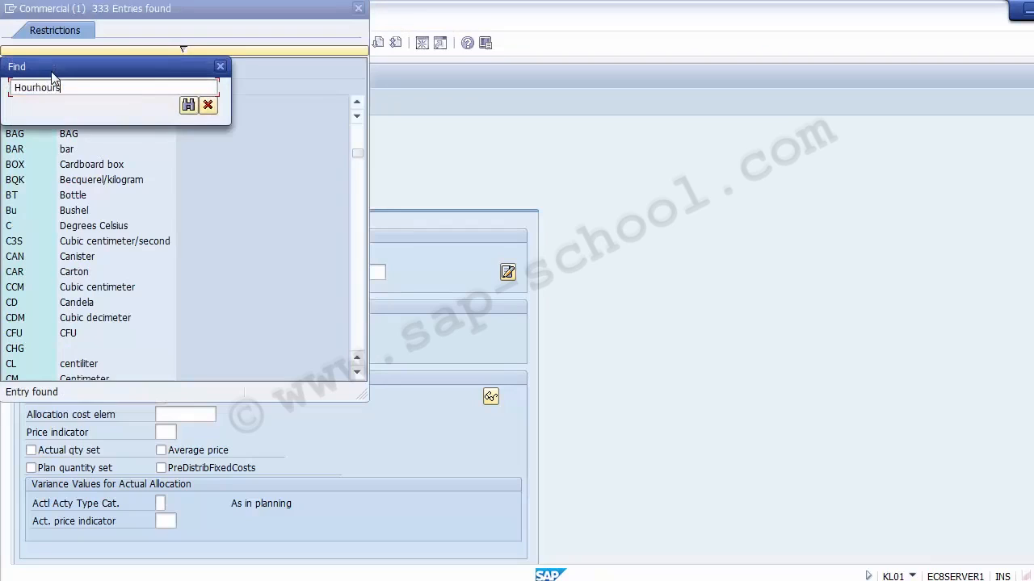
key(Return)
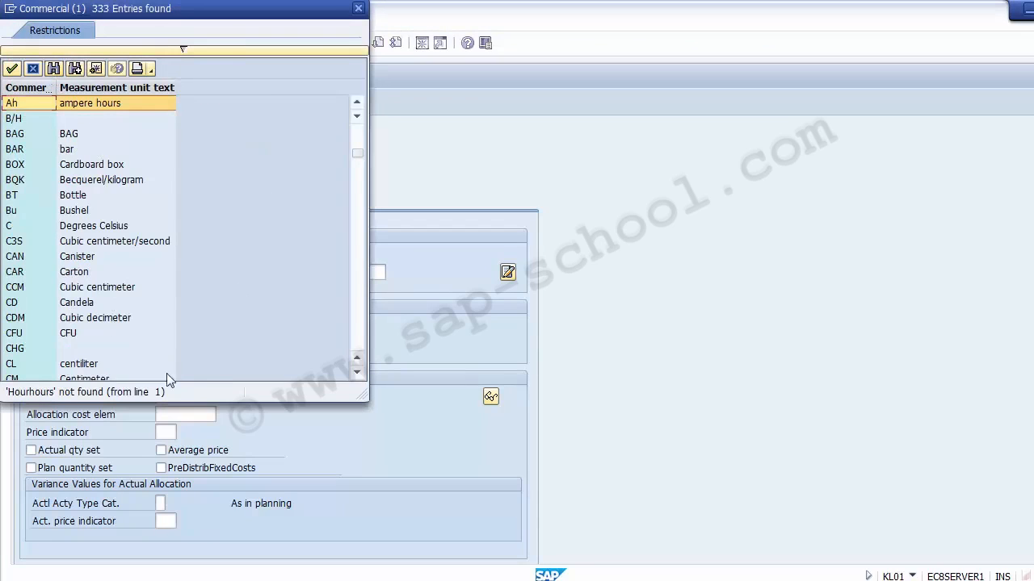
- Sort the unit list by the commercial unit code
click(117, 365)
key(Down)
key(Down)
key(Down)
key(Down)
key(Down)
key(Down)
key(Down)
key(Down)
key(Down)
key(Down)
key(Down)
key(Down)
key(Down)
key(Down)
key(Down)
key(Down)
key(Down)
key(Down)
key(Down)
key(Down)
key(Down)
key(Down)
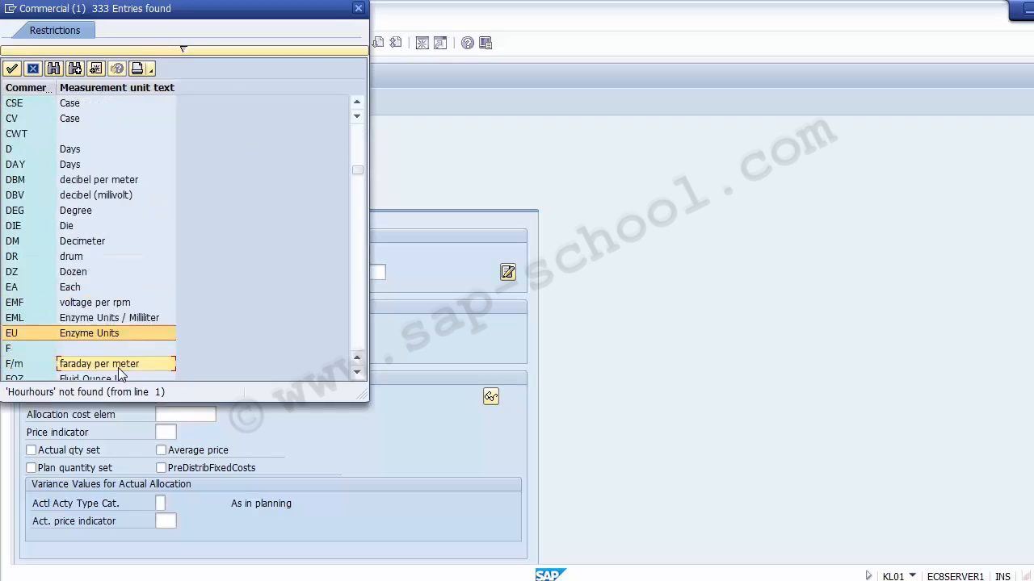
click(32, 89)
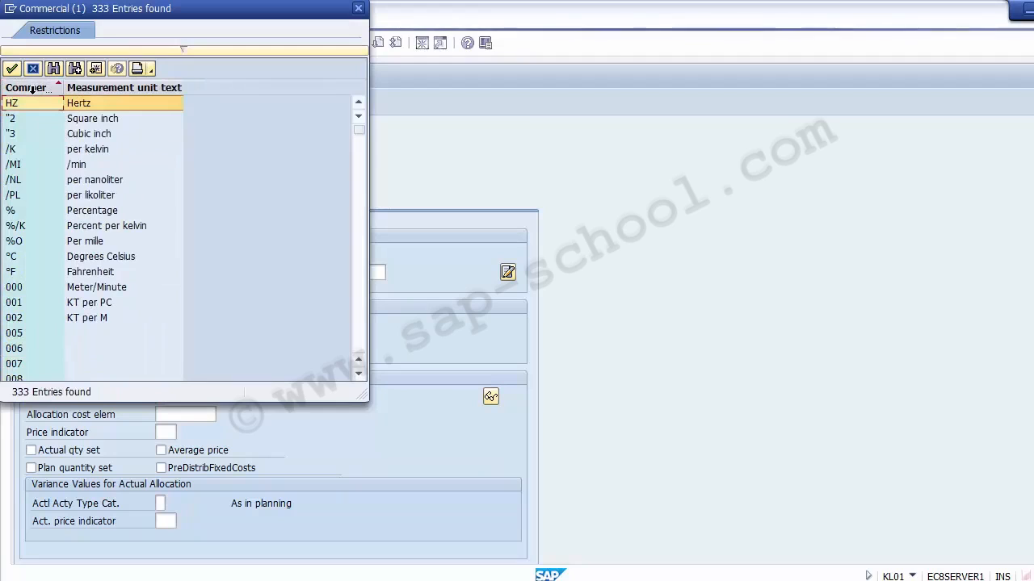
- Scroll through the sorted unit list and pick HR (Hours) as the activity unit
click(22, 332)
key(Down)
key(Down)
key(Down)
key(Down)
key(Down)
key(Down)
key(Down)
key(Down)
key(Down)
key(Down)
key(Down)
key(Down)
key(Down)
key(Down)
key(Down)
key(Down)
key(Down)
key(Down)
key(Down)
key(Down)
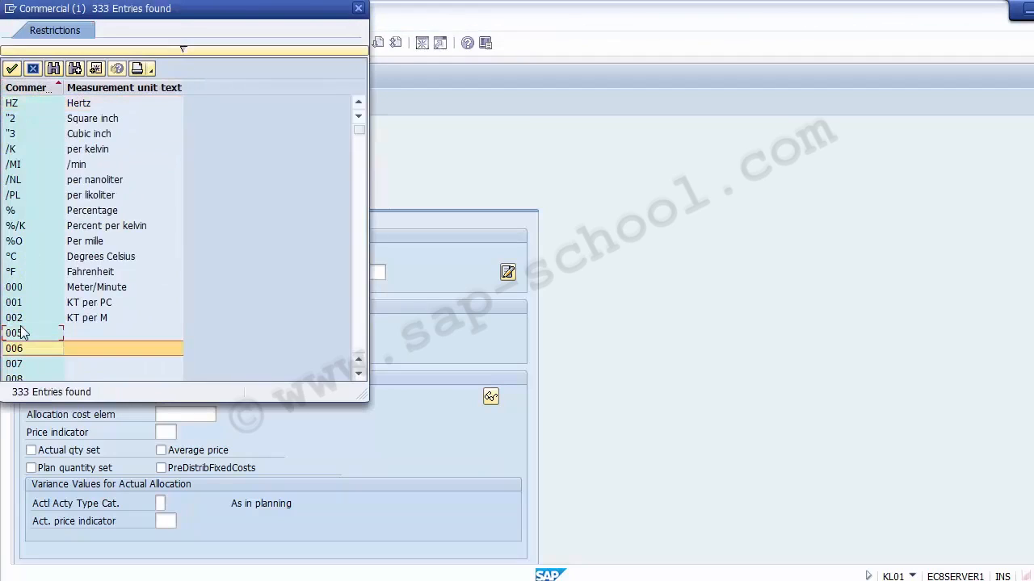
key(Down)
key(Down)
key(Down)
key(Down)
key(Down)
key(Down)
key(Down)
key(Down)
key(Down)
key(Down)
key(Down)
key(Down)
key(Down)
key(Down)
key(Down)
key(Down)
key(Down)
key(Down)
key(Down)
key(Down)
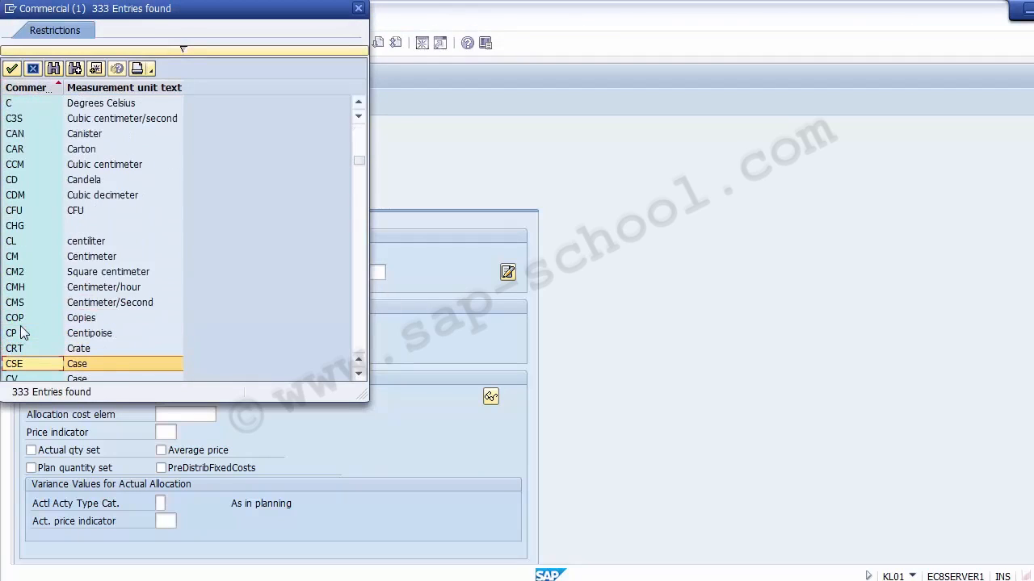
key(Down)
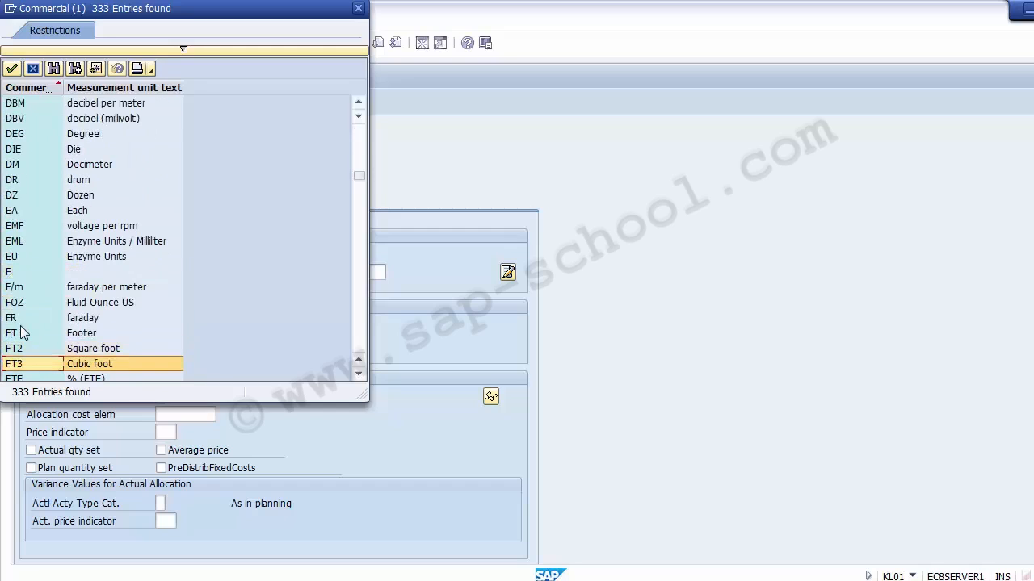
key(Down)
key(Down)
key(Down)
key(Down)
key(Down)
key(Down)
key(Down)
key(Down)
key(Down)
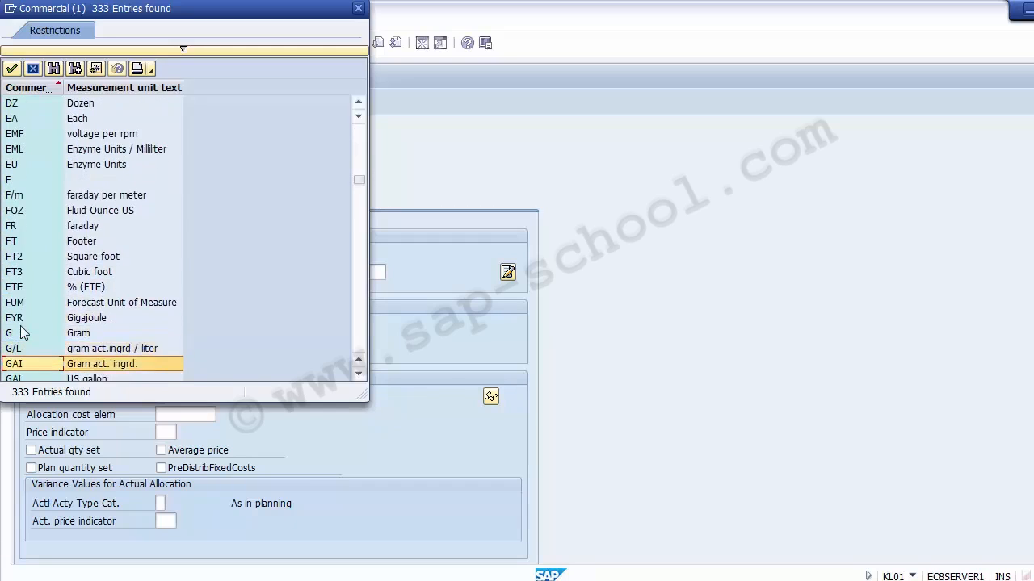
key(Down)
key(Down)
key(Down)
key(Down)
key(Down)
key(Down)
key(Down)
key(Down)
key(Down)
key(Down)
key(Down)
key(Down)
key(Down)
key(Down)
key(Down)
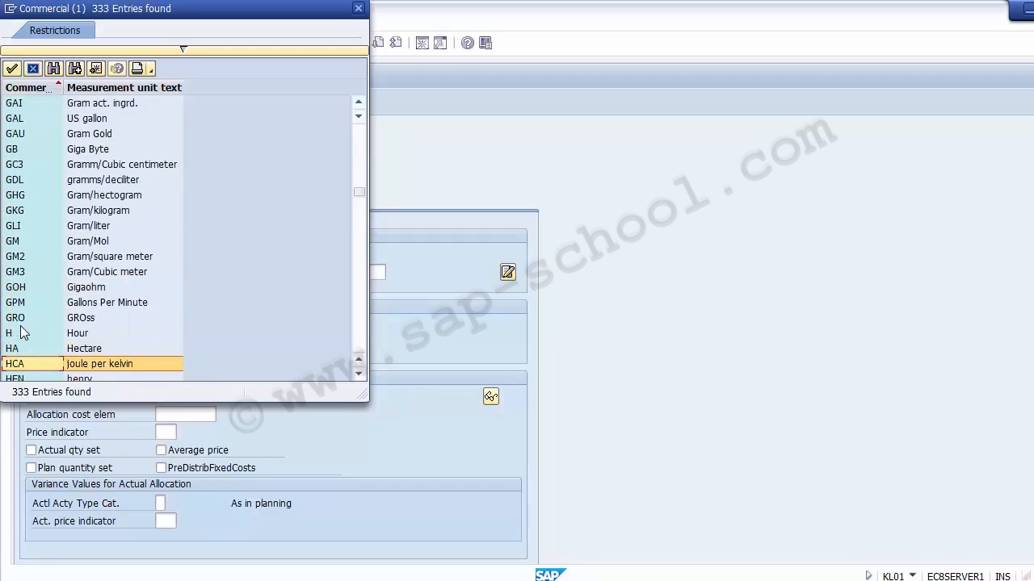
key(Down)
key(Down)
key(Down)
key(Down)
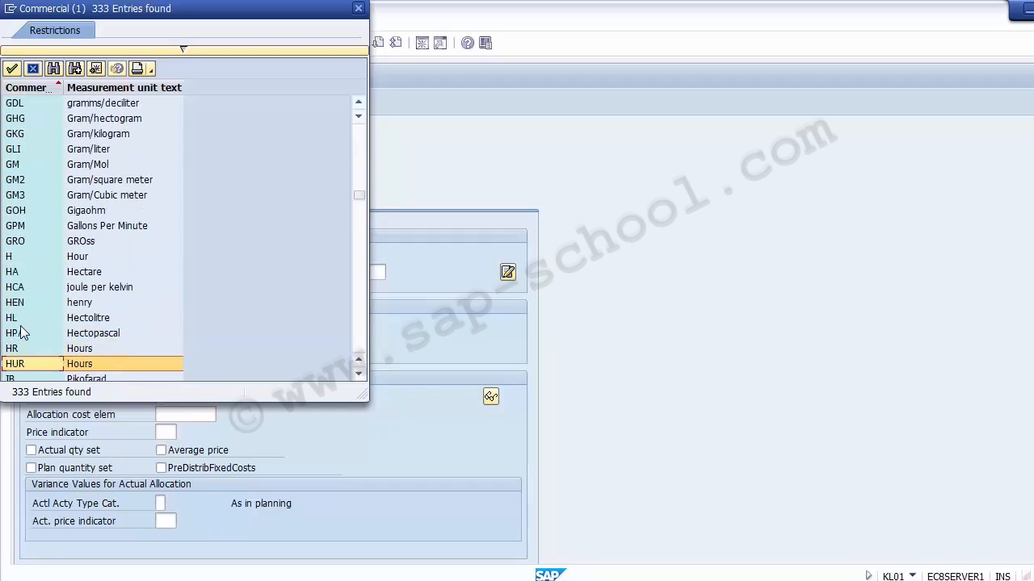
key(Up)
key(Down)
key(Down)
key(Down)
key(Up)
key(Up)
key(Up)
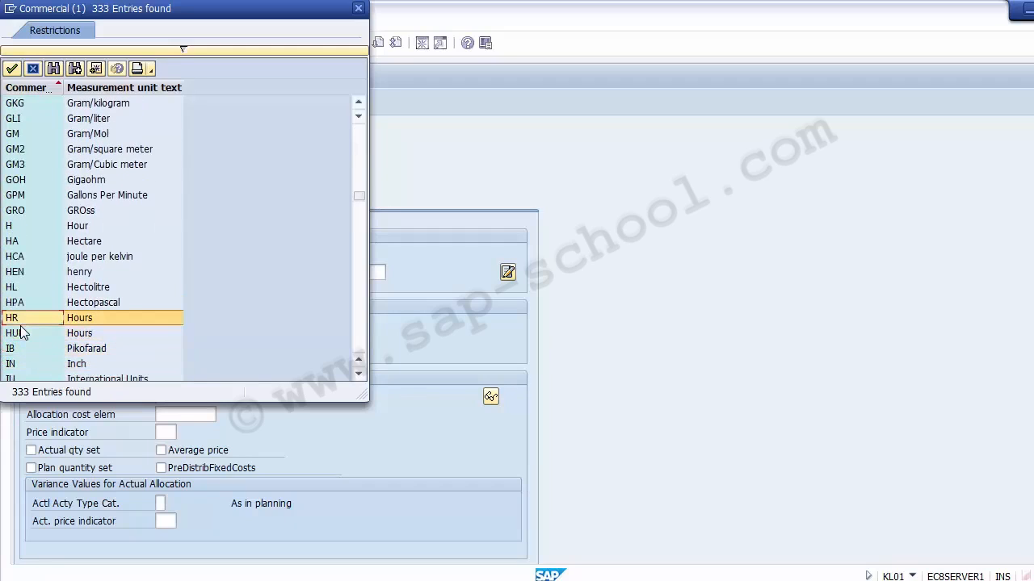
double_click(84, 317)
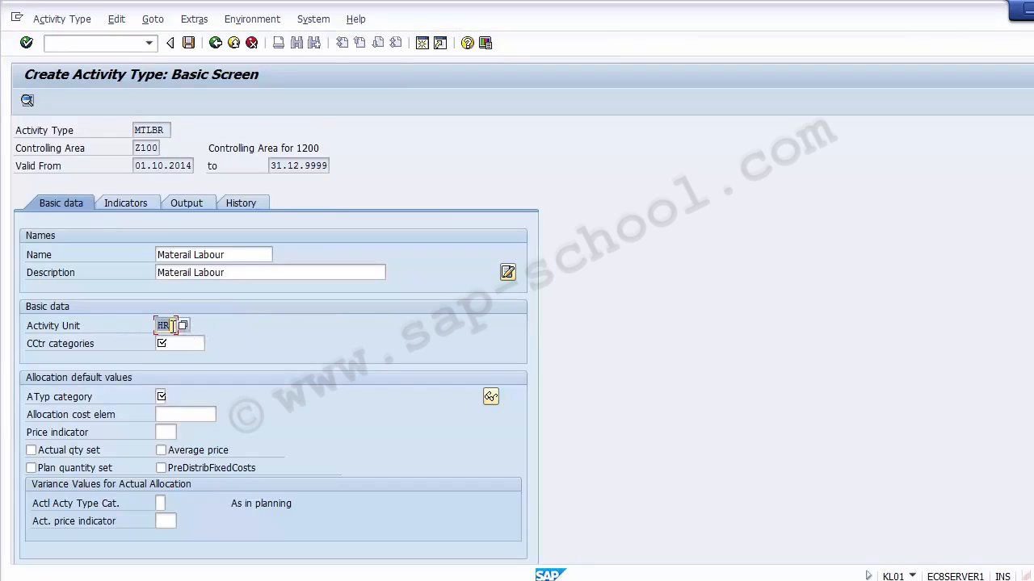
- Set the cost center category to 1 Production from its selection list
click(172, 345)
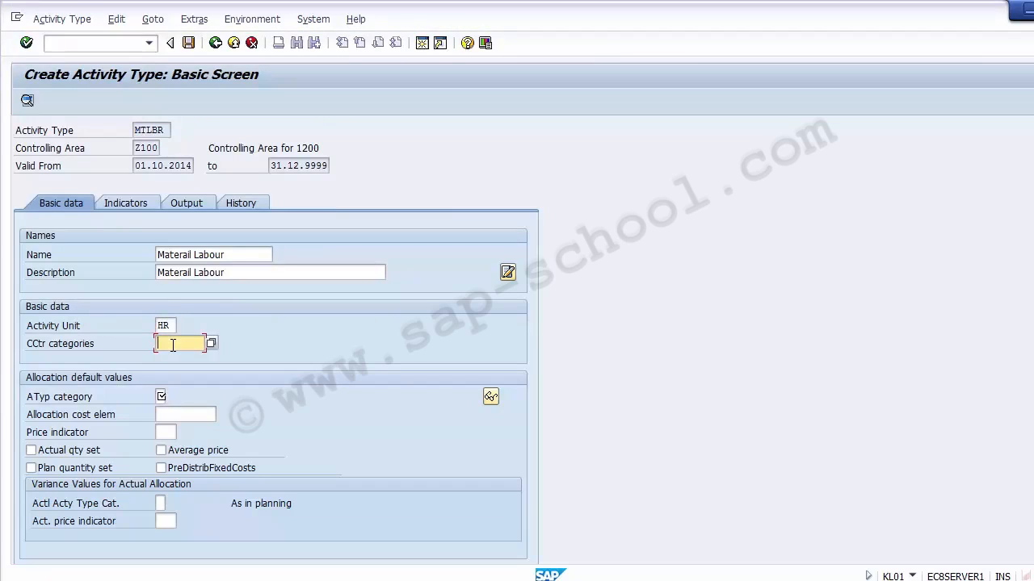
click(212, 343)
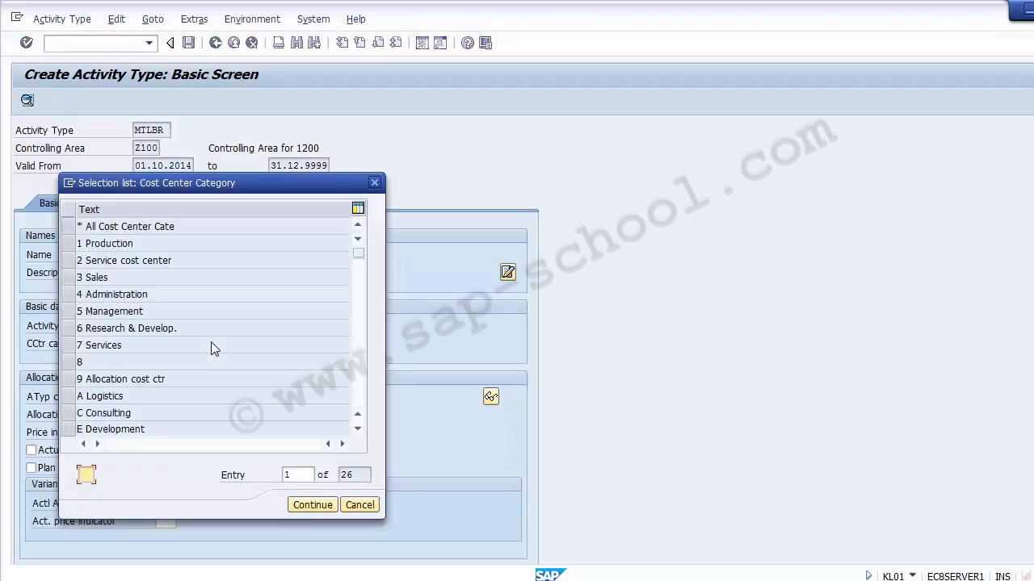
drag(126, 187, 400, 176)
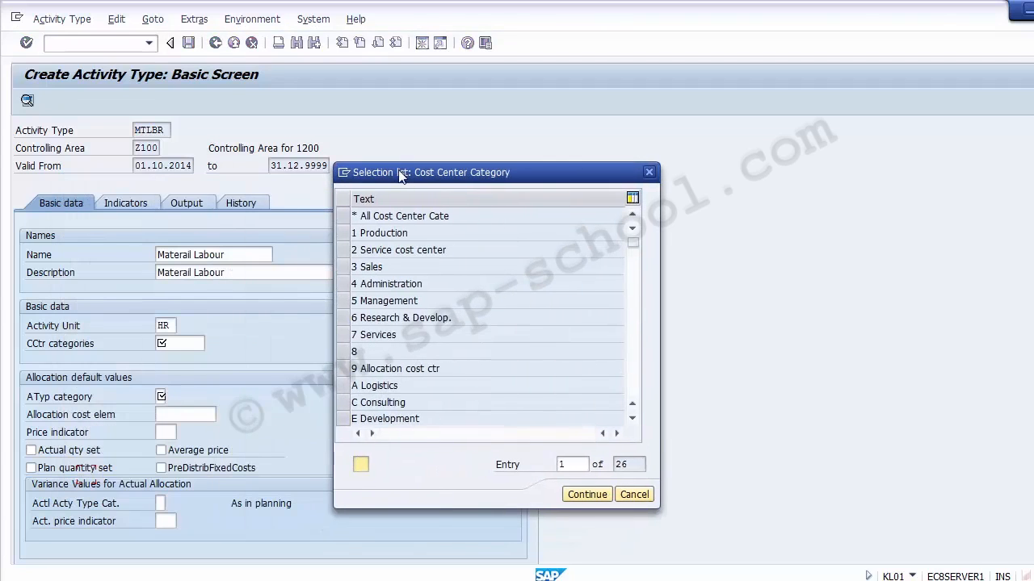
click(345, 235)
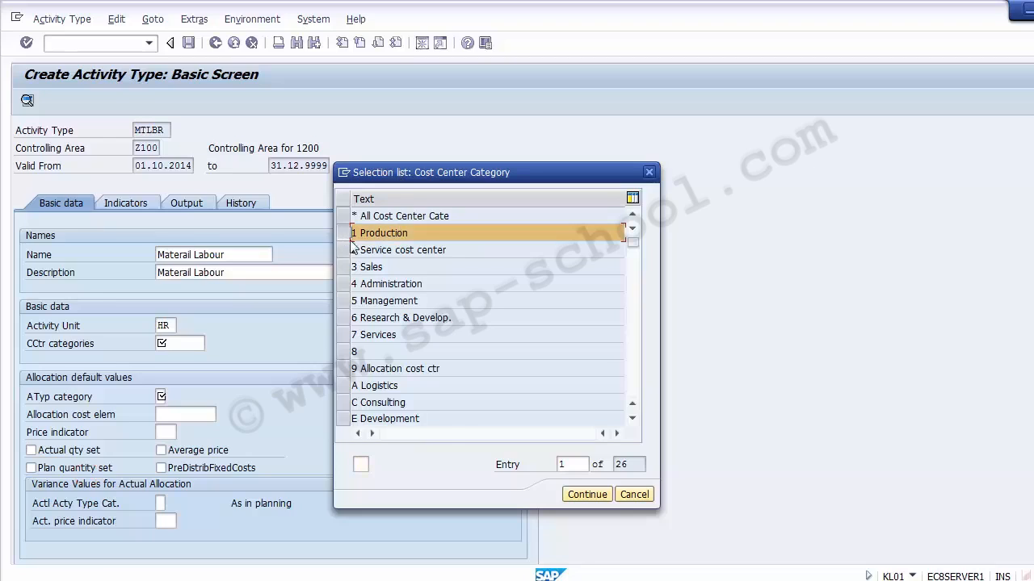
click(579, 495)
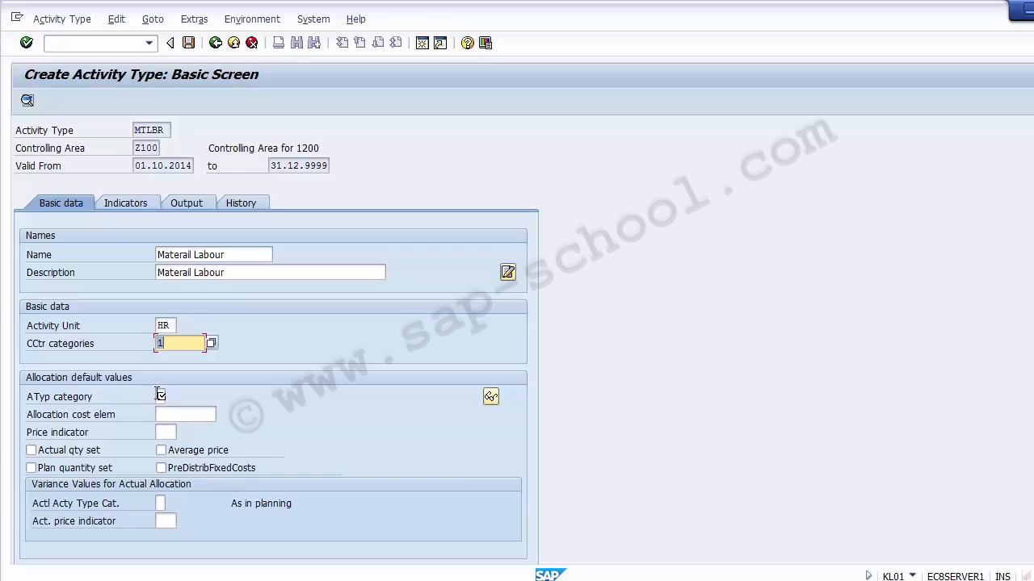
- Set the activity type category to 1, manual entry, manual allocation
click(160, 396)
click(172, 398)
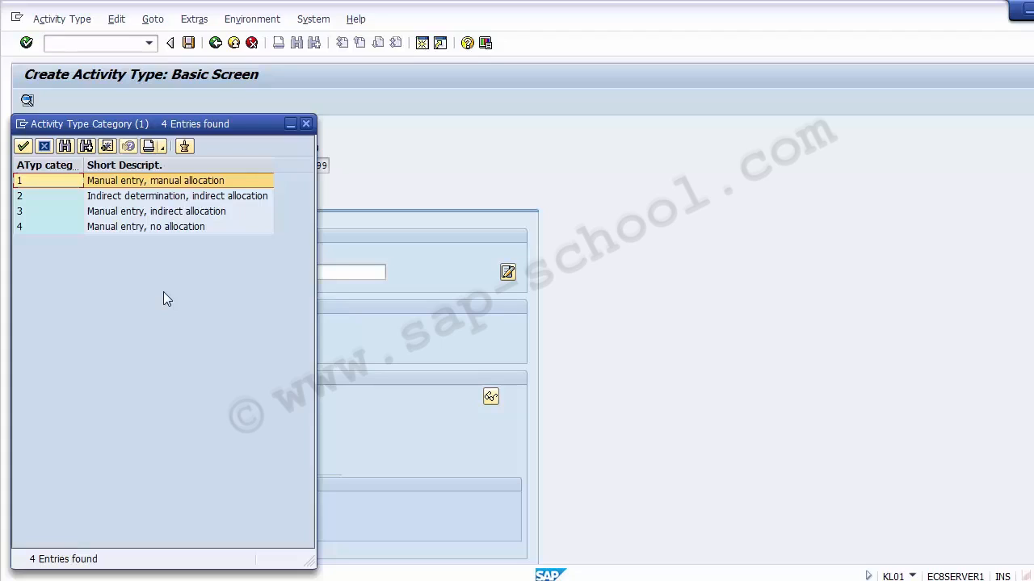
double_click(129, 188)
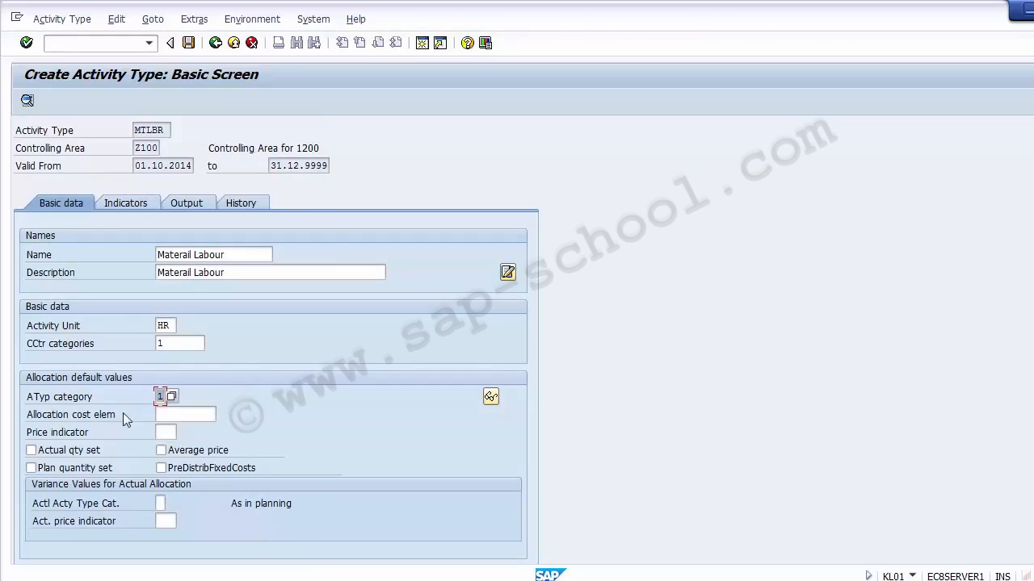
- Set the price indicator to 1, plan price automatically based on activity
click(71, 416)
click(174, 417)
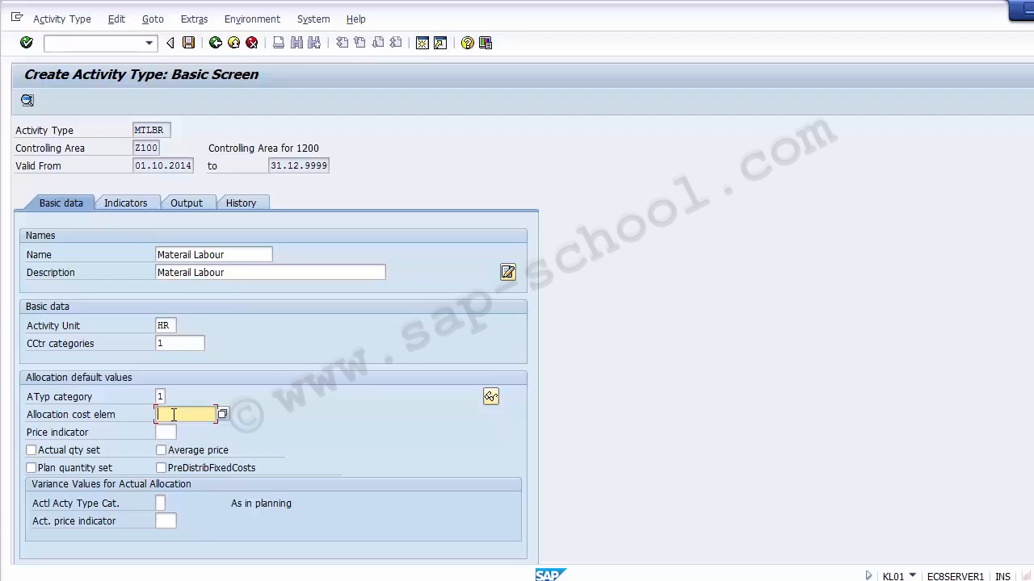
click(165, 432)
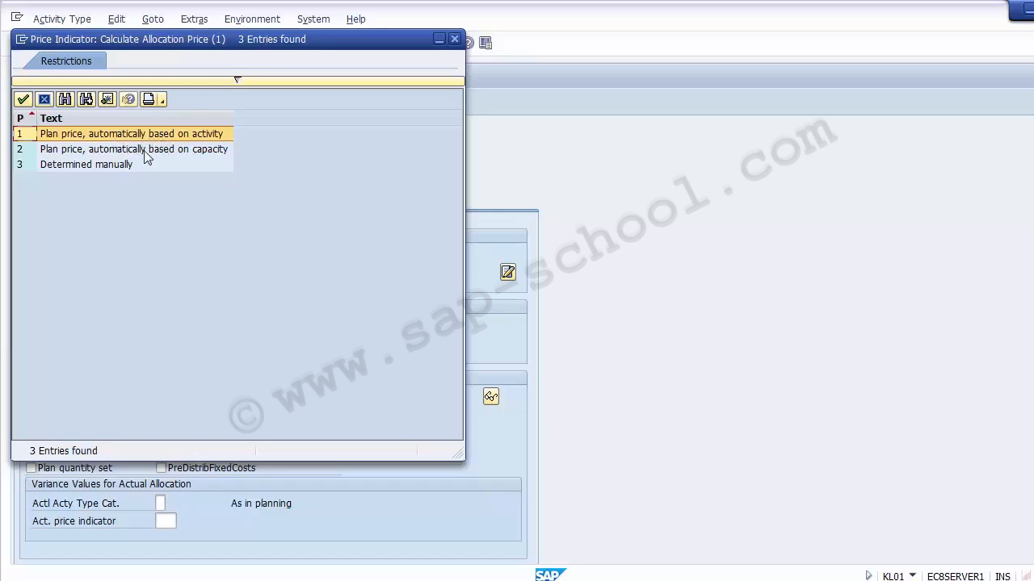
click(90, 168)
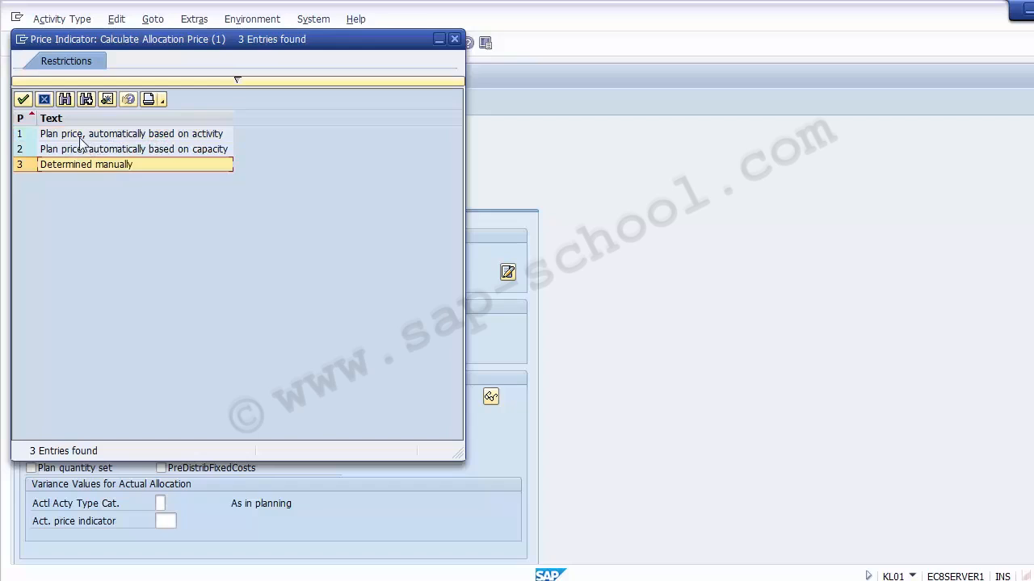
click(79, 136)
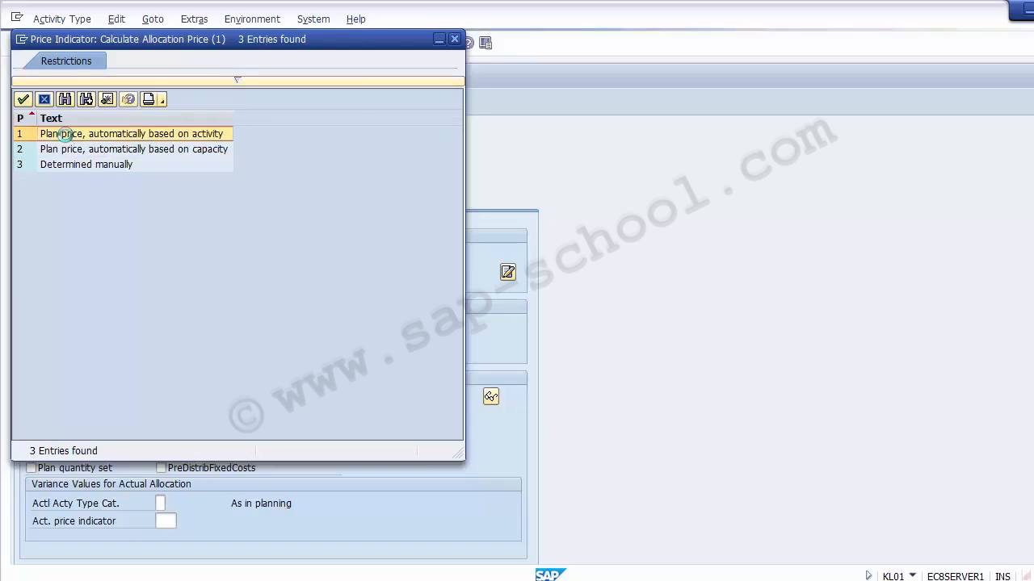
double_click(65, 135)
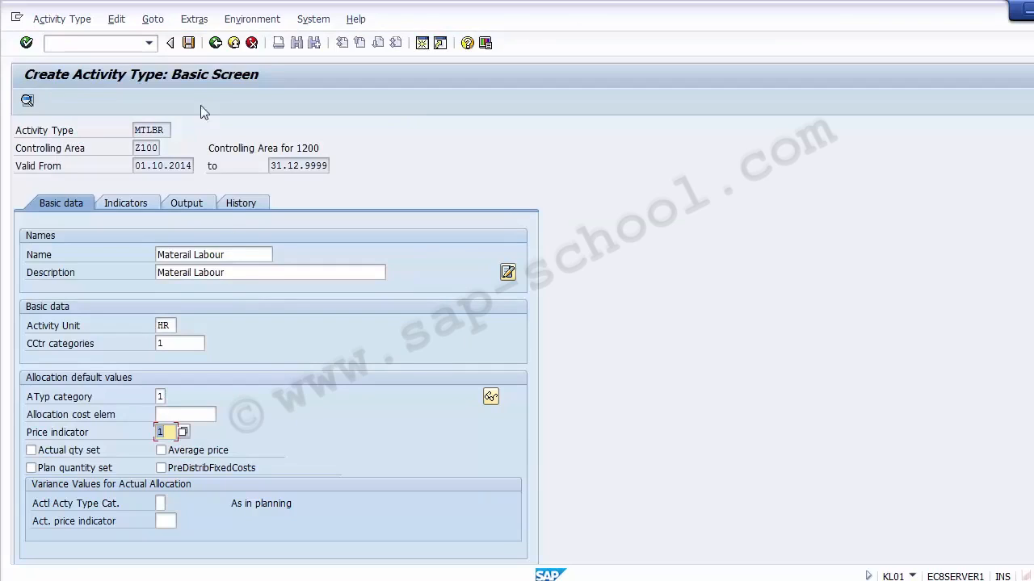
- Enter 50000 as the allocation cost element and save the activity type
click(188, 43)
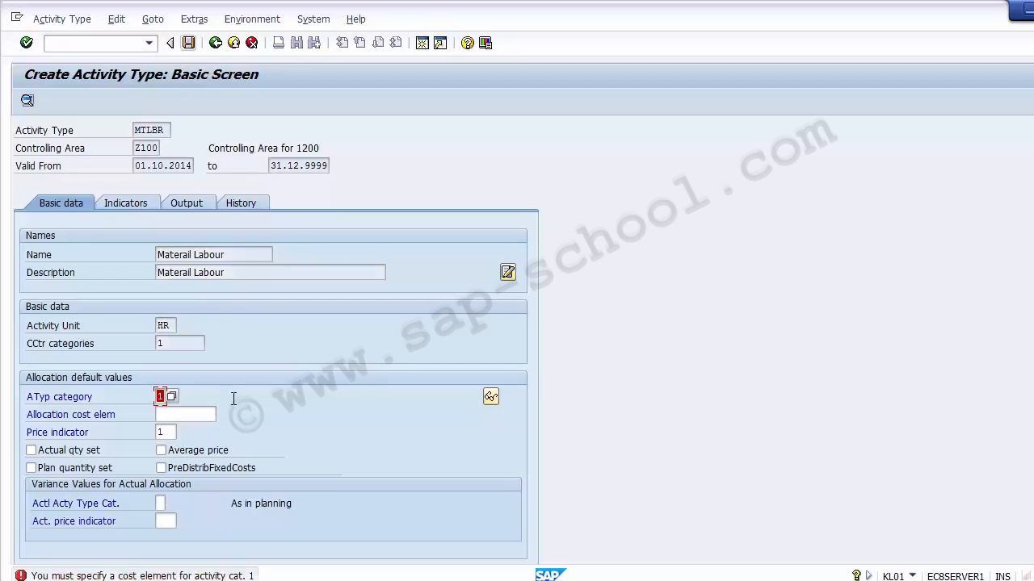
click(181, 415)
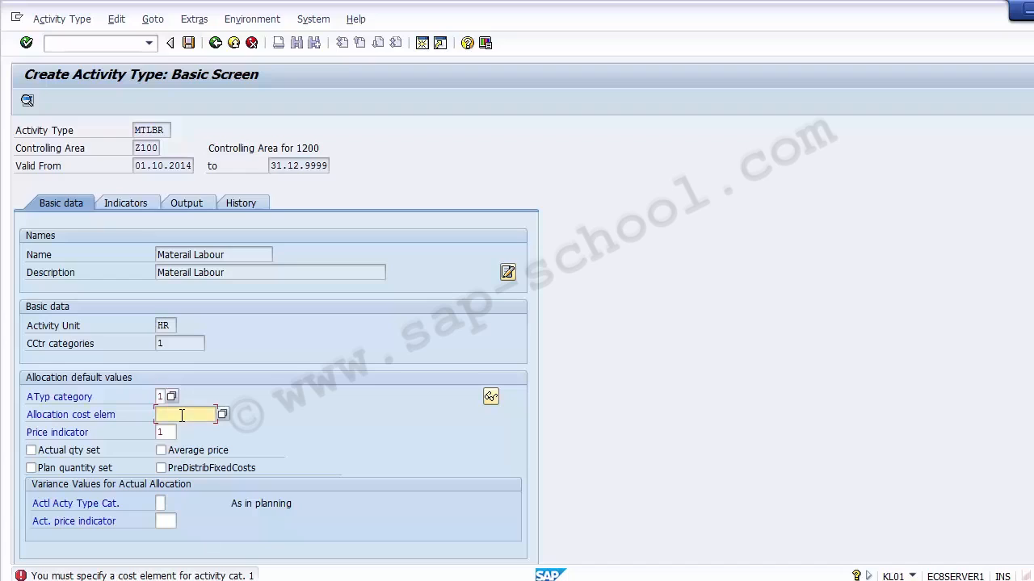
click(222, 414)
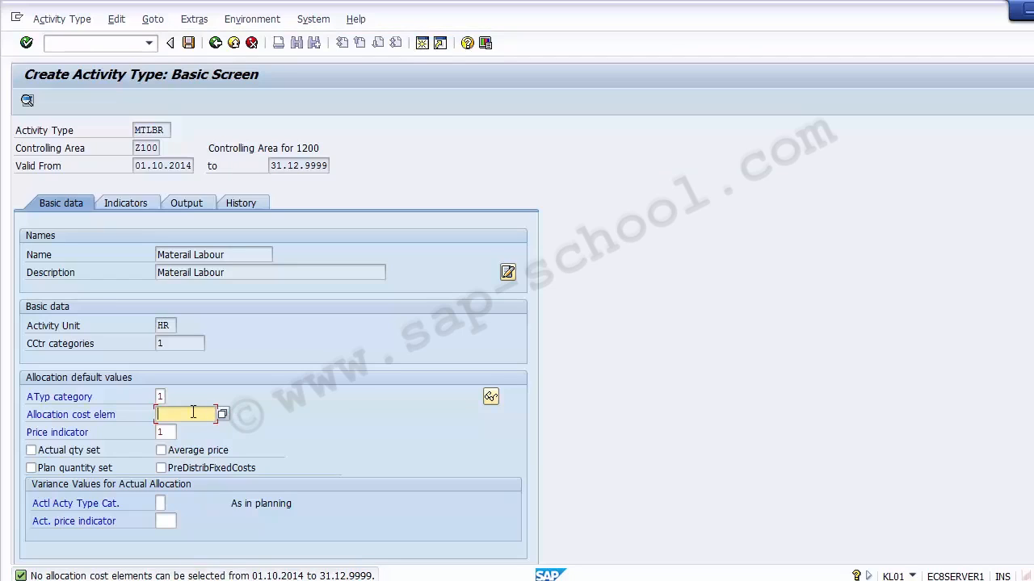
text(50000)
key(Return)
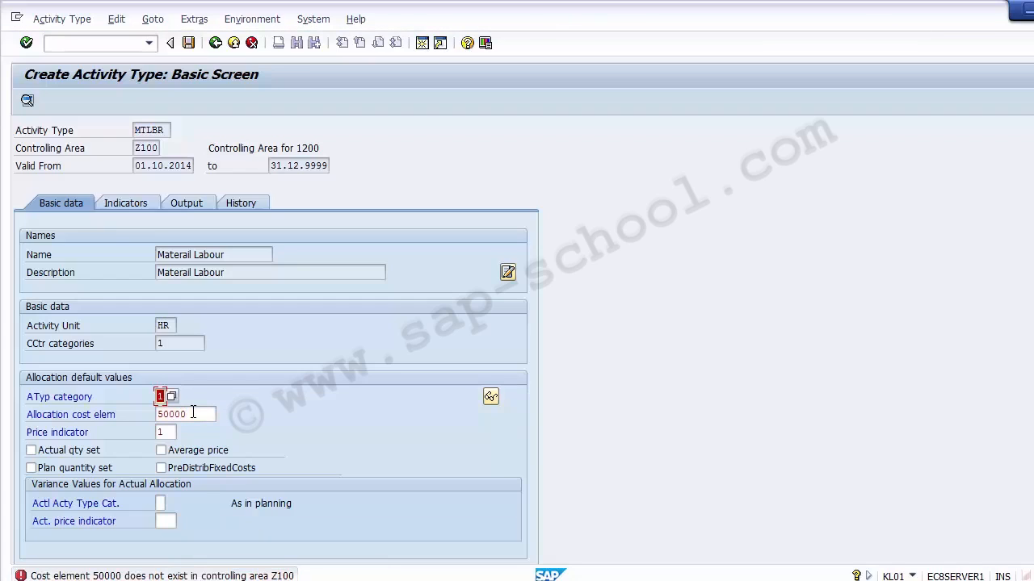
key(BackSpace)
text(1)
key(Tab)
key(Delete)
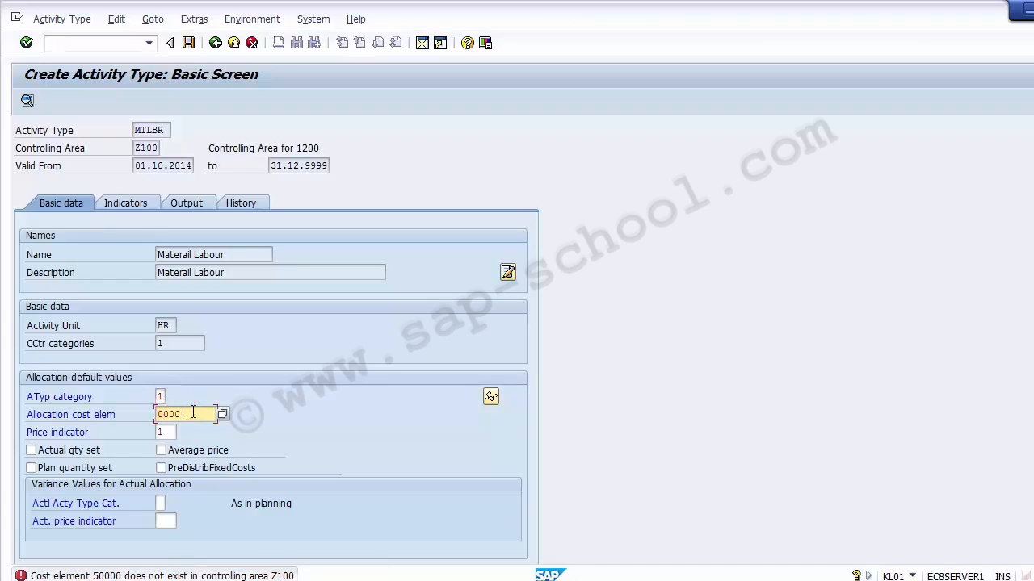
key(Delete)
key(Delete)
key(Delete)
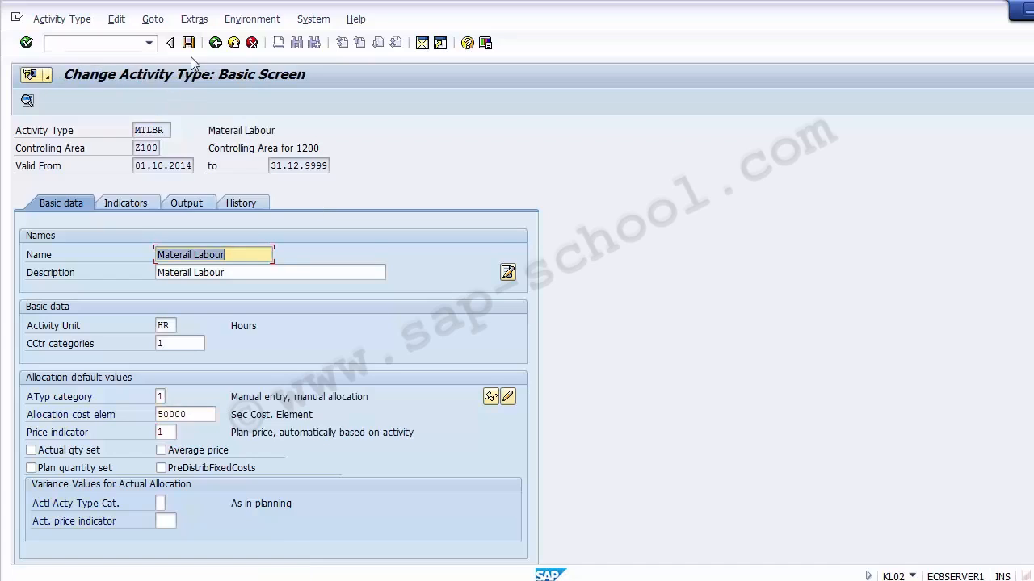
- Leave the activity type screen and close the activity chooser to return to the IMG
double_click(190, 414)
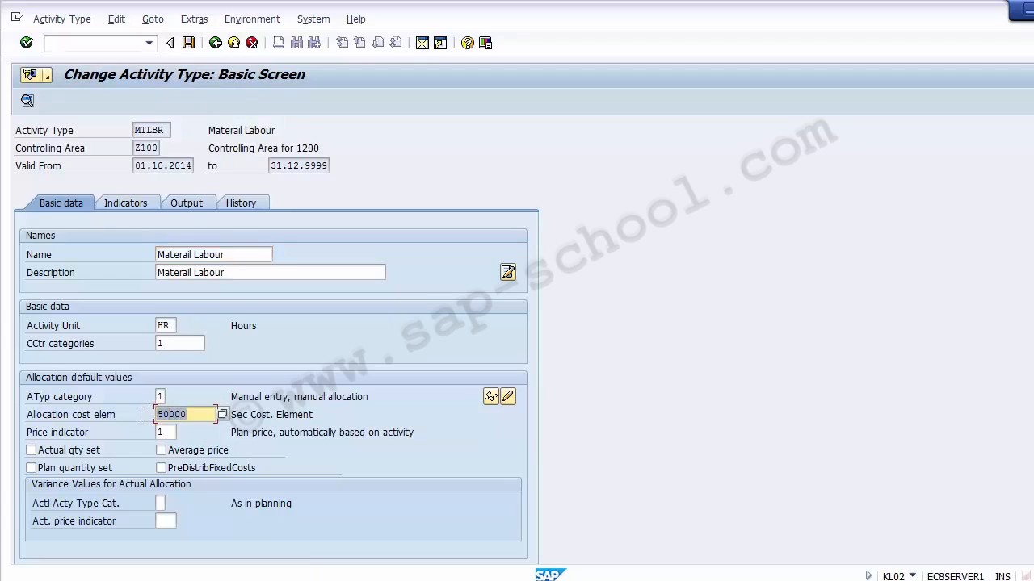
click(166, 434)
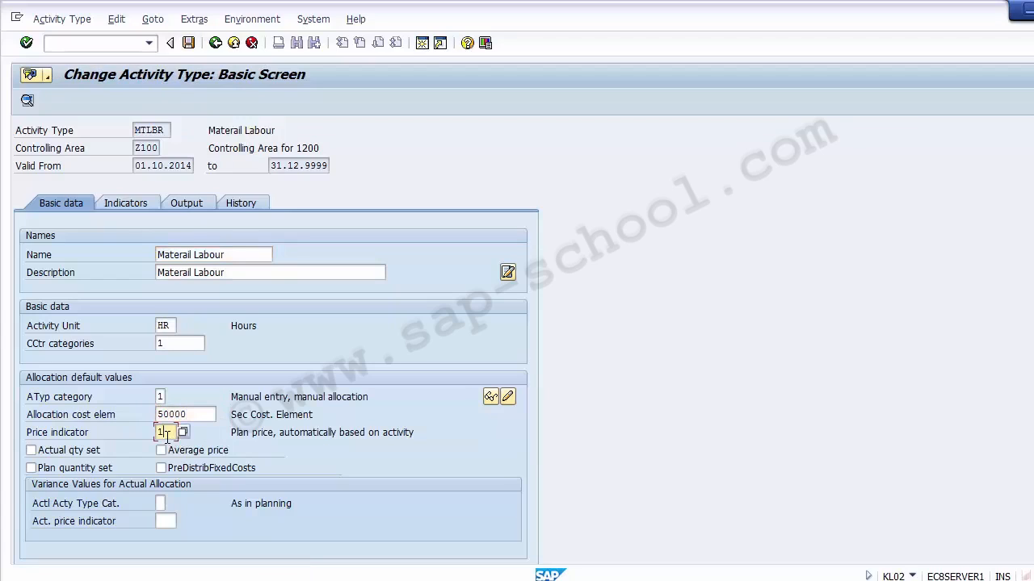
click(215, 43)
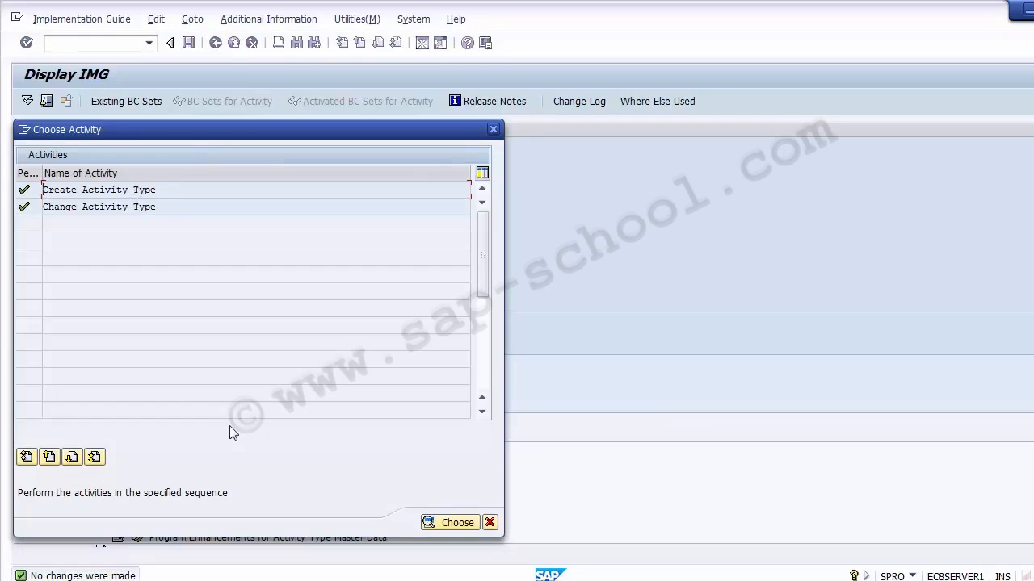
click(490, 523)
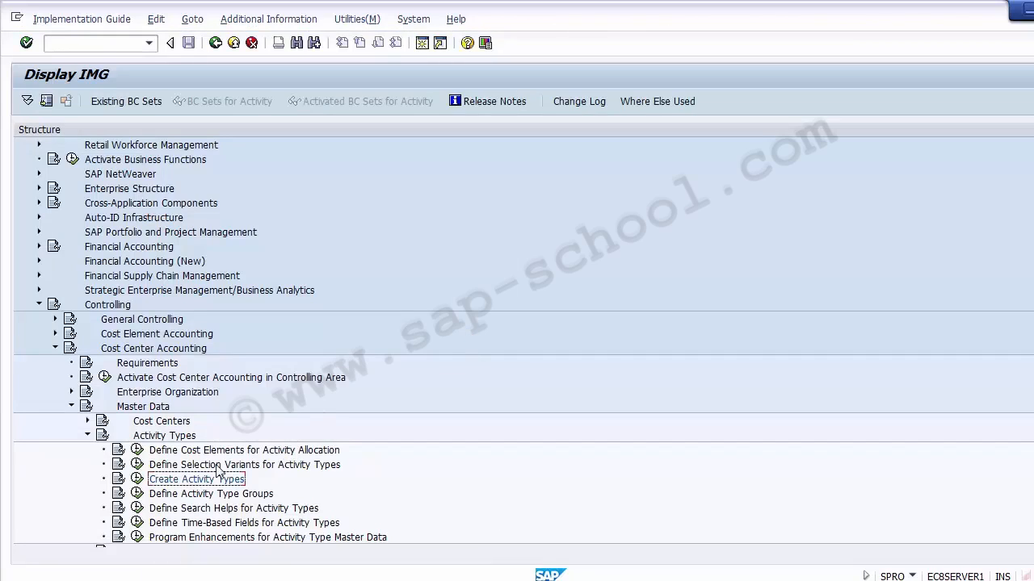
- Open activity type MTLBR in change mode and review its Indicators and Output tabs
click(135, 480)
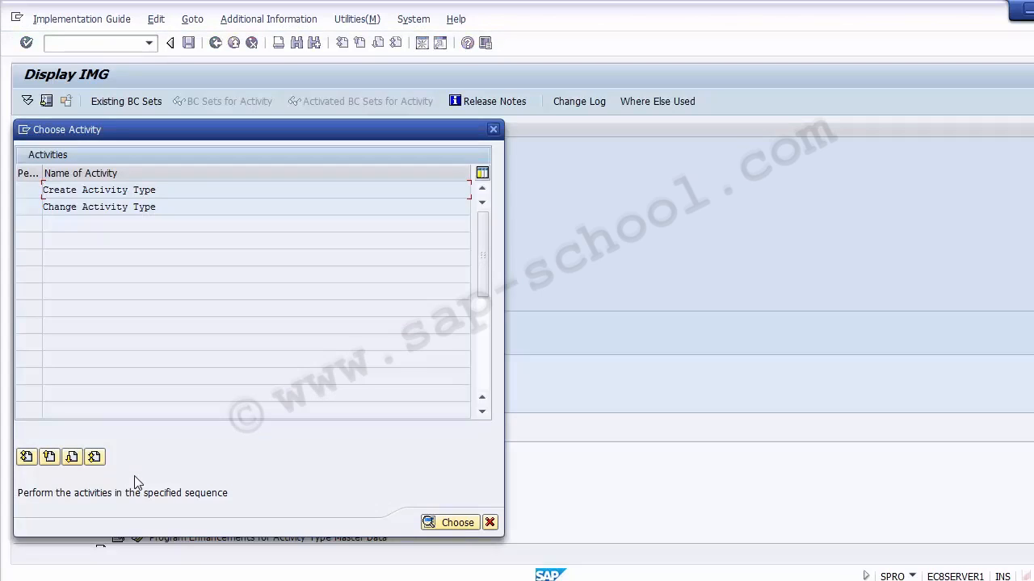
double_click(70, 209)
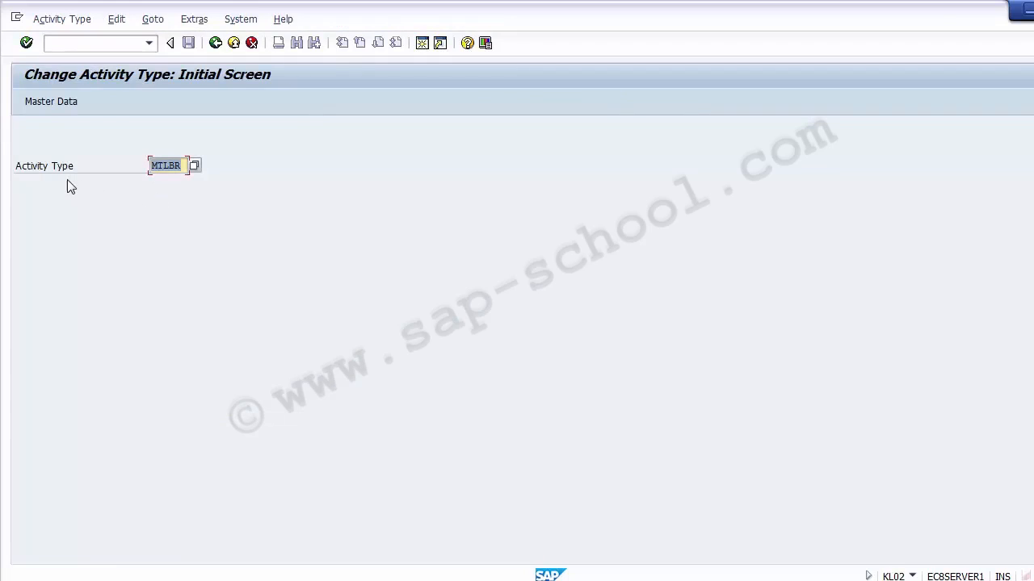
click(180, 167)
key(Return)
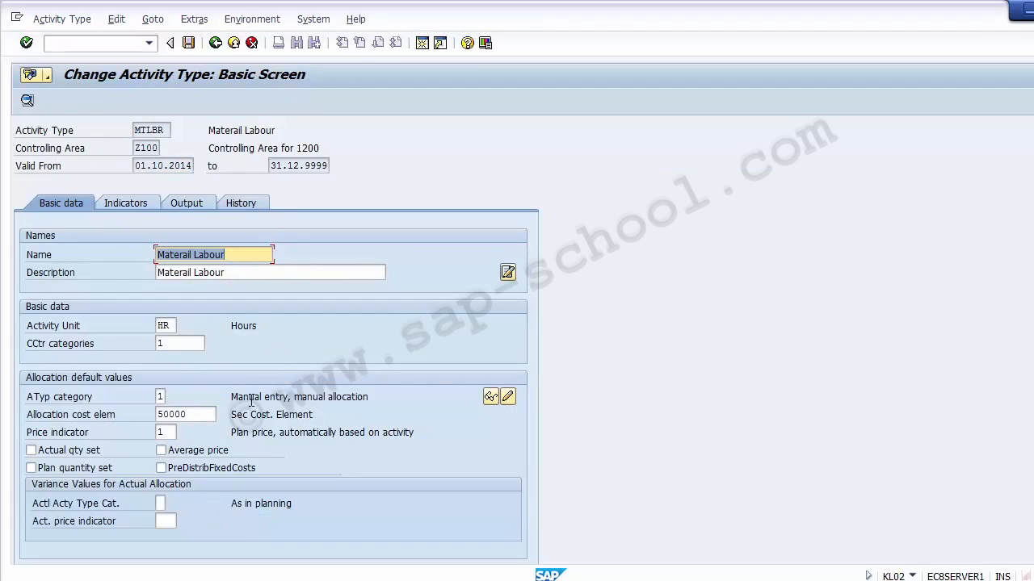
click(132, 203)
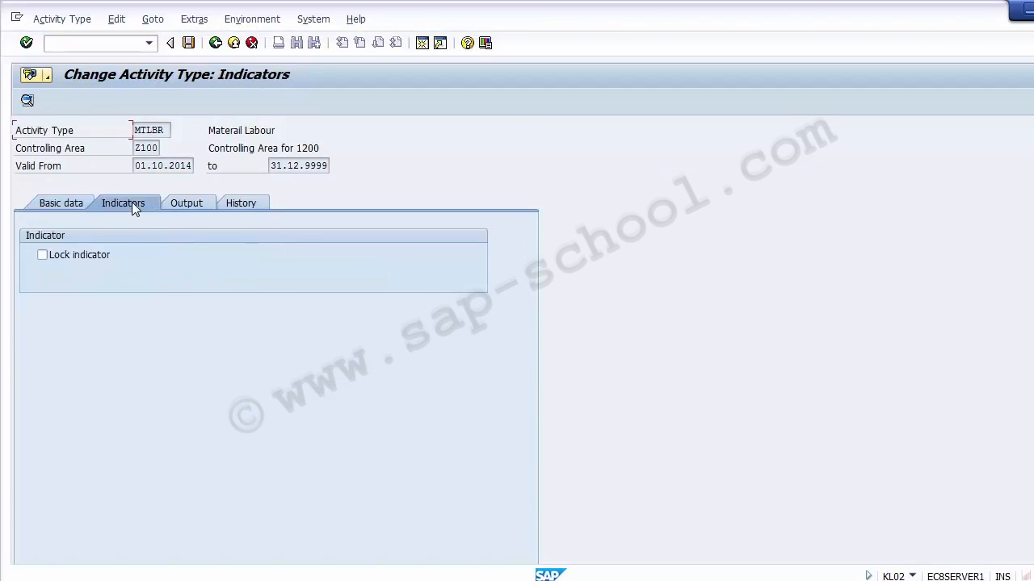
click(179, 205)
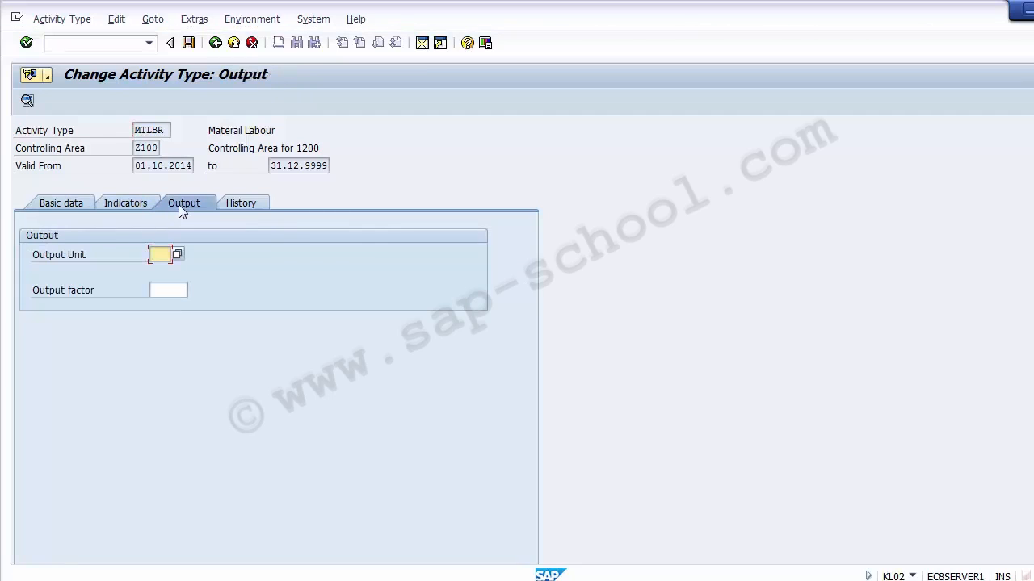
- Review the Indicators and Basic data tabs, then exit the change screen and close the activity chooser
click(127, 202)
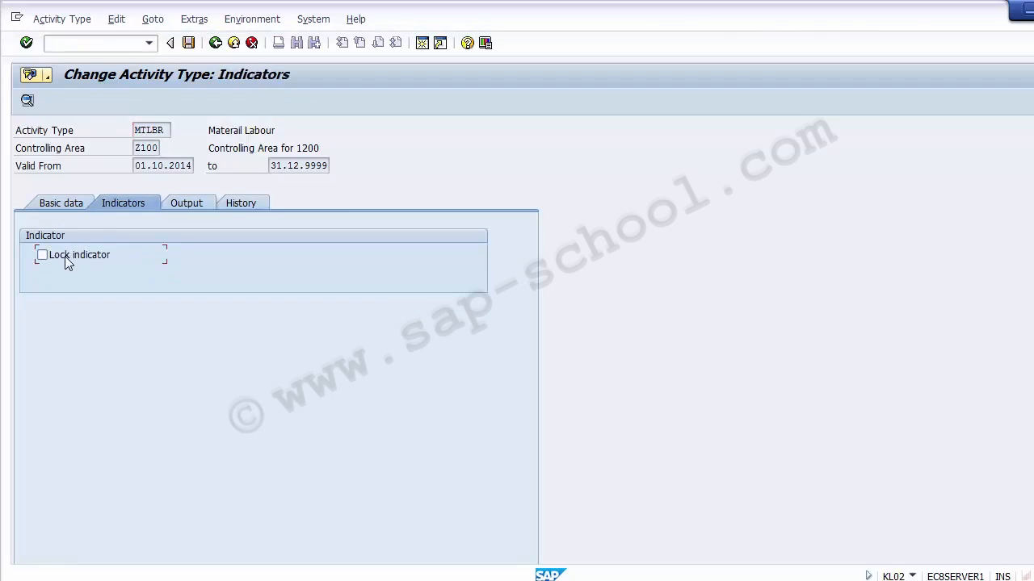
click(48, 207)
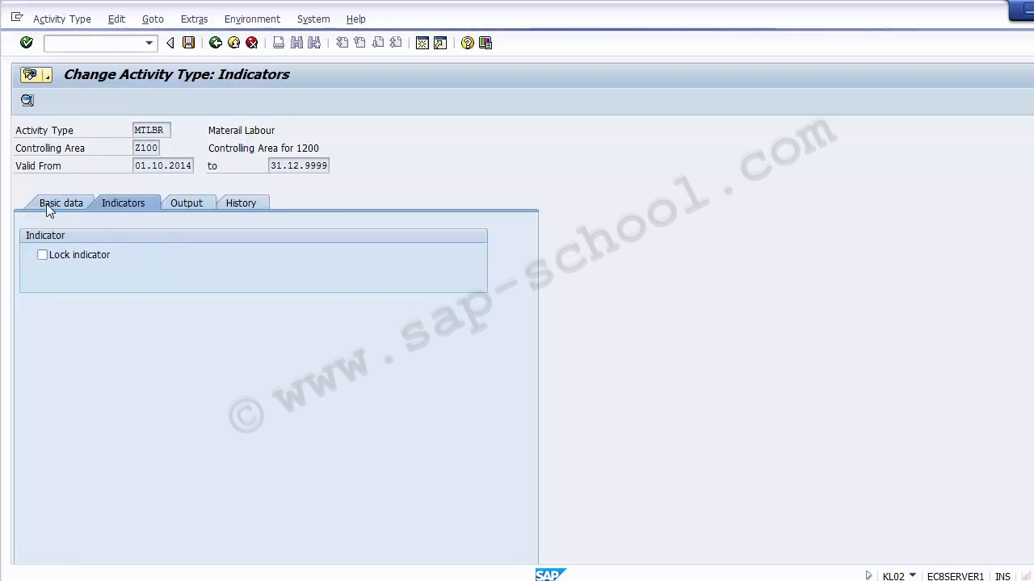
click(214, 44)
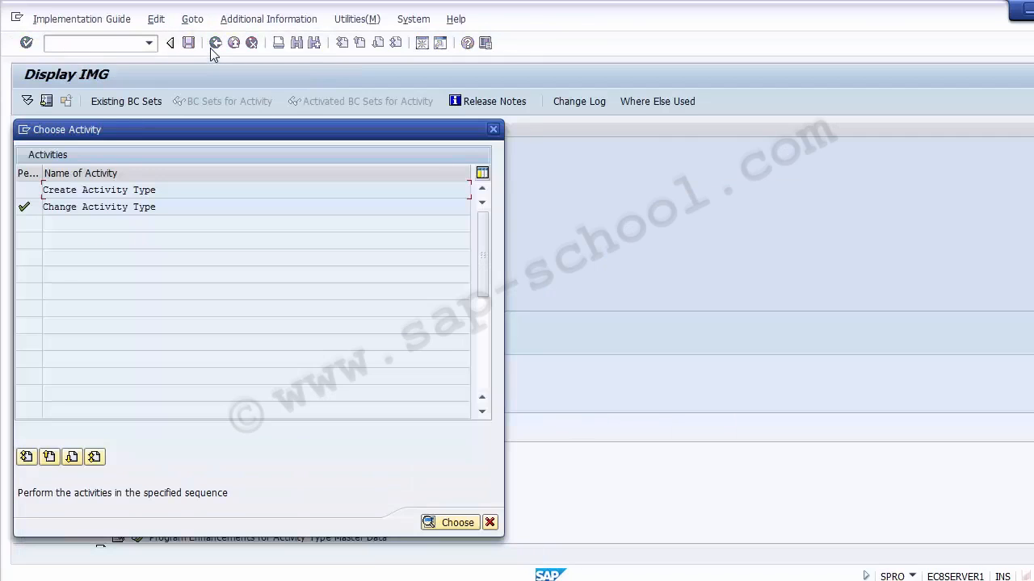
click(489, 523)
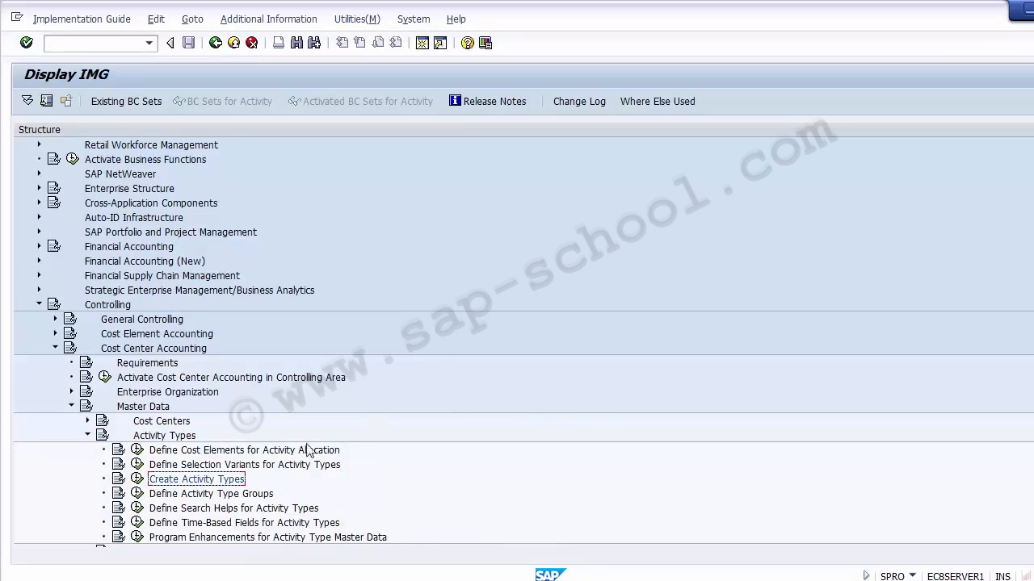
- Collapse the Activity Types node and consult the statistical key figure slide in the PowerPoint presentation before returning
click(87, 435)
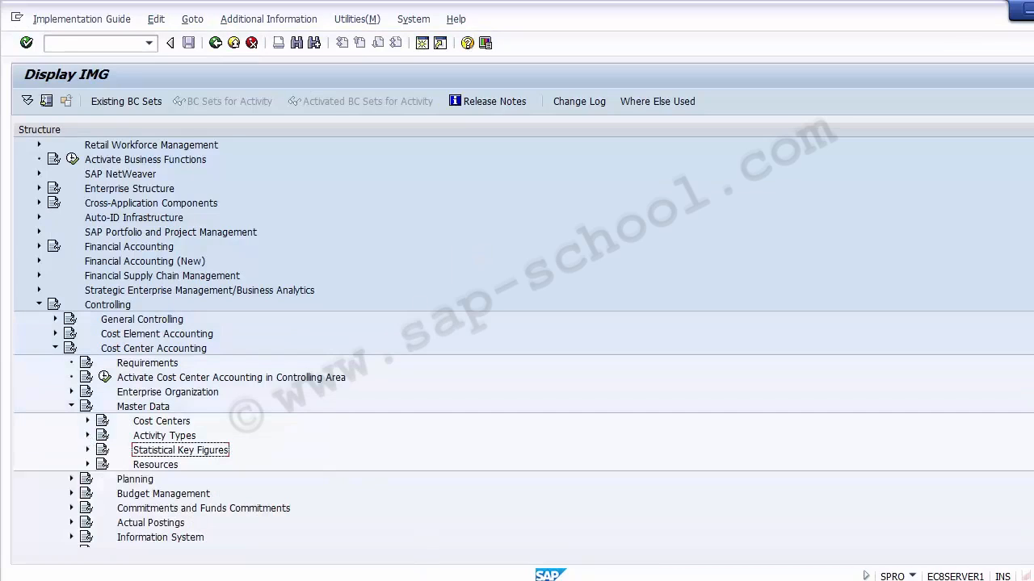
click(311, 580)
scroll(173, 329, down, 1)
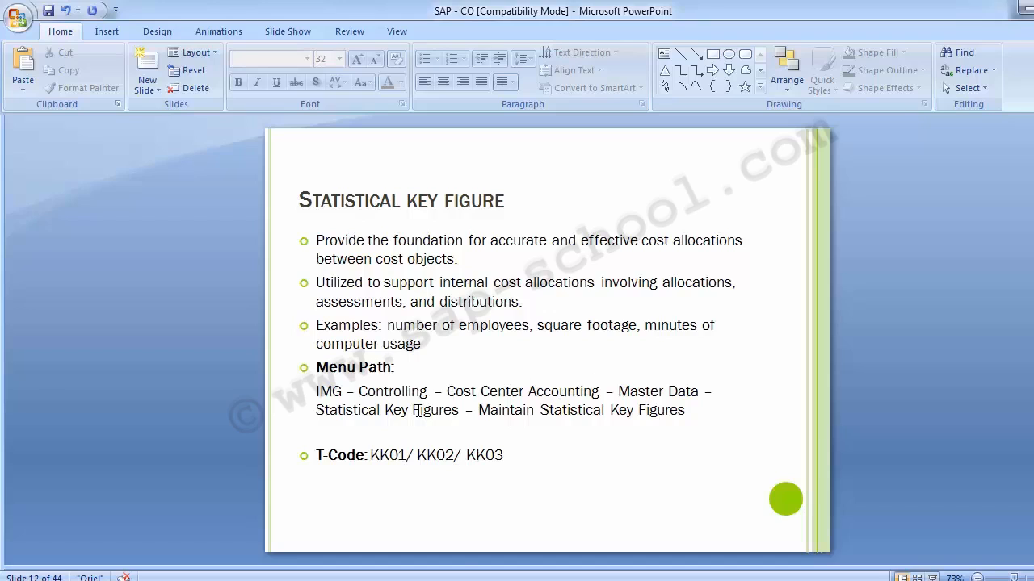
click(436, 580)
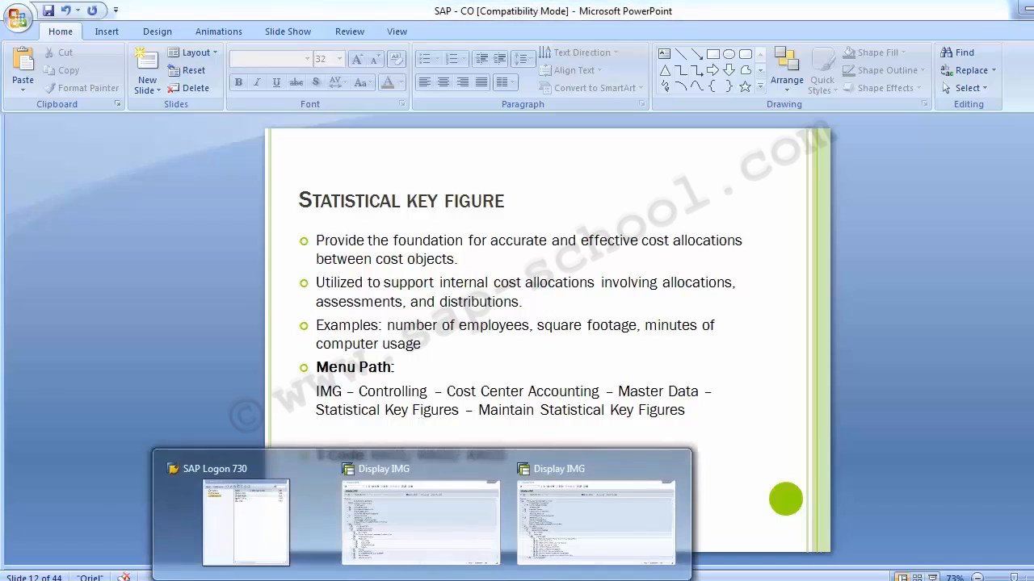
click(432, 542)
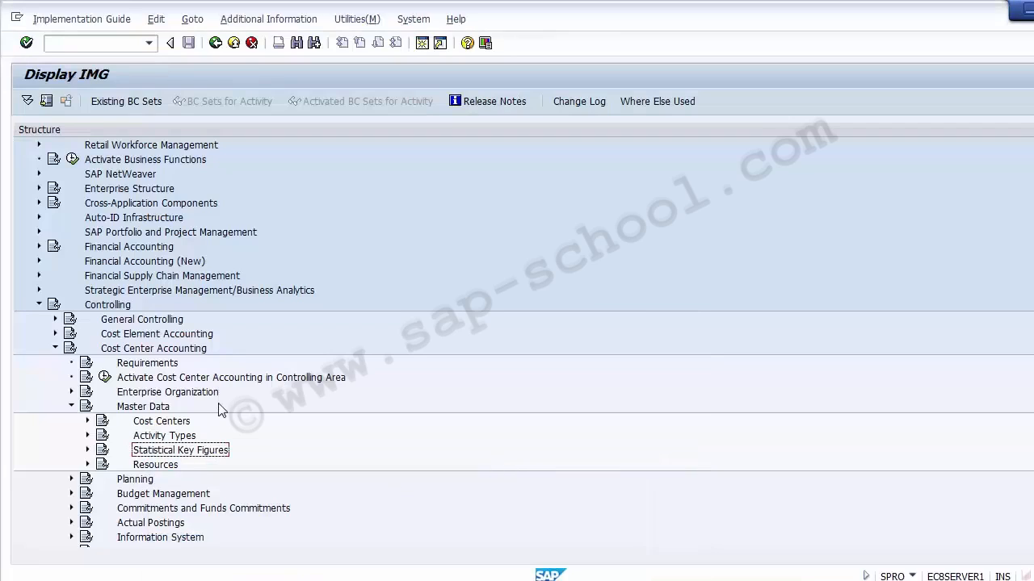
- Open Create Statistical Key Figures under Maintain Statistical Key Figures in the Cost Center Accounting master data
click(158, 412)
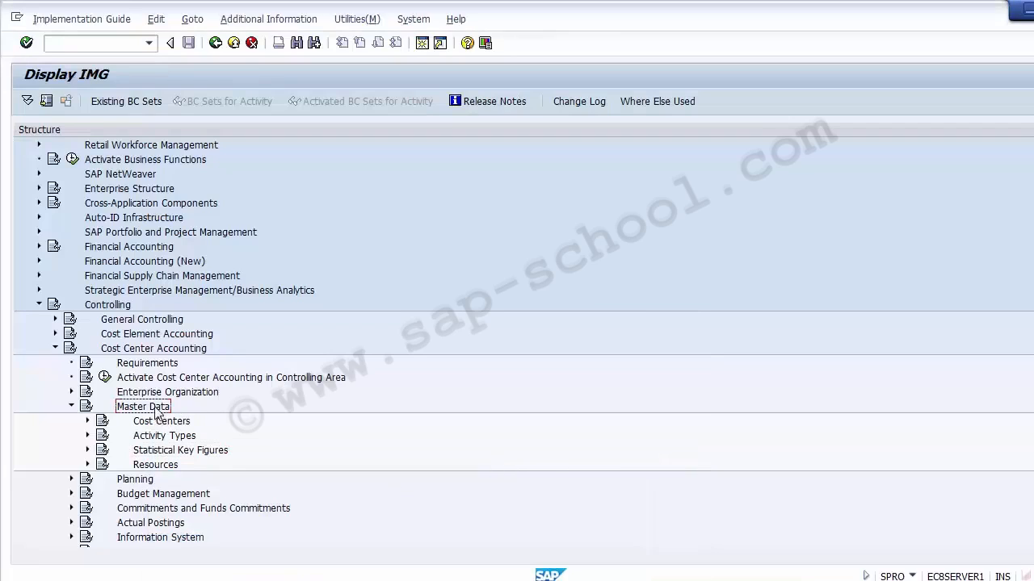
click(153, 455)
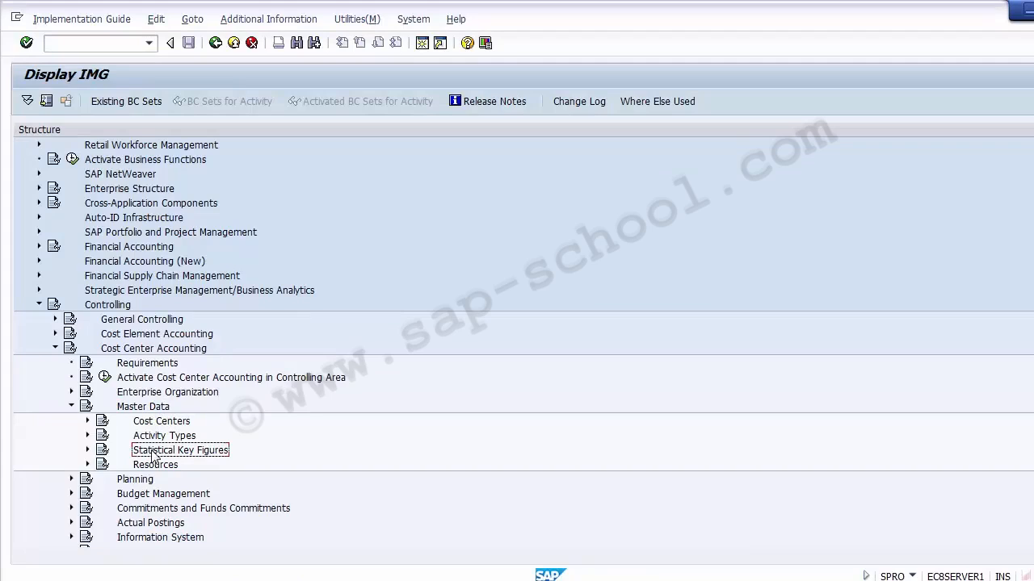
click(88, 451)
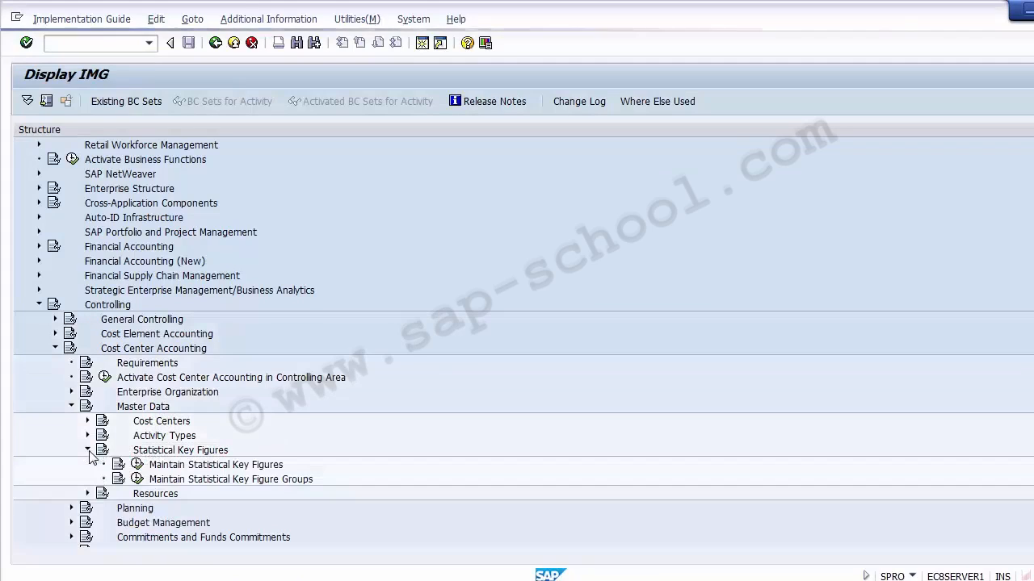
click(188, 465)
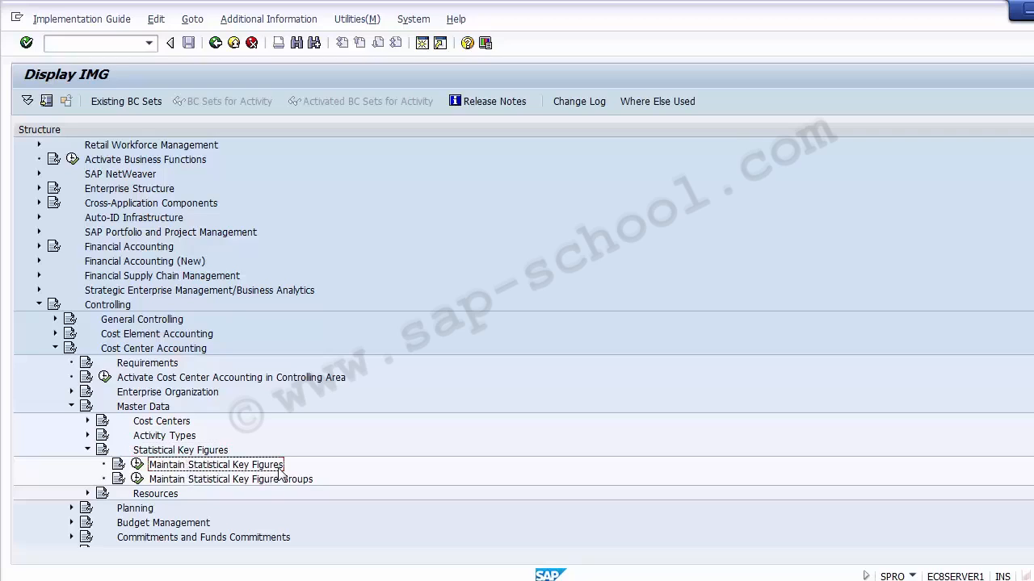
click(138, 468)
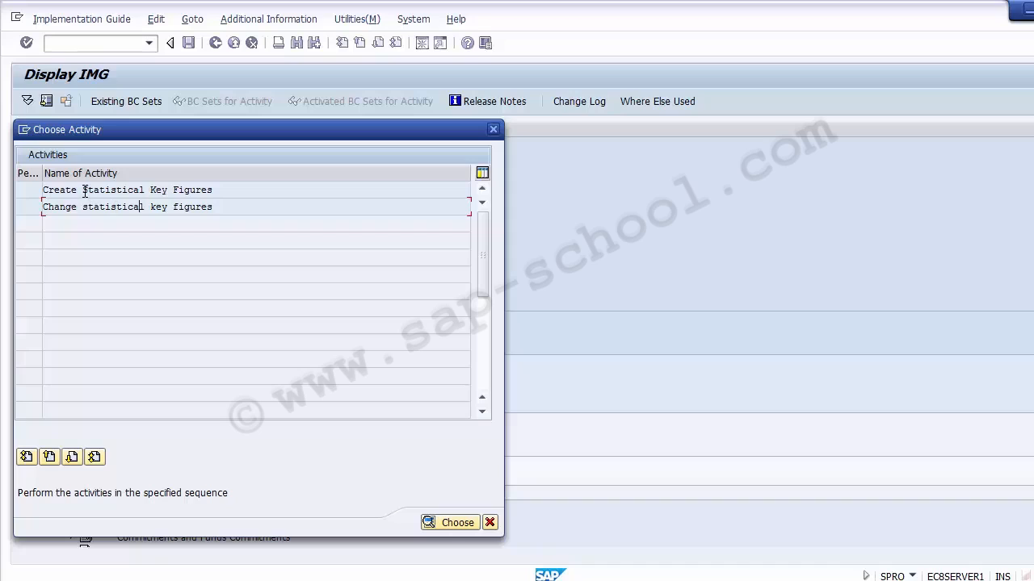
double_click(84, 190)
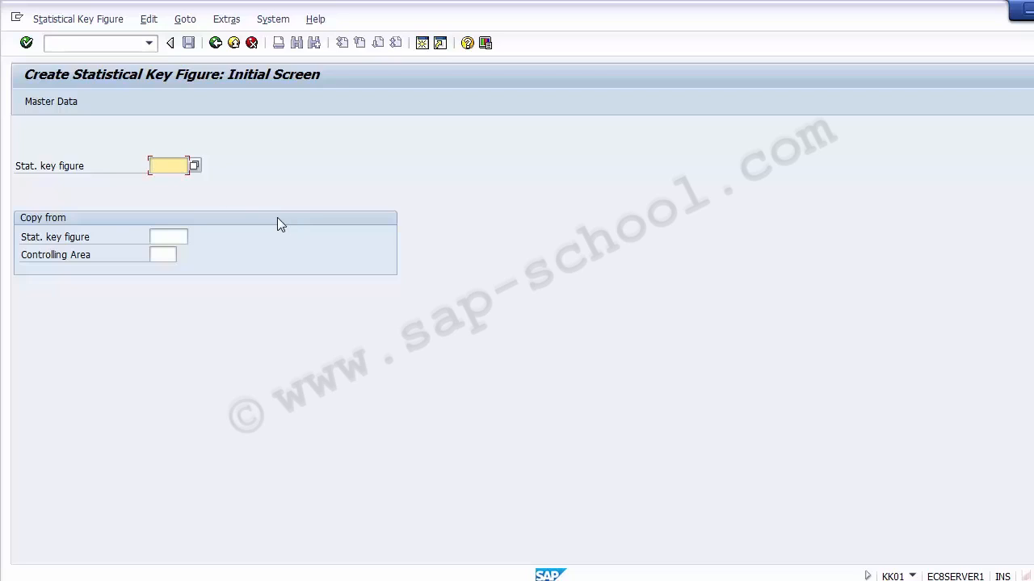
- Enter SV0001 as the new statistical key figure and proceed to its master data
click(164, 257)
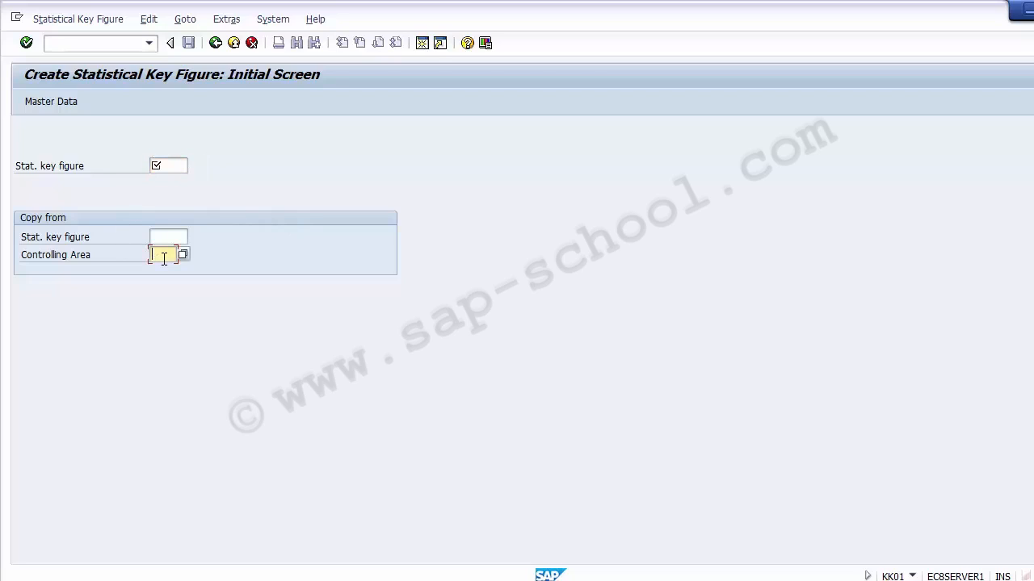
click(165, 235)
click(170, 165)
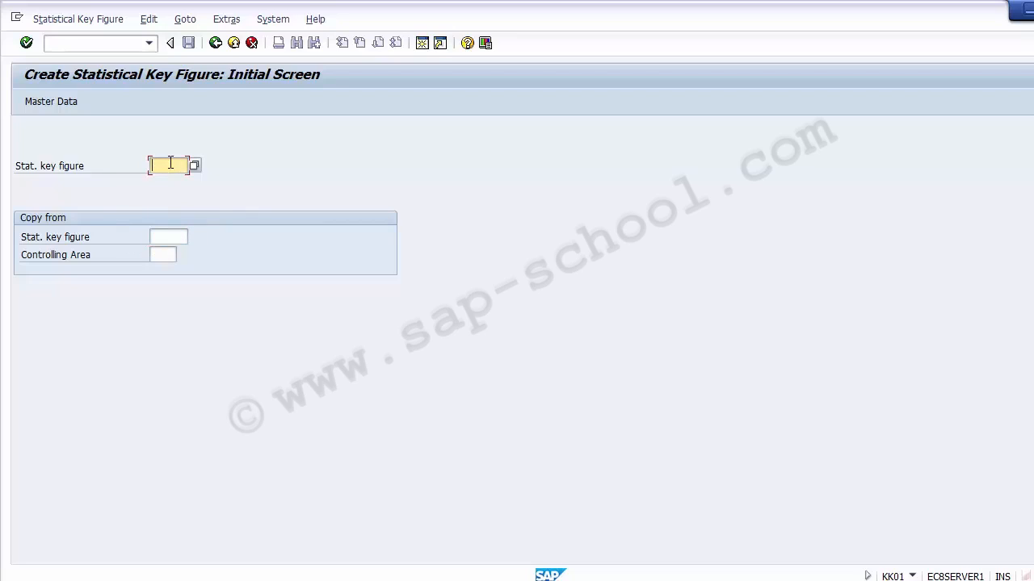
text(SI)
text(01)
text(01)
key(BackSpace)
key(BackSpace)
key(BackSpace)
key(BackSpace)
key(BackSpace)
key(BackSpace)
text(SV0001)
key(Return)
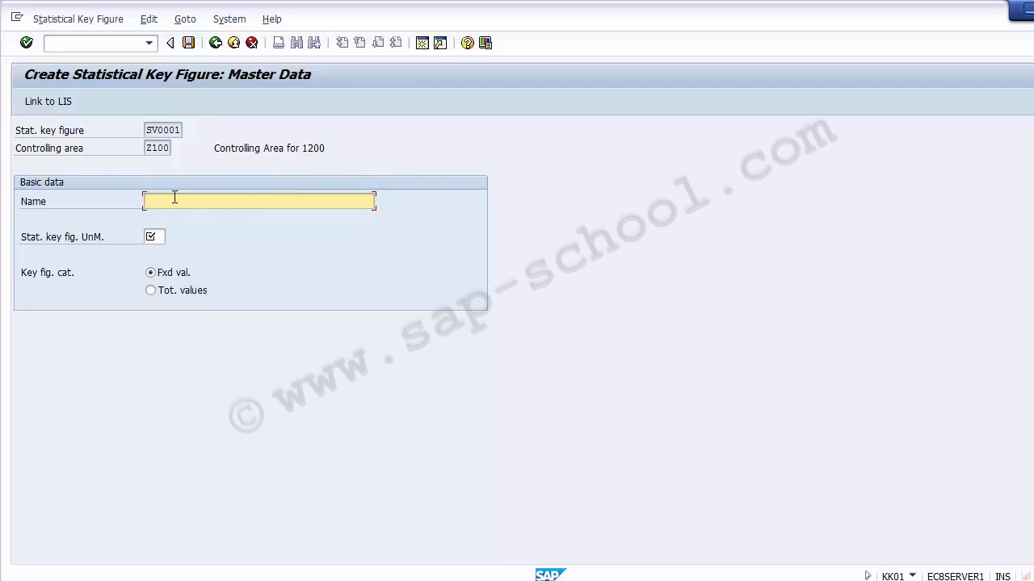
- Name the statistical key figure Sales Volume in pounds
text(Sales Volume in pounds)
- Search the unit list for LB and set the statistical key figure unit to LB
click(165, 235)
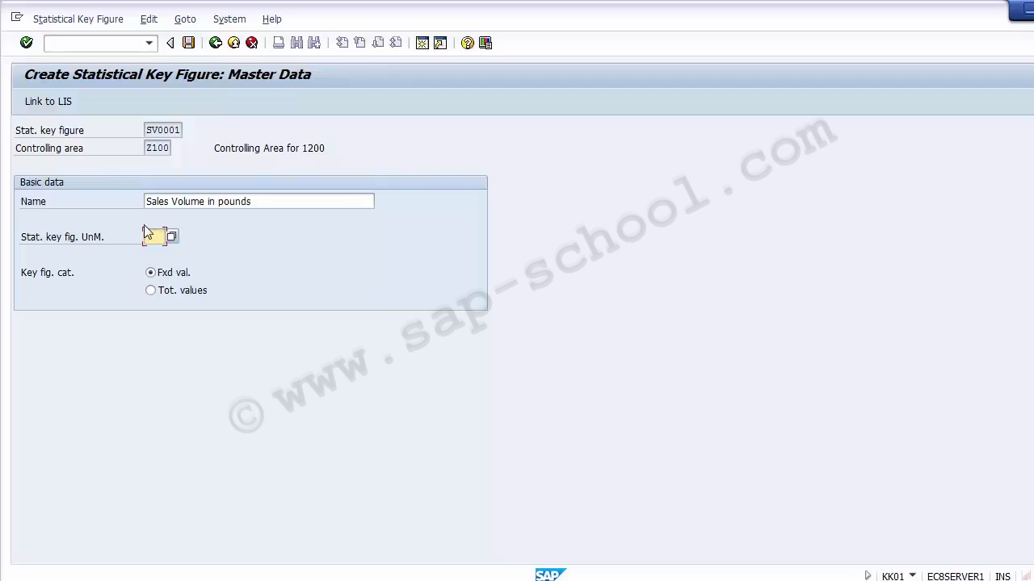
click(84, 240)
click(156, 235)
click(172, 236)
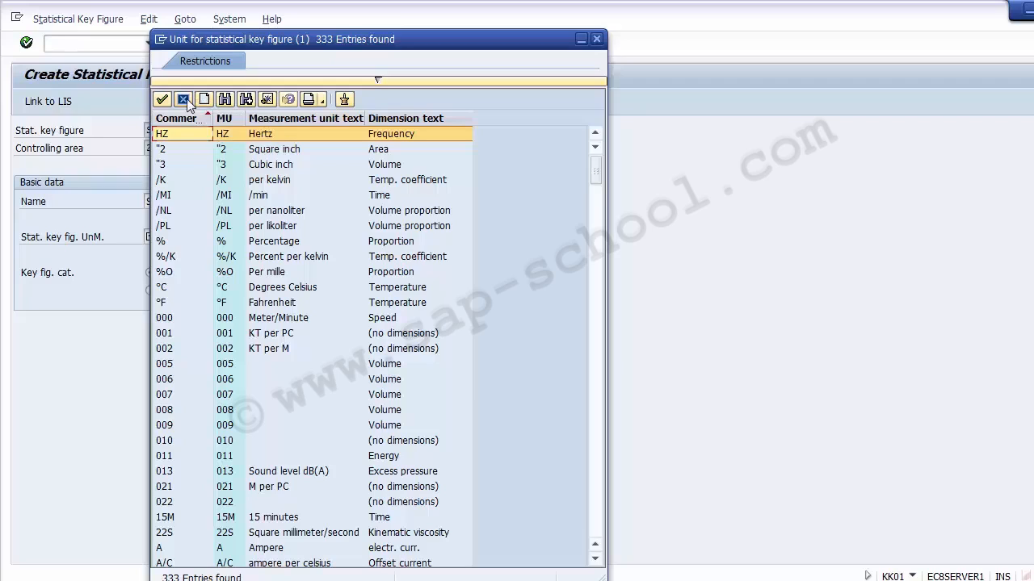
click(221, 104)
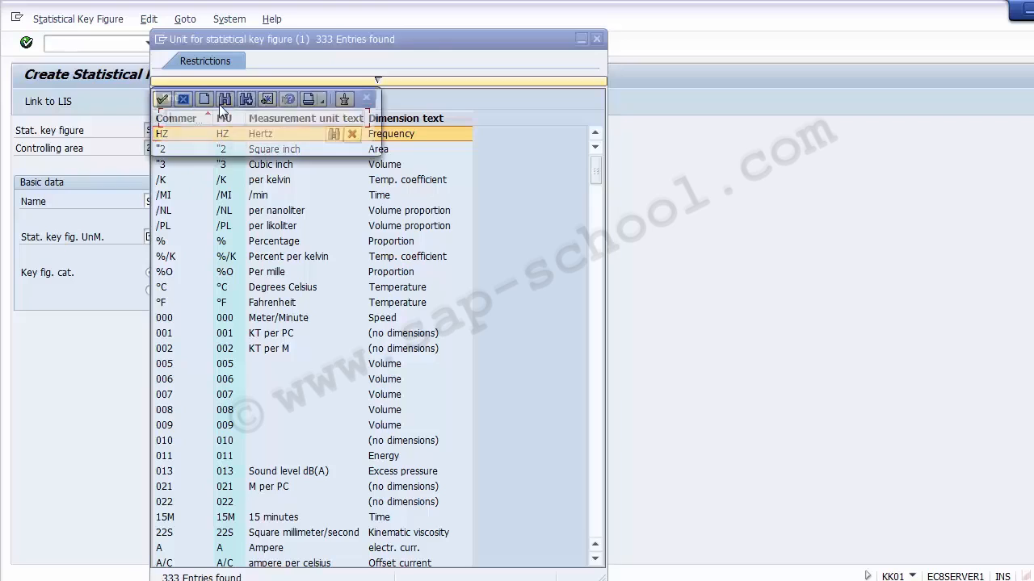
text(LB)
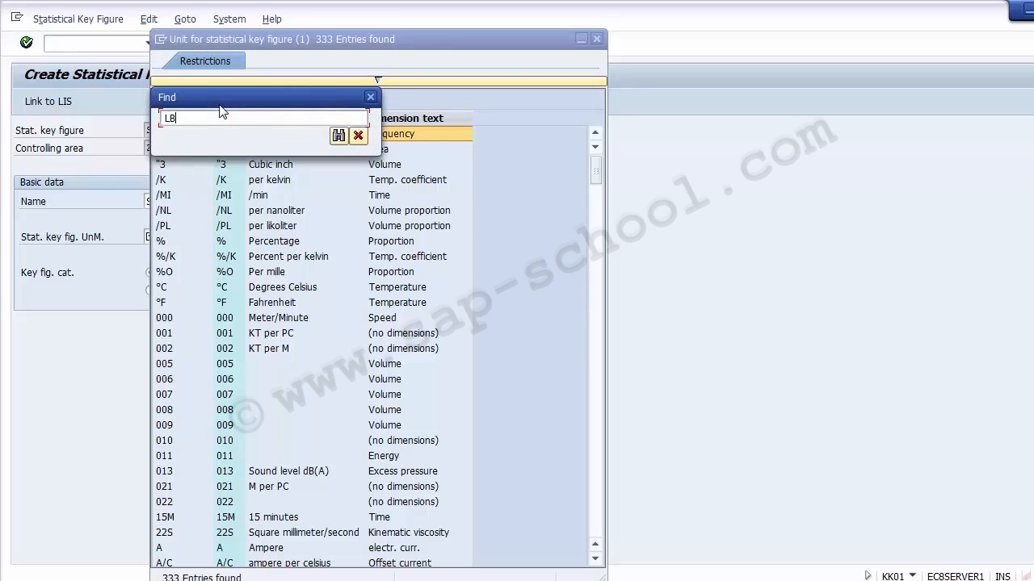
key(Return)
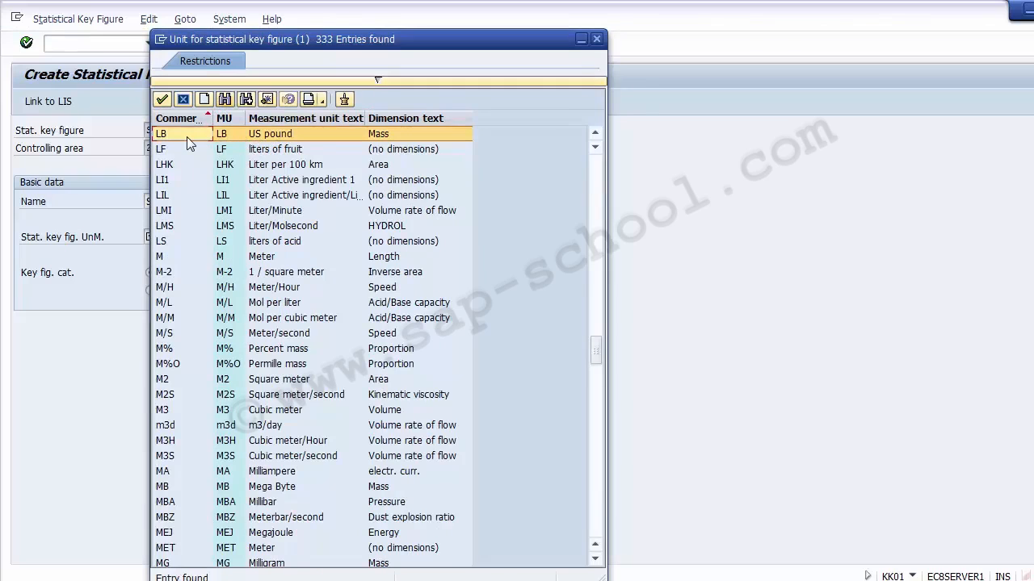
click(263, 137)
click(387, 139)
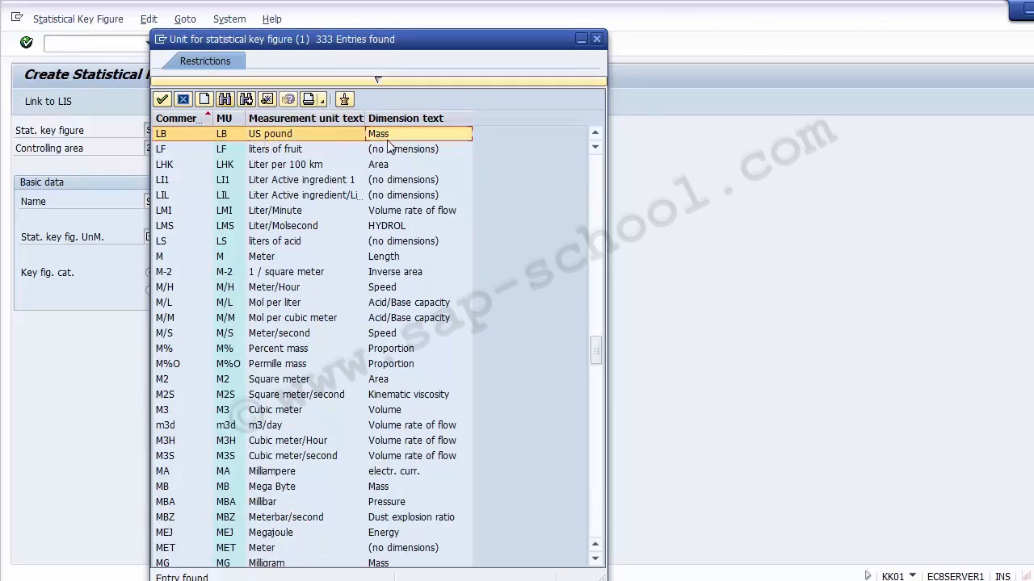
double_click(181, 135)
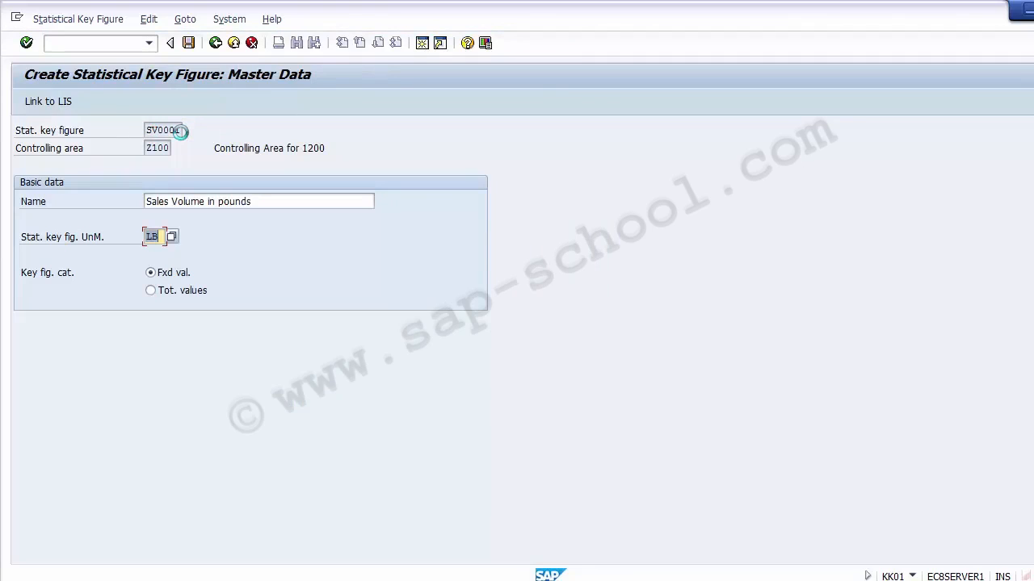
- Set the key figure category to total values and save the statistical key figure
click(51, 279)
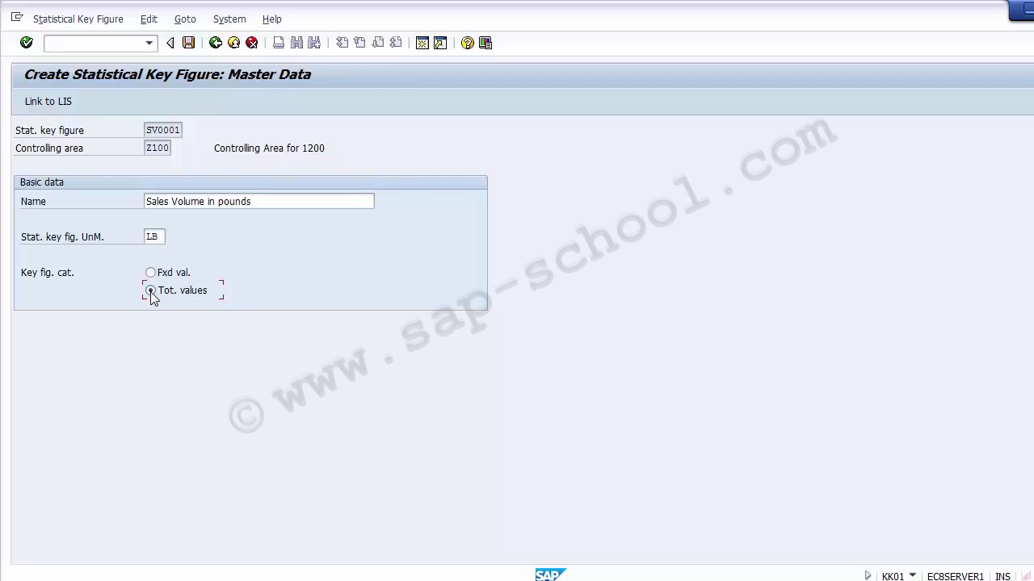
click(187, 44)
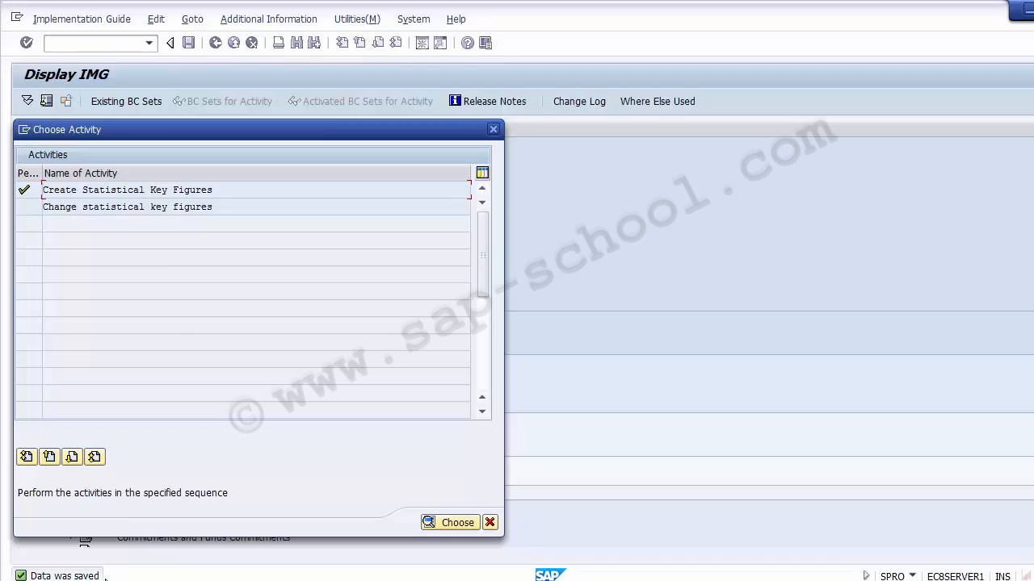
- Open statistical key figure SV0001 in change mode, review its master data and save
click(101, 208)
double_click(89, 209)
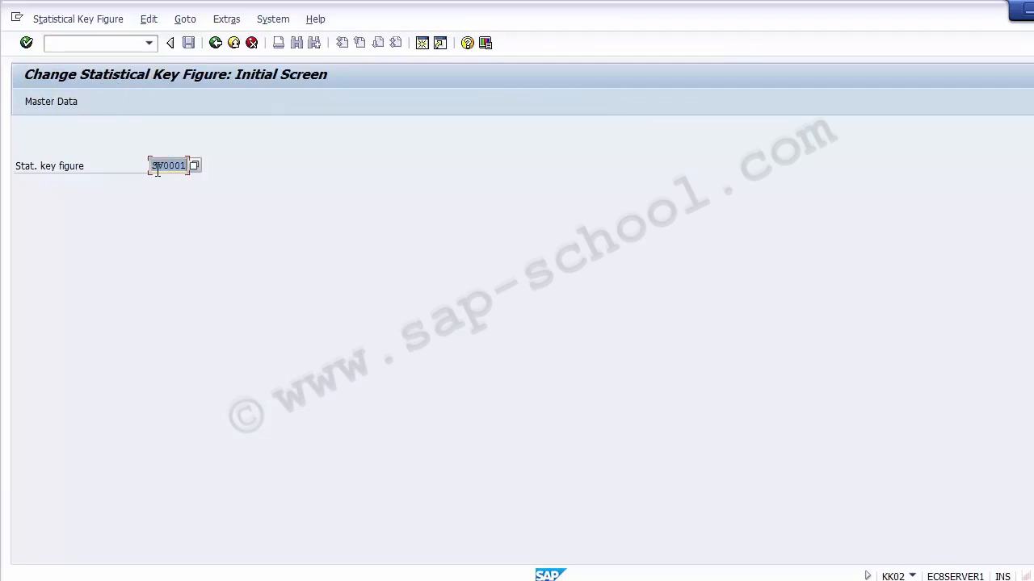
drag(152, 166, 181, 167)
key(Return)
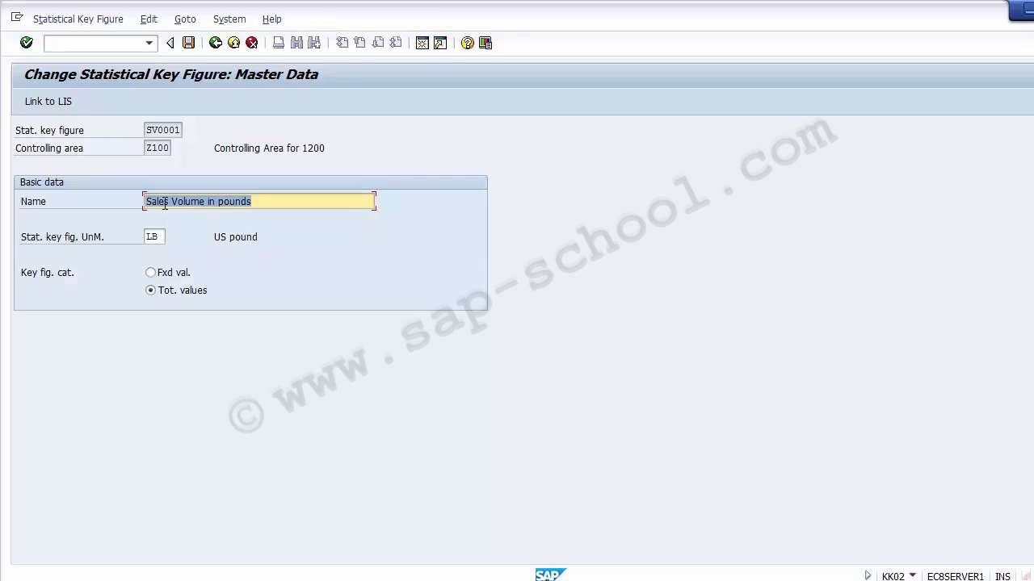
click(270, 203)
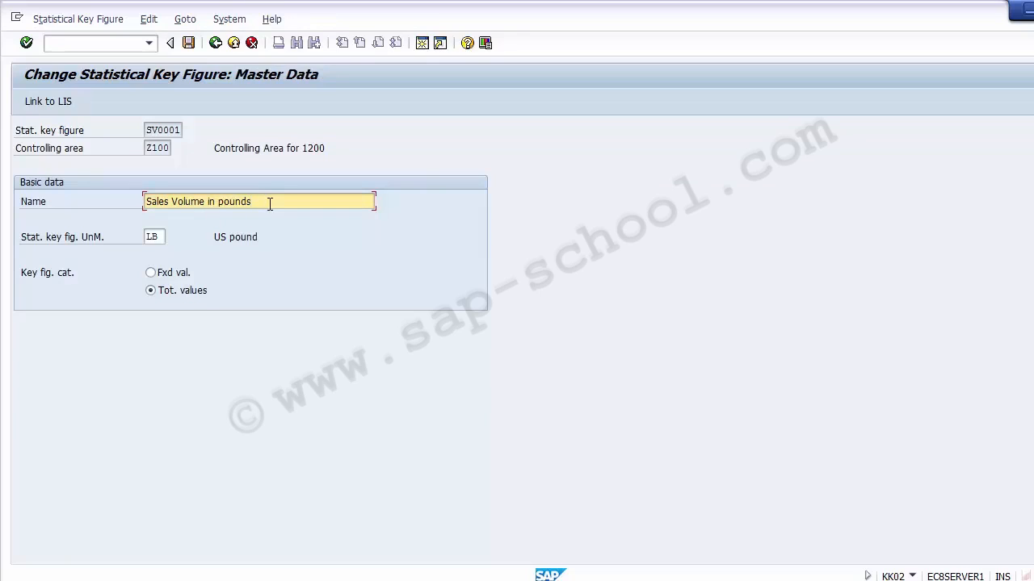
click(190, 45)
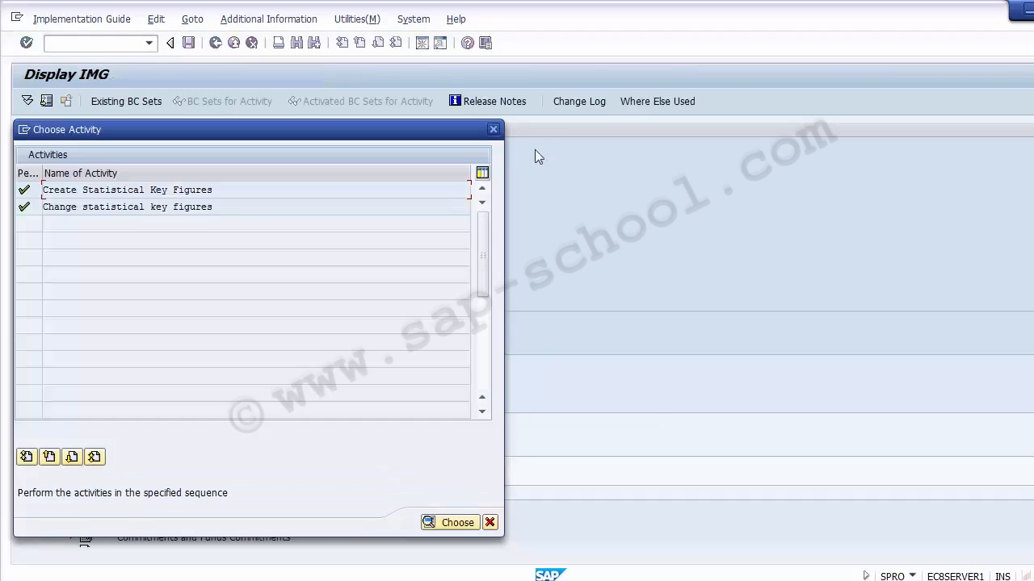
- Close the activity chooser, exit the IMG to SAP Easy Access and glance at the Unit Testing slide
click(494, 130)
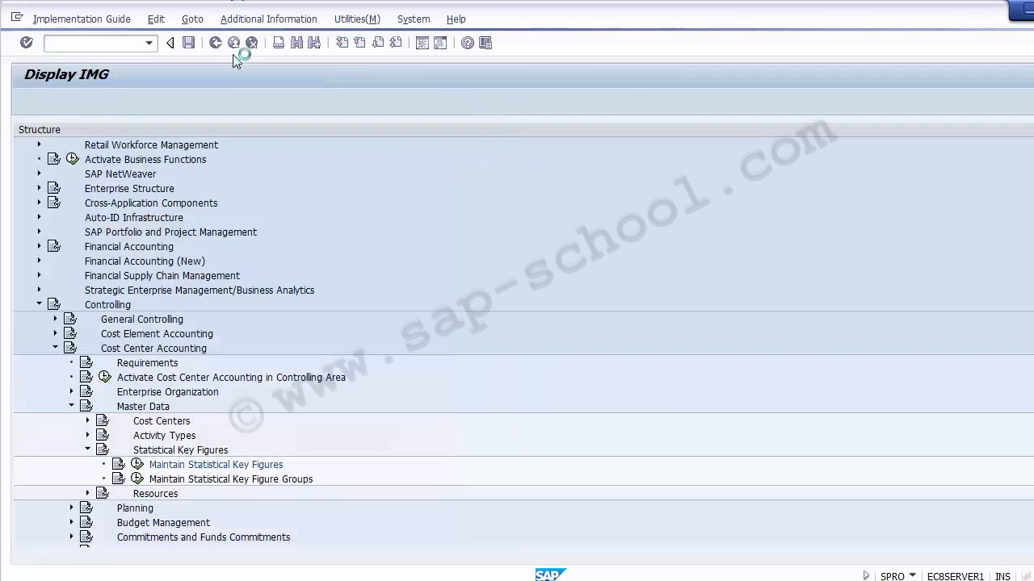
click(233, 43)
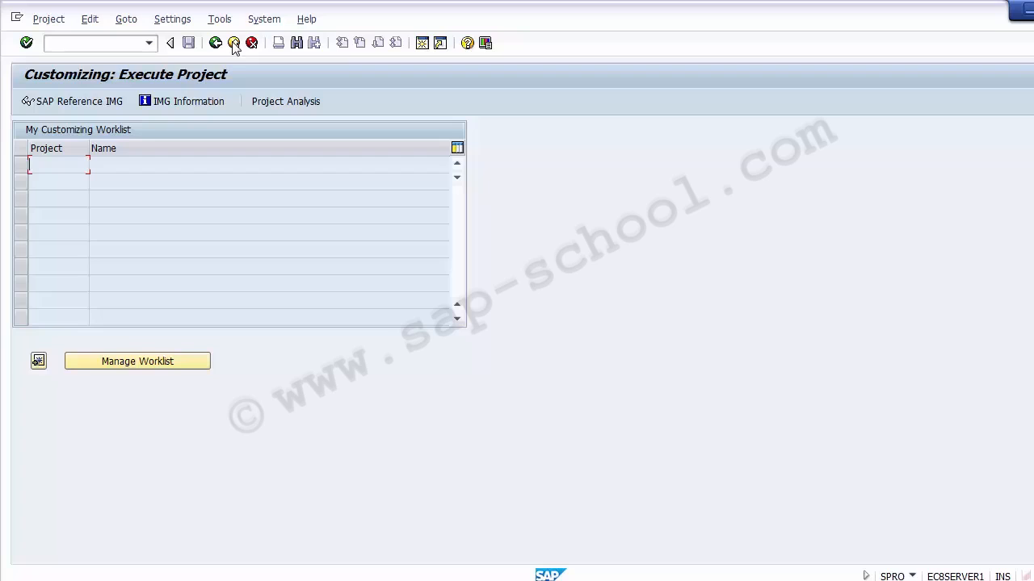
click(232, 43)
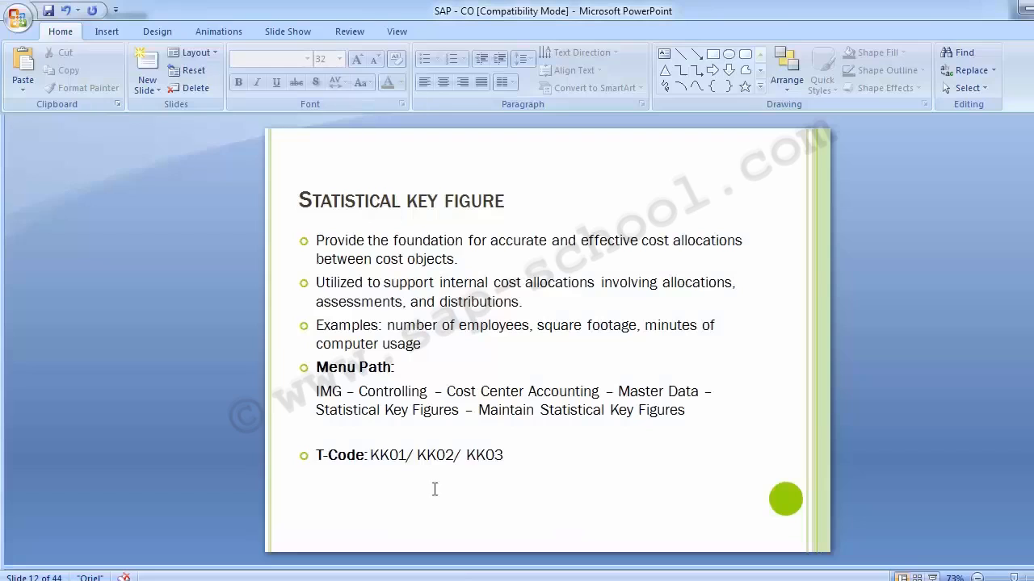
scroll(136, 347, down, 1)
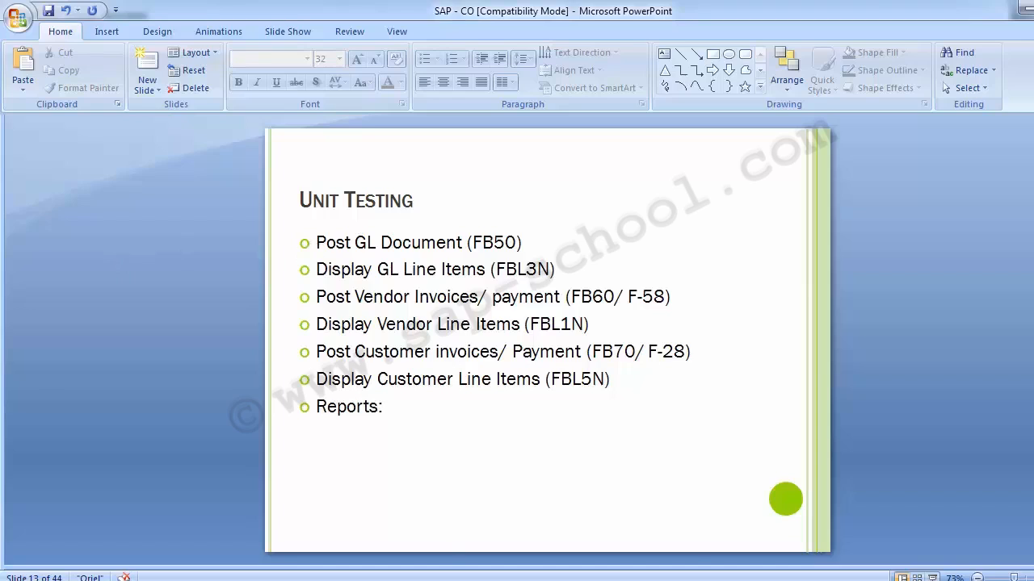
click(410, 550)
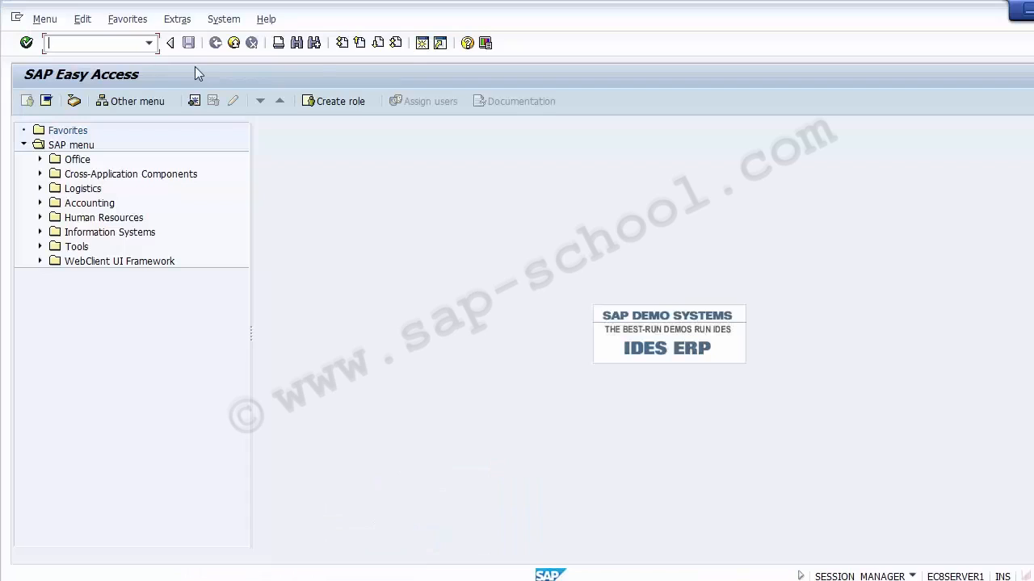
- Start the G/L account document entry transaction FB50 from the command field
click(86, 42)
text(mm01)
key(Return)
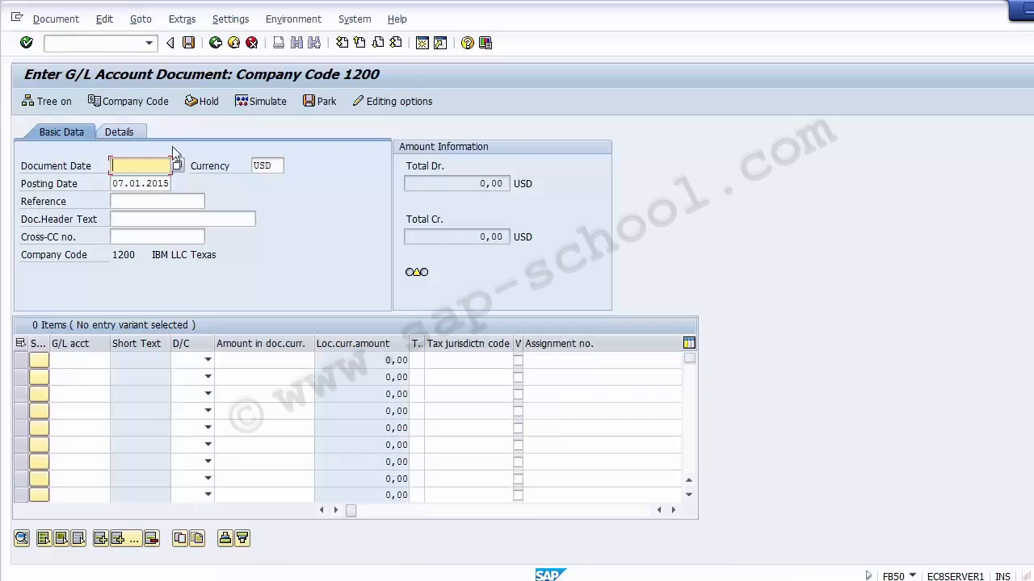
- Set the document date and posting date to 07.12.2014 and confirm the header entries
click(116, 183)
click(126, 168)
text(07122014)
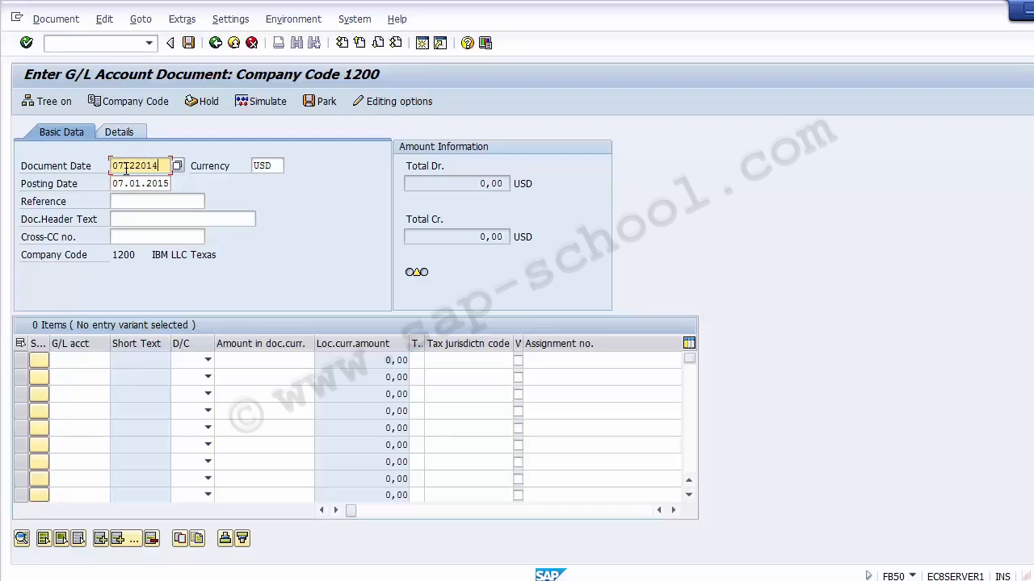
key(Tab)
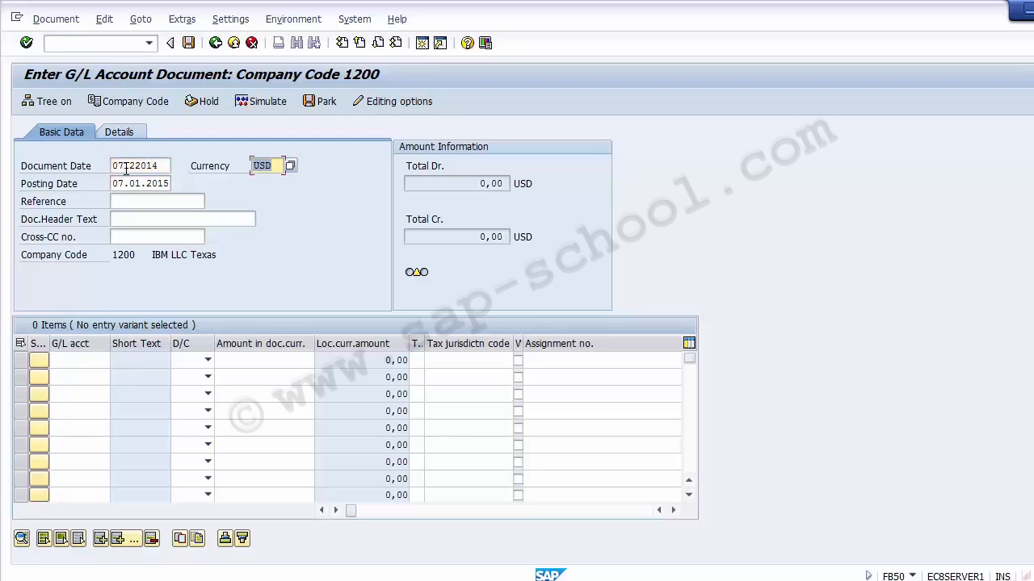
key(Tab)
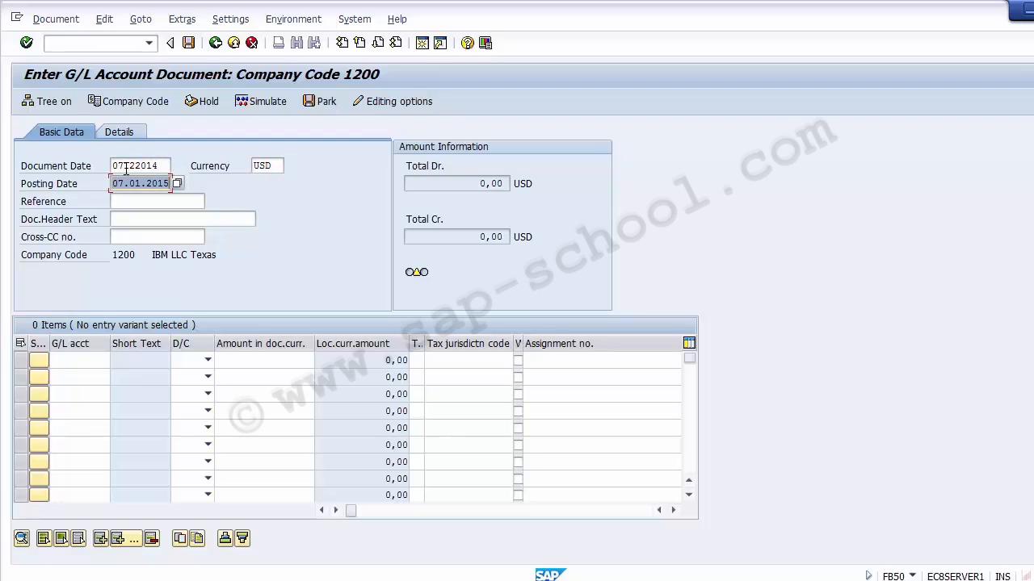
text(0)
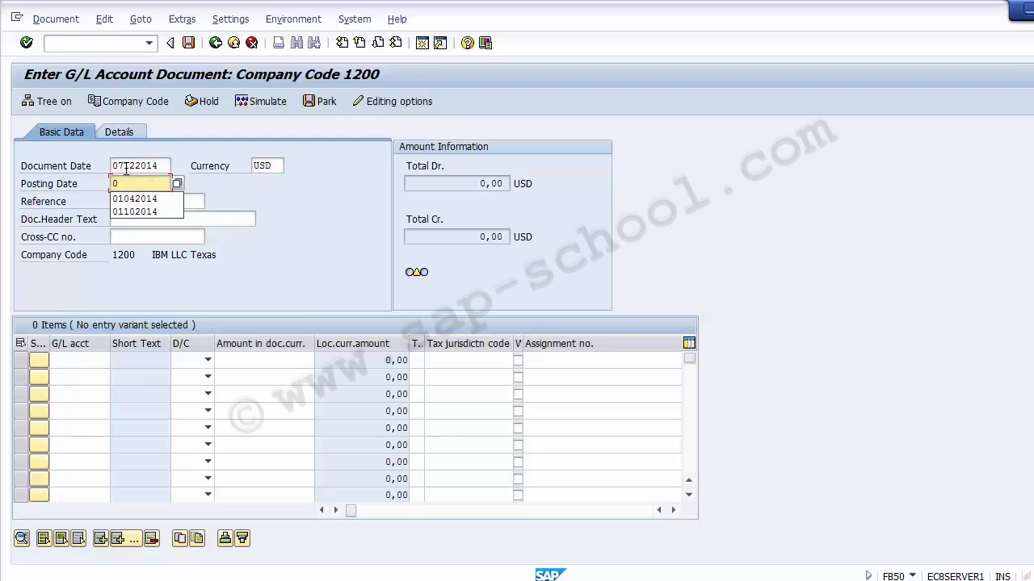
text(7122014)
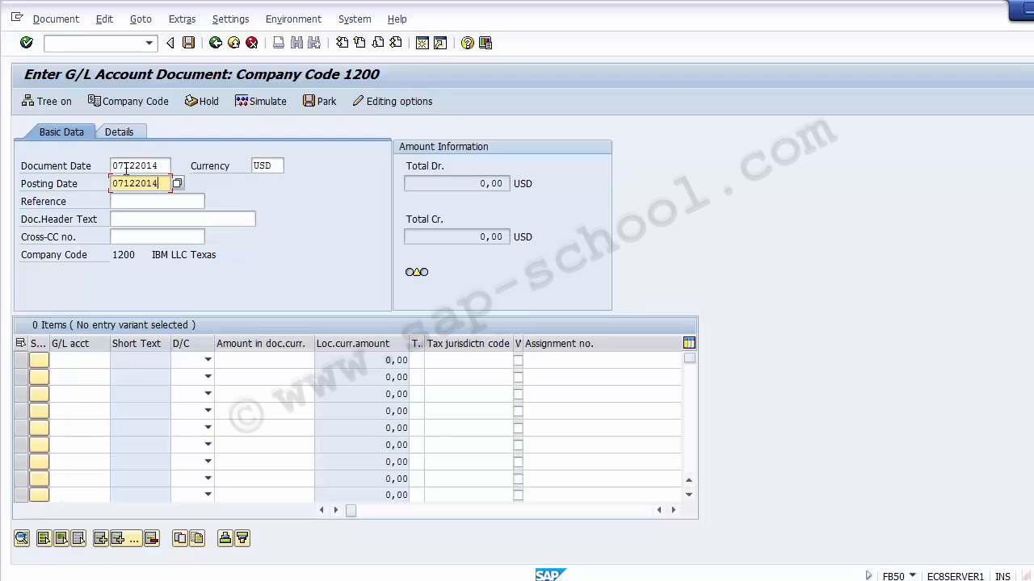
key(Return)
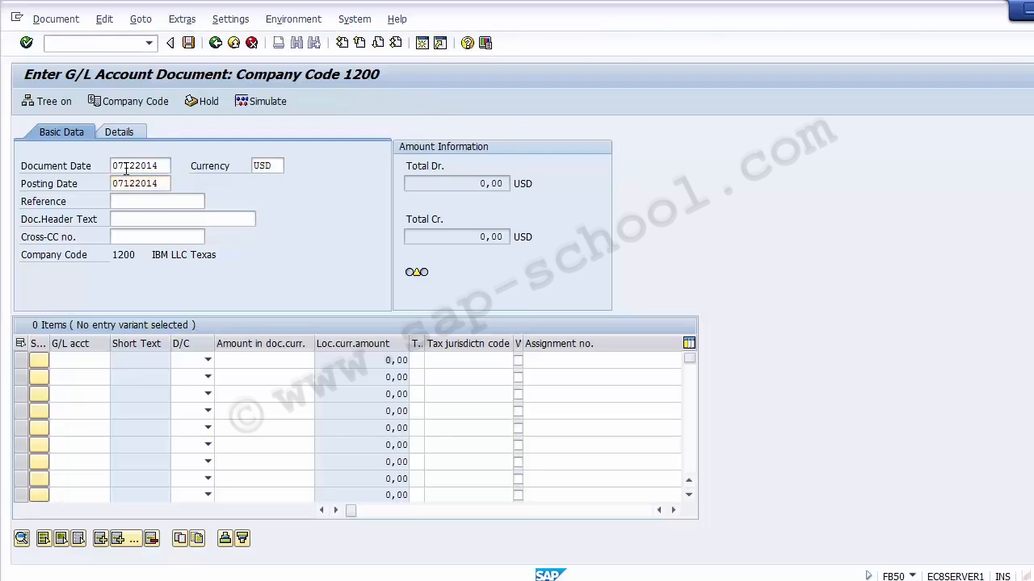
key(Return)
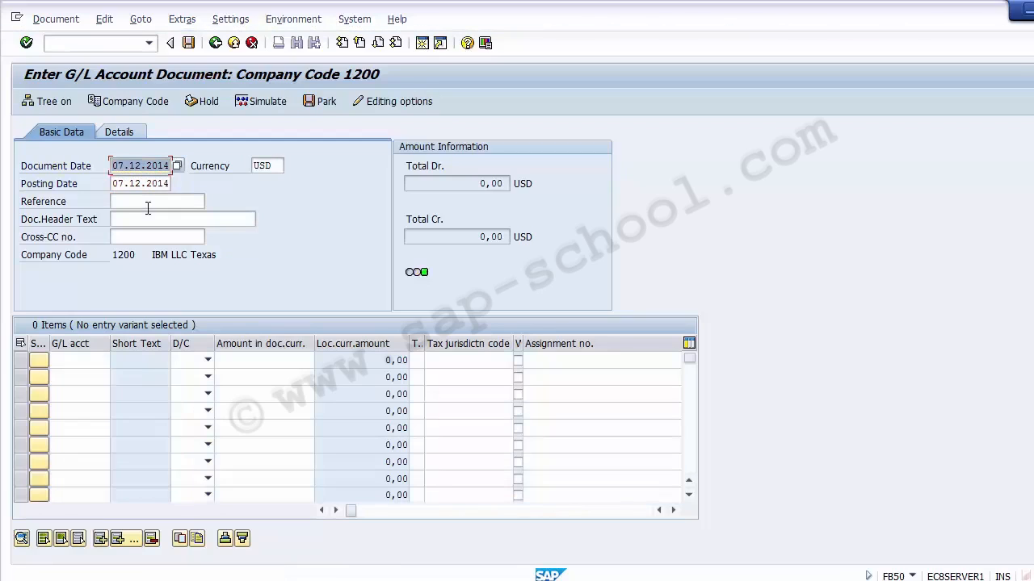
- Pick G/L account 200004 Salaray Payable A/C for the first line item from the account search list
click(79, 364)
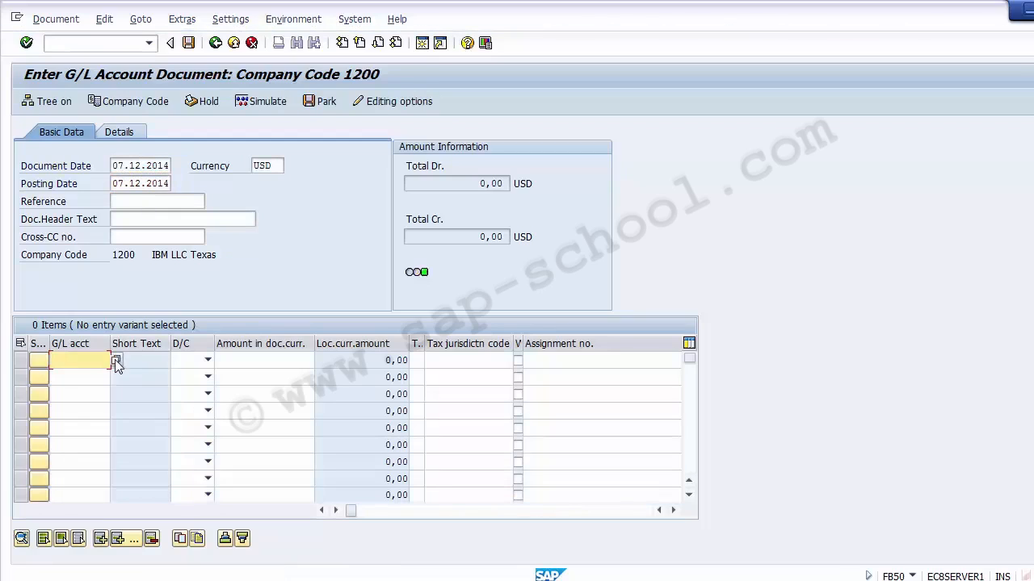
click(116, 361)
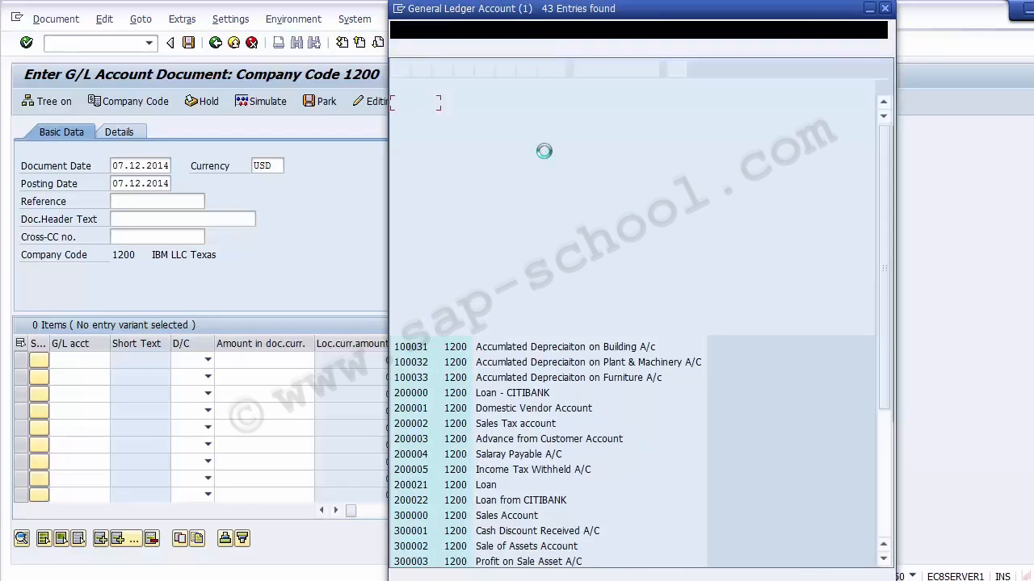
double_click(503, 457)
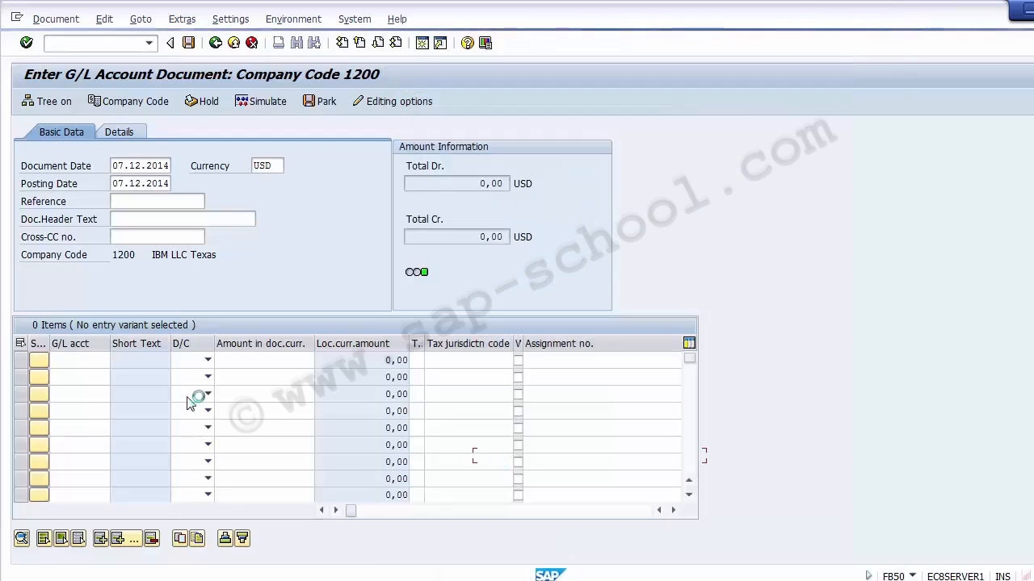
- Pick G/L account 400002 Salary Account for the second line item from the account search list
click(80, 377)
click(115, 378)
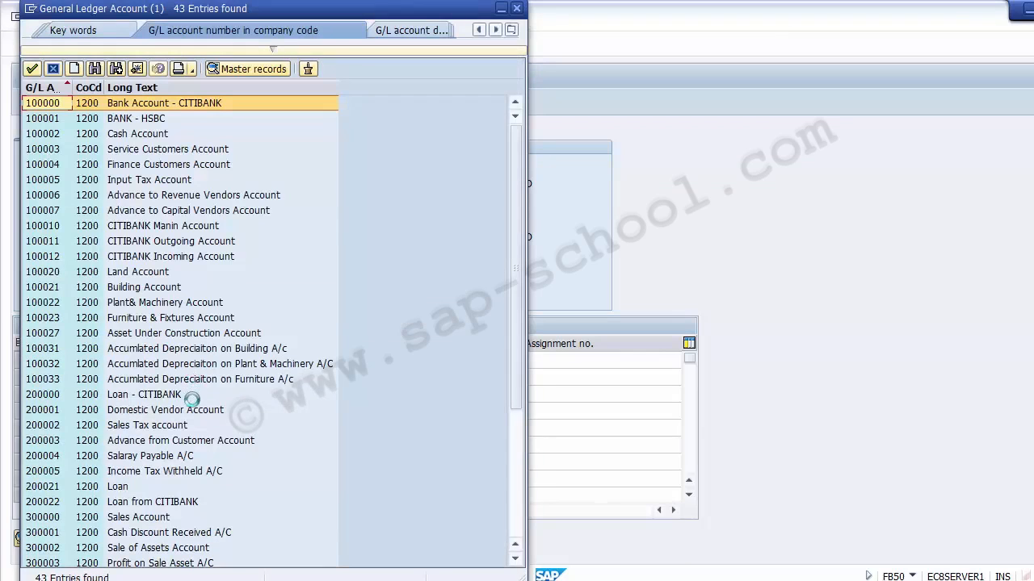
click(515, 522)
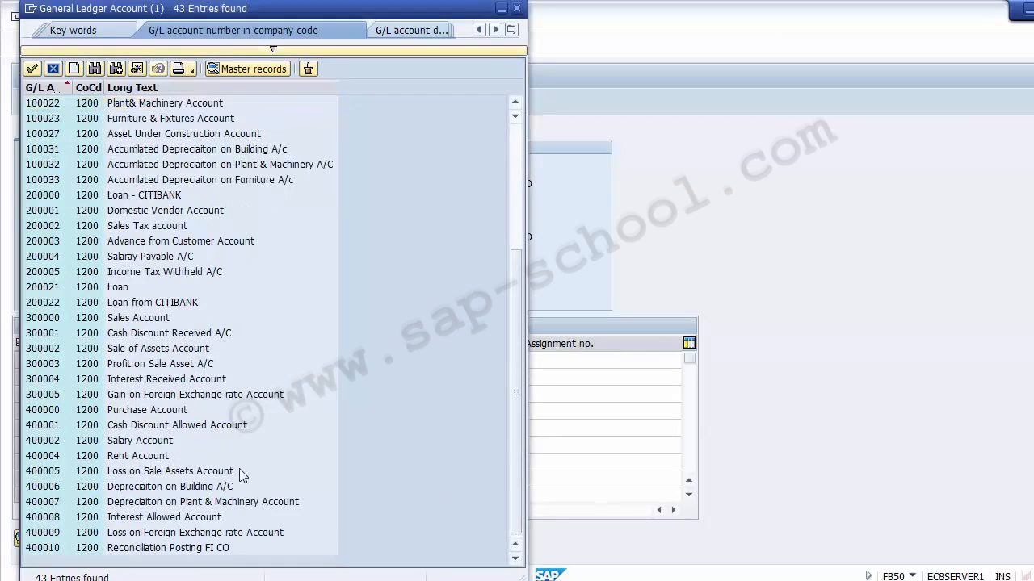
click(136, 444)
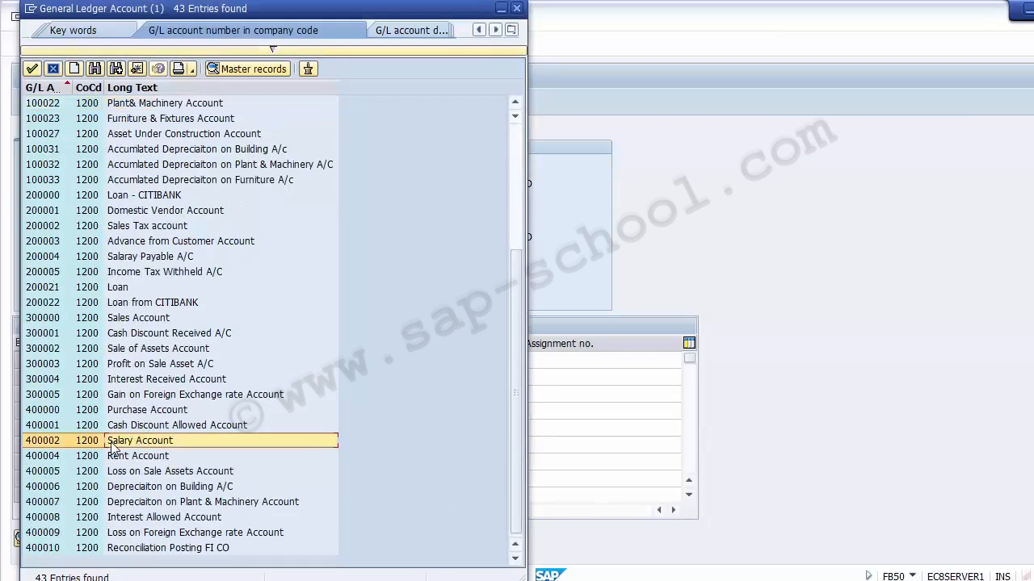
double_click(113, 442)
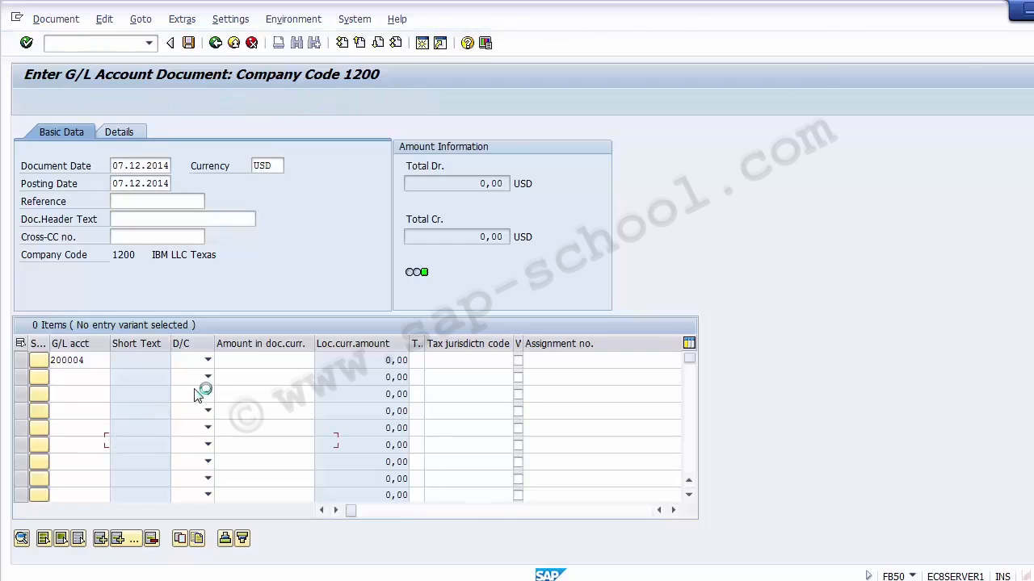
- Change the document date and posting date to 27.12.2014
click(118, 165)
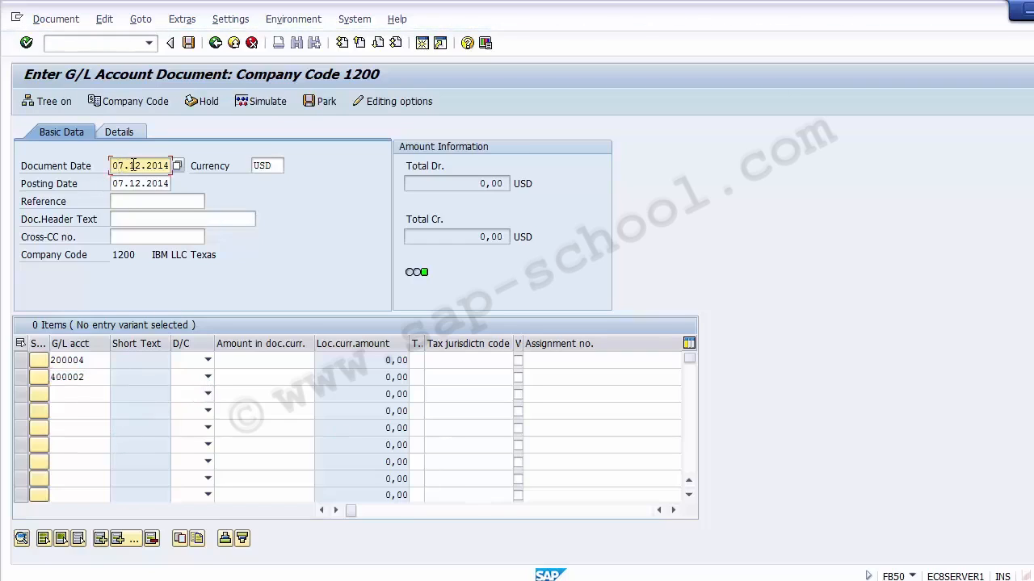
key(BackSpace)
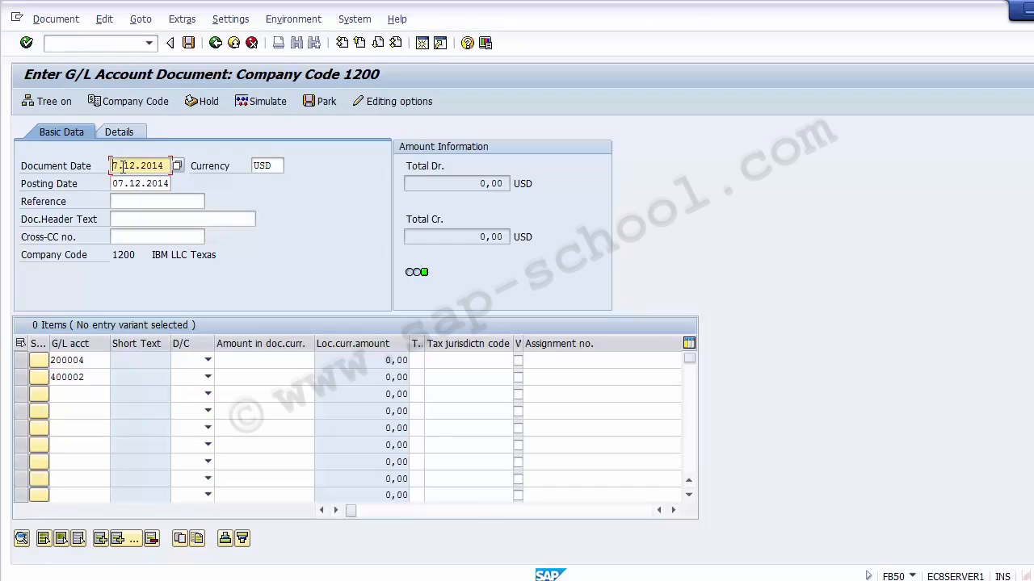
text(2)
key(Tab)
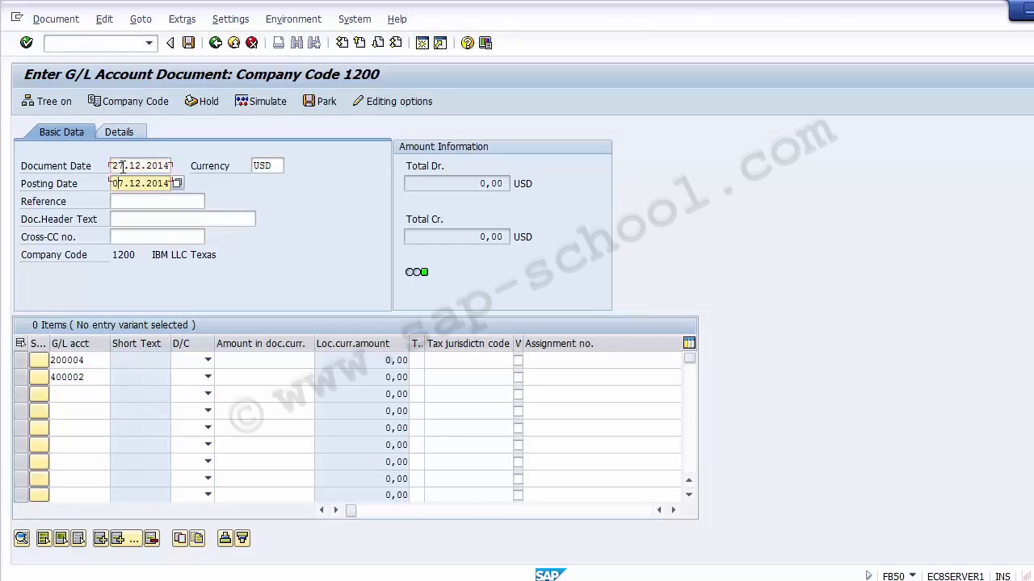
text(2)
- Set the first line item to Credit and the second line item to Debit
click(193, 361)
click(187, 374)
click(188, 377)
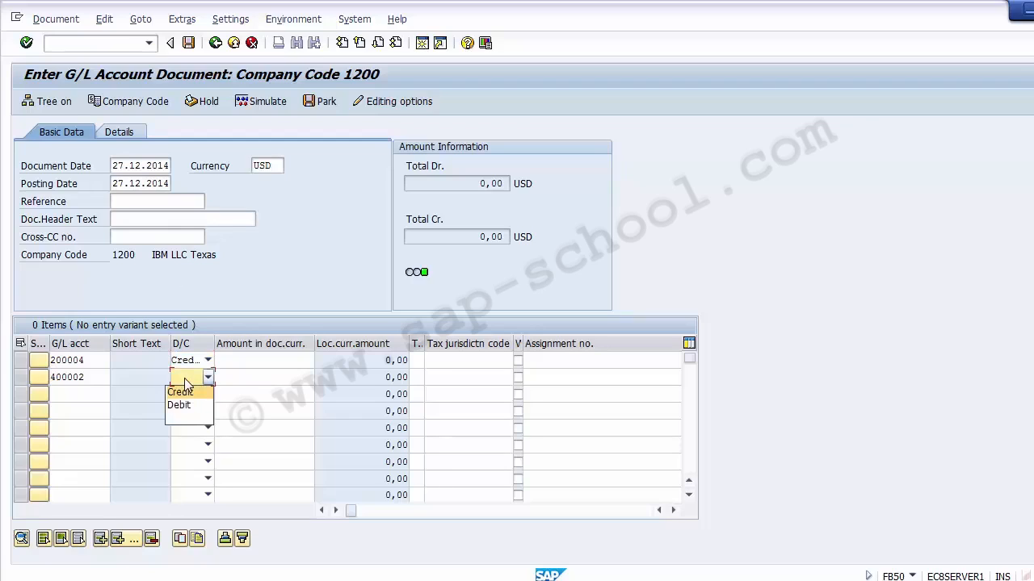
click(179, 405)
- Enter an amount of 30000 on both the credit and debit line items
click(258, 360)
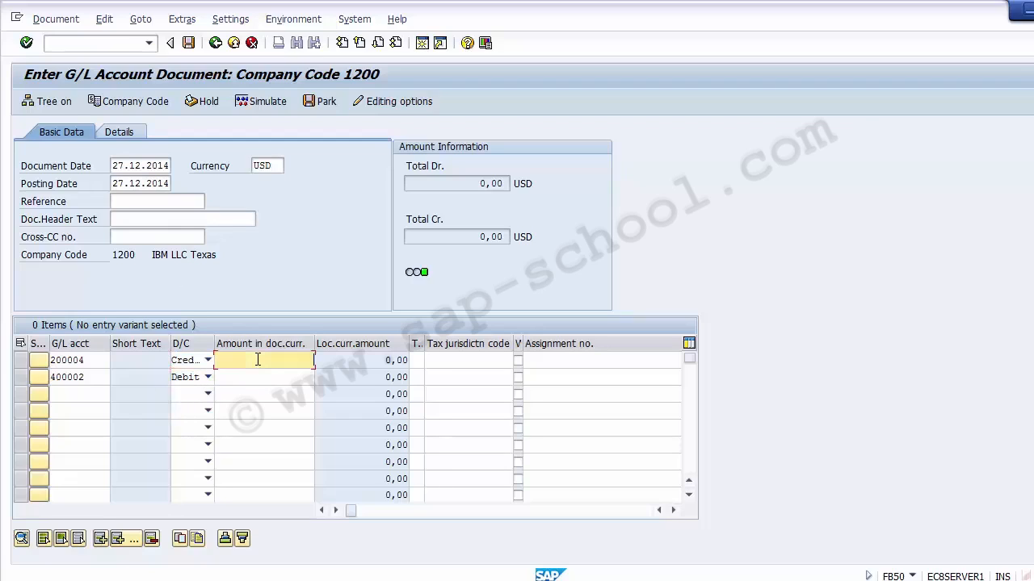
text(0000)
key(Down)
text(3000)
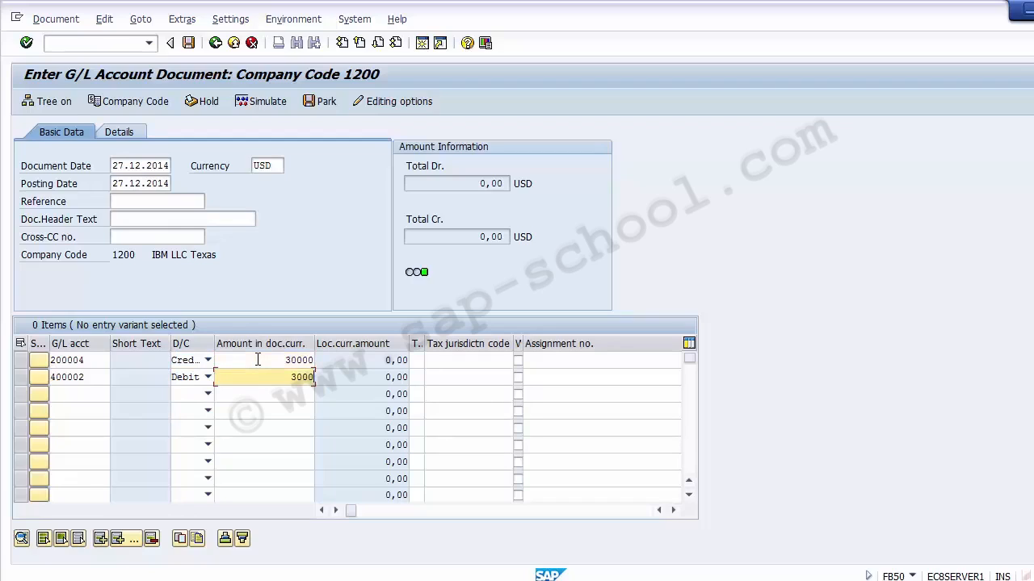
text(0)
key(Tab)
key(Up)
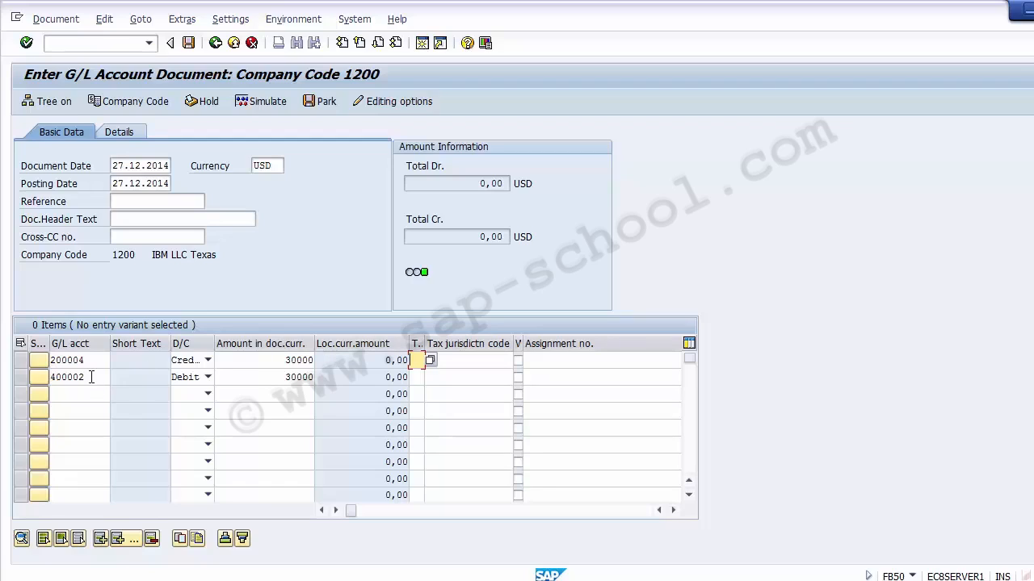
- Open G/L account 400002 in a new session with transaction FS00 to display it centrally
drag(91, 377, 51, 377)
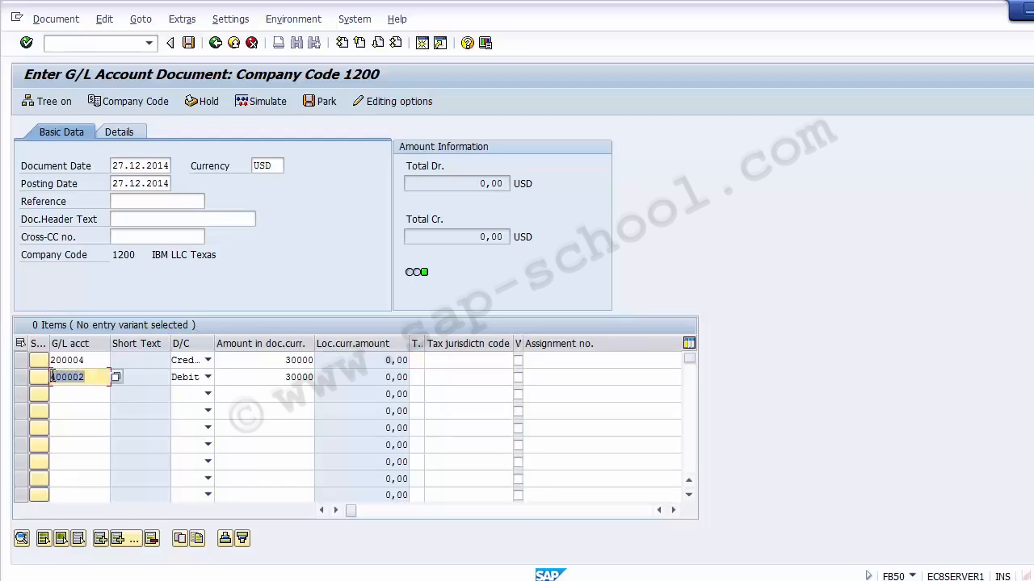
click(51, 377)
click(94, 48)
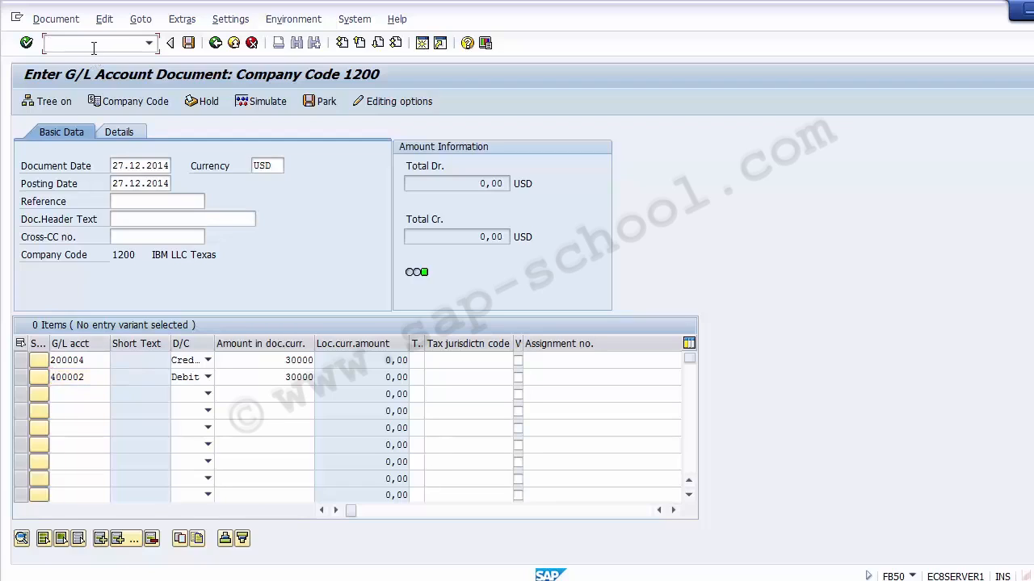
text(/oFB50)
key(Return)
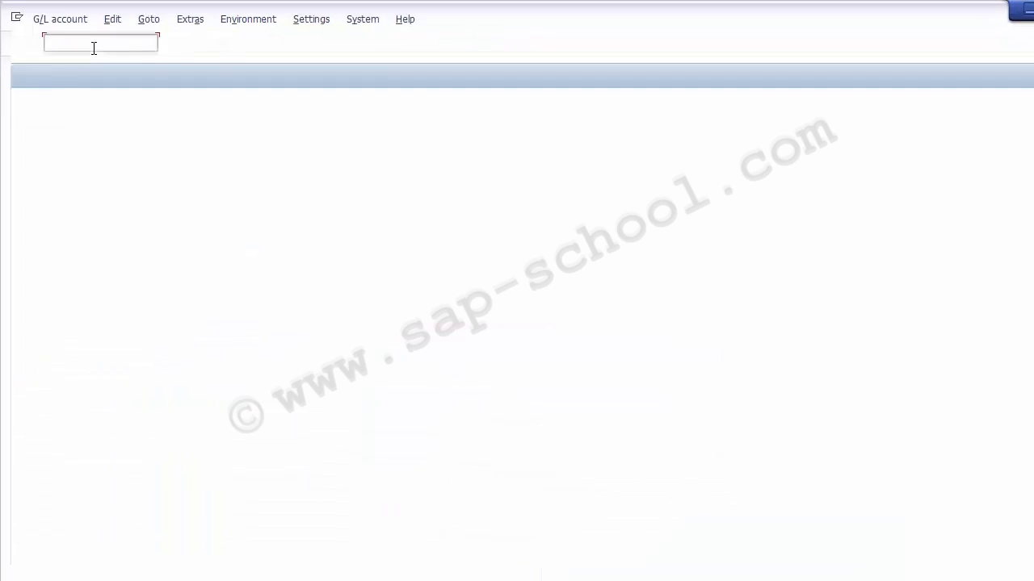
text(400002)
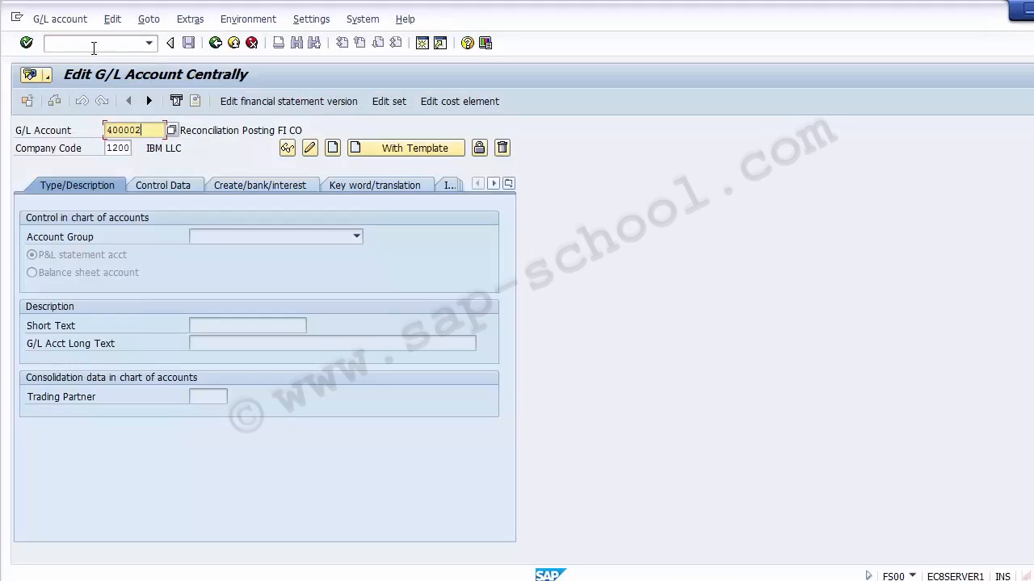
key(Return)
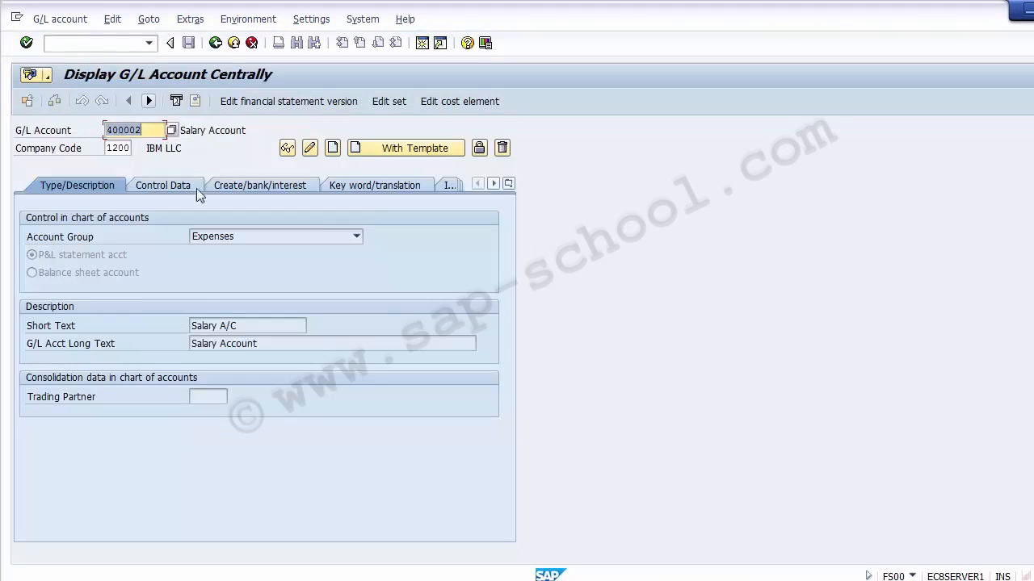
- Open the cost element for account 400002, review its basic data, and return to the document entry screen
click(263, 344)
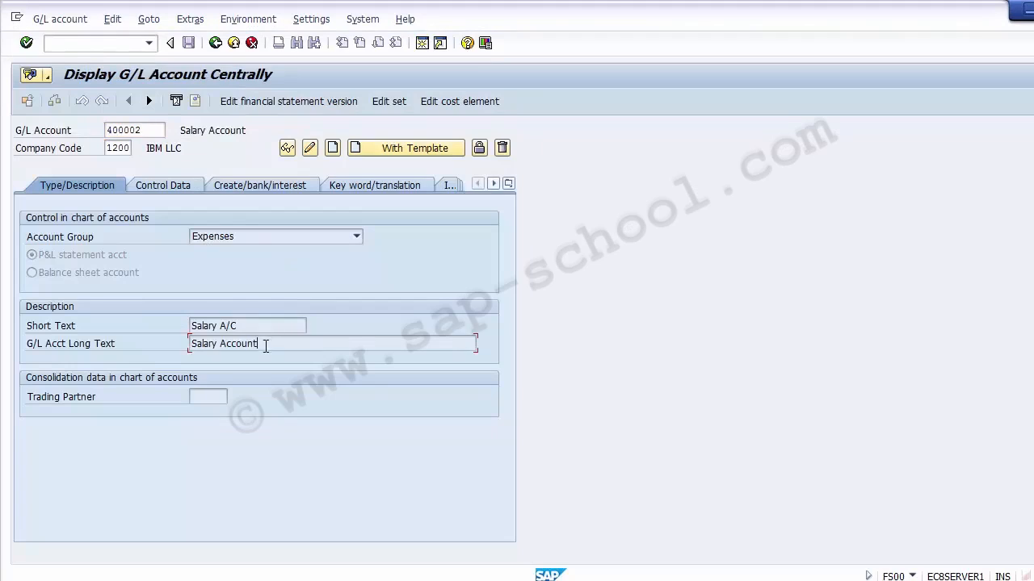
click(212, 126)
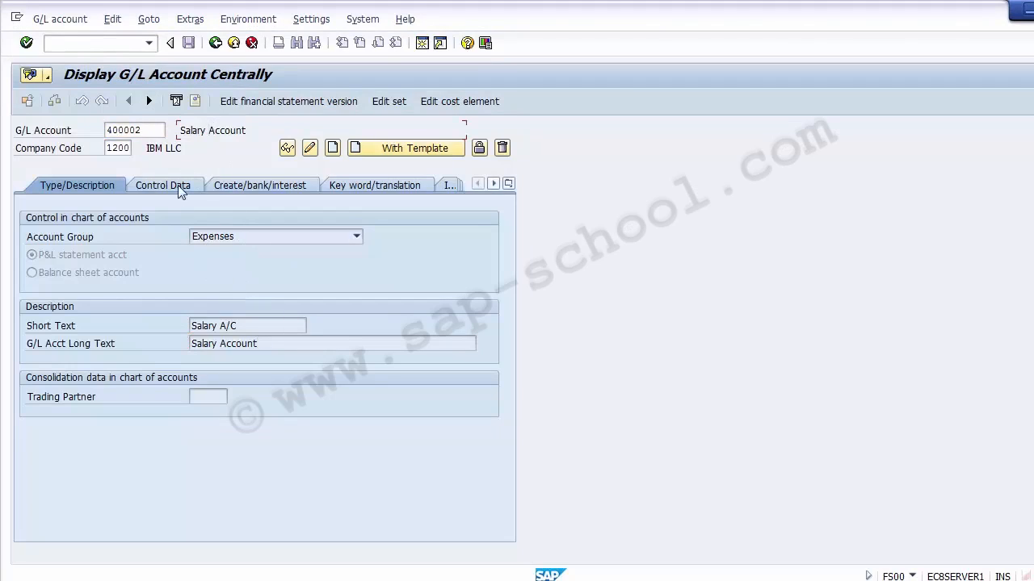
click(457, 104)
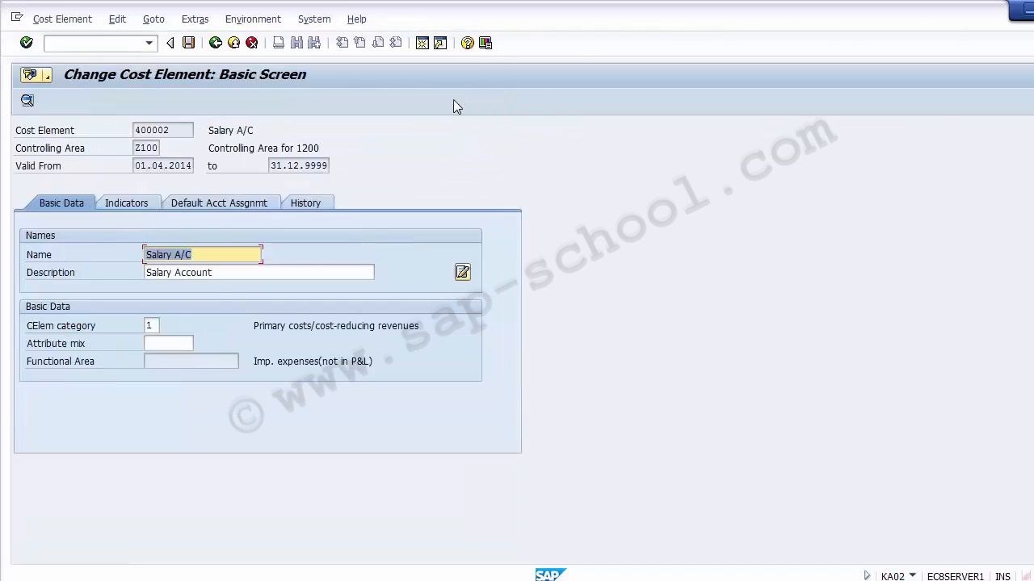
click(171, 131)
drag(171, 131, 111, 126)
click(68, 132)
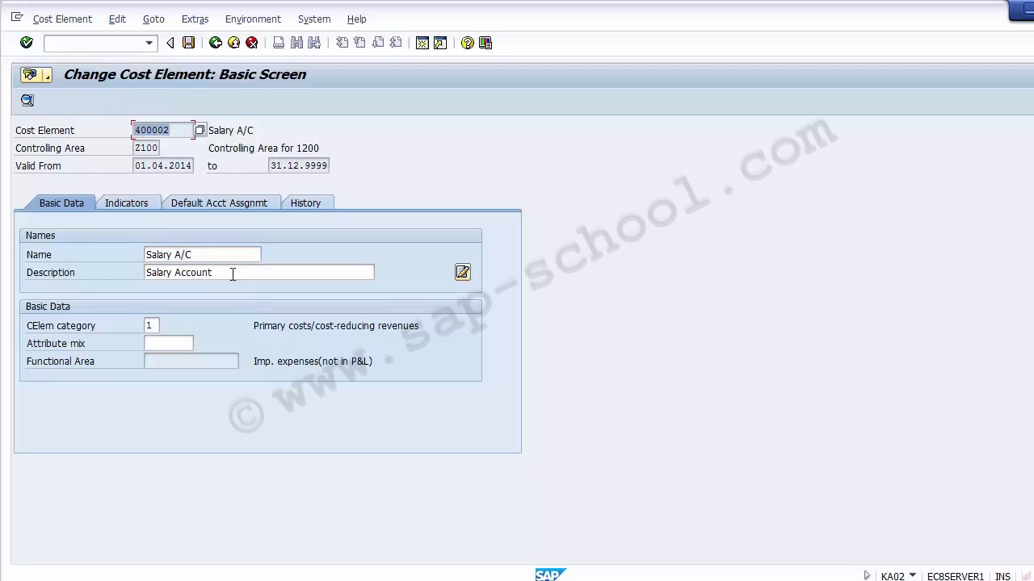
drag(232, 275, 146, 273)
drag(207, 253, 136, 269)
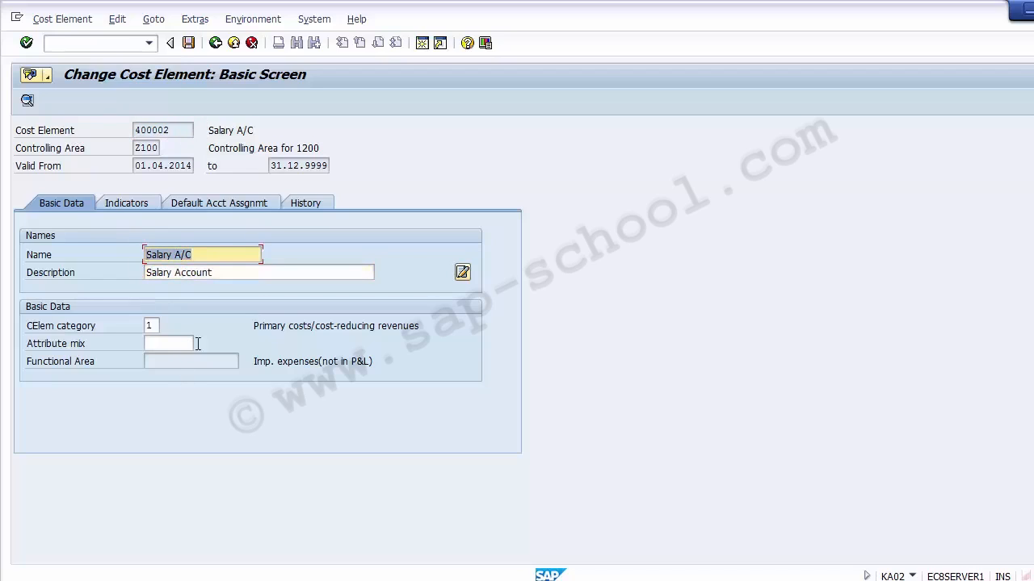
click(235, 44)
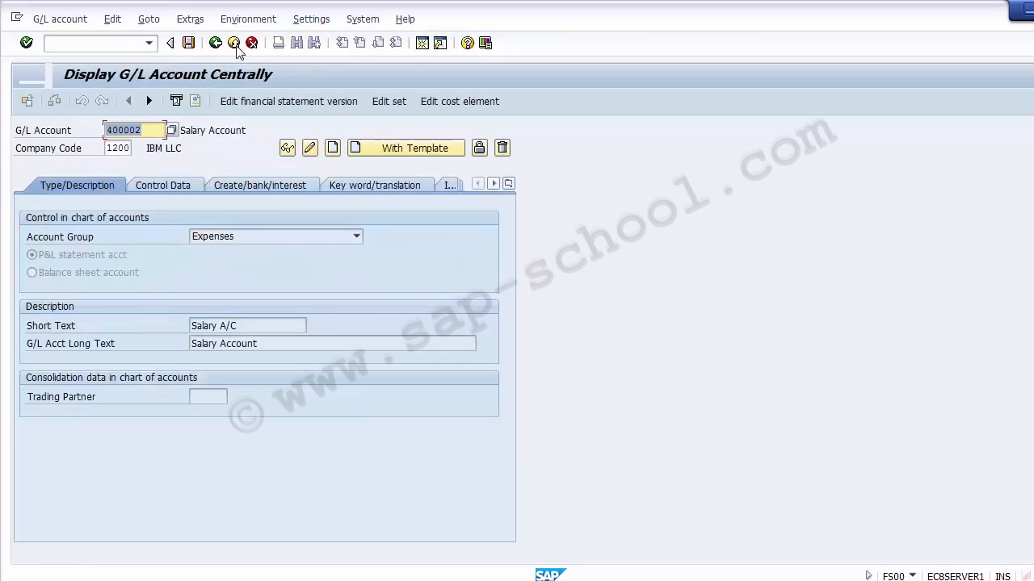
click(234, 43)
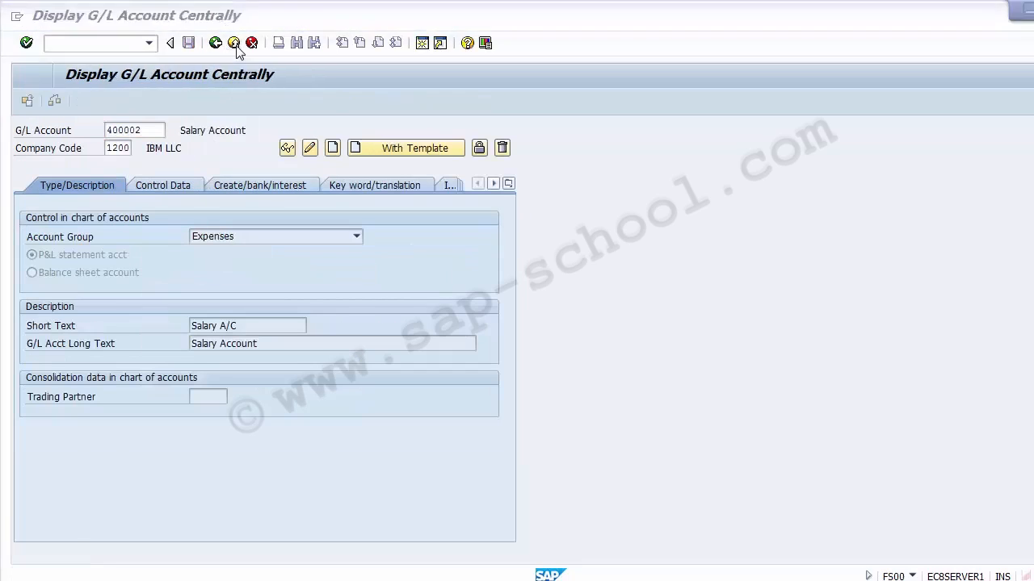
click(259, 375)
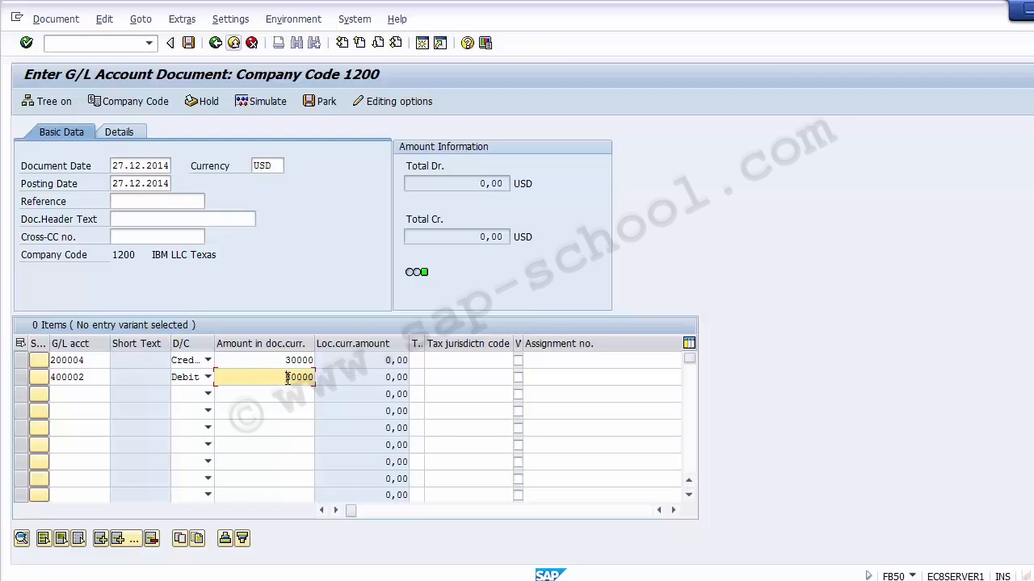
- Assign cost center 110000 to the debit salary line item using the cost center search help
click(427, 377)
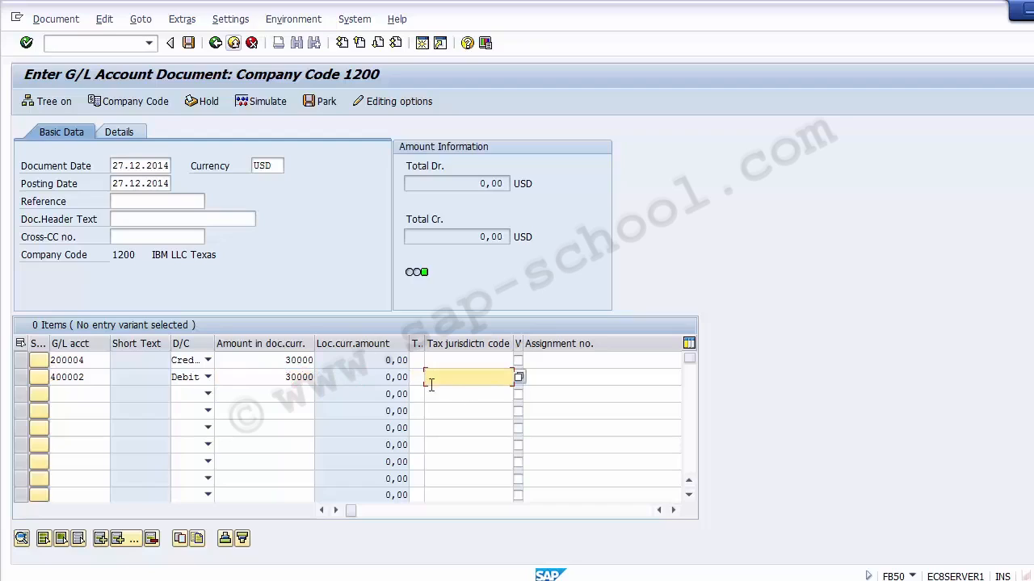
click(570, 377)
click(673, 510)
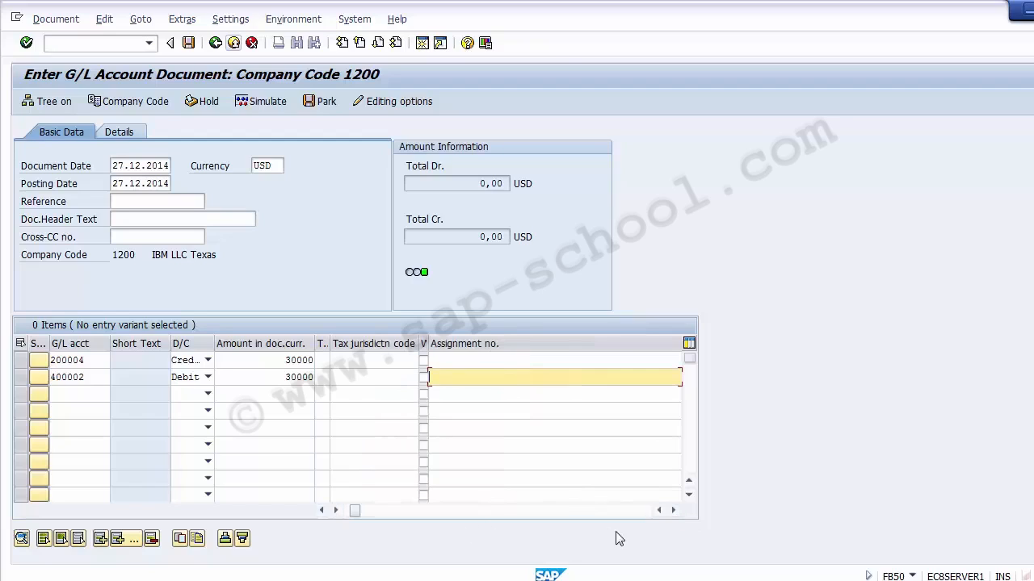
click(673, 510)
click(673, 510)
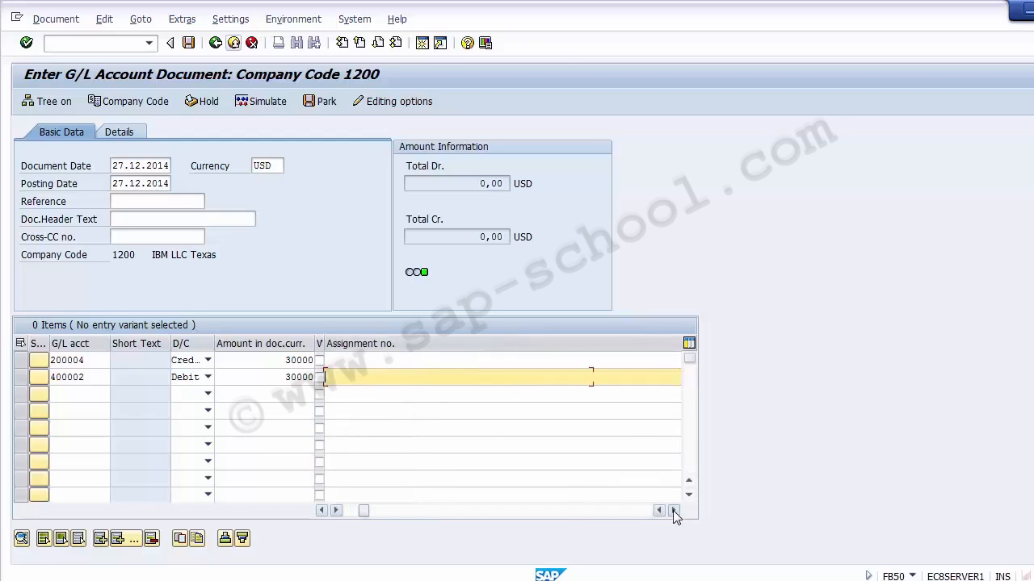
click(673, 511)
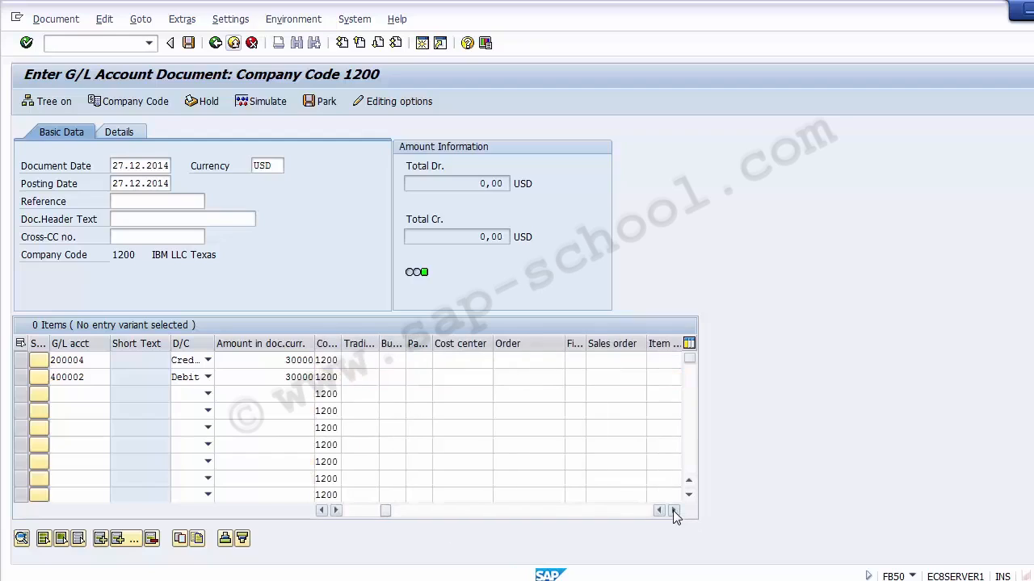
click(475, 377)
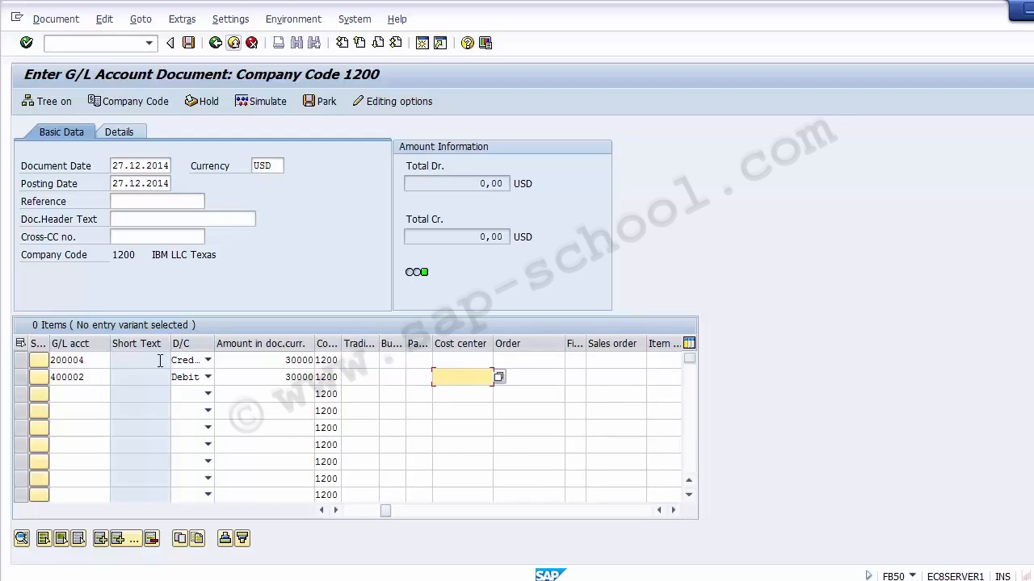
click(94, 376)
click(22, 380)
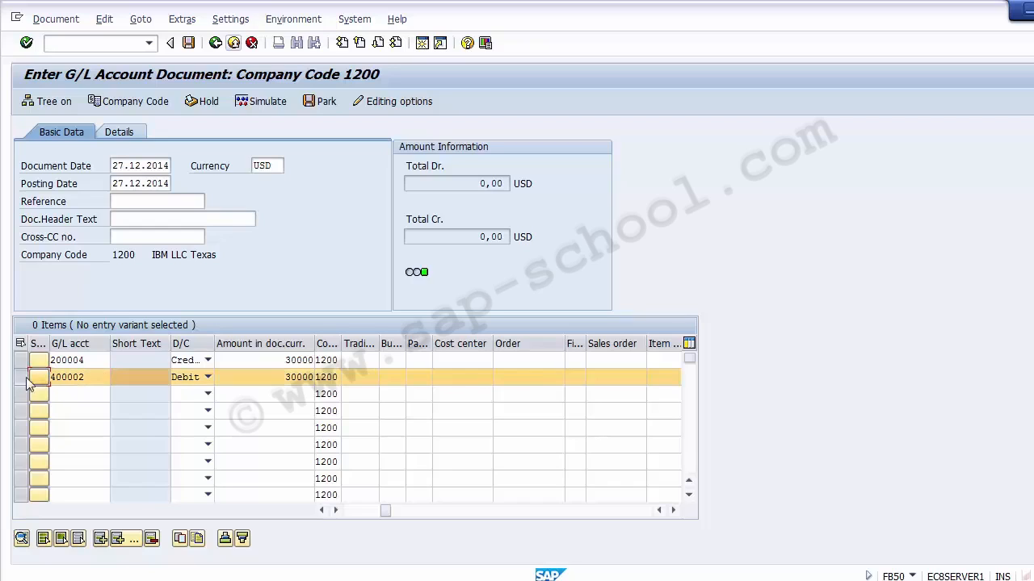
click(458, 380)
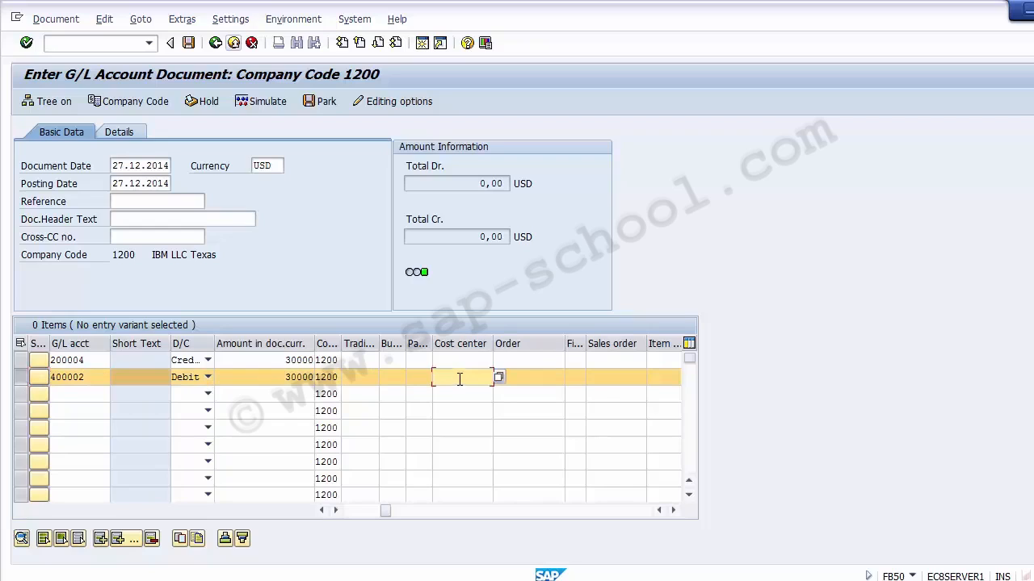
click(498, 378)
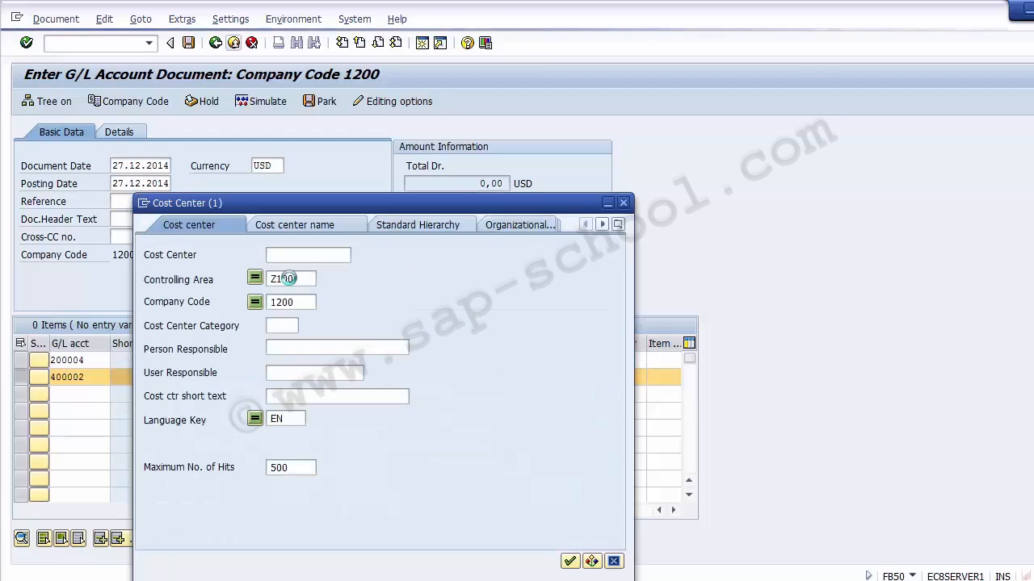
click(568, 561)
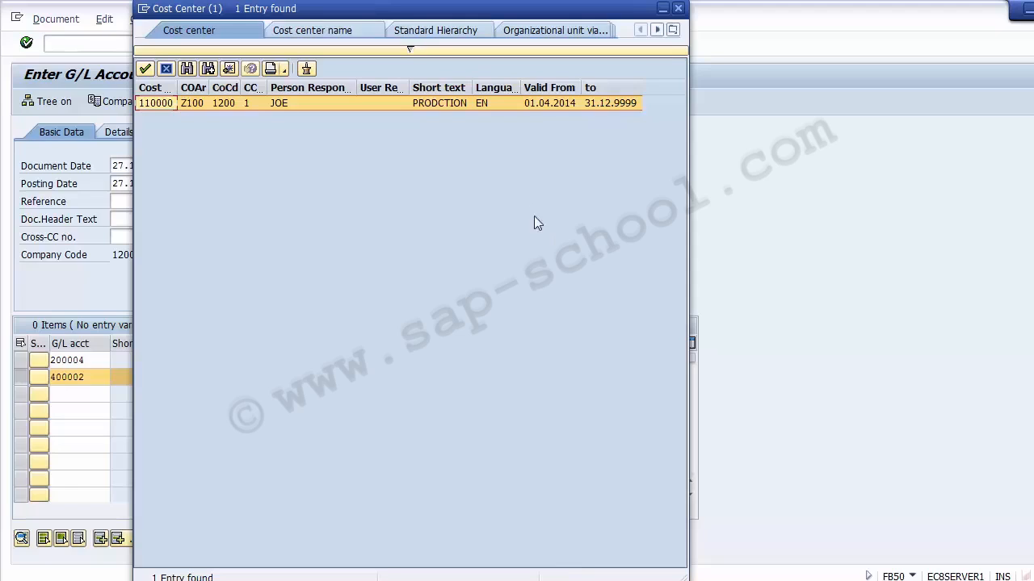
click(441, 102)
double_click(432, 102)
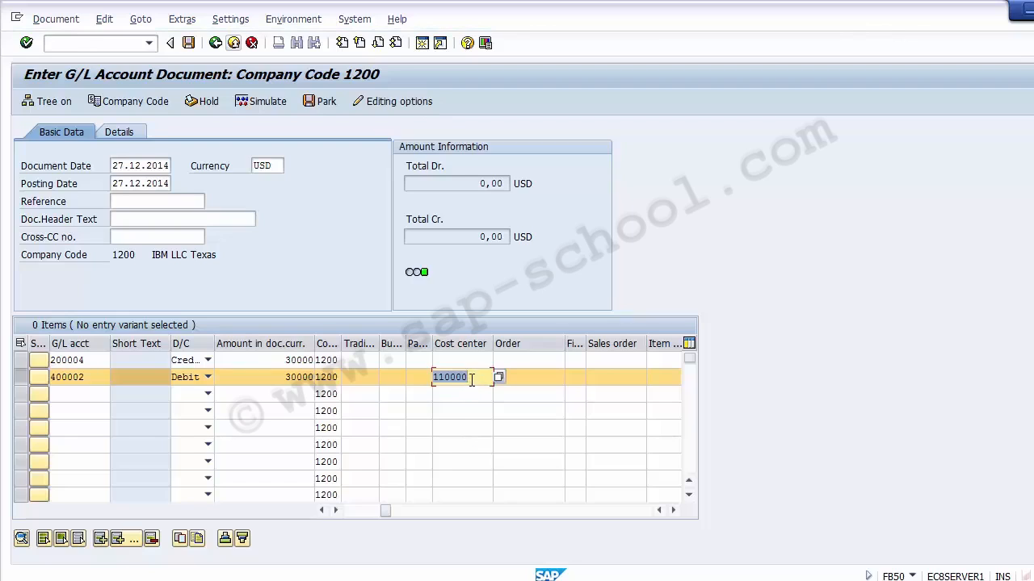
- Enter cost center 110000 on the credit line item for account 200004 as well
click(462, 362)
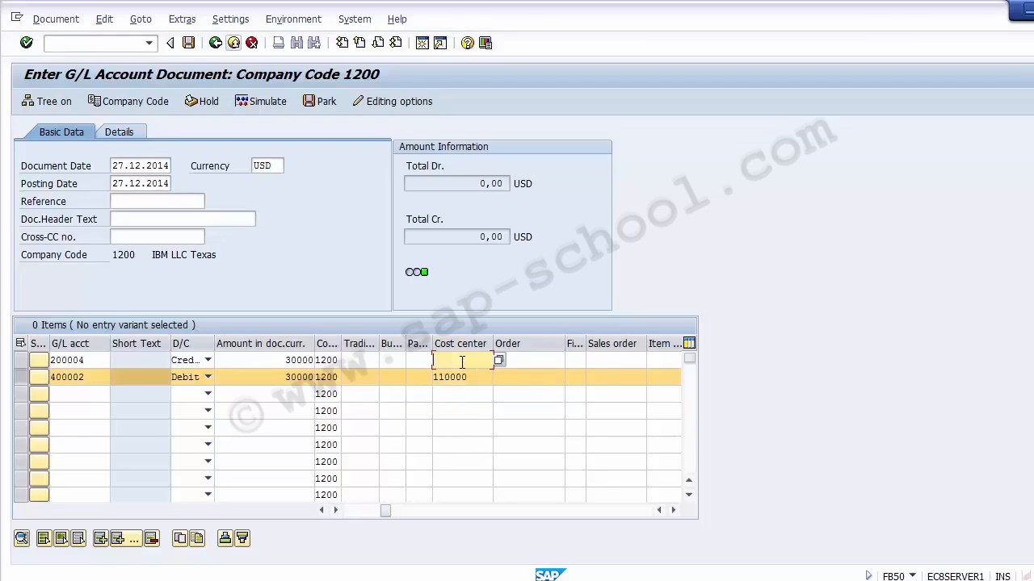
text(110000)
click(296, 249)
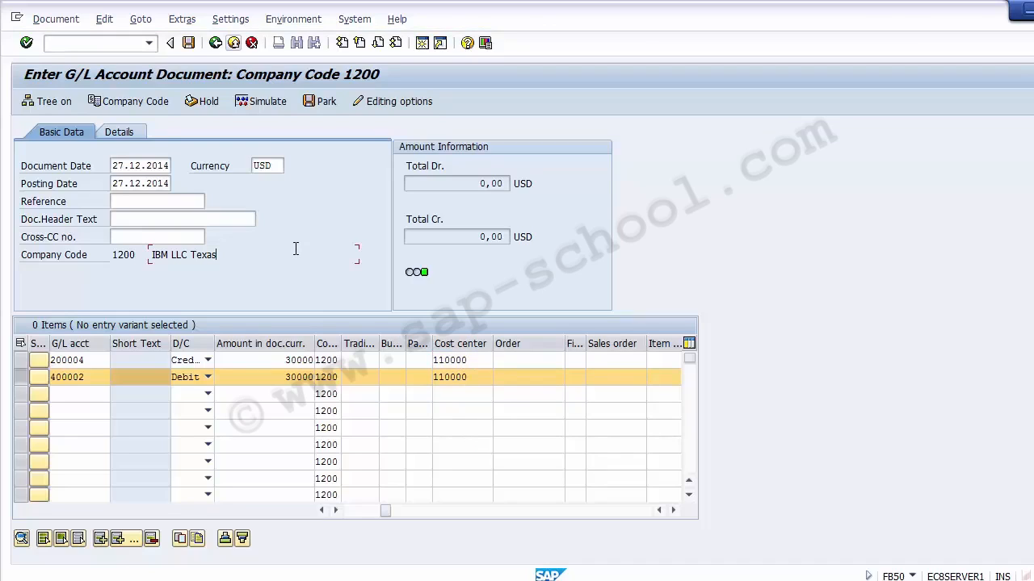
key(Return)
- Clear the cost center from the credit line item for account 200004
click(264, 112)
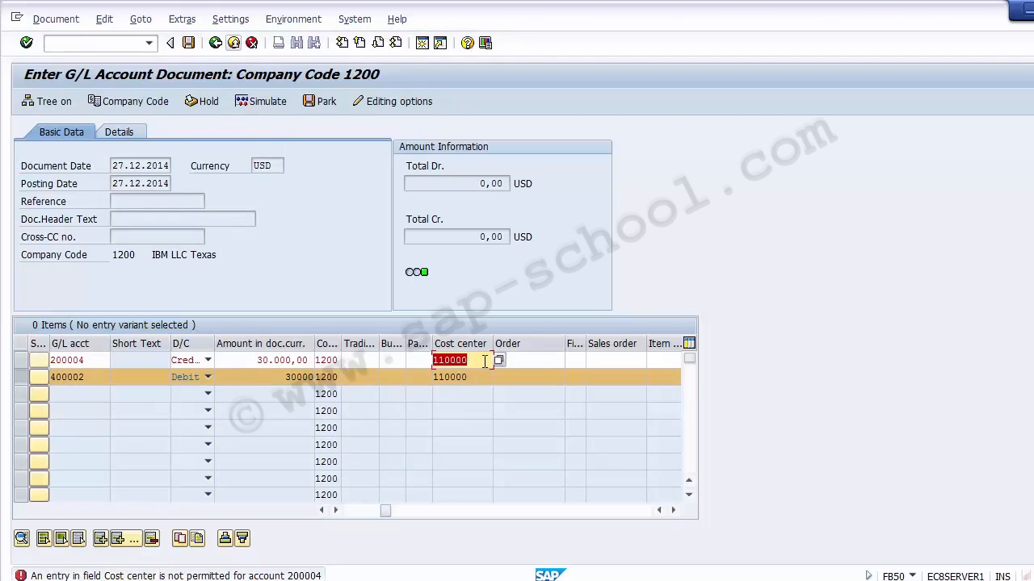
key(Delete)
click(92, 380)
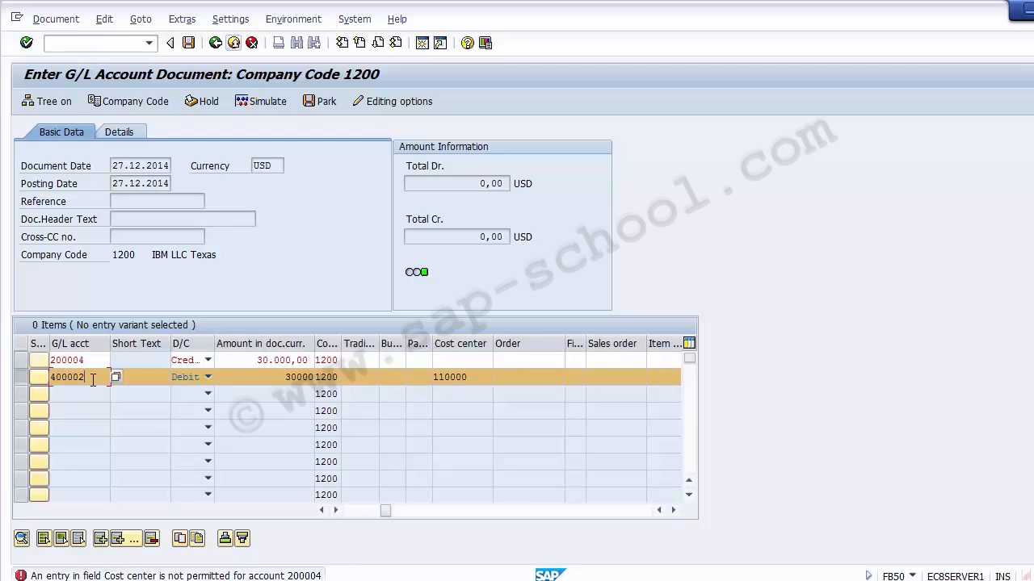
click(473, 380)
- Simulate the document, review its two line items, and post it
click(269, 107)
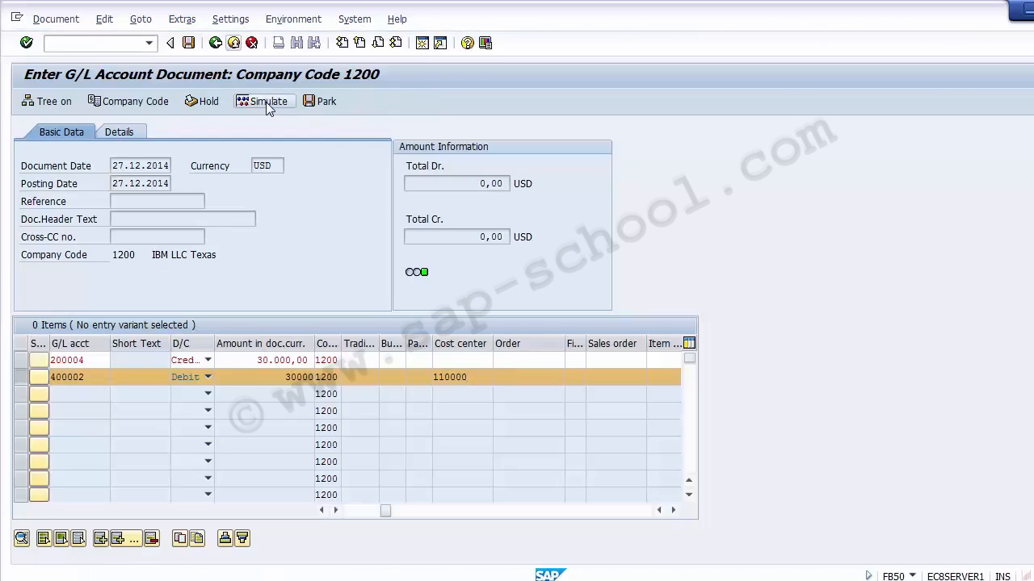
click(268, 108)
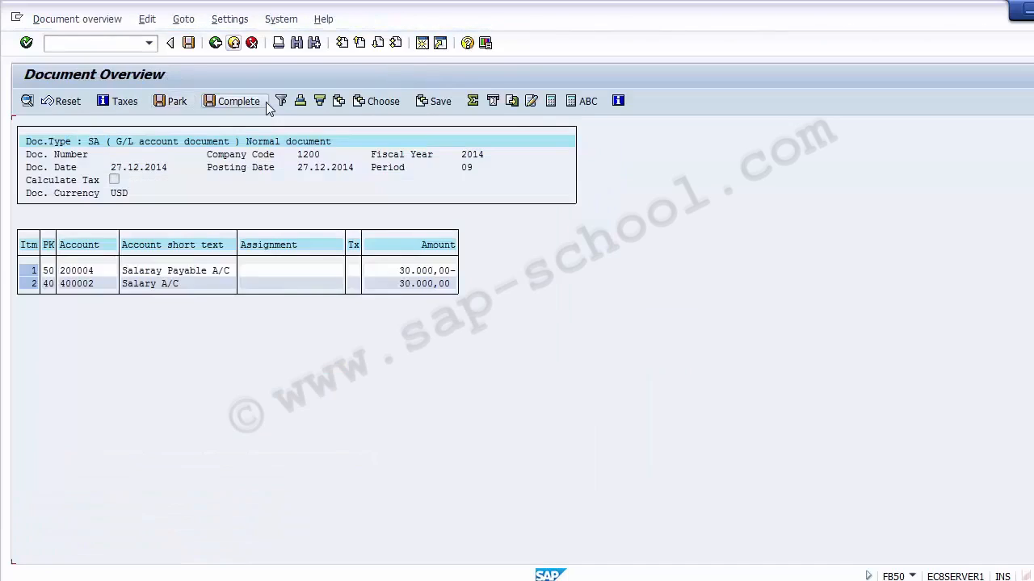
click(159, 271)
click(161, 283)
click(153, 272)
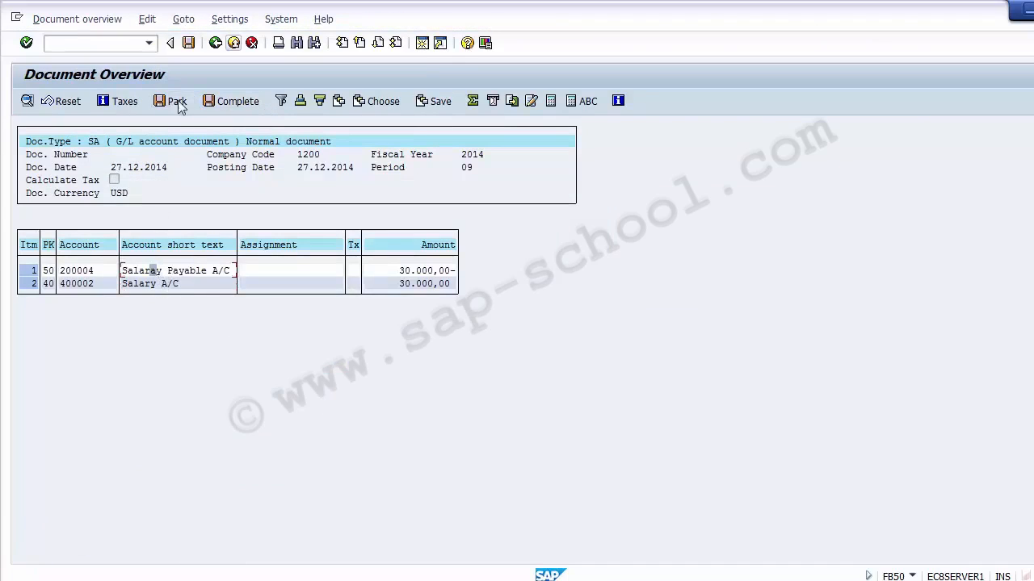
click(188, 43)
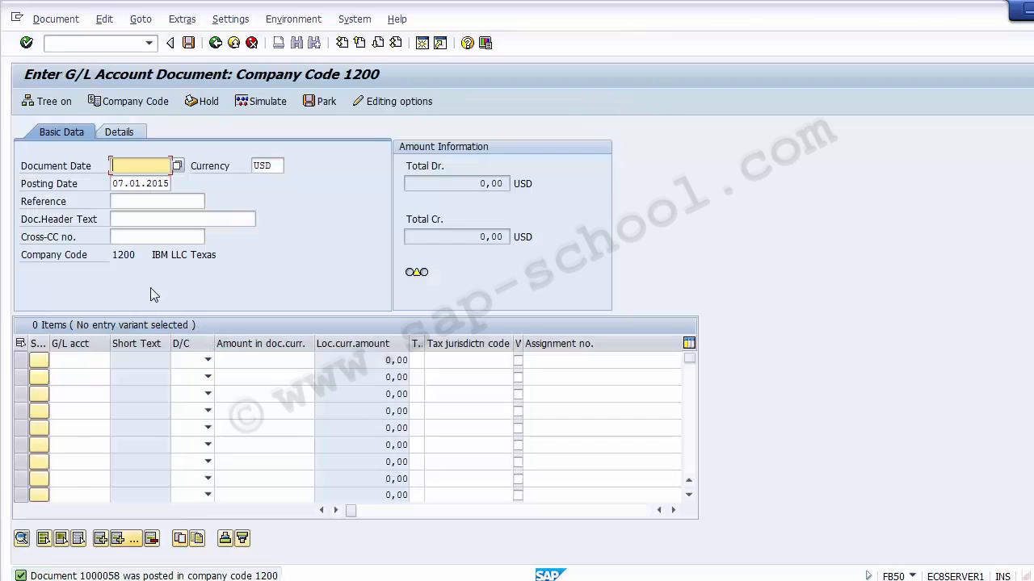
- Display the posted document and examine the cost center and profit center on the salary line item
click(71, 23)
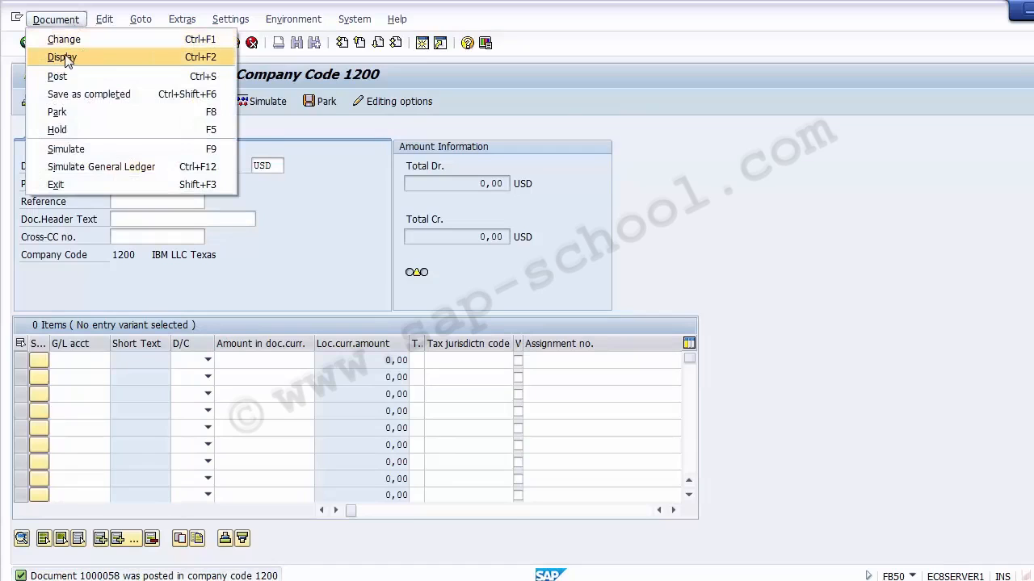
click(66, 56)
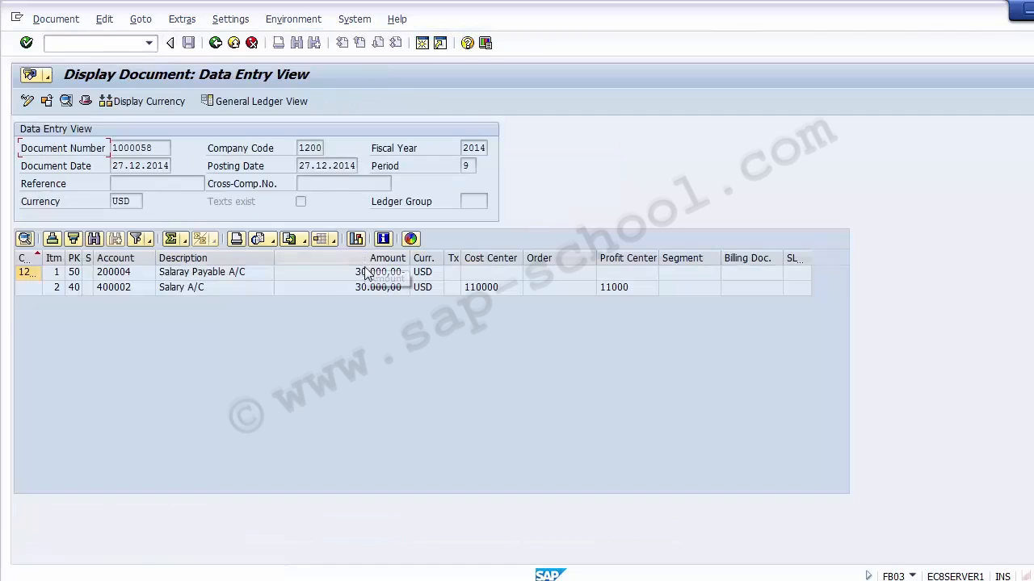
click(474, 292)
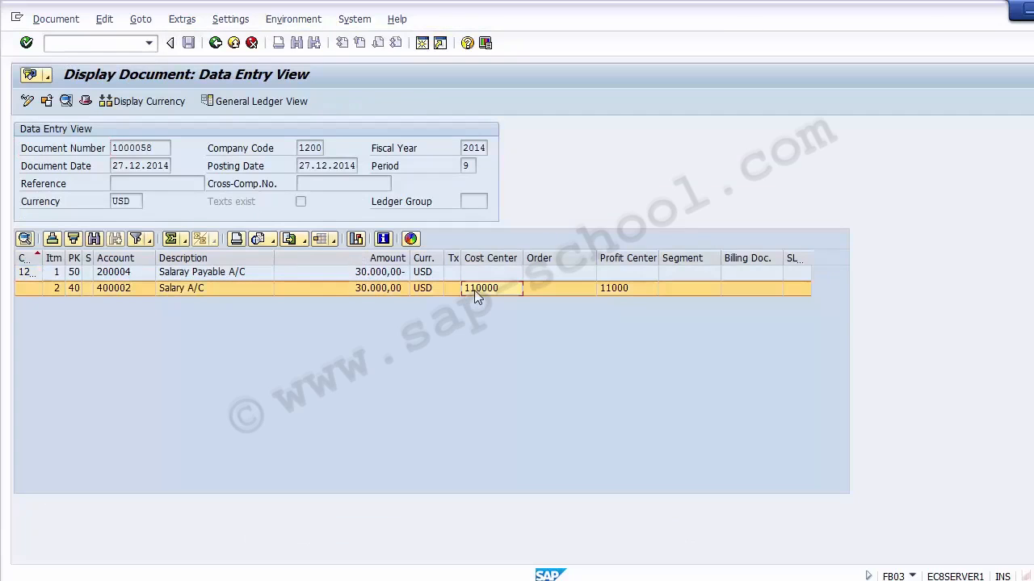
click(619, 294)
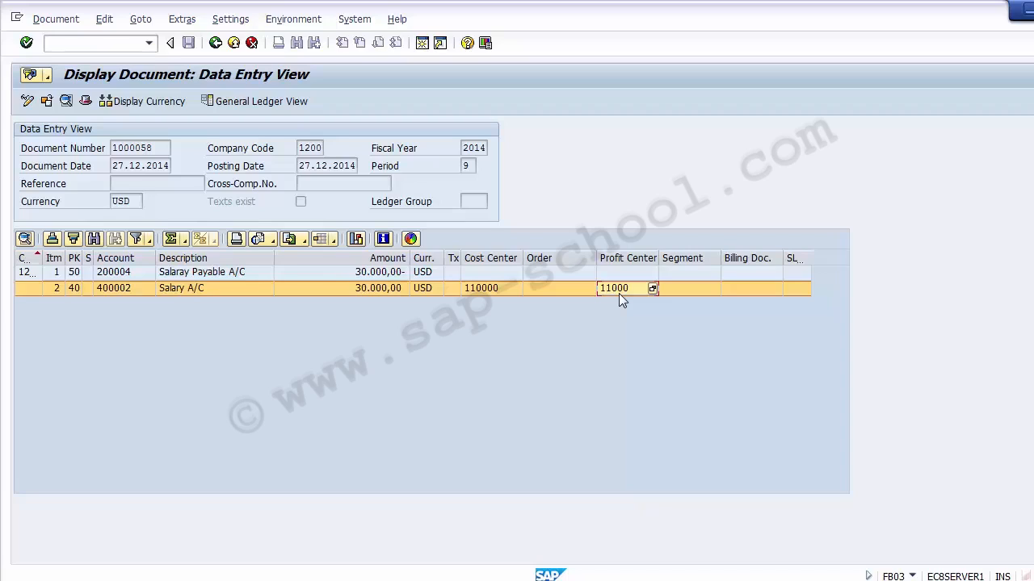
- Run the FAGLL03 line item display for salary account 400002 in company code 1200
click(481, 288)
click(607, 288)
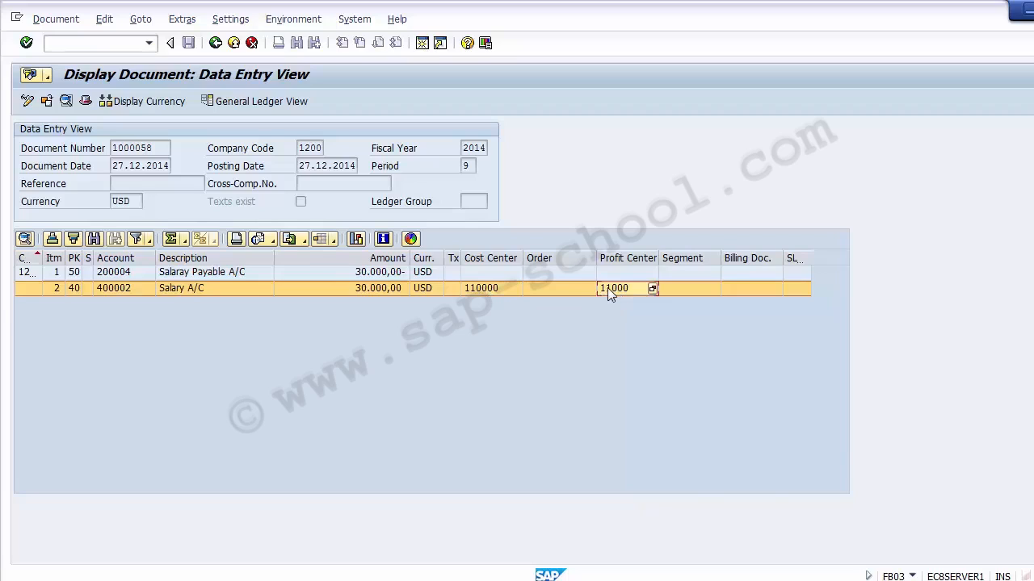
click(484, 288)
click(121, 46)
click(118, 288)
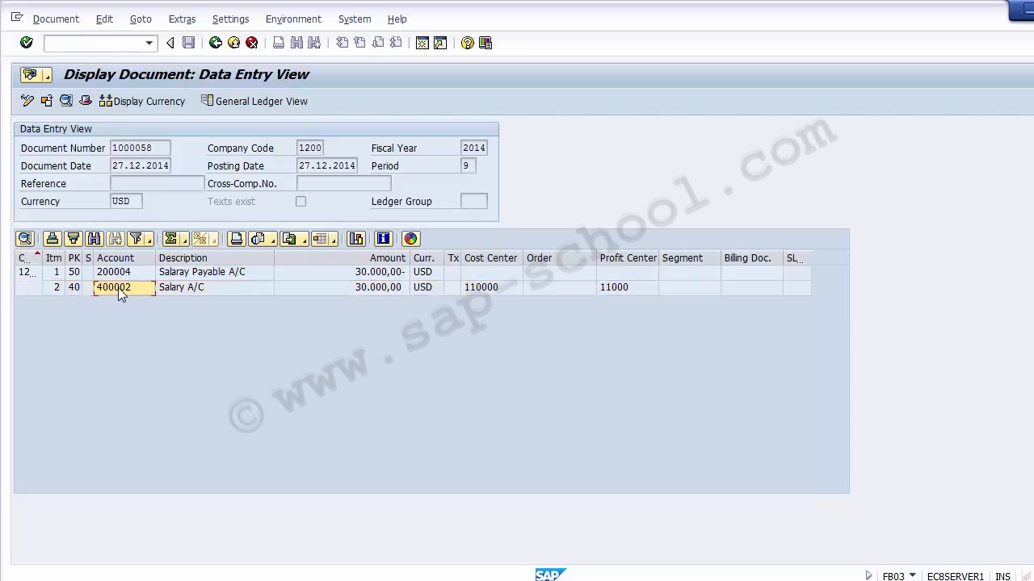
click(90, 44)
text(/NFAGLL03)
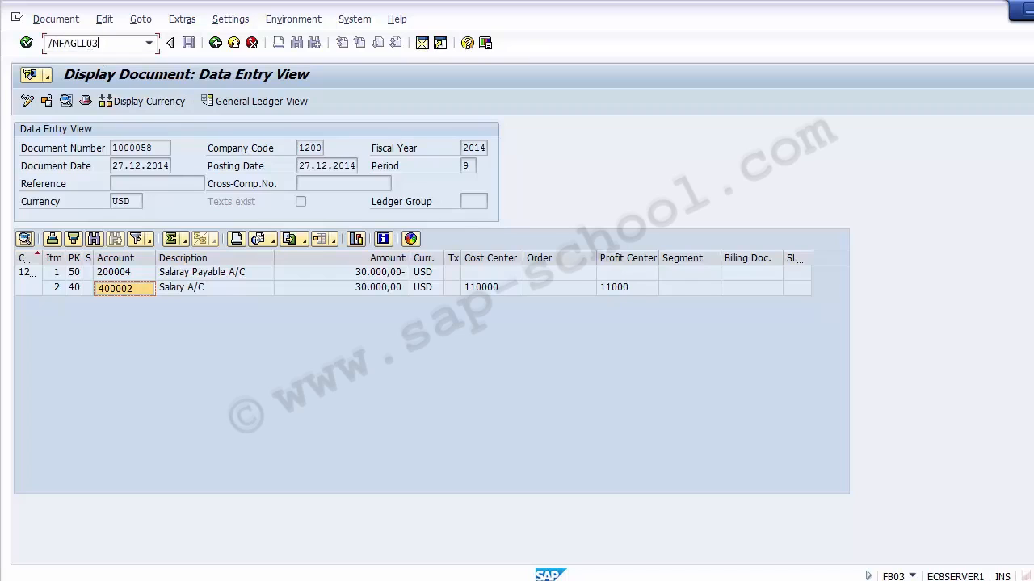
key(Return)
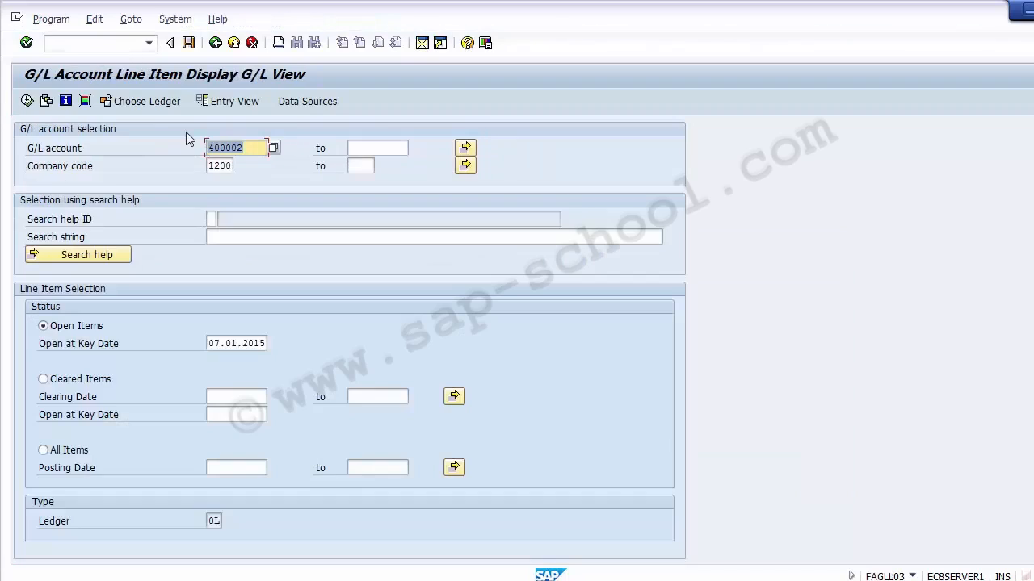
click(186, 132)
click(28, 101)
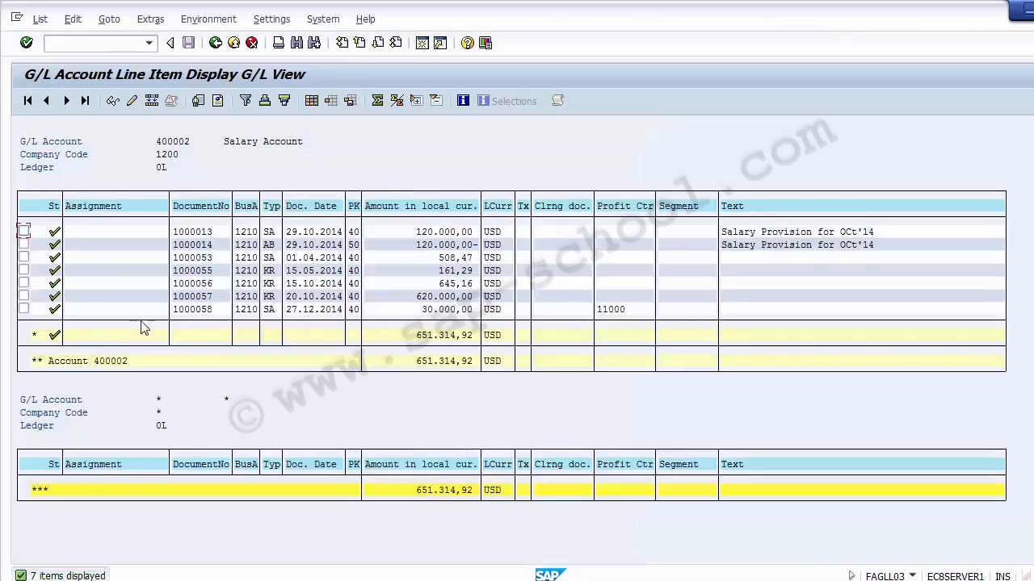
- Change the line item list layout to show the Cost Center column
click(23, 309)
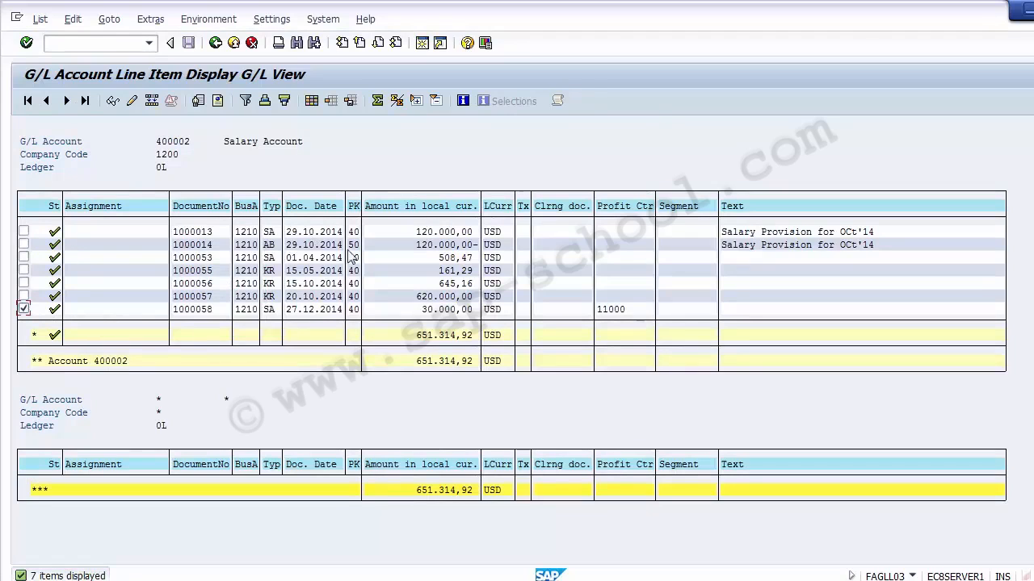
click(631, 311)
click(313, 105)
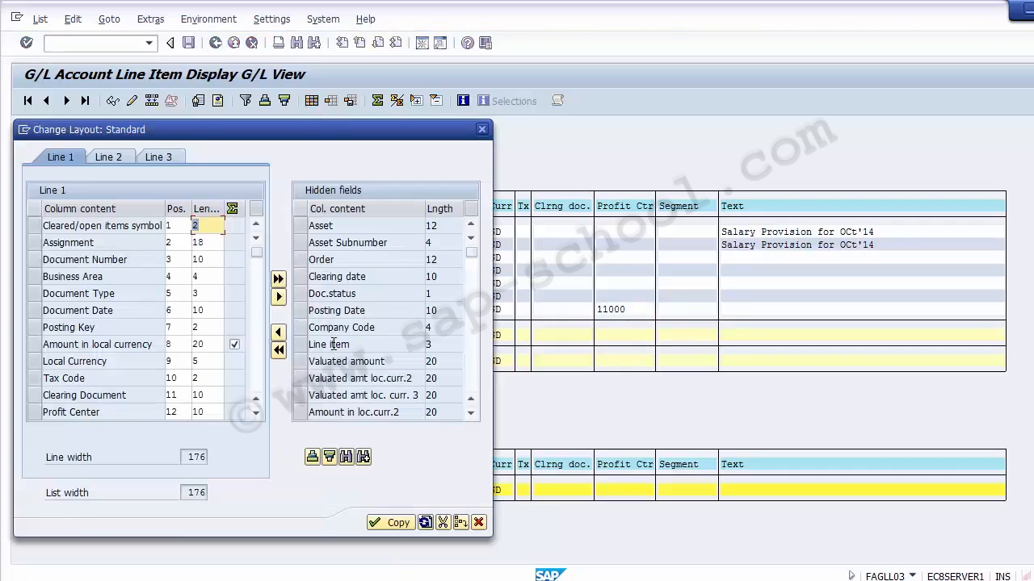
click(313, 457)
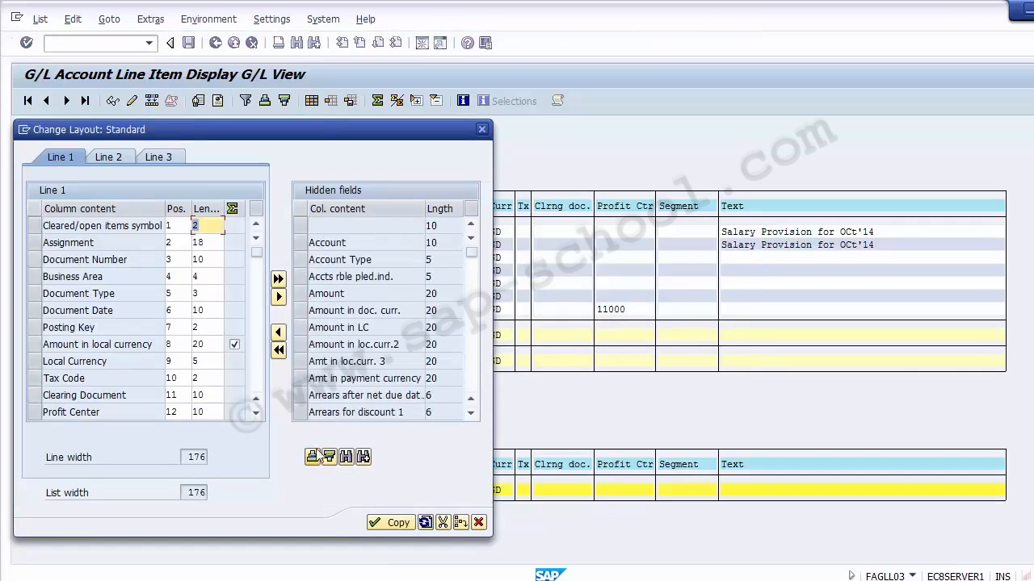
click(472, 388)
click(472, 388)
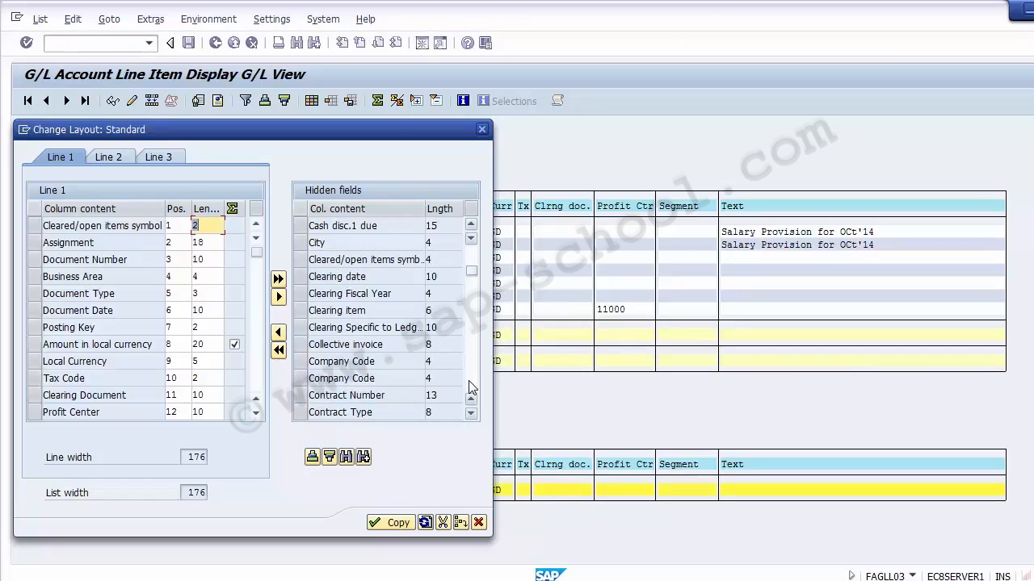
click(473, 388)
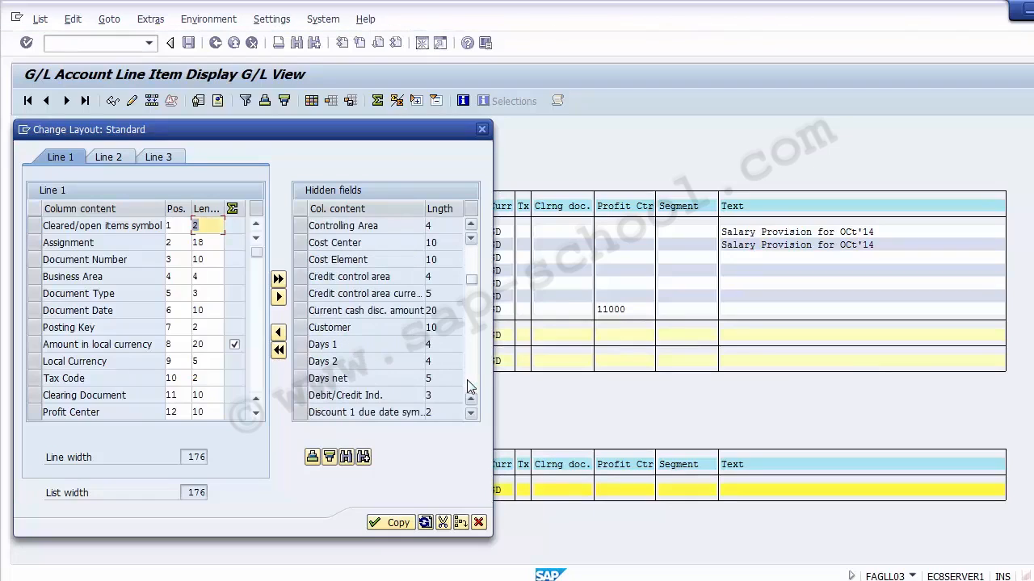
click(331, 240)
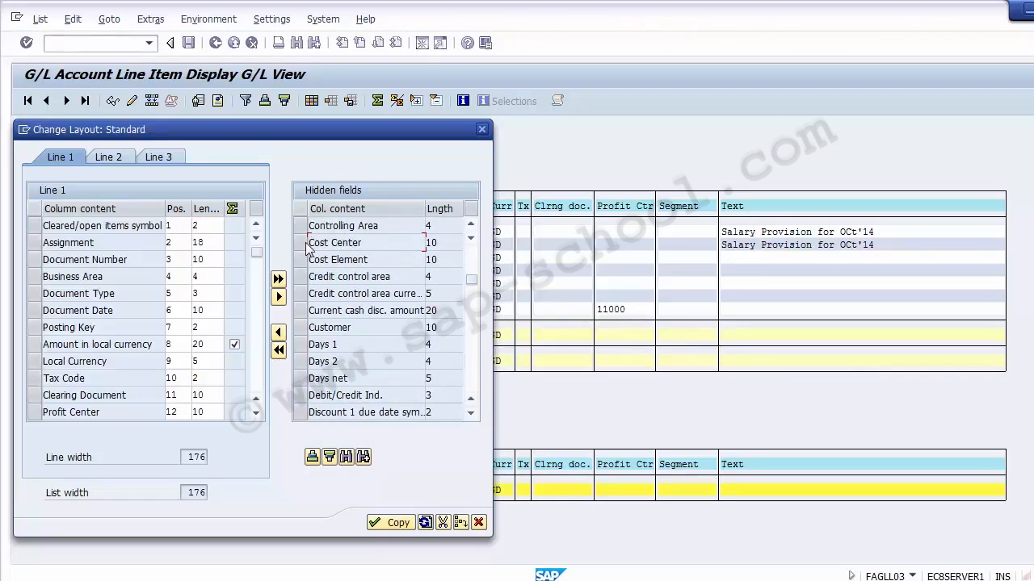
click(299, 241)
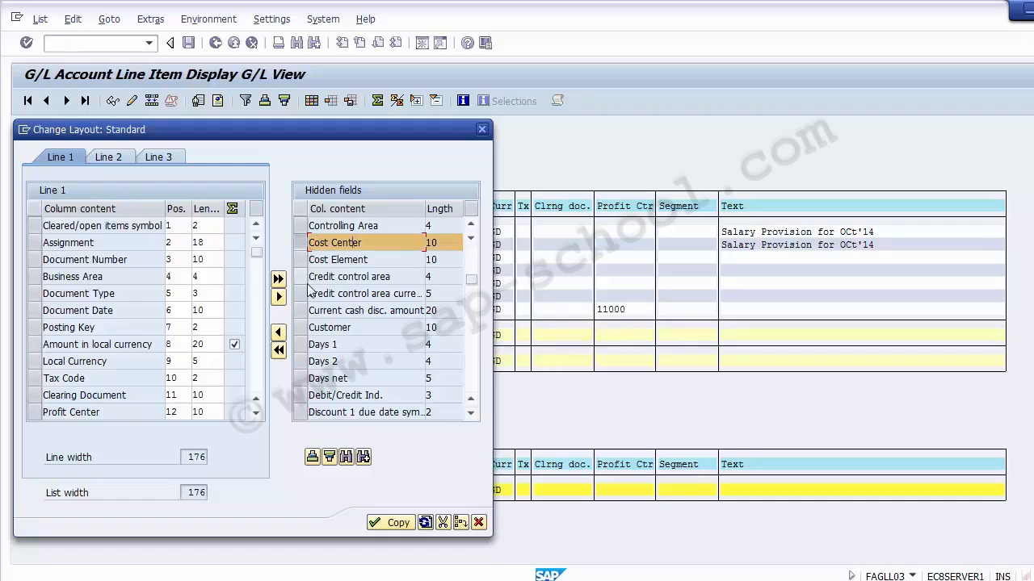
click(280, 333)
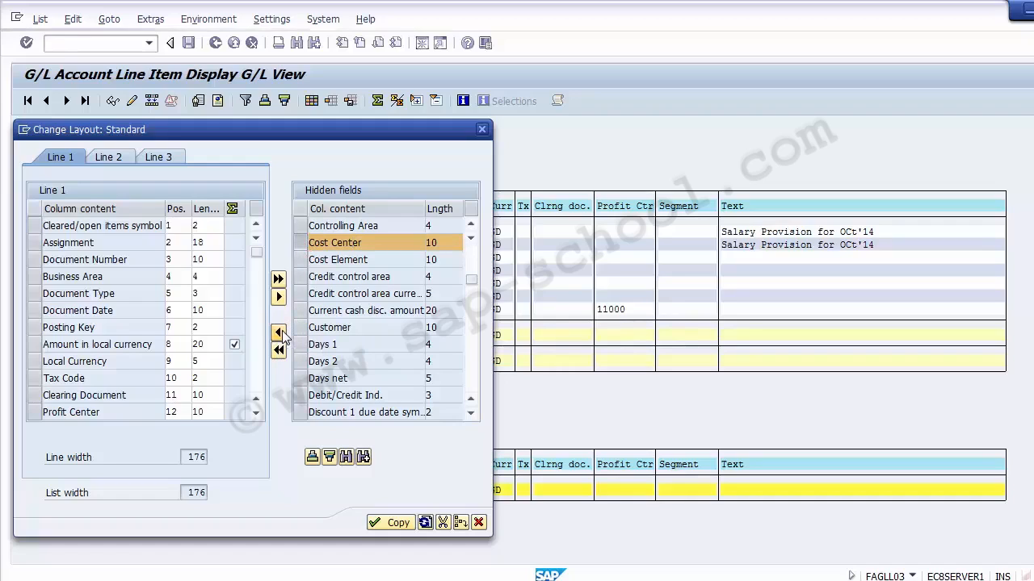
click(393, 523)
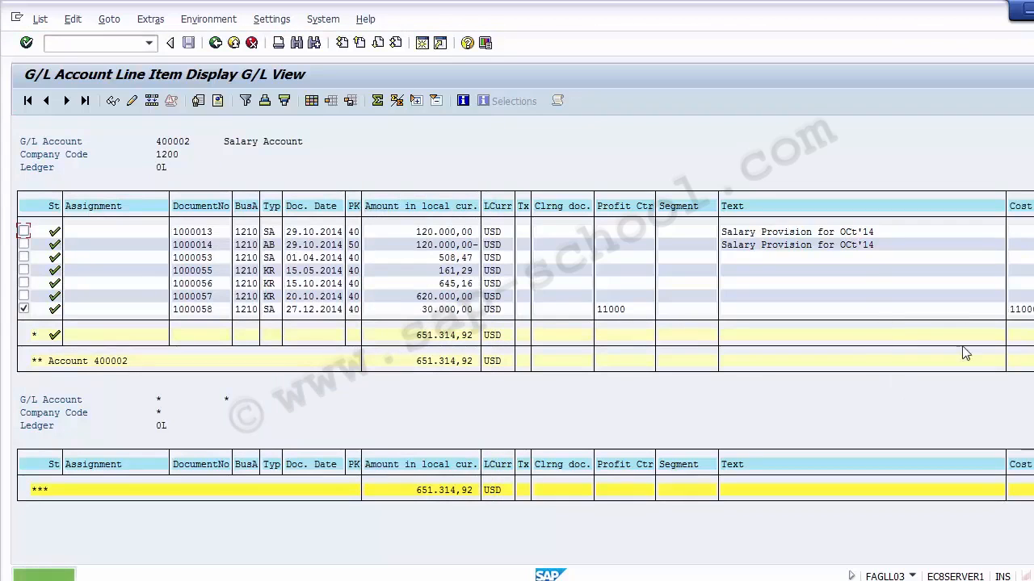
- Review the salary document's profit center and cost center, then exit the line item report
click(616, 309)
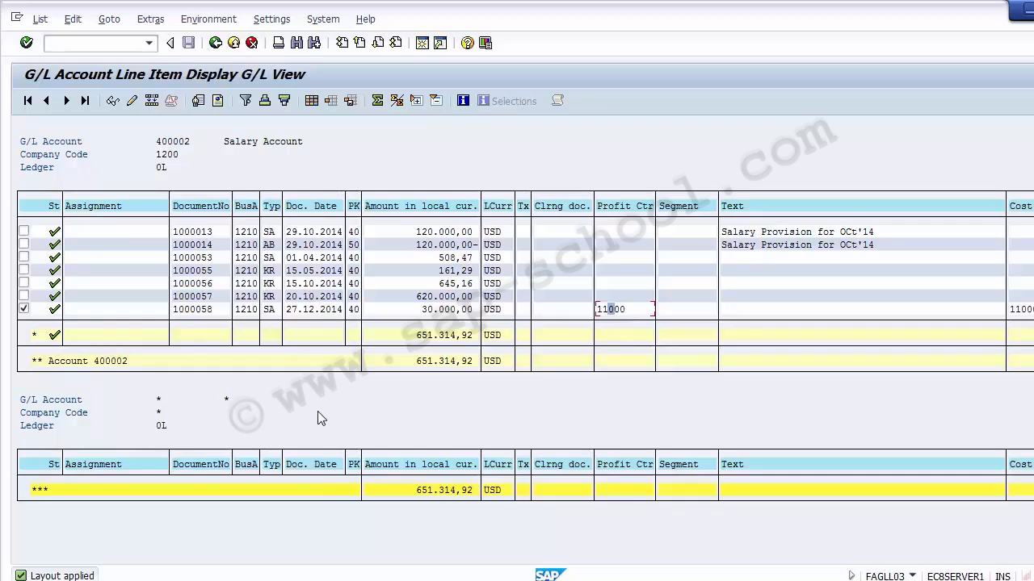
mouse_move(422, 580)
click(615, 310)
click(116, 44)
text(/N)
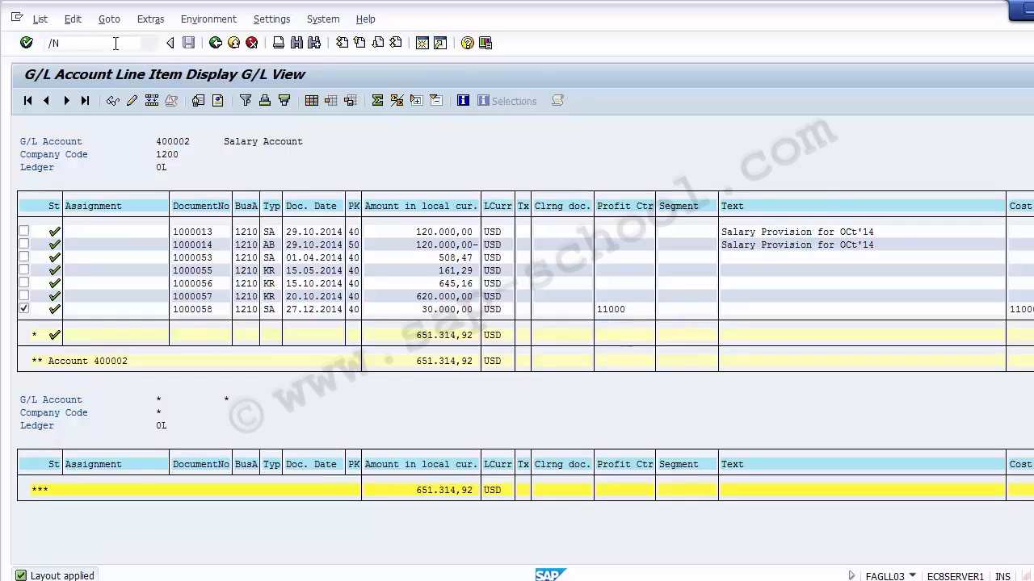
key(Return)
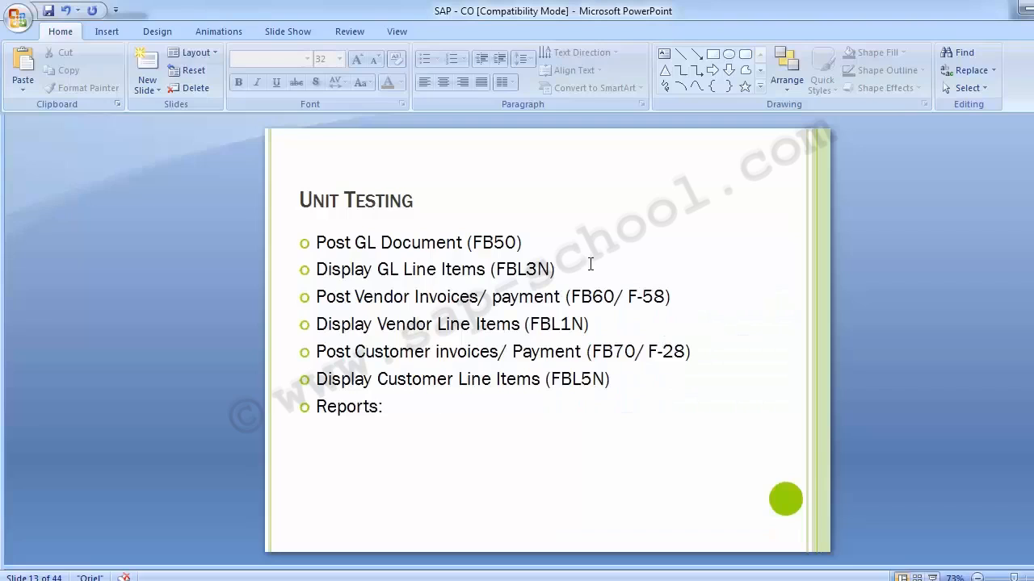
- Switch to the PowerPoint slide and add FAGLL03 next to FBL3N in the Display GL Line Items bullet
click(594, 267)
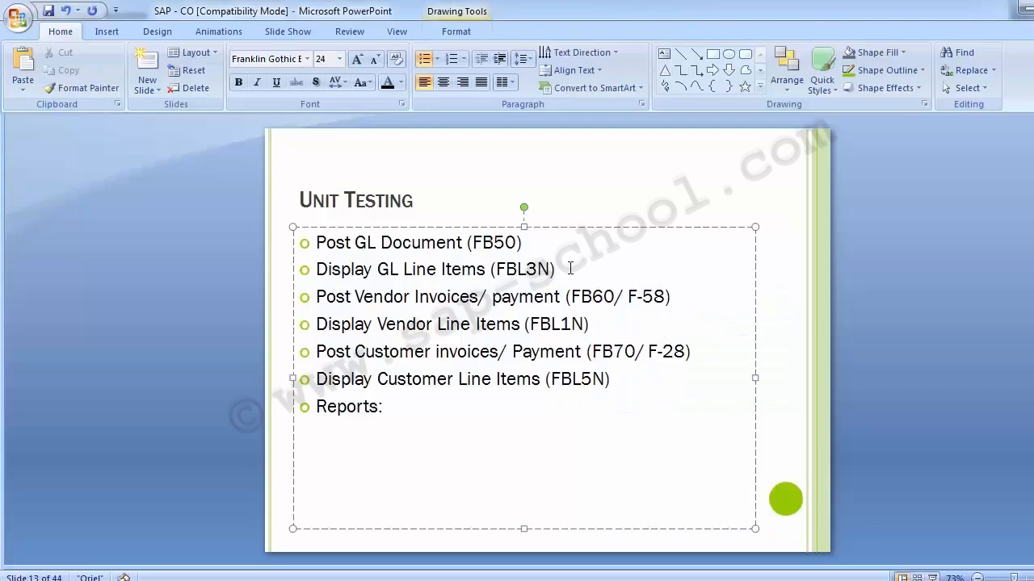
key(Left)
text(/ f)
key(BackSpace)
text(FAGLL03)
key(shift+Left)
key(shift+Left)
key(shift+Left)
key(shift+Left)
key(shift+Left)
key(shift+Left)
key(shift+Left)
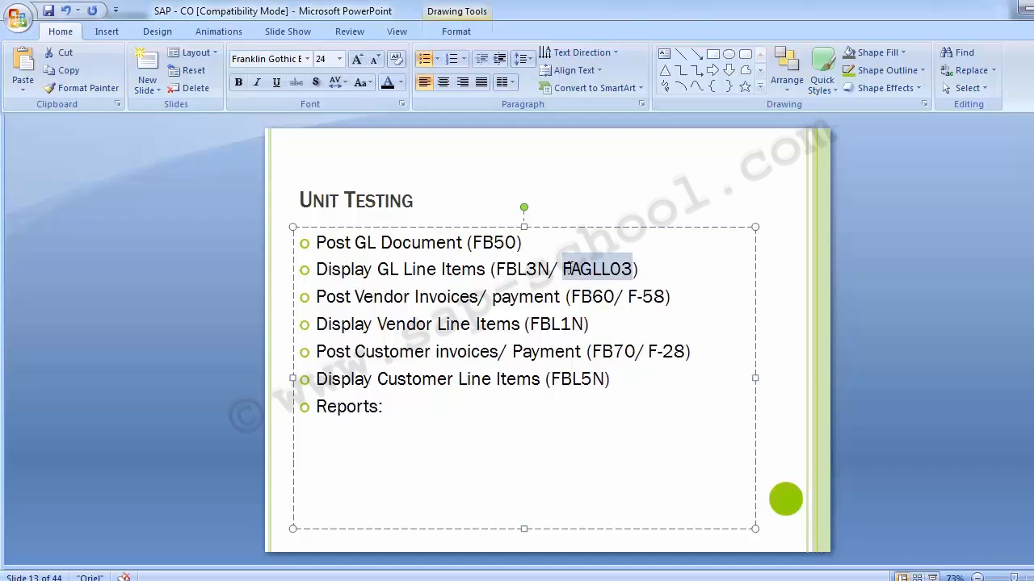
click(225, 381)
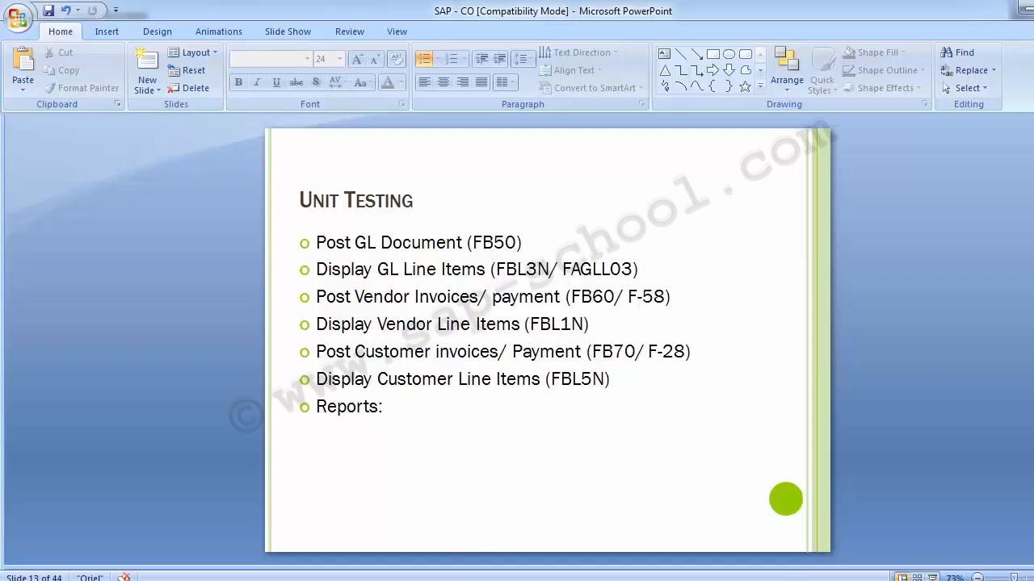
- Return to SAP and start transaction FB60 to enter a vendor invoice
mouse_move(423, 577)
click(332, 506)
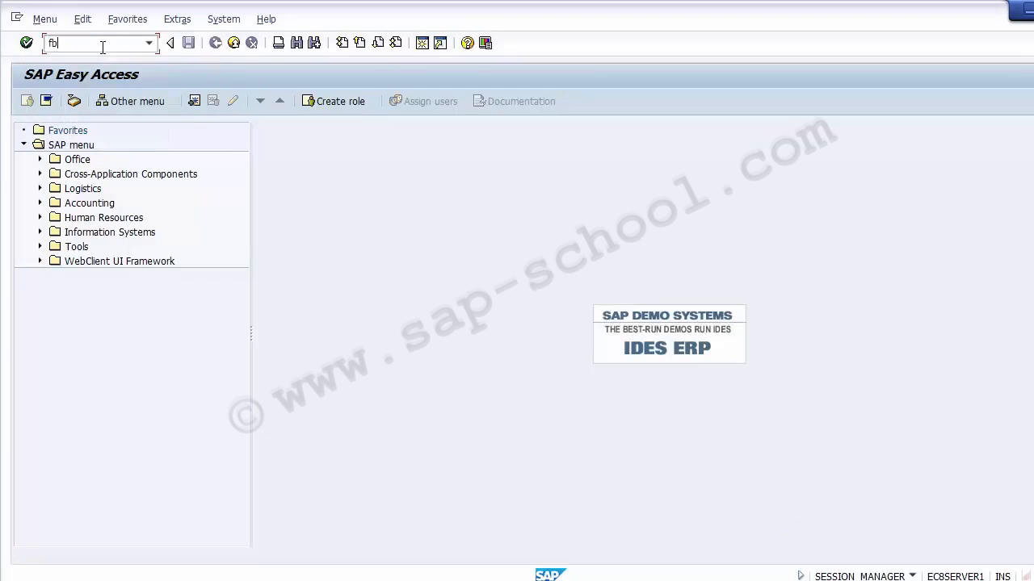
key(Return)
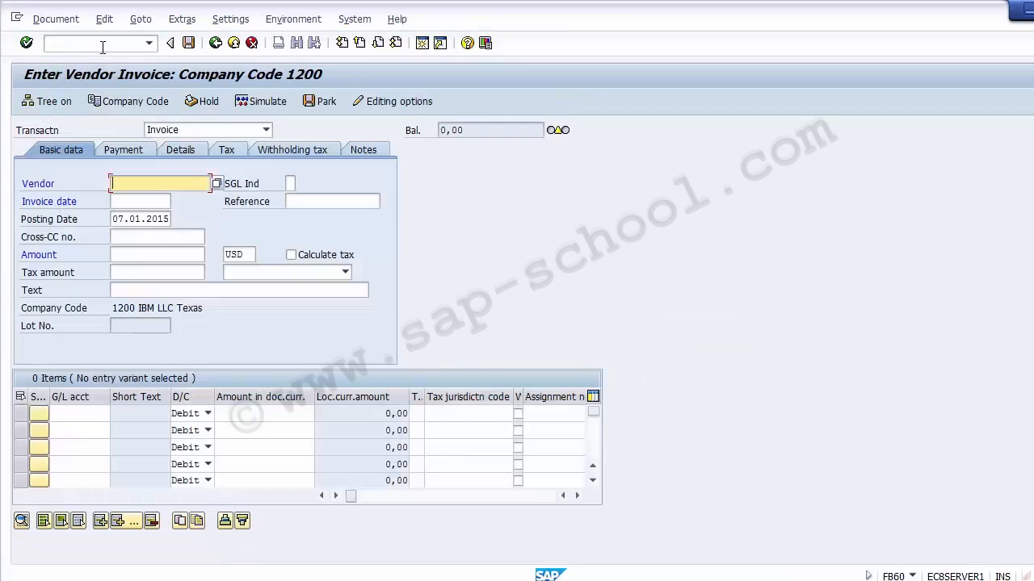
- Select vendor TCS in company code 1200 through the vendor search help
click(103, 47)
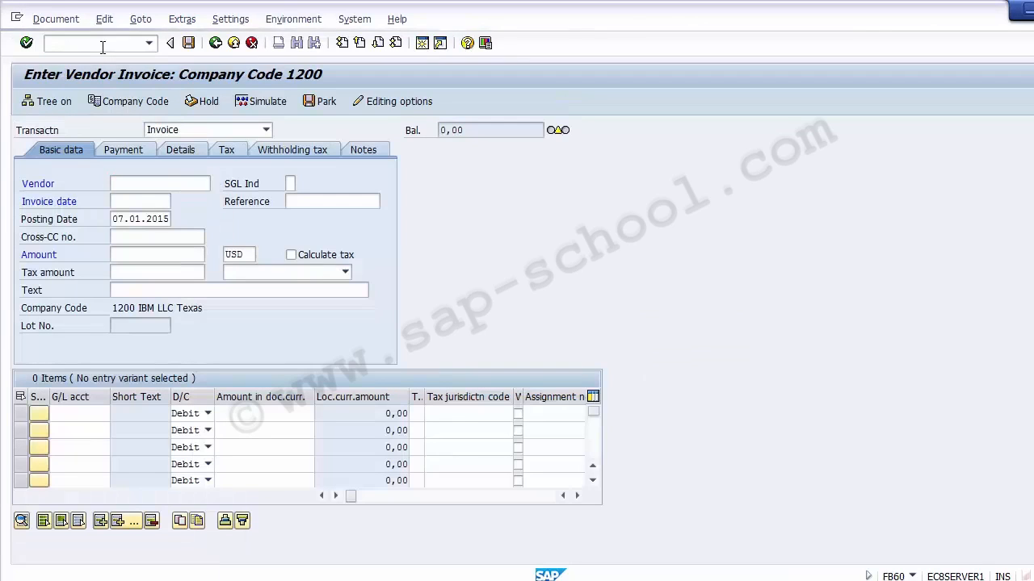
key(F4)
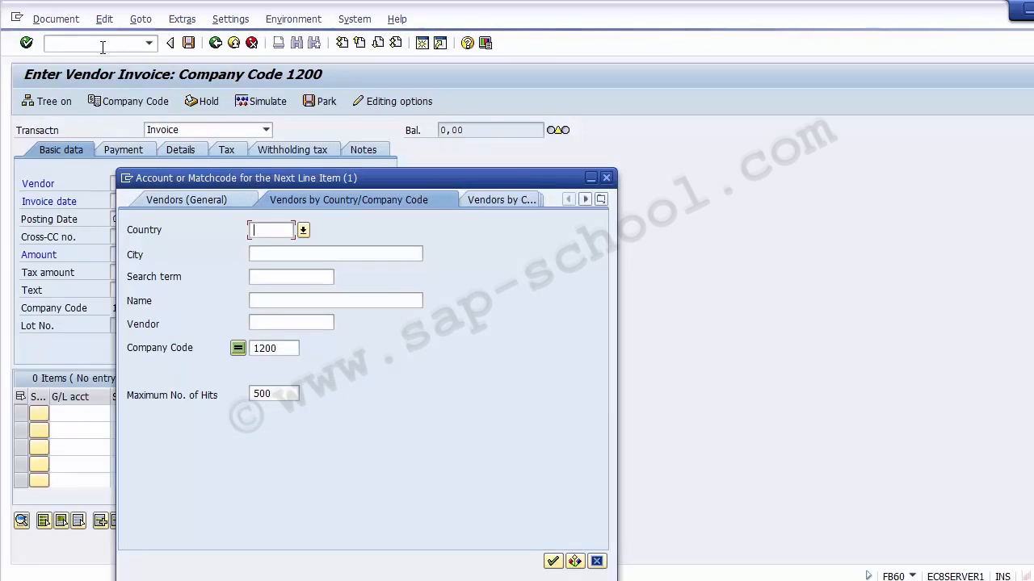
key(Return)
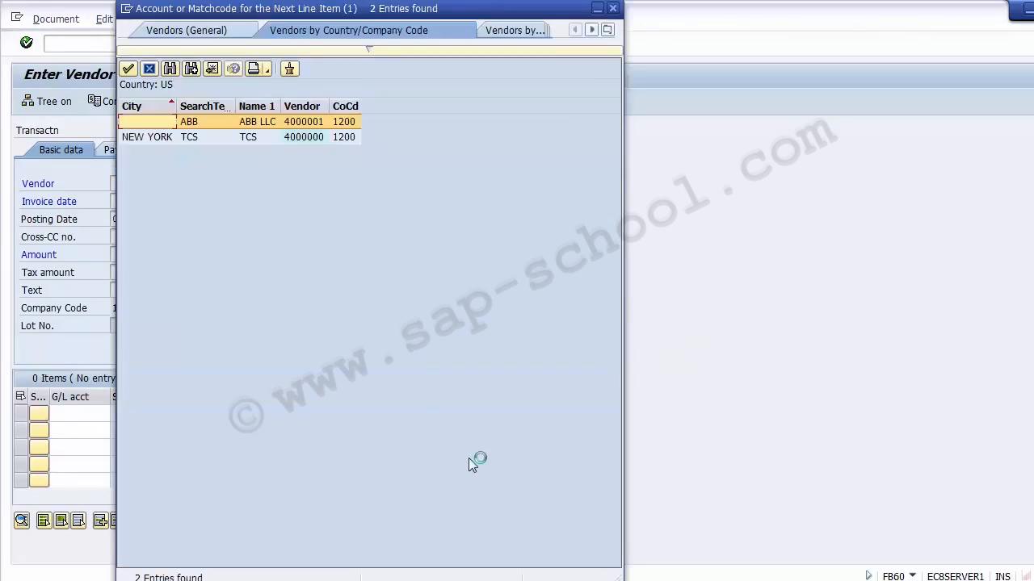
double_click(244, 139)
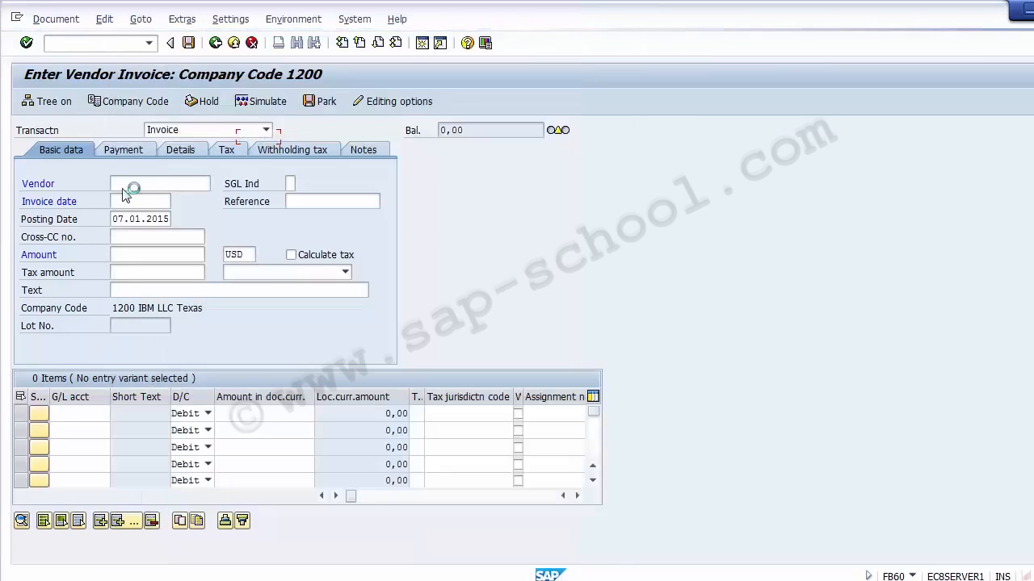
- Set the invoice date to 20122014
click(127, 202)
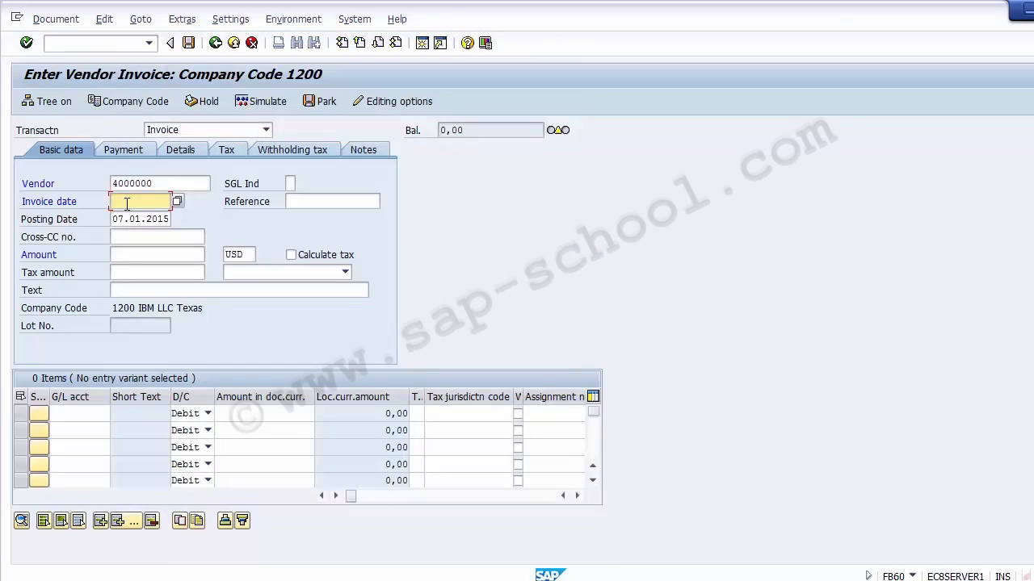
text(07)
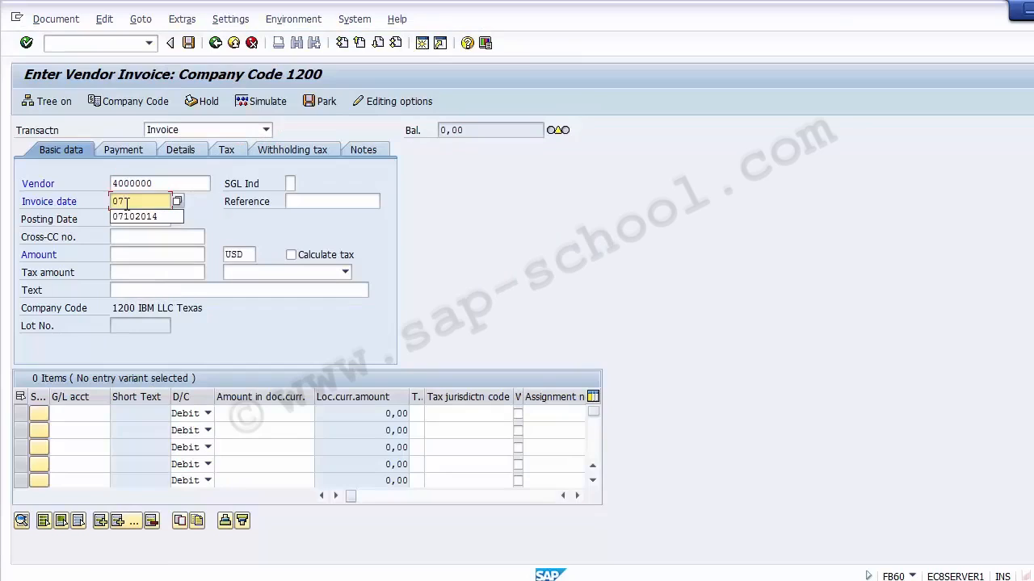
text(01)
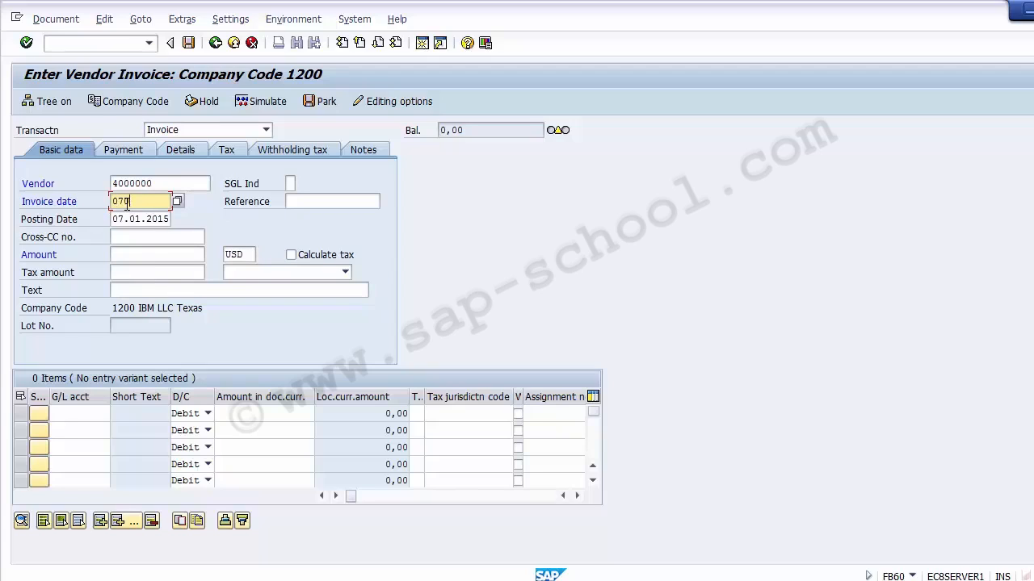
key(BackSpace)
key(BackSpace)
key(BackSpace)
text(0)
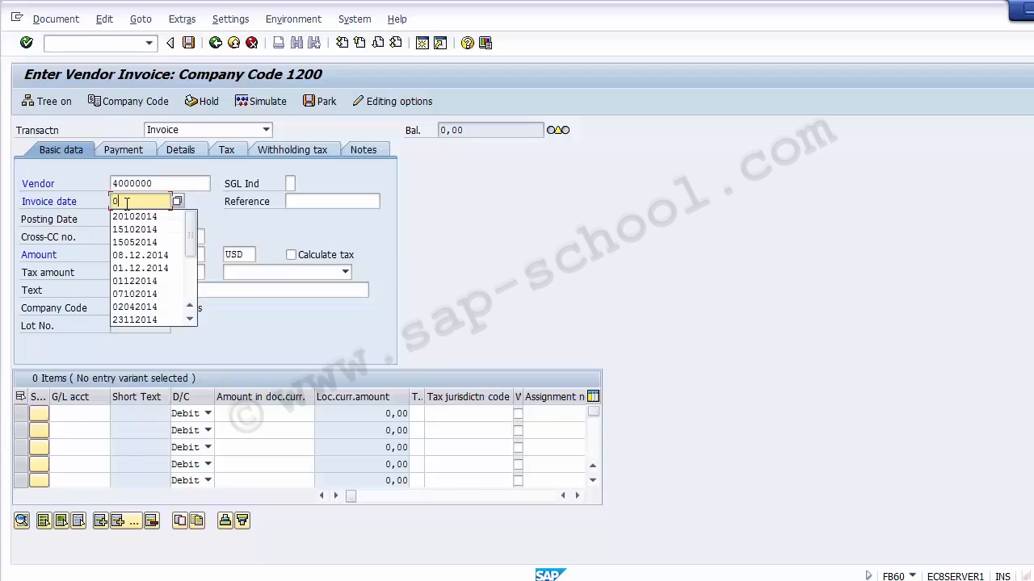
key(BackSpace)
text(201)
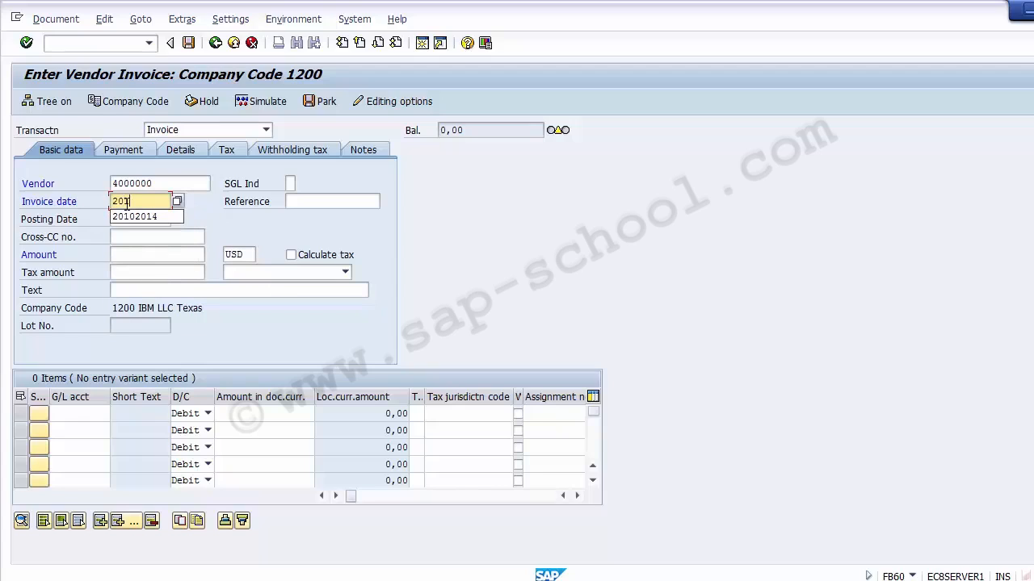
text(22014)
key(Tab)
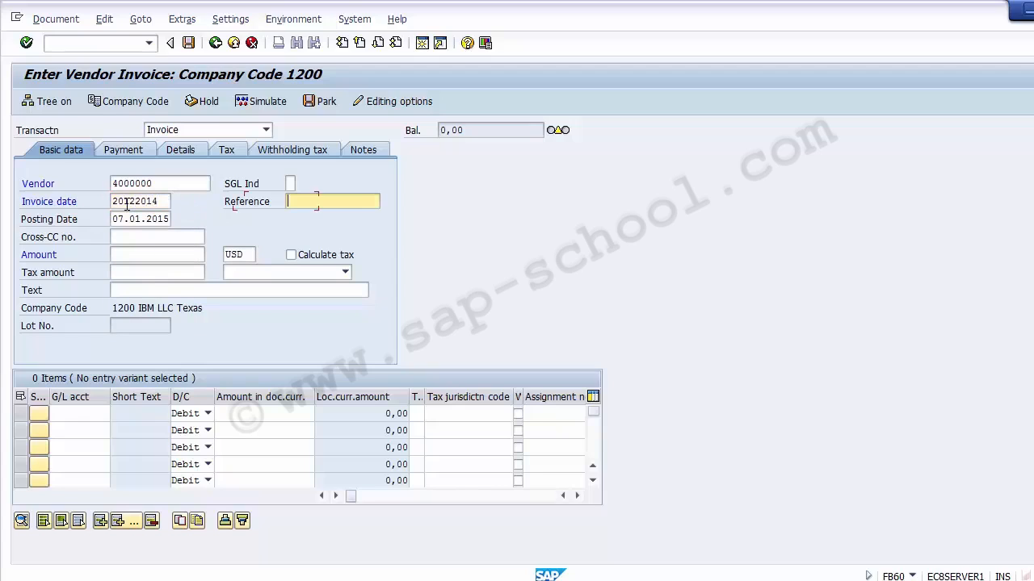
- Copy the invoice date into the posting date field
key(Tab)
key(Up)
key(shift+Home)
key(ctrl+c)
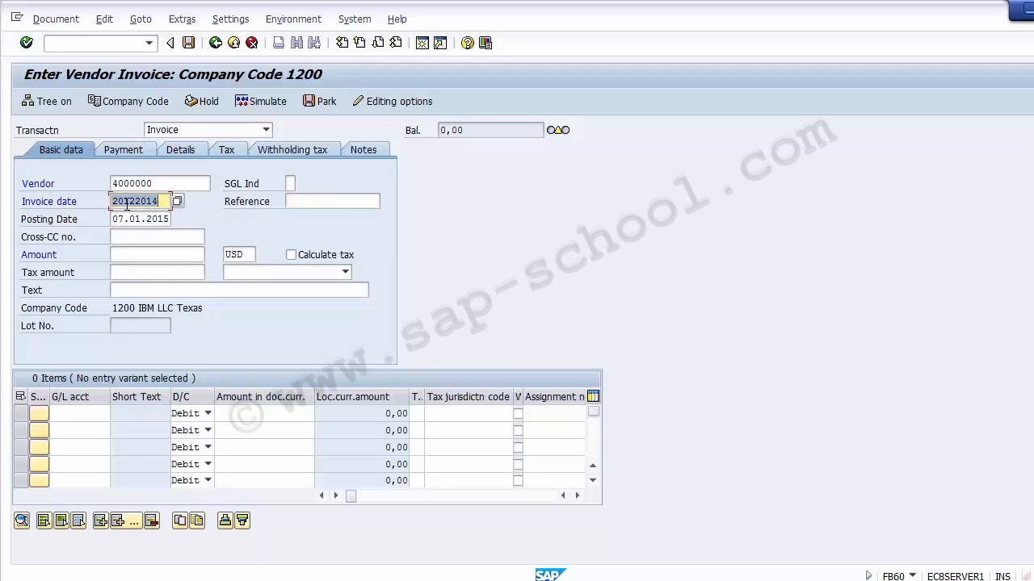
key(End)
key(Down)
key(ctrl+a)
key(ctrl+v)
key(shift+Tab)
key(Down)
key(Down)
key(Down)
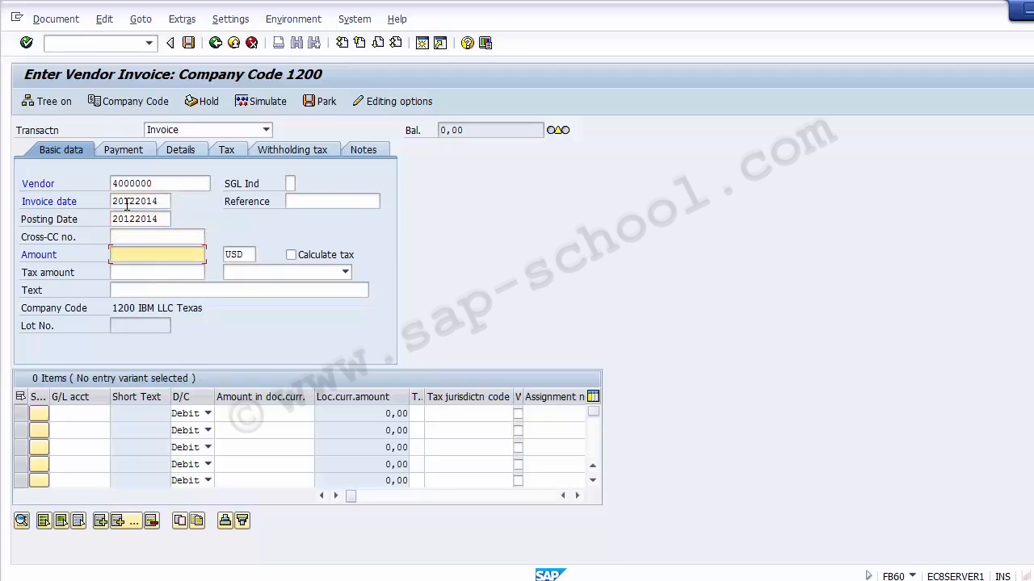
- Enter an invoice amount of 10000 USD and G/L account 400000 on the first line item
text(10000)
click(81, 412)
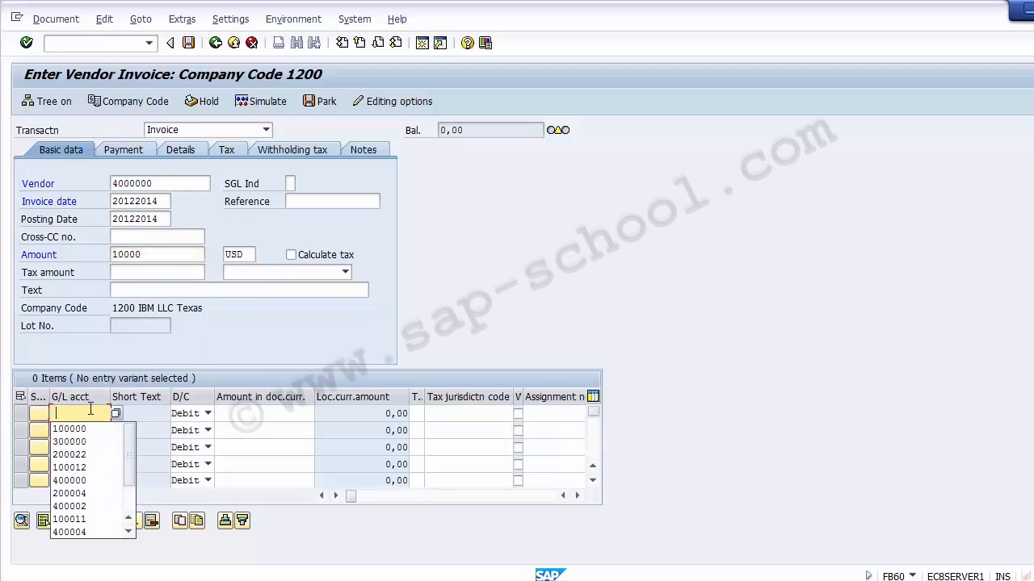
click(84, 482)
click(228, 417)
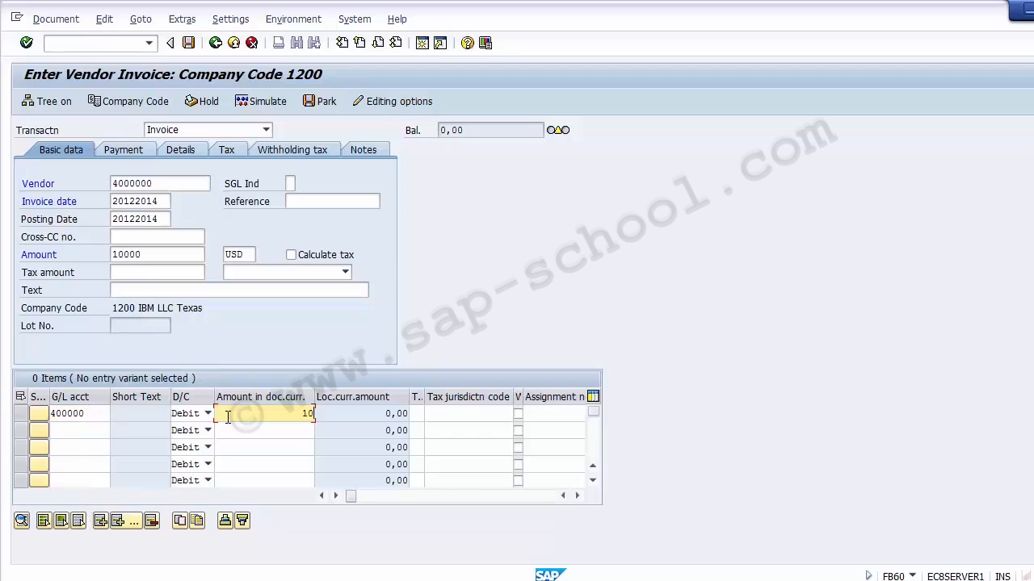
- Confirm the line item entry and acknowledge the vendor advance information message
key(Return)
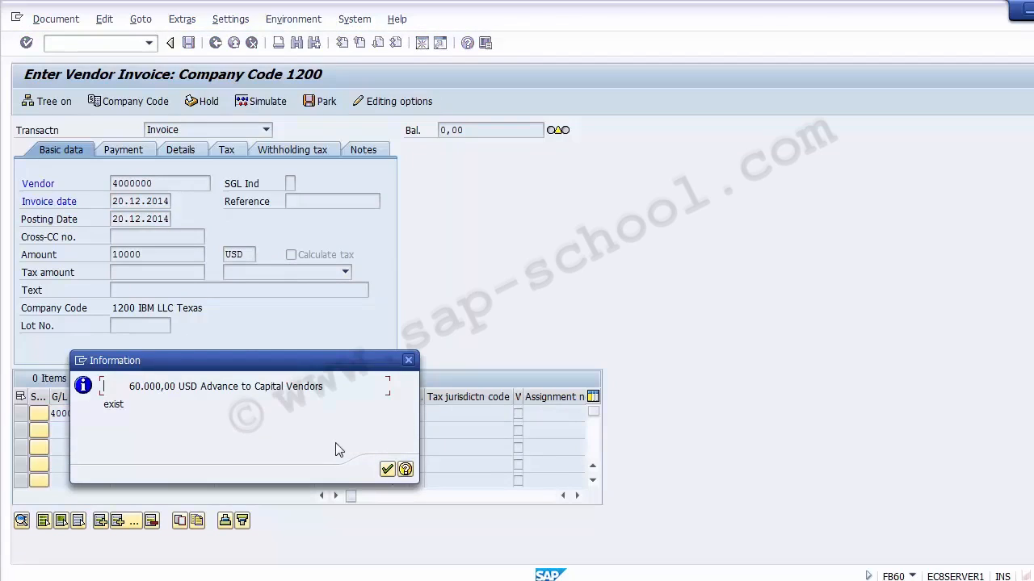
click(387, 470)
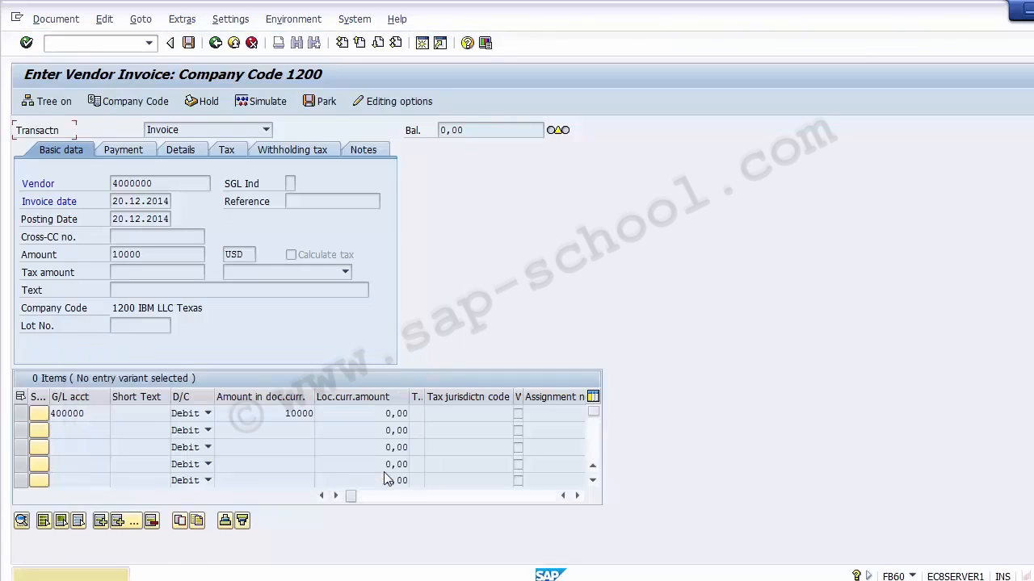
key(Return)
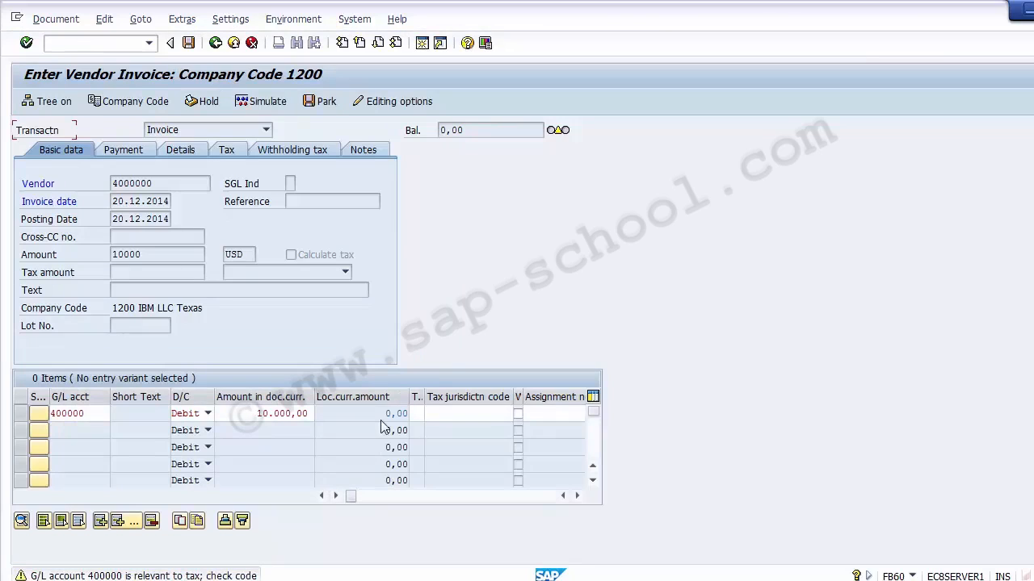
click(431, 415)
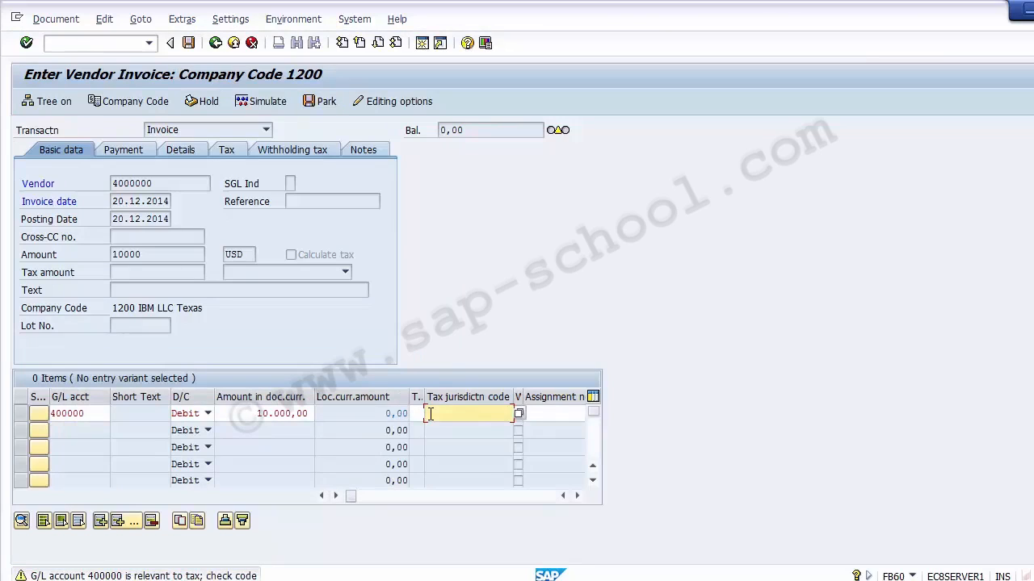
double_click(81, 414)
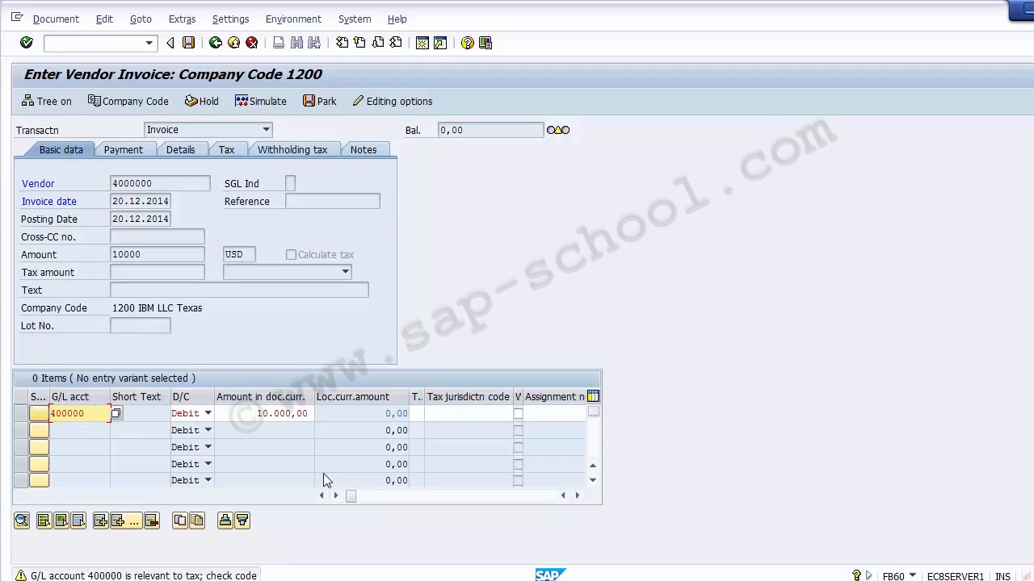
- In the other session, display G/L account 400000 for company code 1200 with transaction FS00
key(alt+Tab)
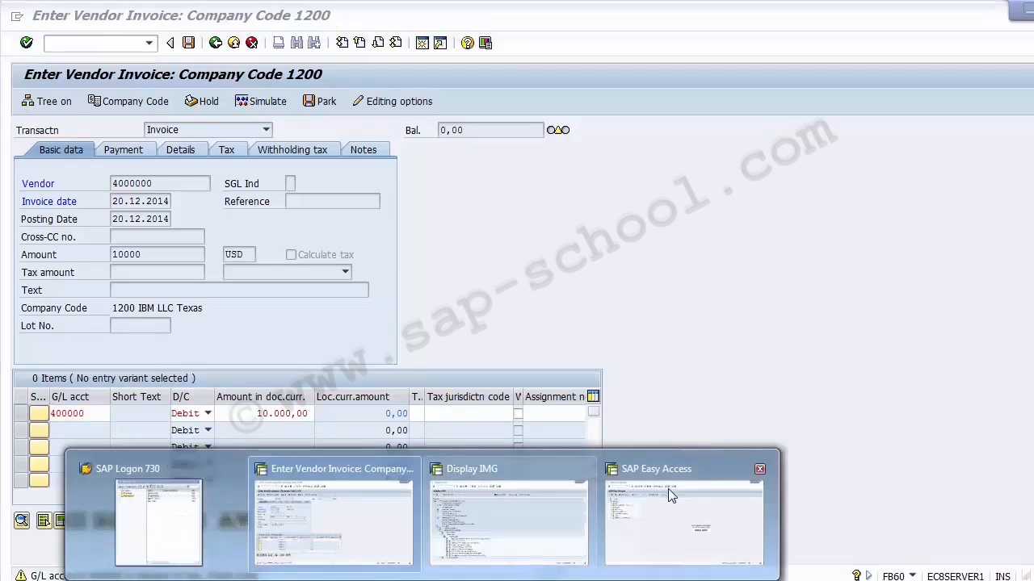
click(654, 509)
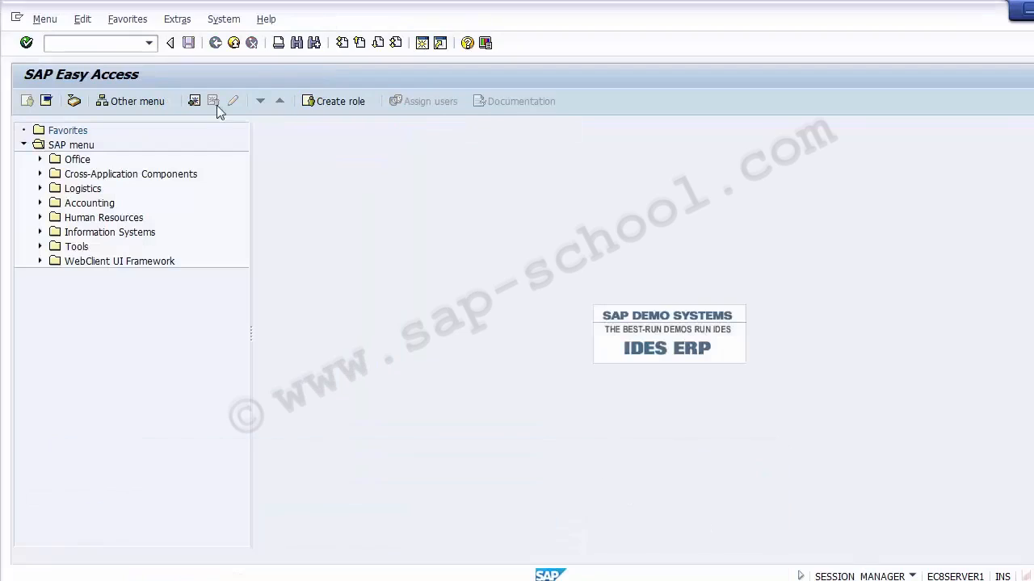
click(88, 44)
text(fs00)
key(Return)
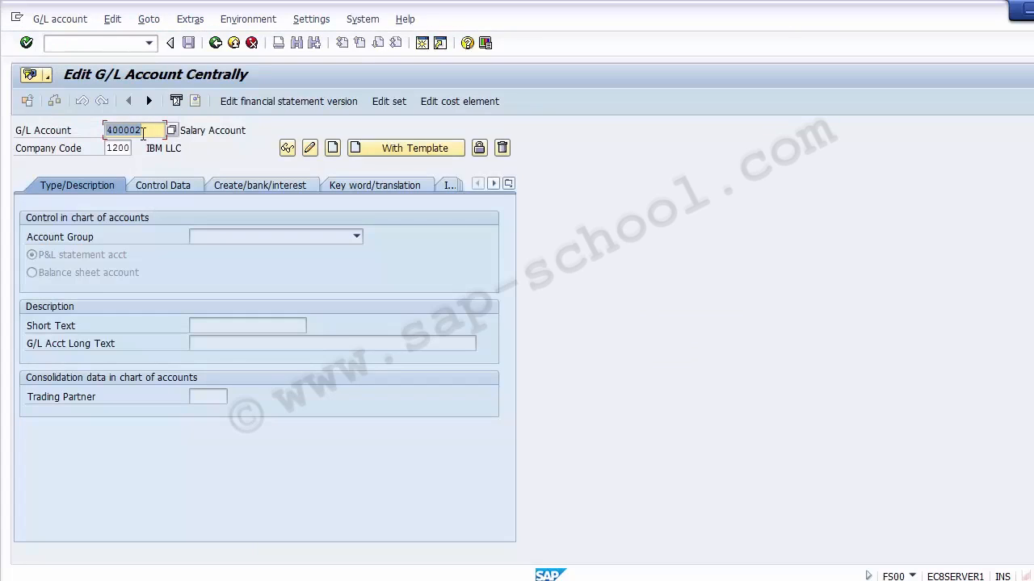
text(400000)
key(Return)
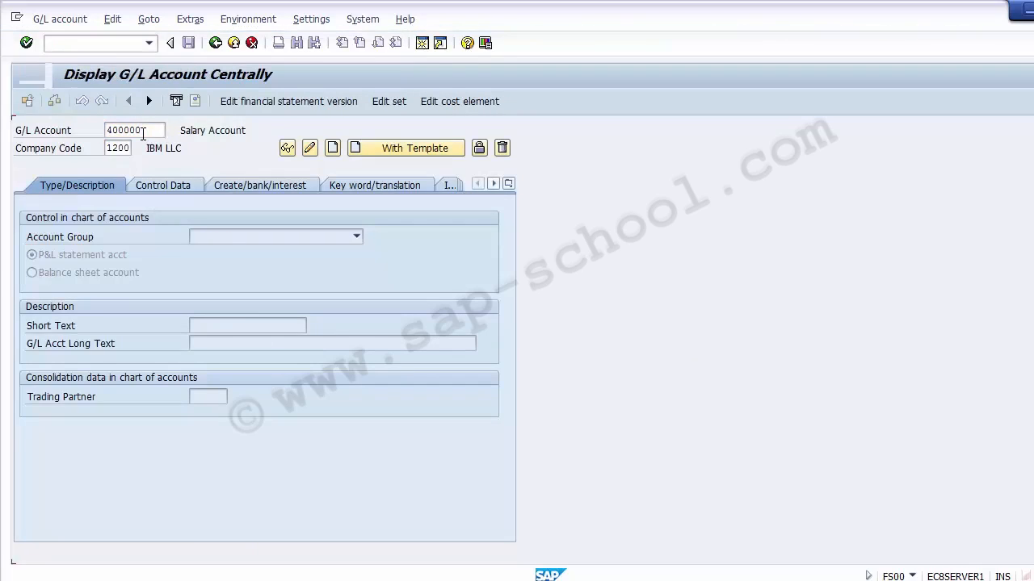
- Open the cost element for account 400000 in controlling area Z100, then go back to the vendor invoice
click(449, 106)
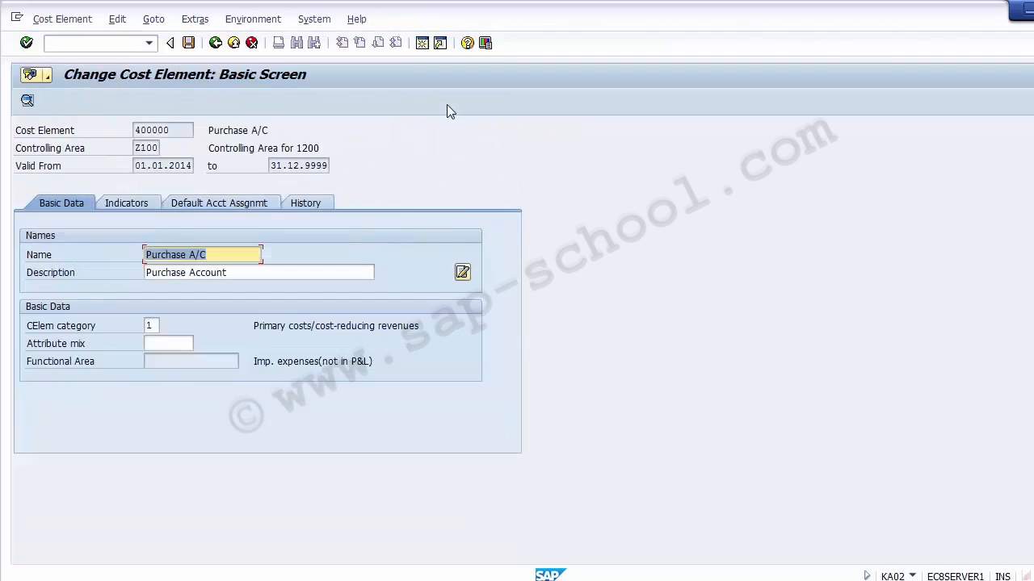
key(Tab)
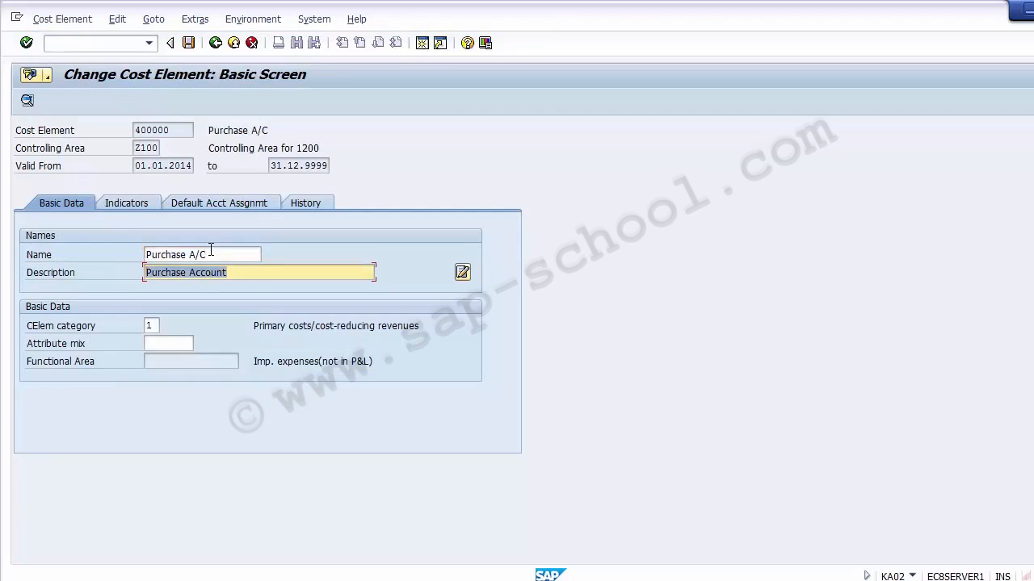
click(211, 252)
click(234, 42)
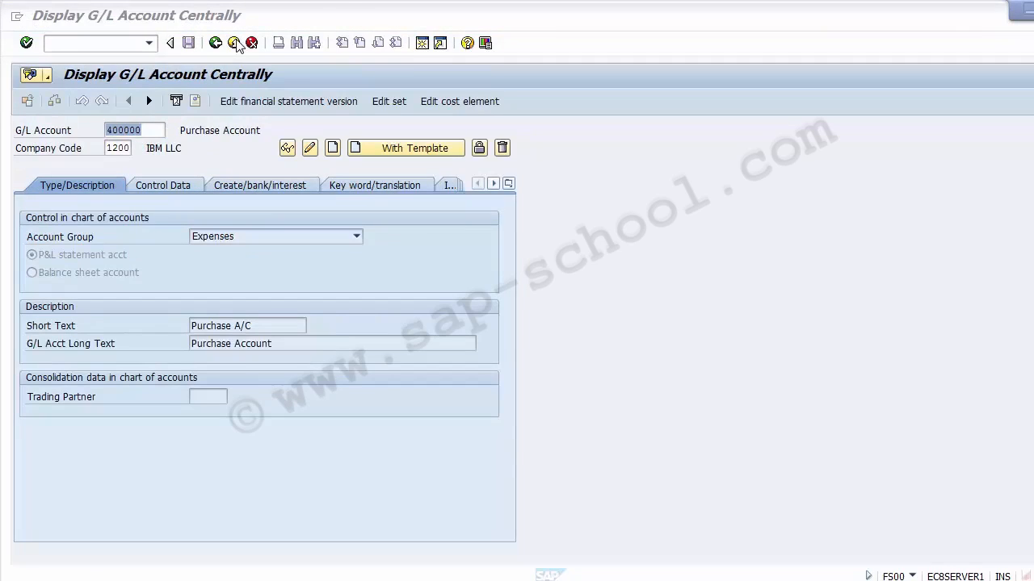
click(234, 42)
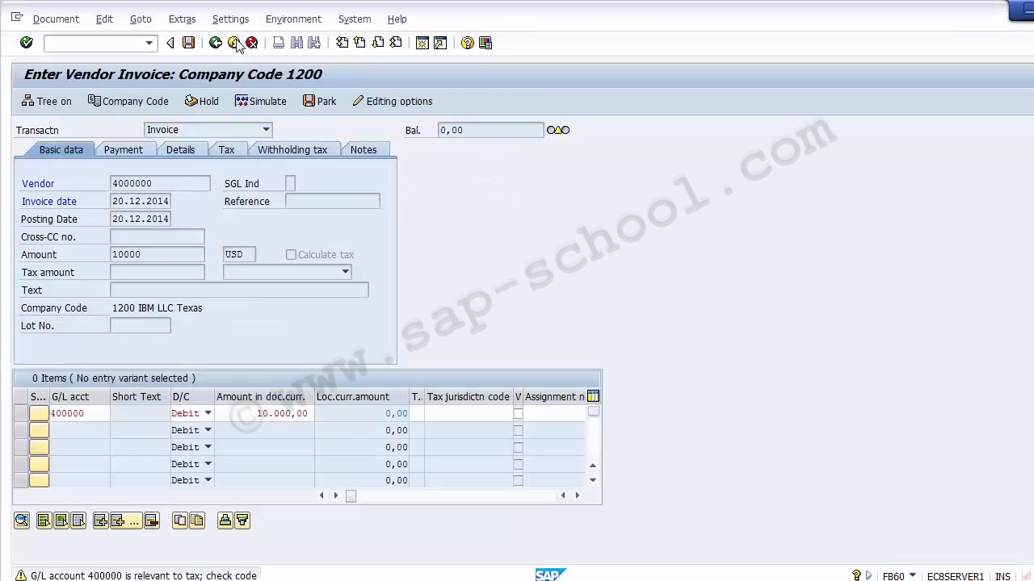
- Assign cost center 110000 to the first line item through the cost center search help
click(430, 414)
key(Tab)
key(Tab)
key(Tab)
key(Tab)
key(Tab)
key(Tab)
key(Tab)
key(Tab)
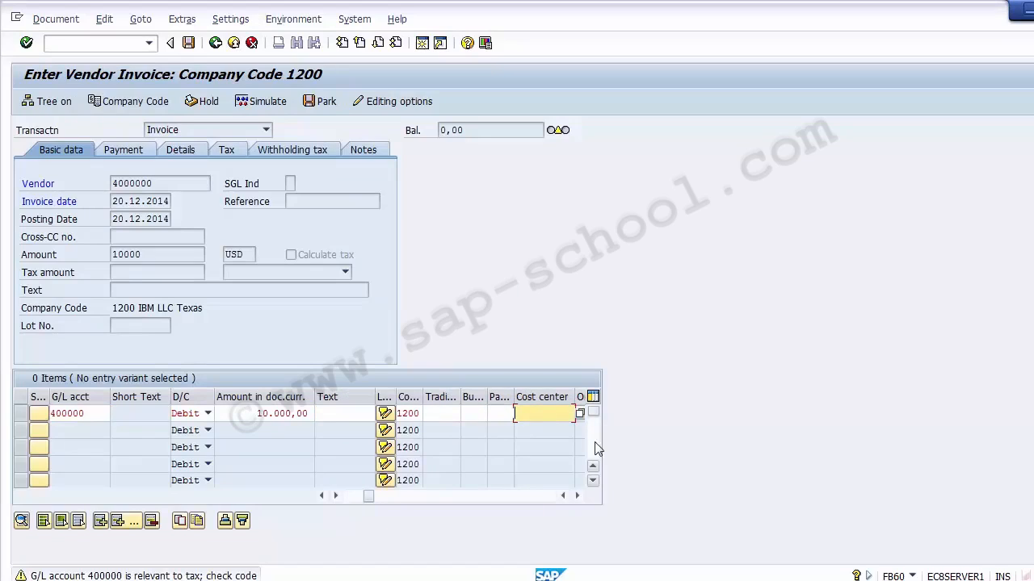
key(F4)
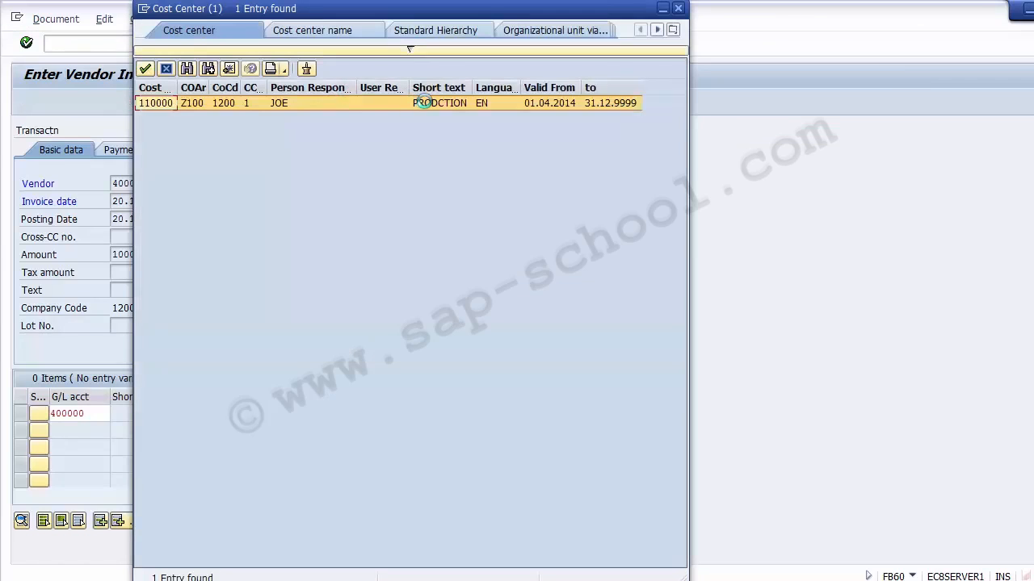
double_click(429, 103)
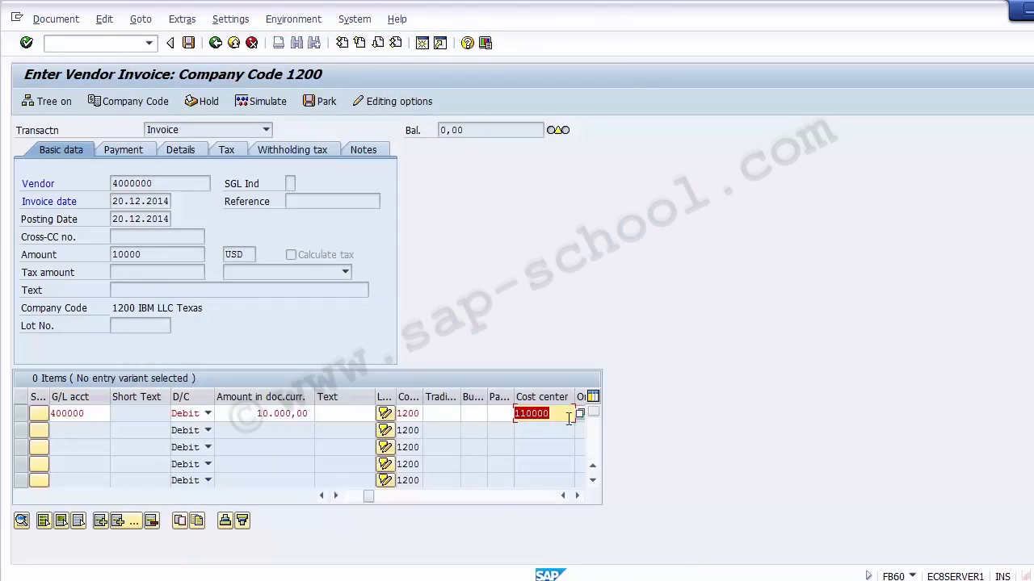
- Simulate the vendor invoice, review the document overview, and post it
click(252, 105)
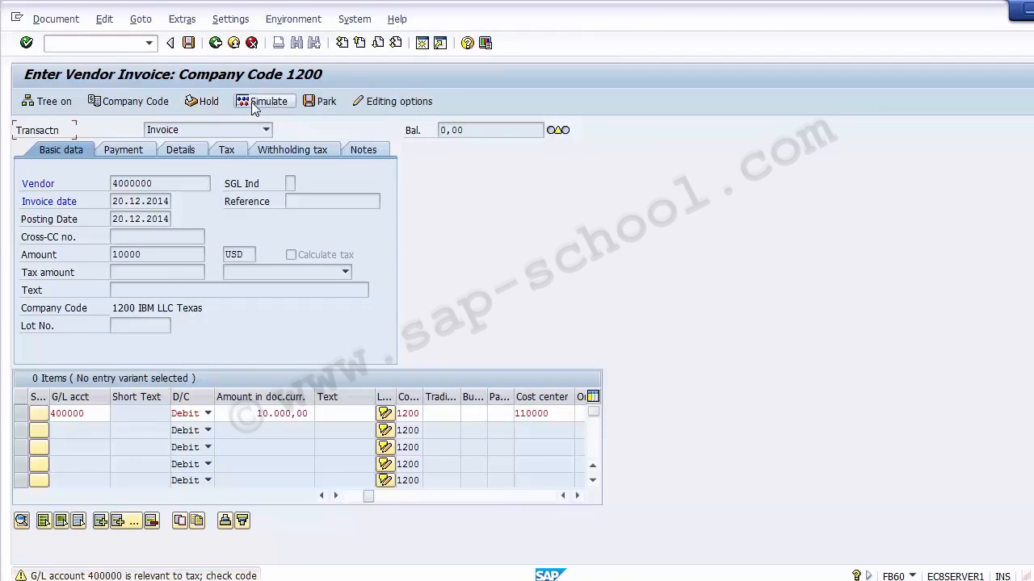
key(Return)
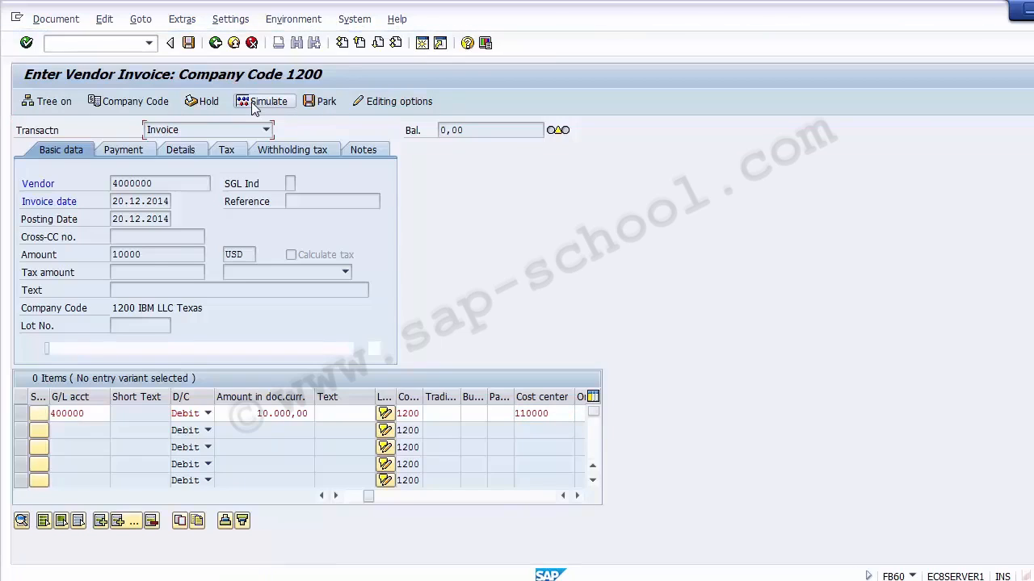
click(253, 105)
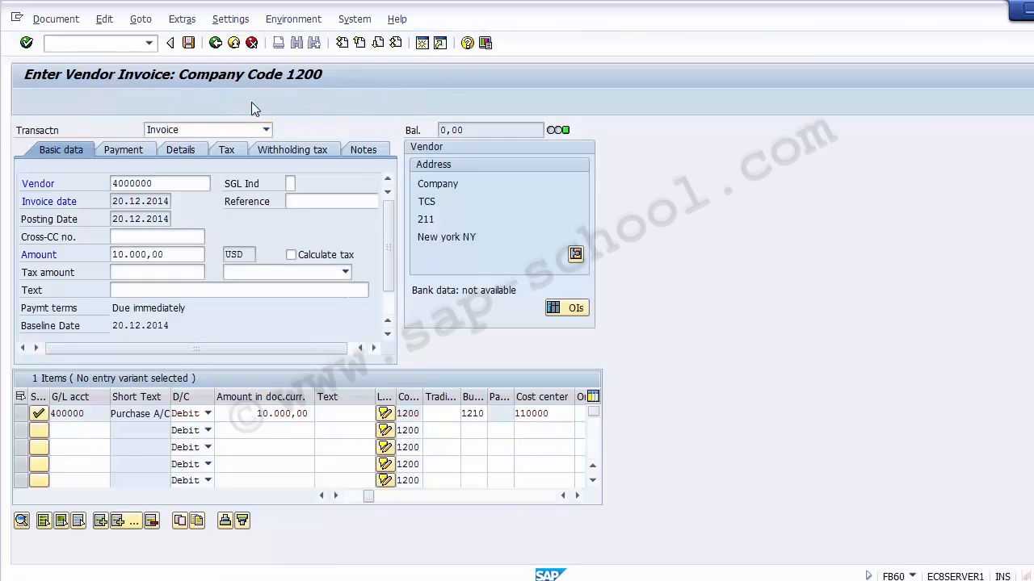
key(Return)
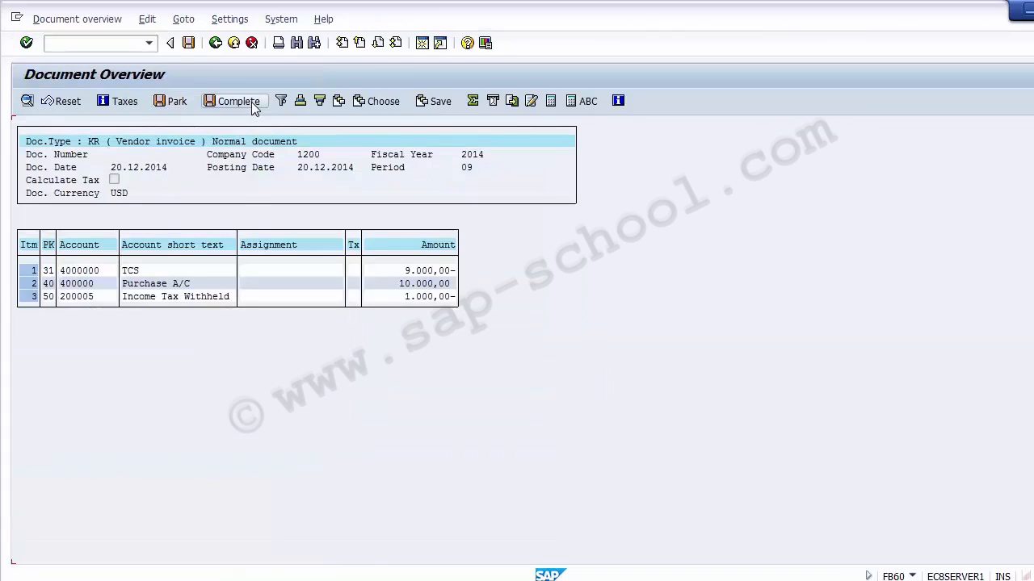
click(408, 296)
click(189, 43)
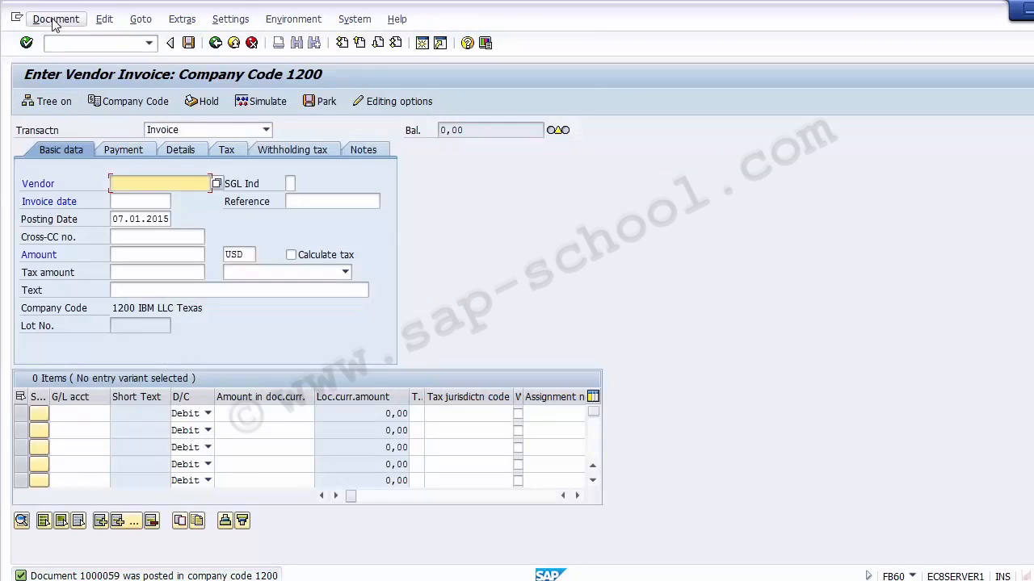
- Display posted document 1000059 in company code 1200 for fiscal year 2014 with FB03
click(68, 46)
text(/n)
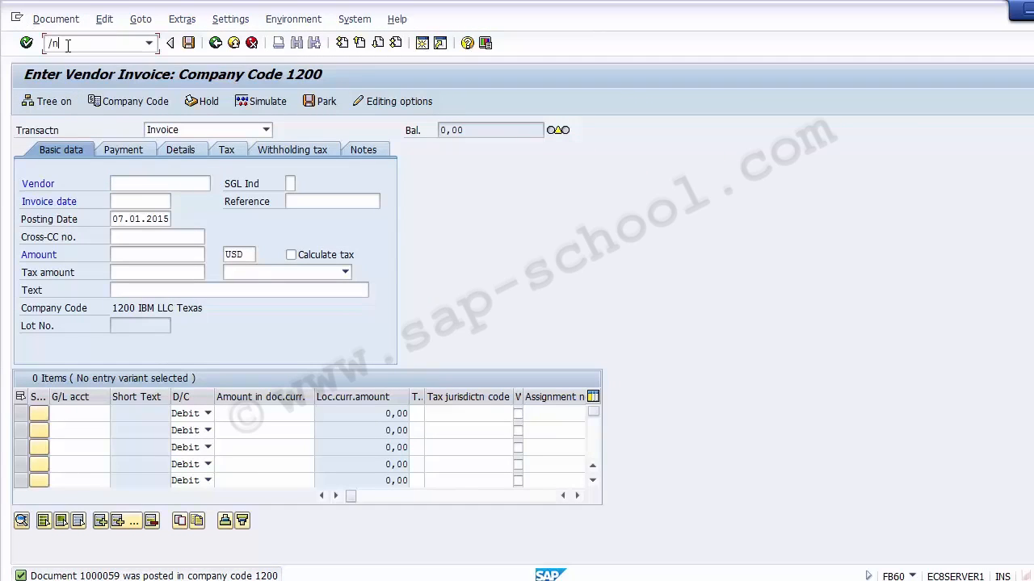
text(fb03)
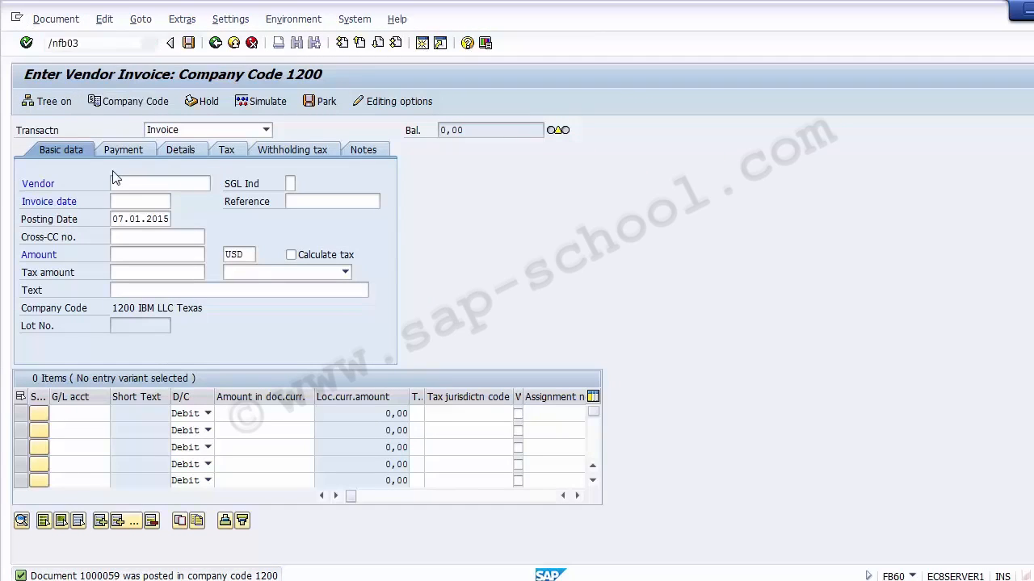
key(Return)
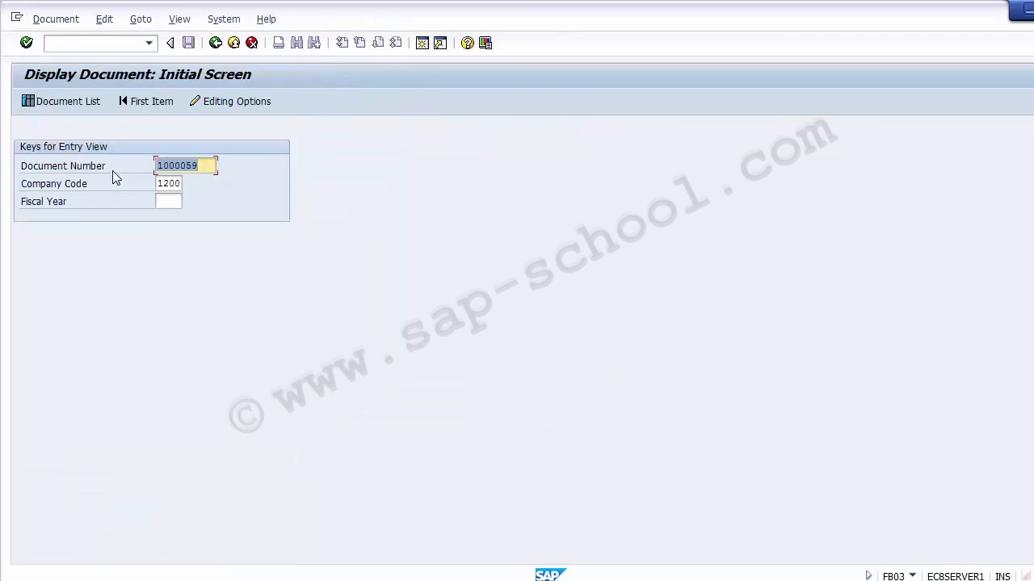
click(210, 166)
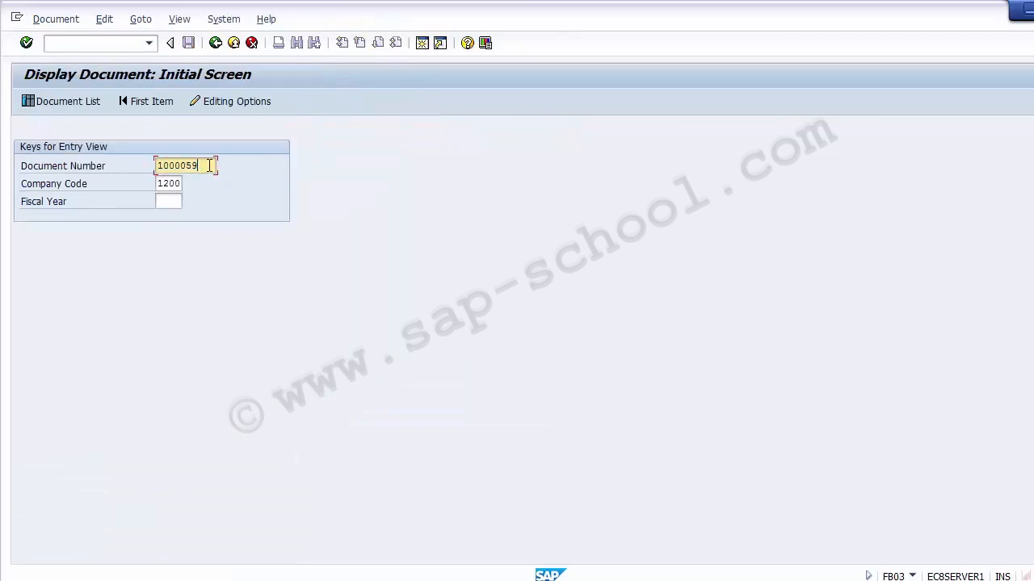
click(173, 186)
click(172, 204)
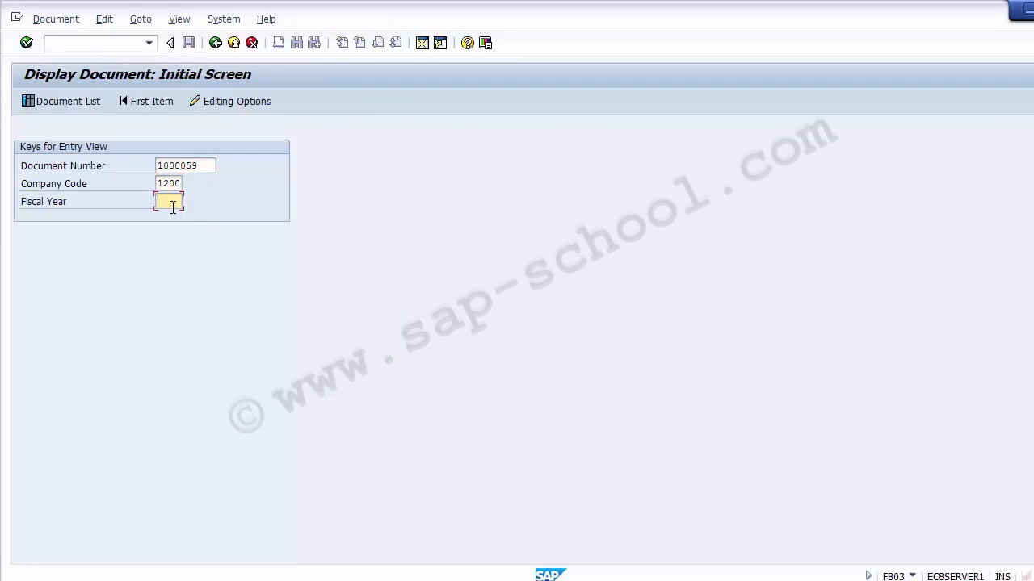
text(2014)
key(Return)
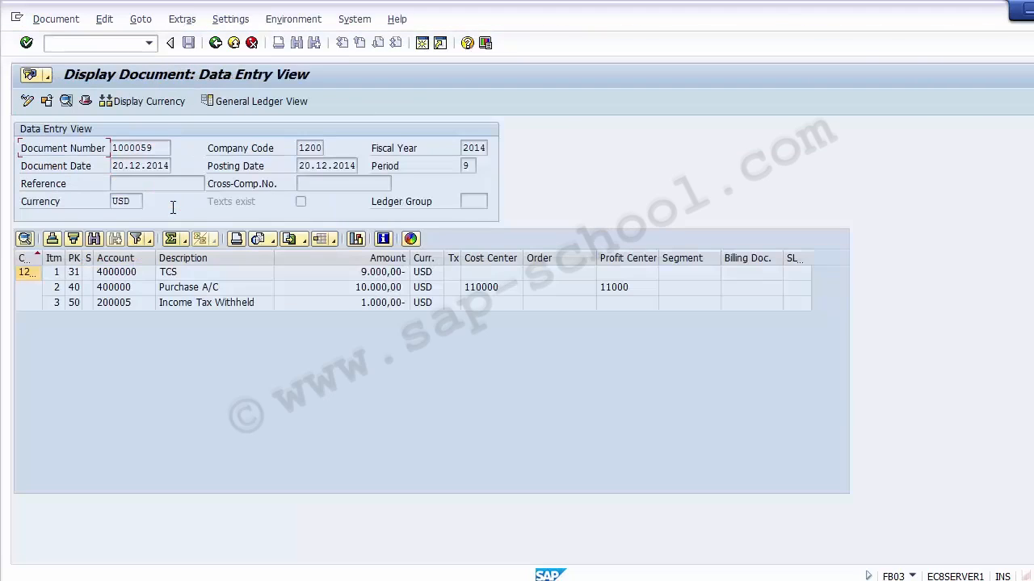
- Review the cost center and profit center of each line item in the entry view
click(119, 289)
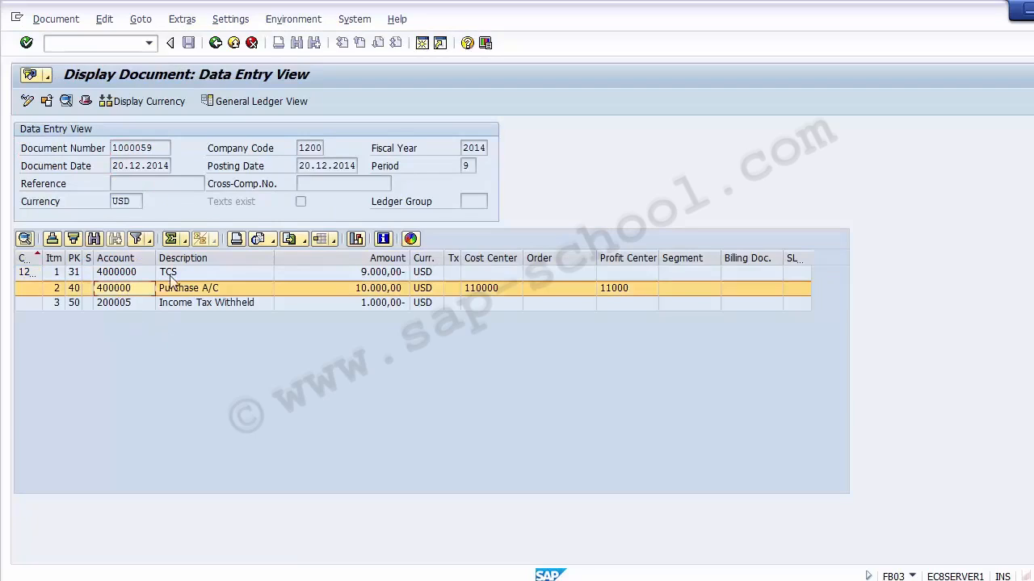
click(495, 291)
click(617, 288)
click(485, 290)
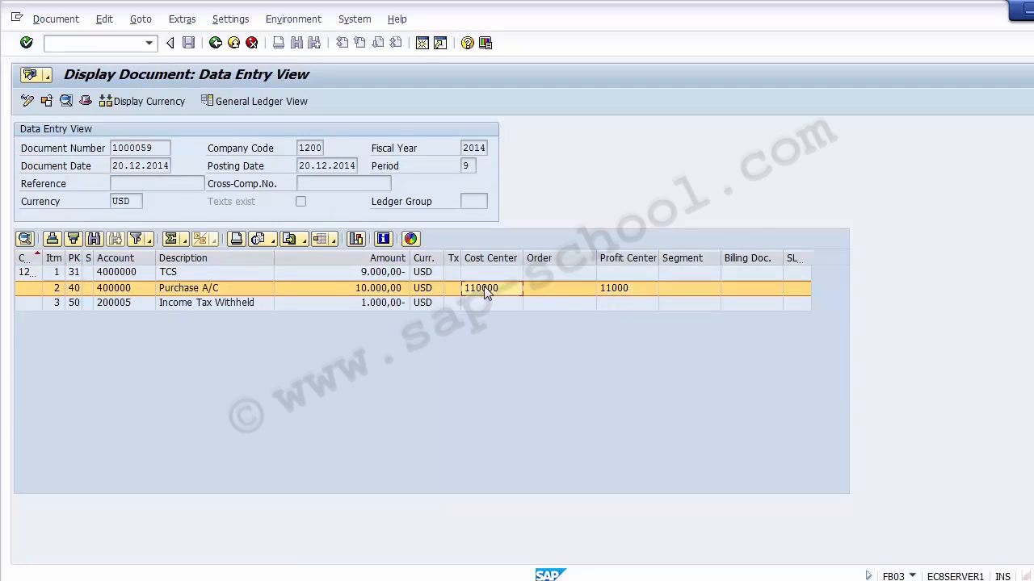
click(637, 292)
click(210, 274)
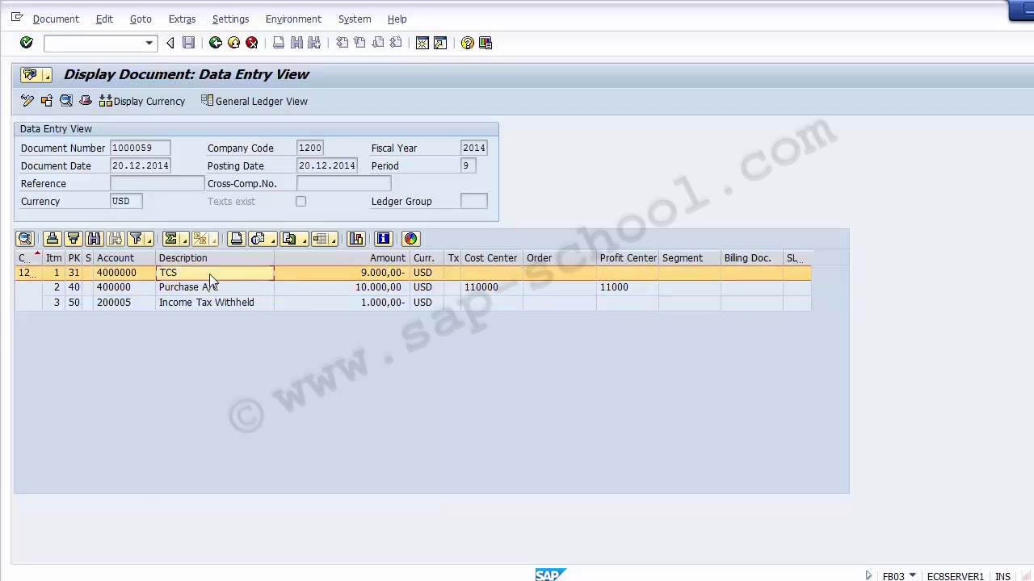
click(123, 275)
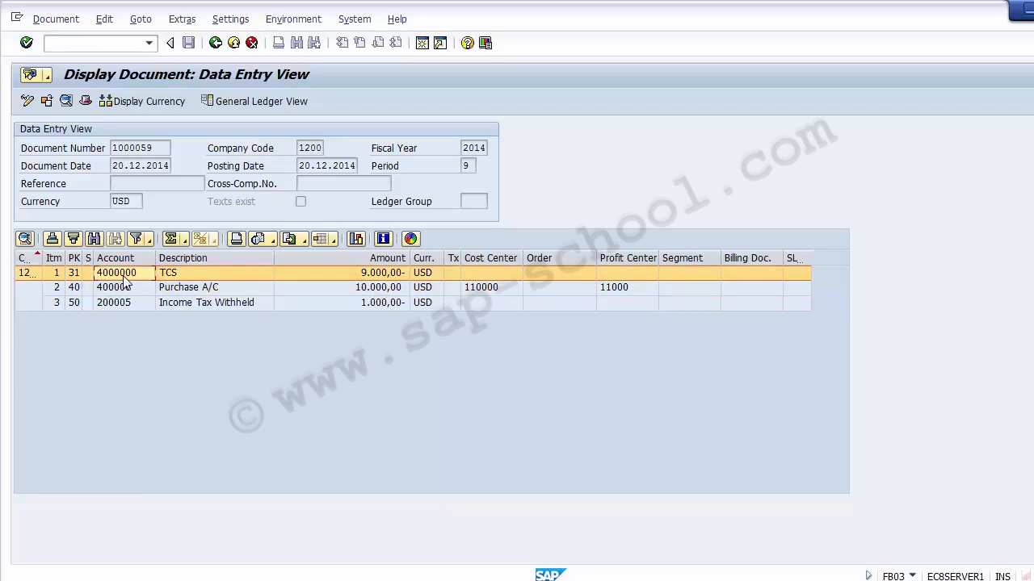
- Switch to the General Ledger view and review each line item's cost center and profit center
click(234, 101)
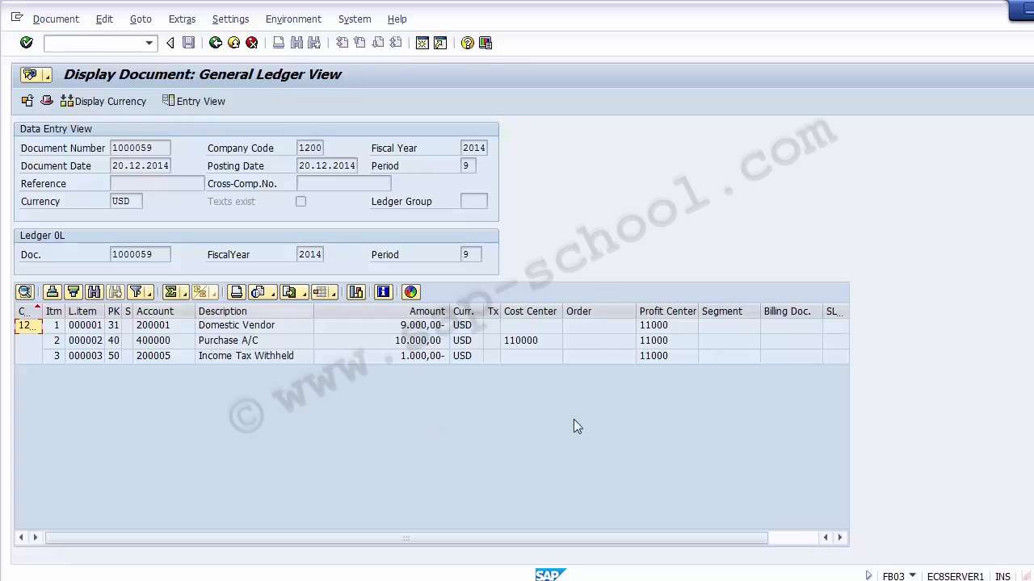
click(258, 328)
click(258, 343)
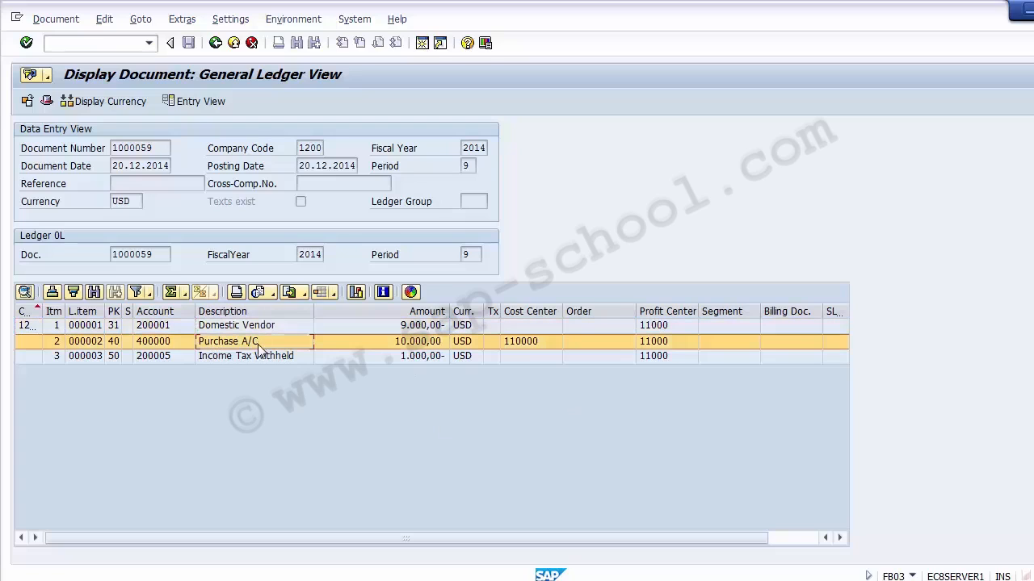
click(258, 356)
click(663, 326)
click(663, 339)
click(661, 357)
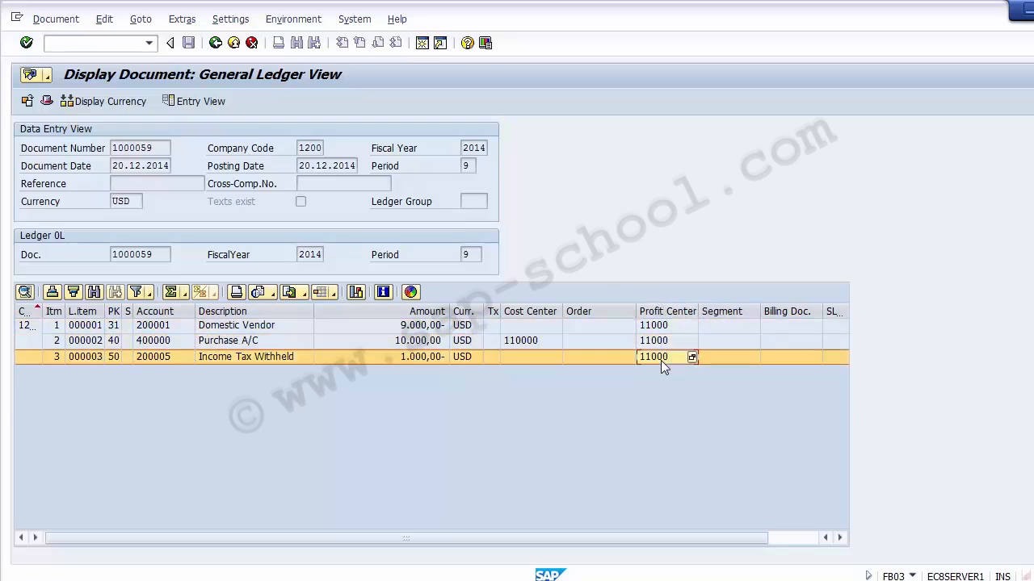
- Re-check the profit center assigned to each line item in the General Ledger view
click(661, 341)
click(662, 326)
click(661, 357)
click(661, 341)
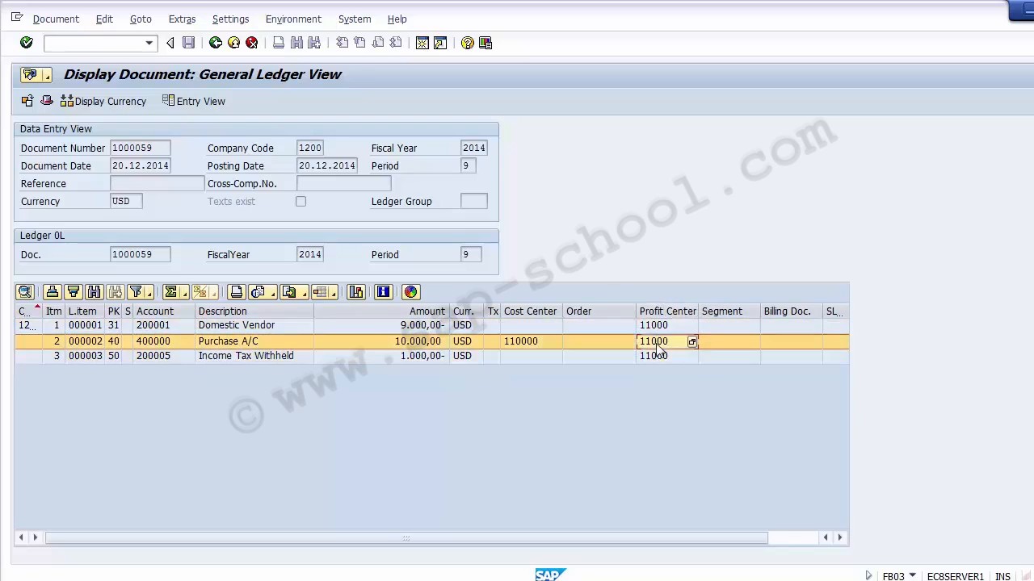
click(661, 325)
click(661, 340)
click(661, 357)
click(659, 340)
click(659, 326)
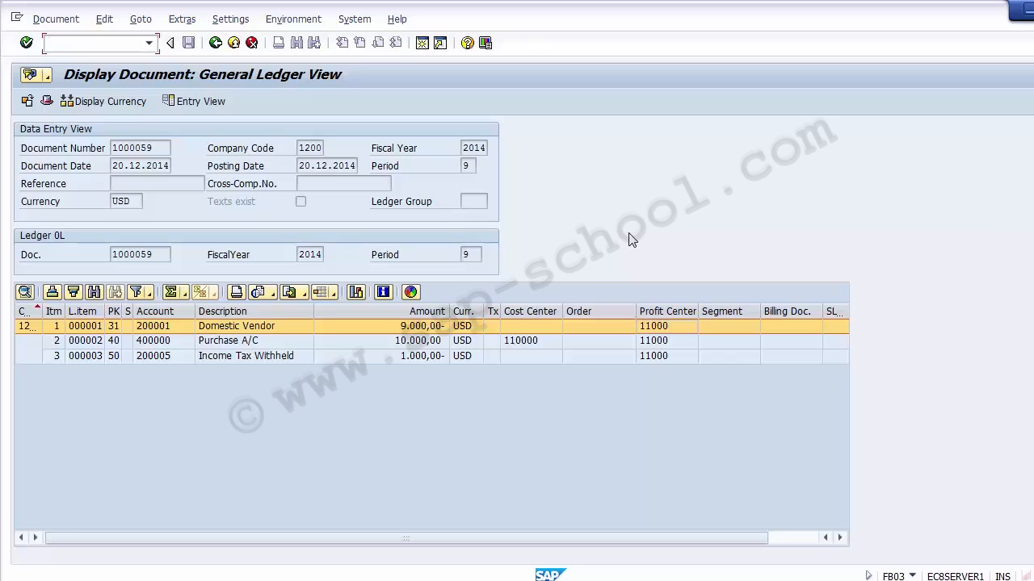
click(662, 340)
click(659, 328)
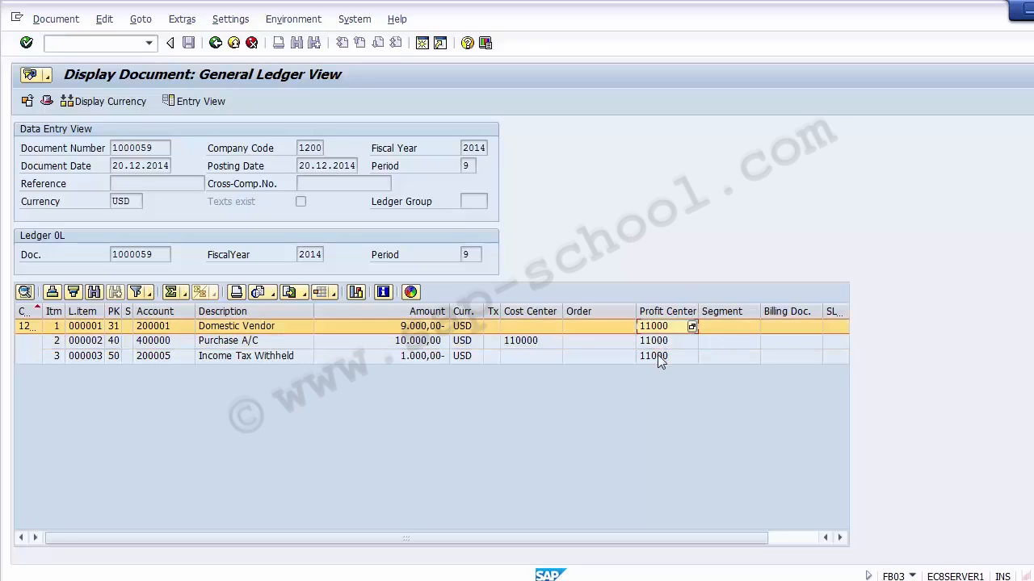
click(658, 356)
- Start vendor payment with printout (F-58) for company code 1200 and continue to payment entry
click(111, 45)
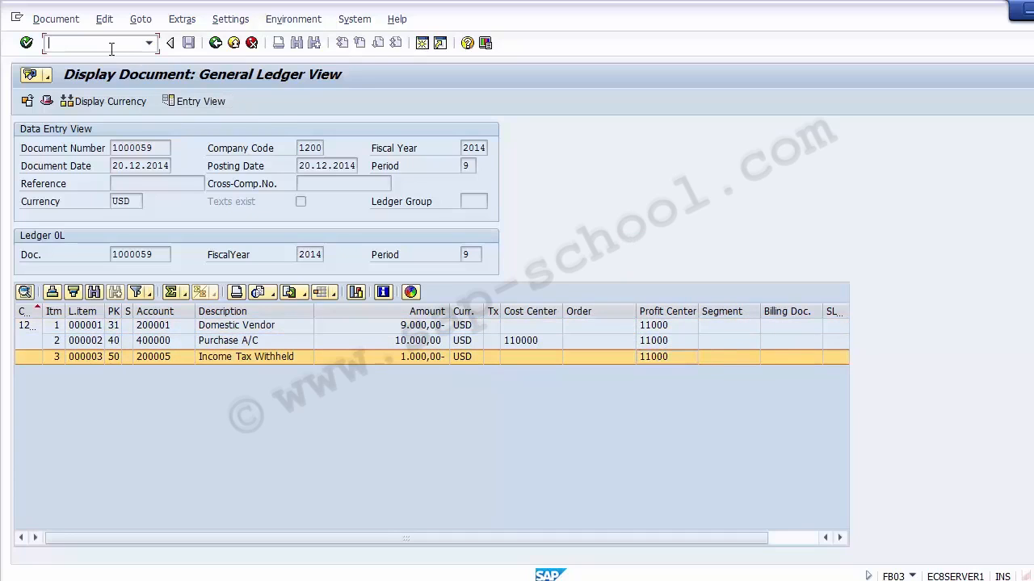
text(/nf-58)
key(Return)
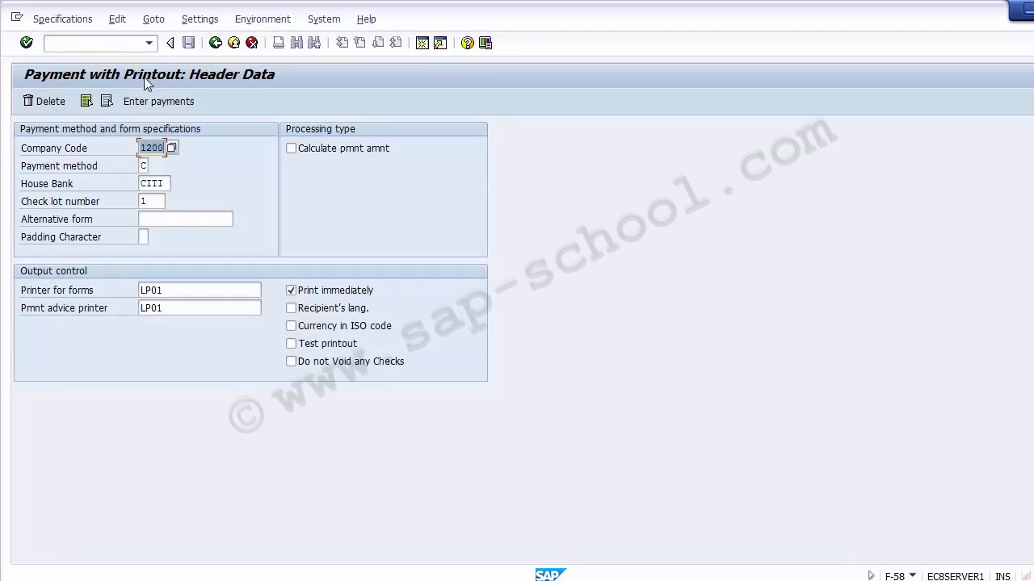
click(151, 102)
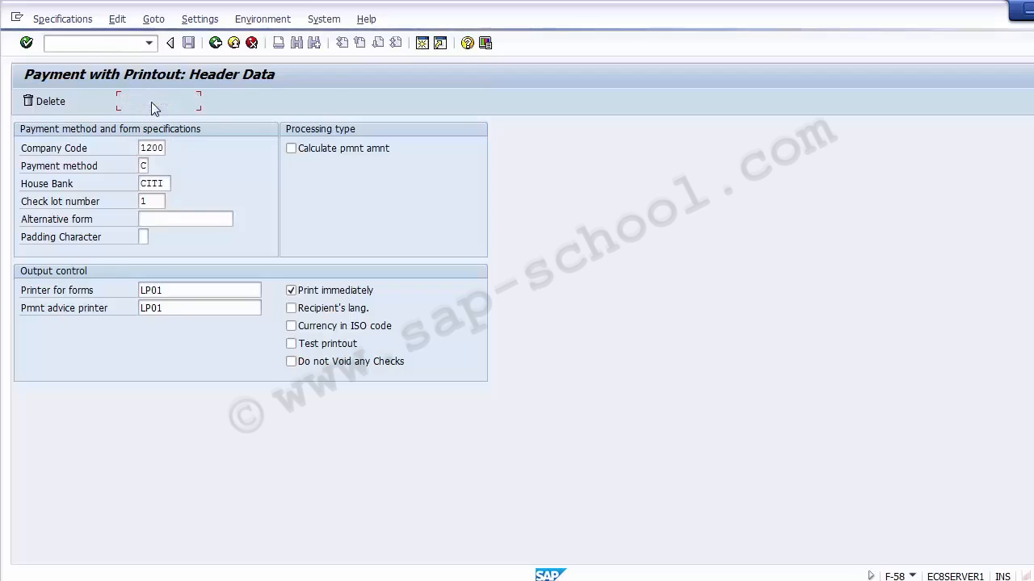
- Enter a bank posting amount of 10000 and a value date of 24122014
text(1)
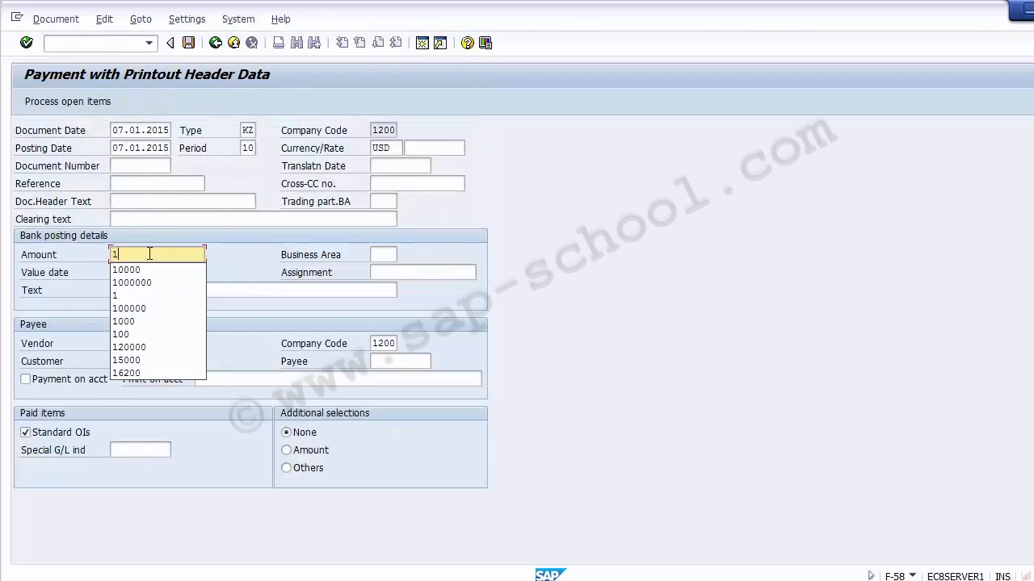
text(0000)
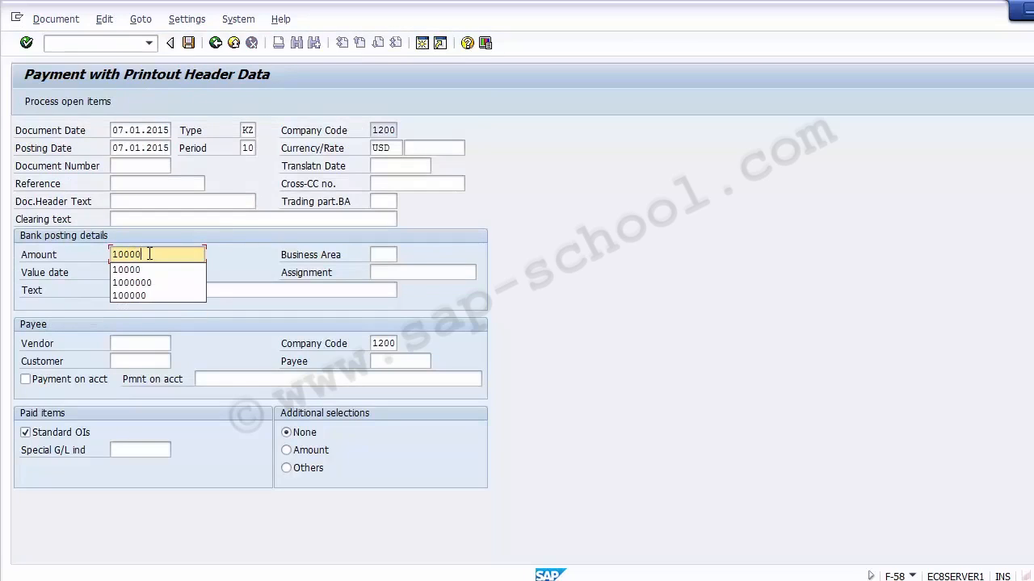
key(Tab)
key(Tab)
key(BackSpace)
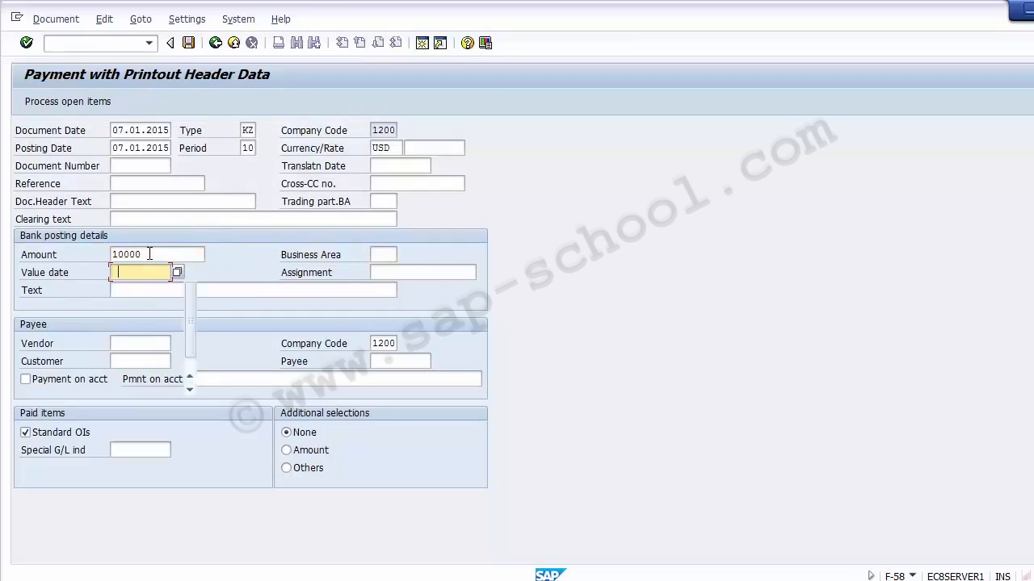
key(BackSpace)
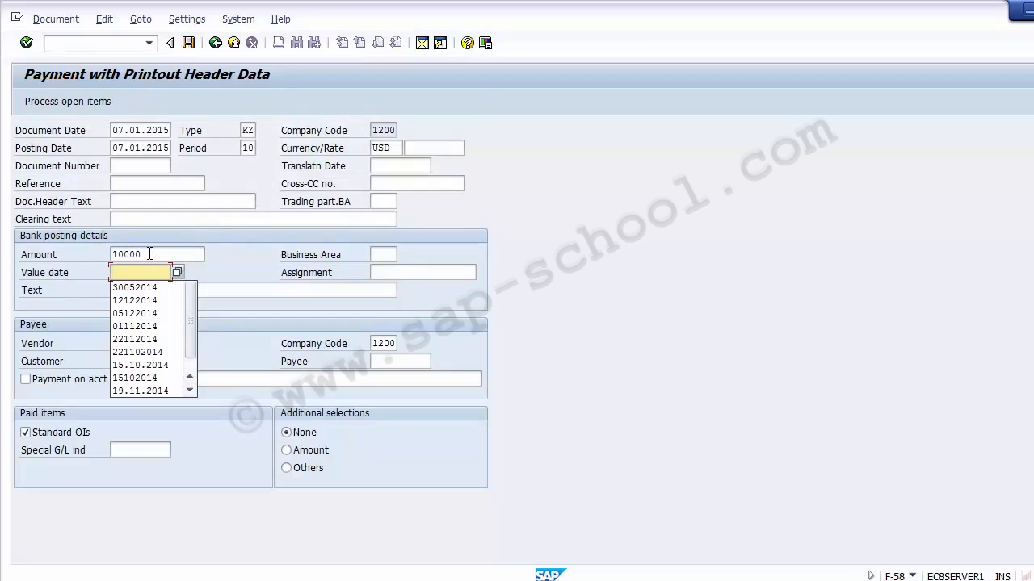
text(24)
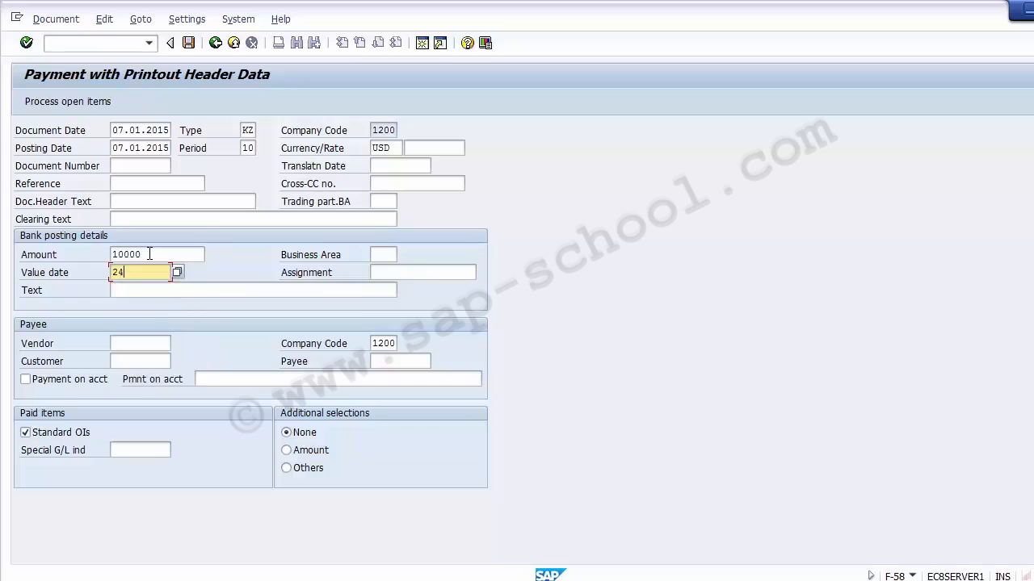
text(122014)
key(Tab)
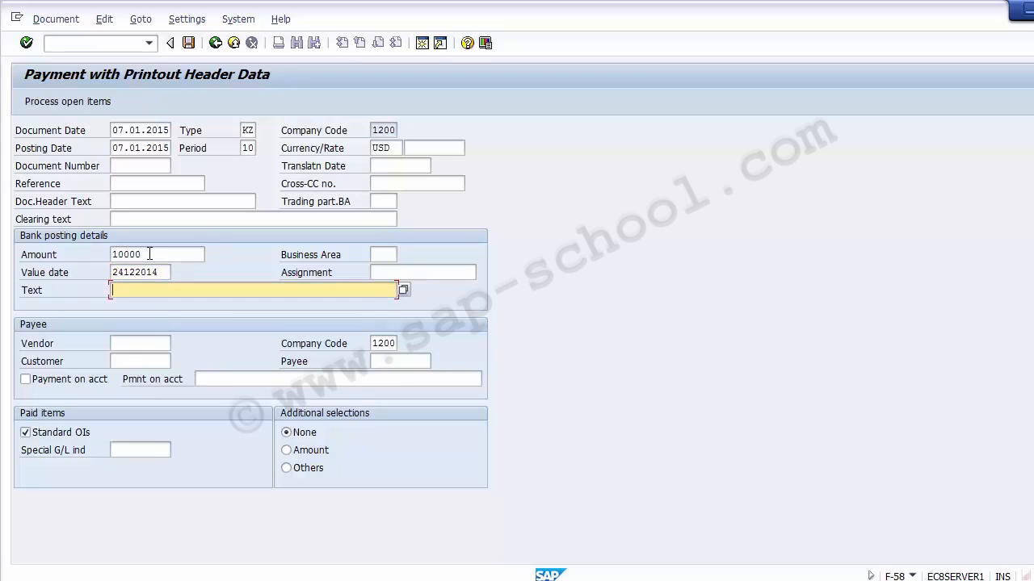
key(Tab)
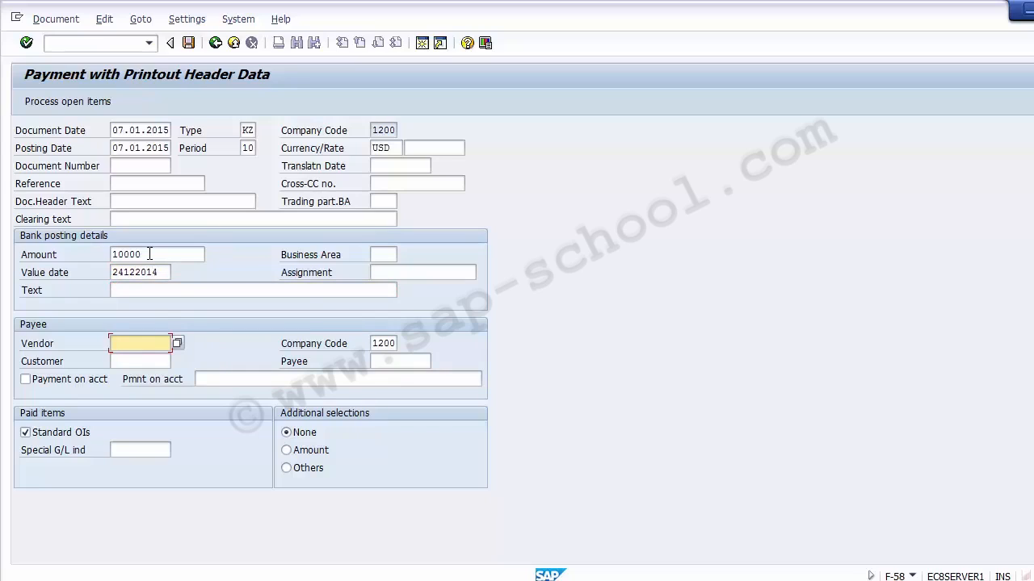
- Select vendor 4000000 as payee and try to process the open items
key(space)
key(Down)
key(Down)
key(Return)
key(Tab)
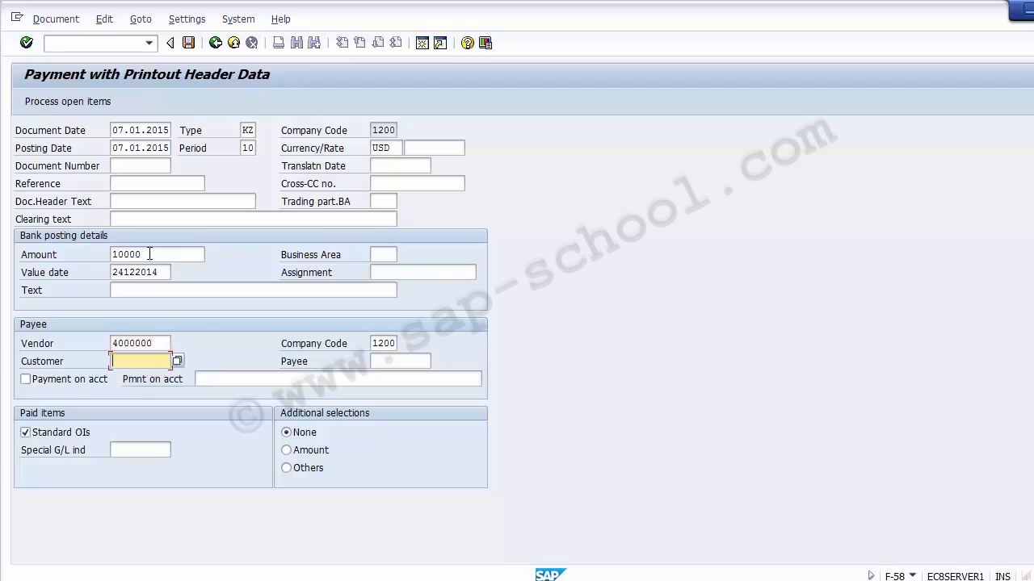
key(Tab)
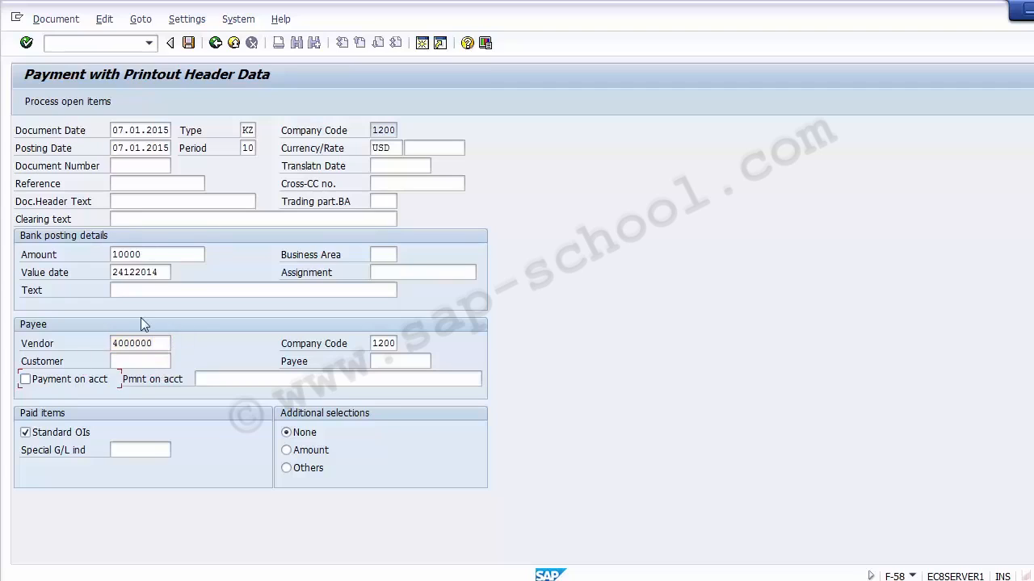
click(88, 104)
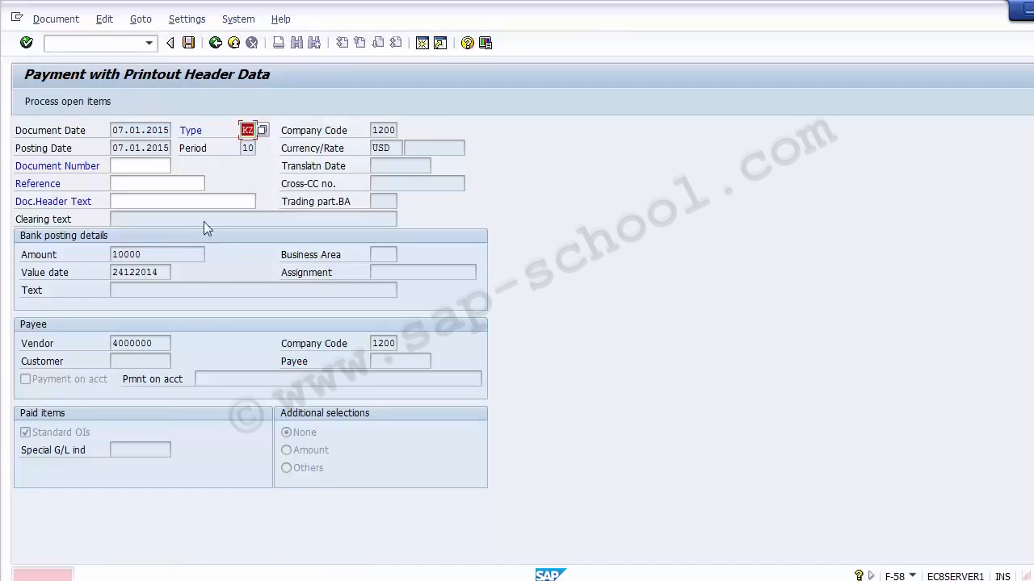
- Open a new session with transaction FBN1 and enter company code 1200
click(116, 43)
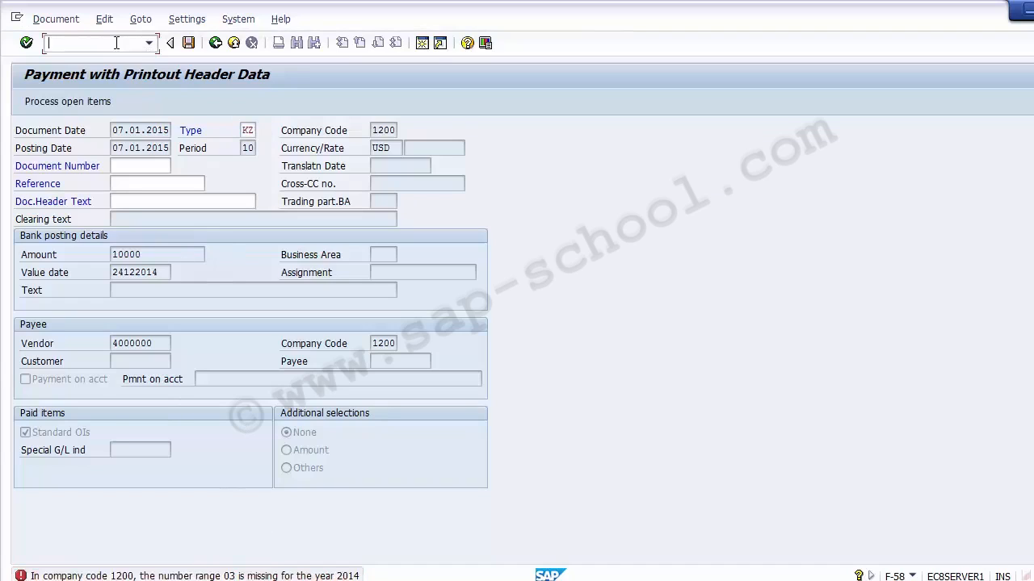
text(/n)
key(BackSpace)
key(BackSpace)
text(/0fbn1)
key(Return)
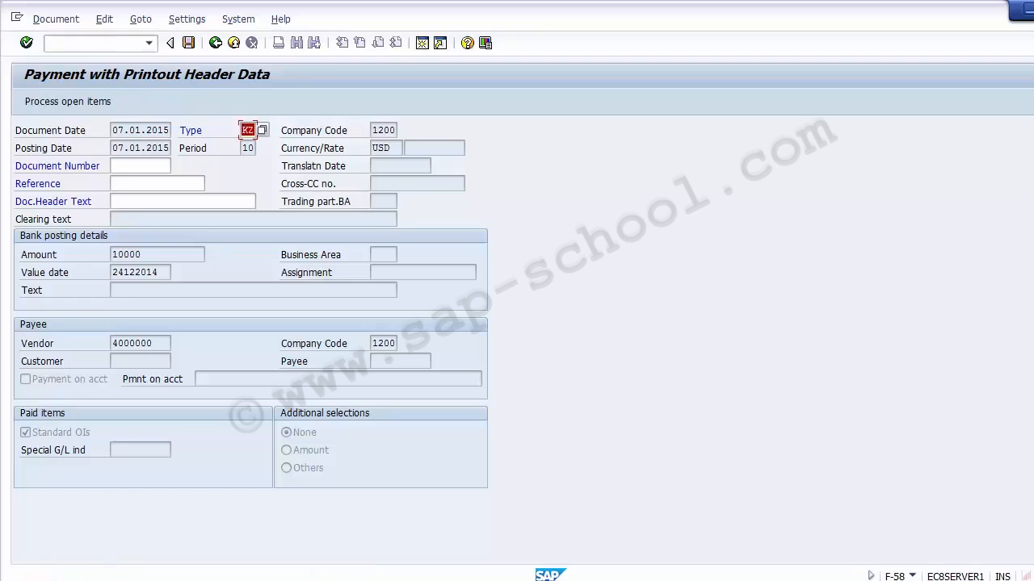
click(418, 47)
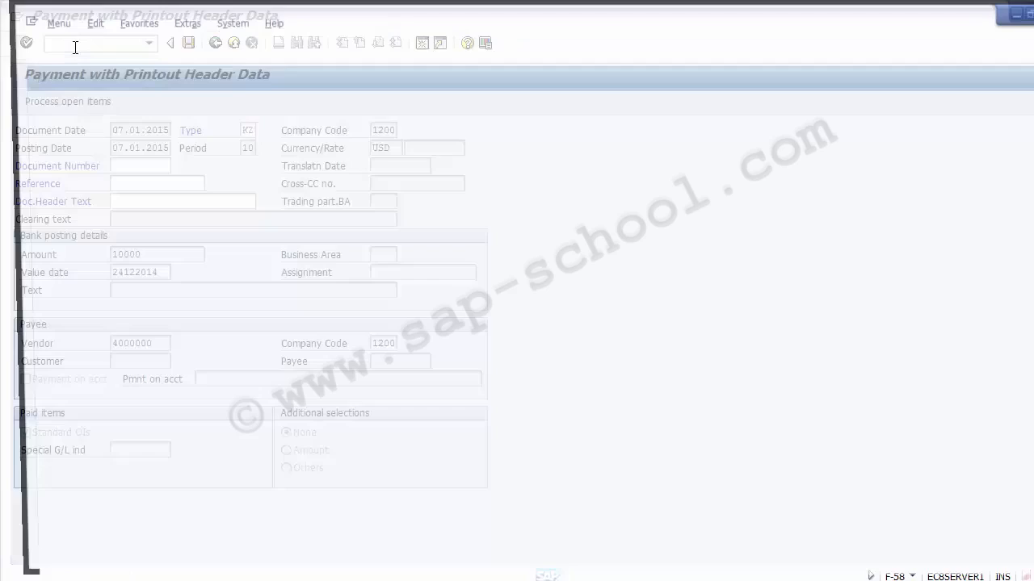
text(fbn1)
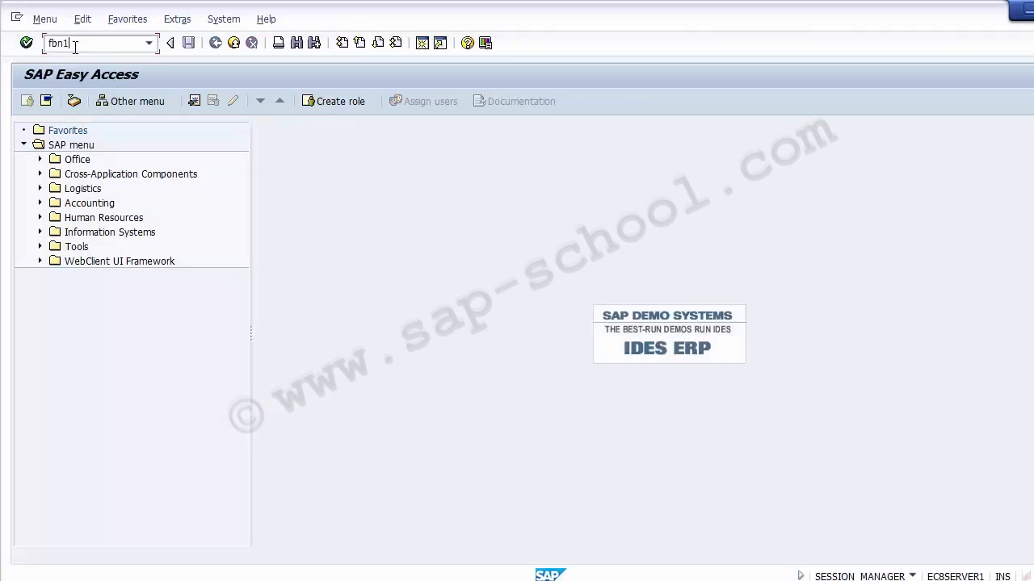
key(Return)
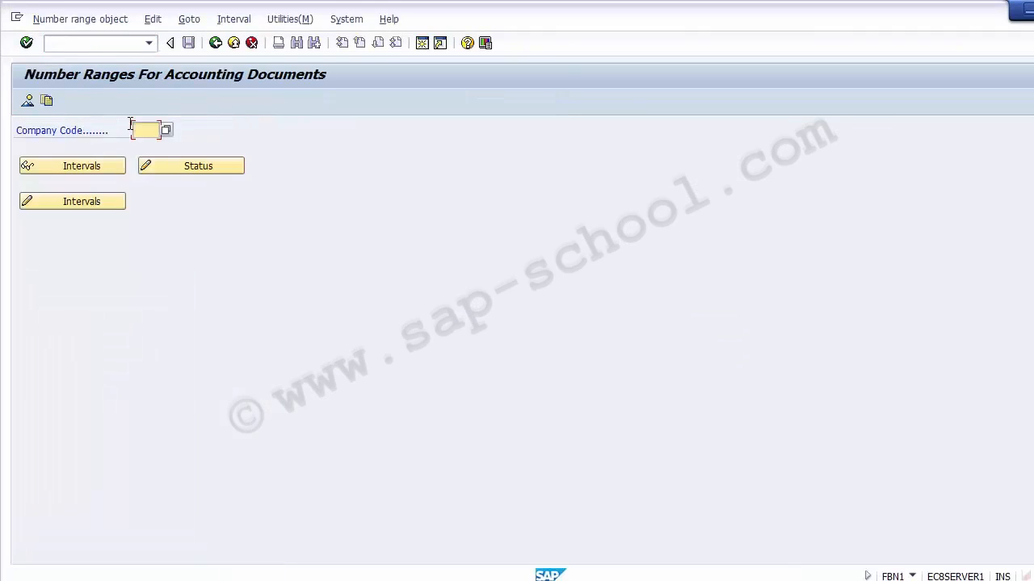
text(1200)
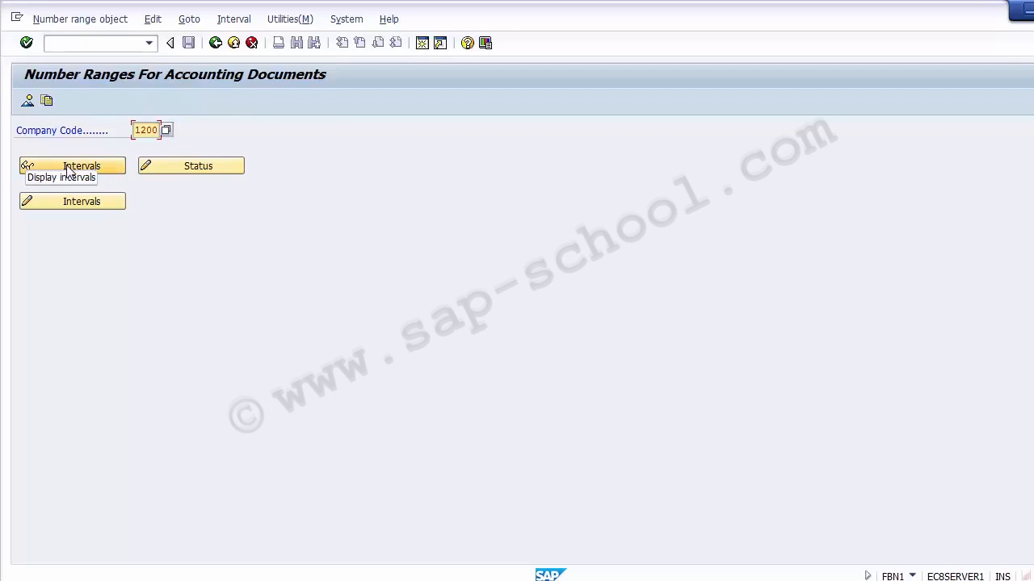
- Open document type KZ (Vendor payment) in OBA7, assign number range 18, and save
click(76, 45)
text(/no)
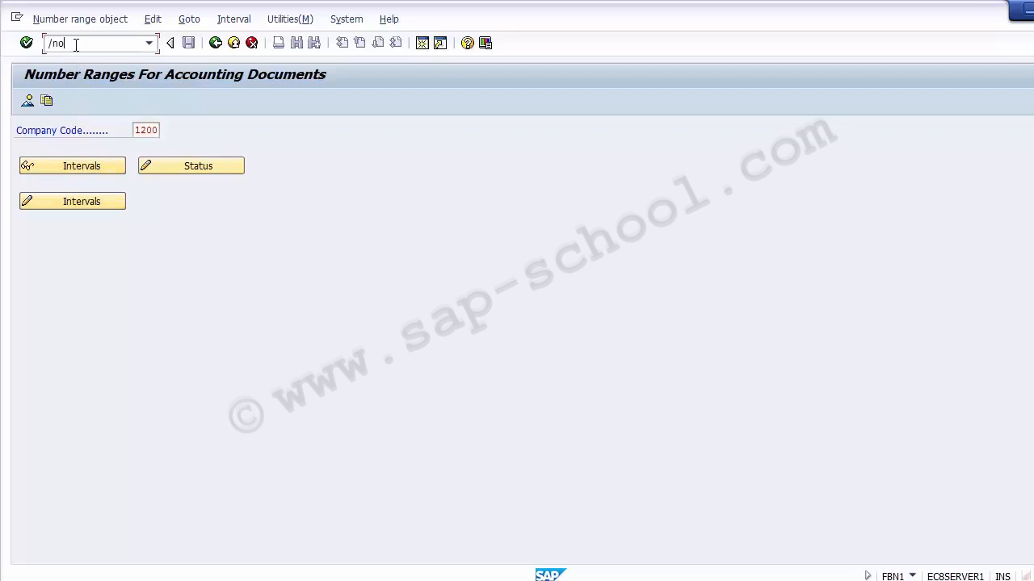
text(ba7)
key(Return)
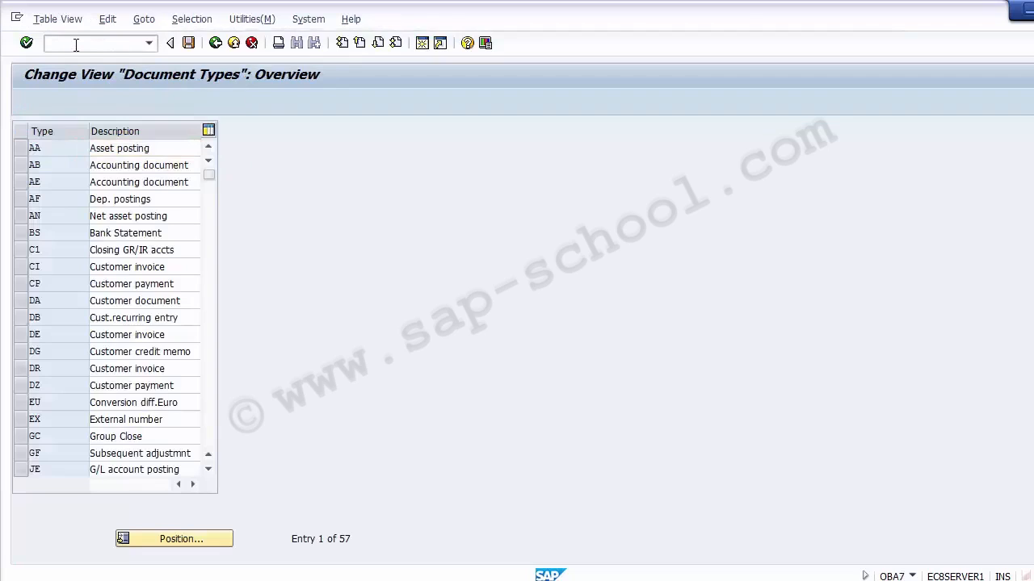
key(Page_Down)
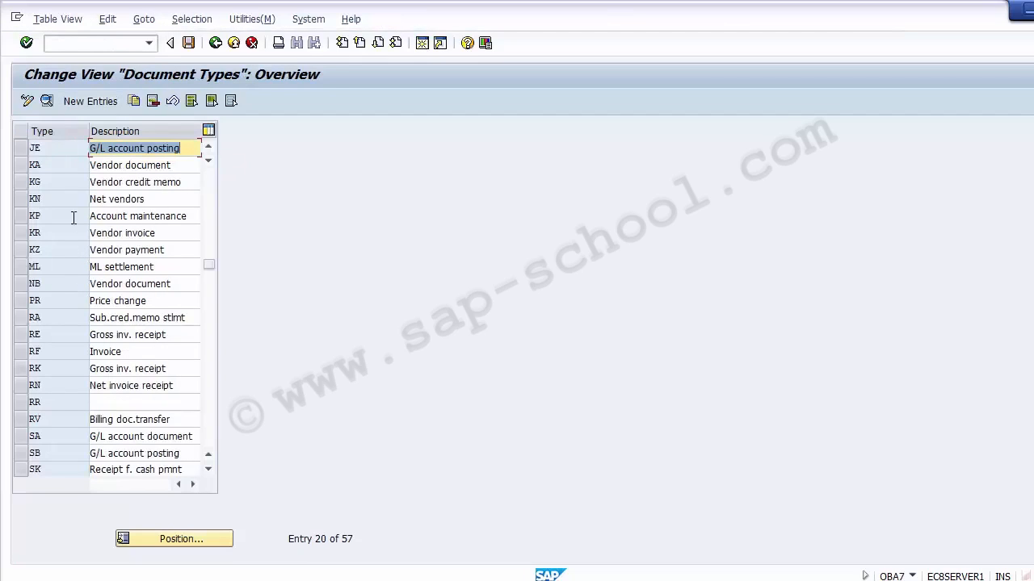
double_click(84, 250)
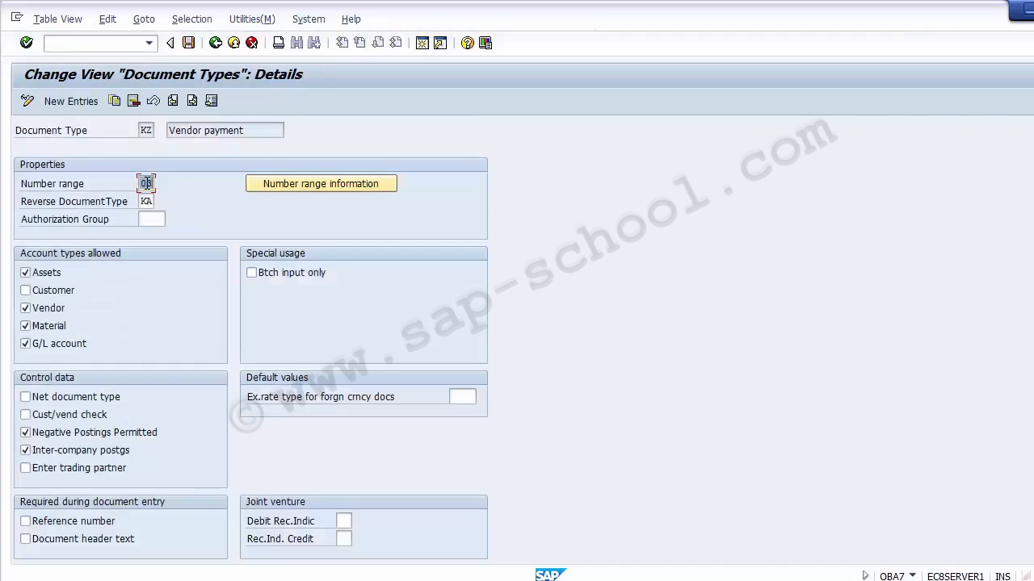
key(F4)
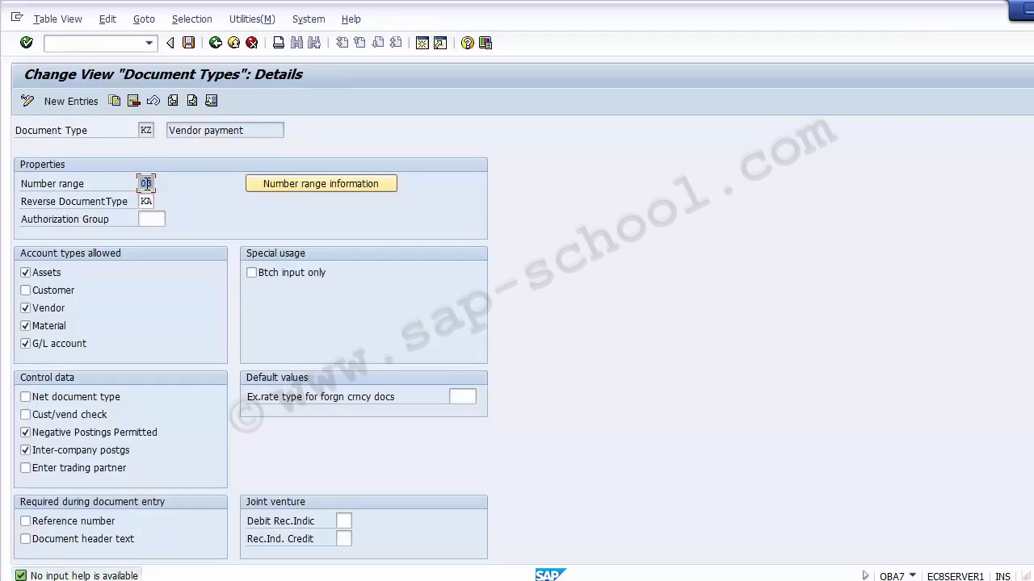
key(BackSpace)
text(15)
key(Return)
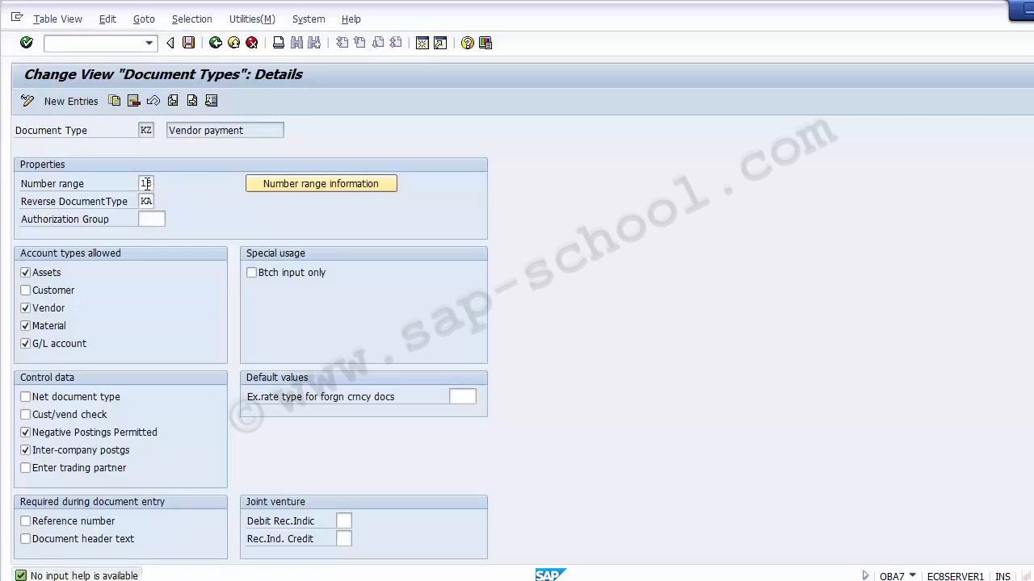
click(186, 39)
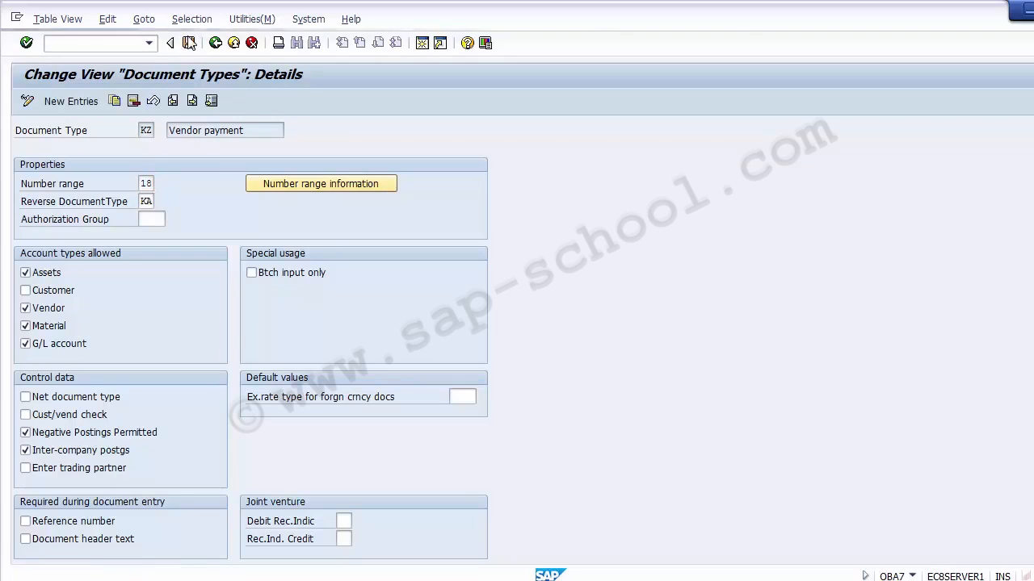
click(232, 43)
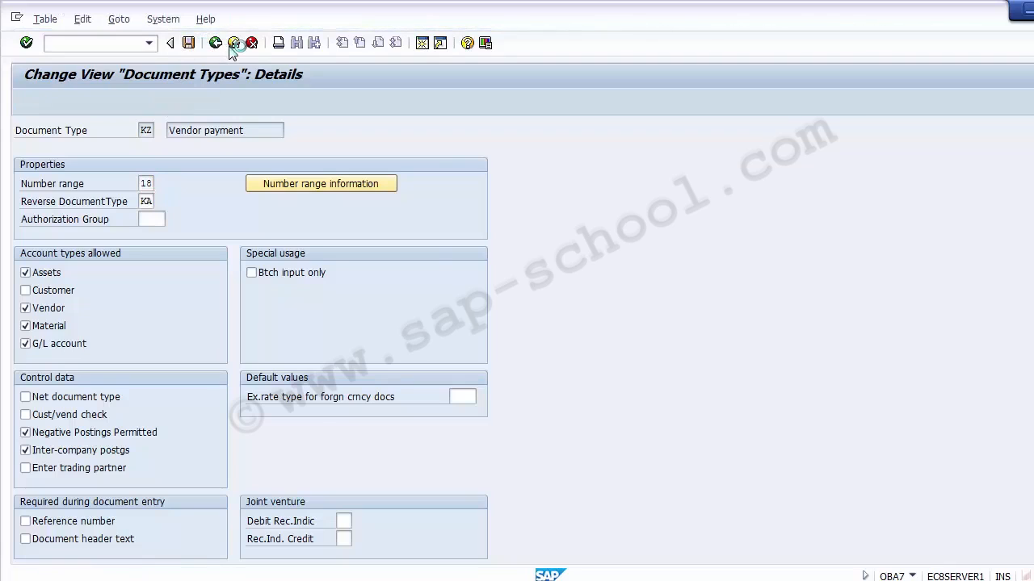
- Retry processing the payment, then restart transaction F-58
click(238, 277)
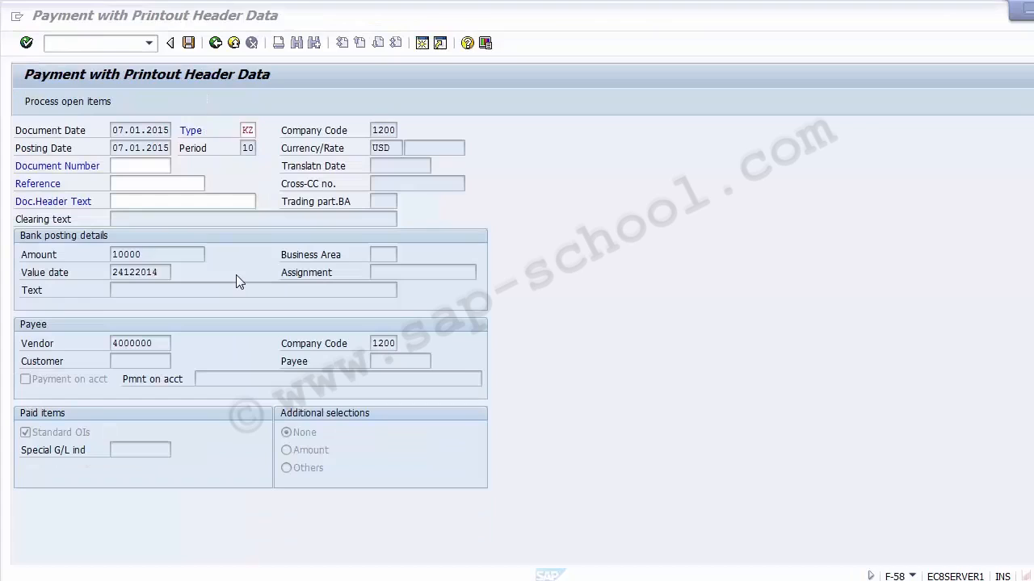
key(Return)
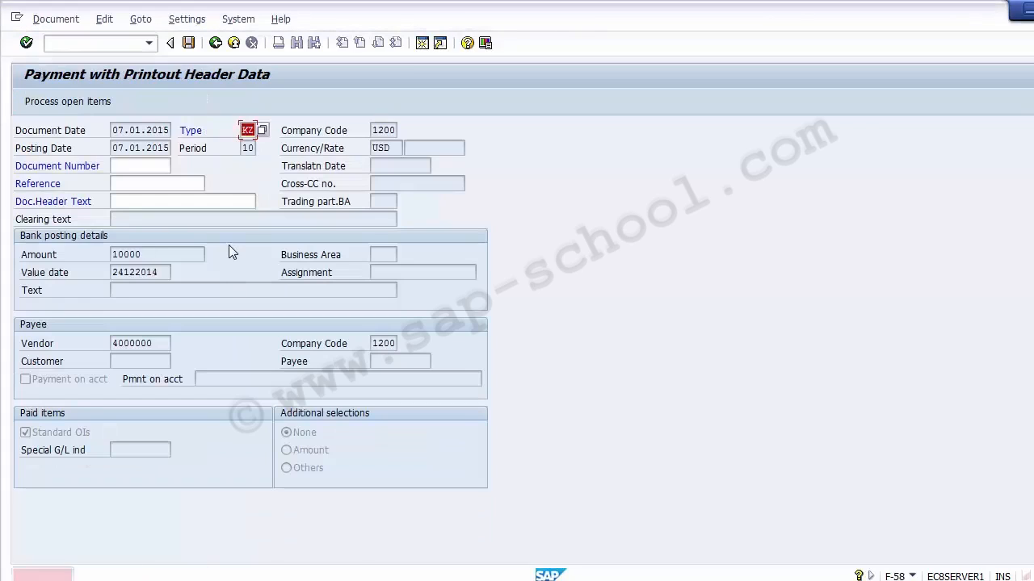
click(89, 43)
text(/n)
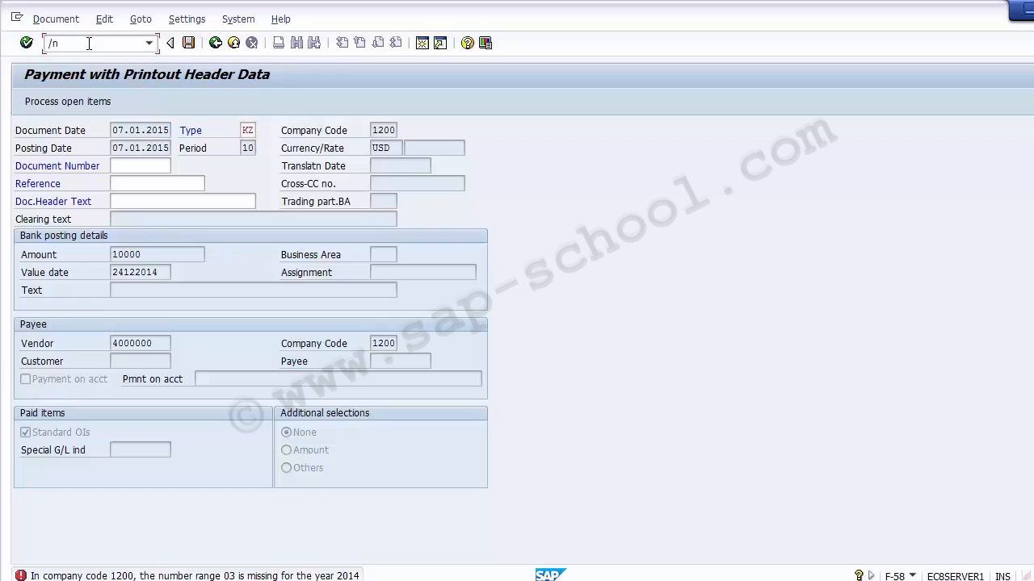
text(f-58)
key(Return)
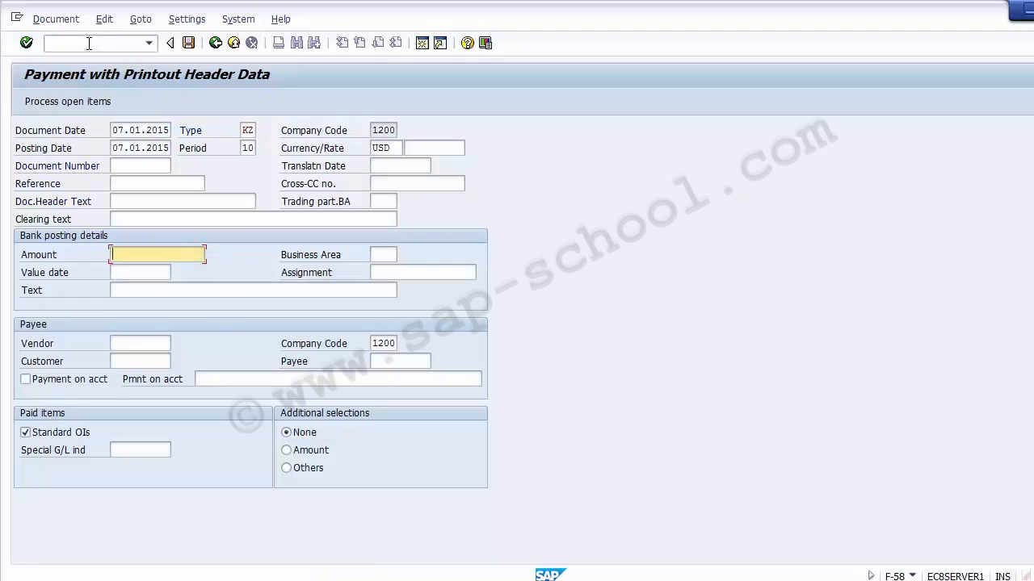
- Enter a bank posting amount of 10000 and a value date of 24122014 for the payment
key(Down)
key(Down)
key(Down)
key(Down)
key(Down)
key(Down)
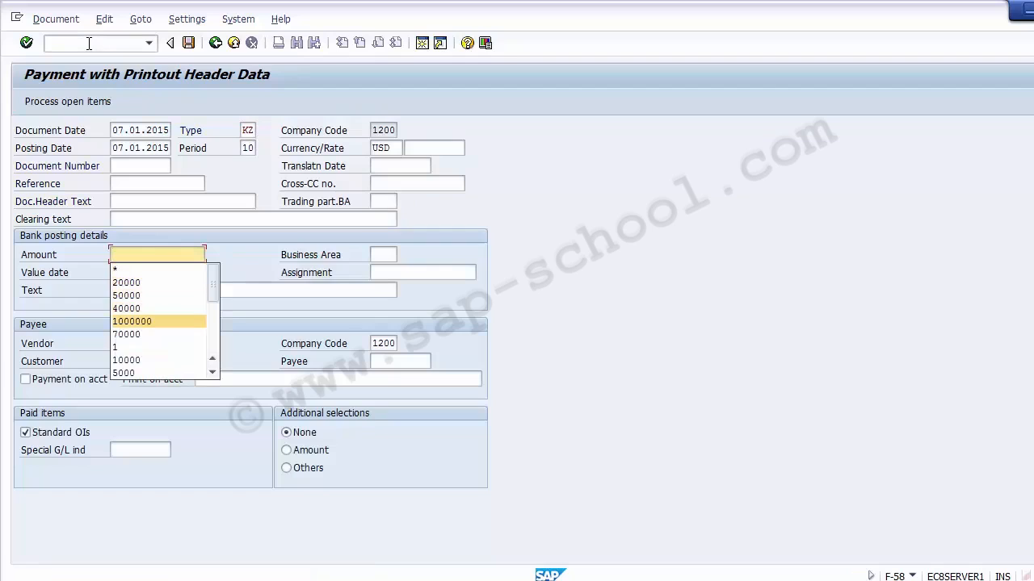
key(Up)
key(Up)
key(Up)
key(Up)
key(Up)
text(00)
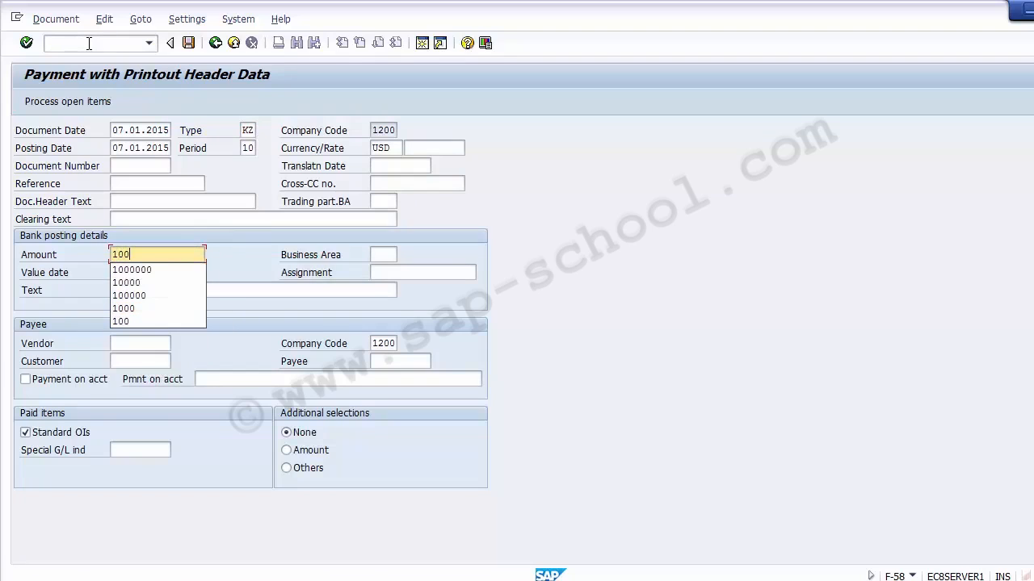
key(Down)
key(Return)
key(Tab)
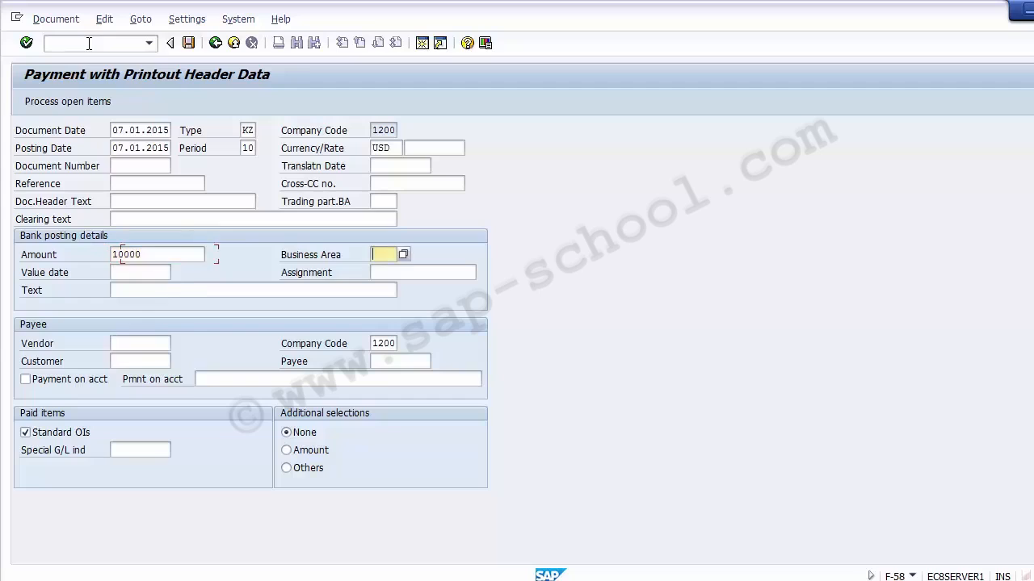
key(Tab)
key(BackSpace)
key(Down)
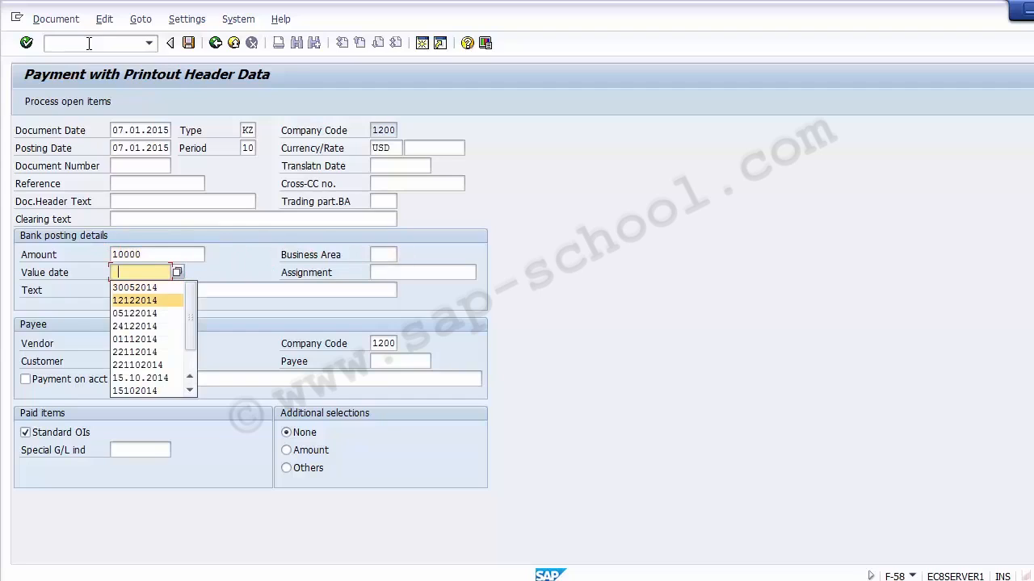
key(Return)
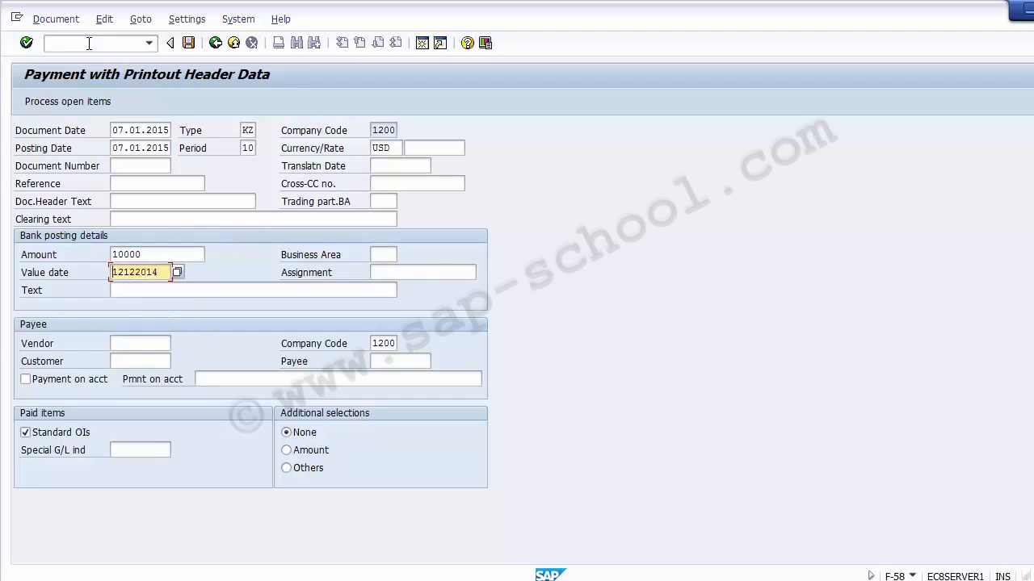
key(Home)
text(24)
key(Delete)
key(Delete)
- Select vendor 4000000 as payee and process its open items
key(Down)
key(Down)
key(Down)
key(Up)
key(BackSpace)
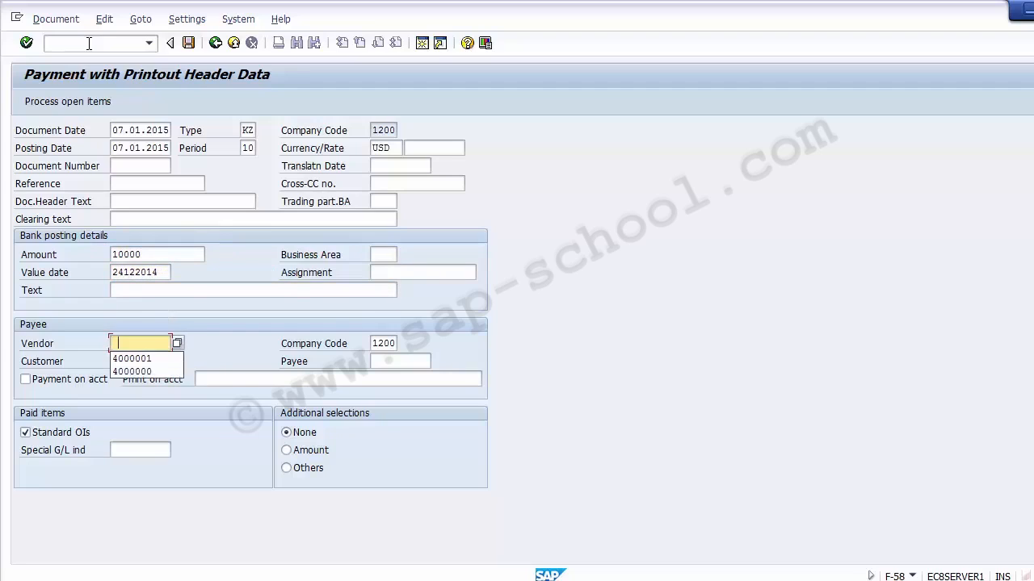
key(Down)
key(Down)
key(Return)
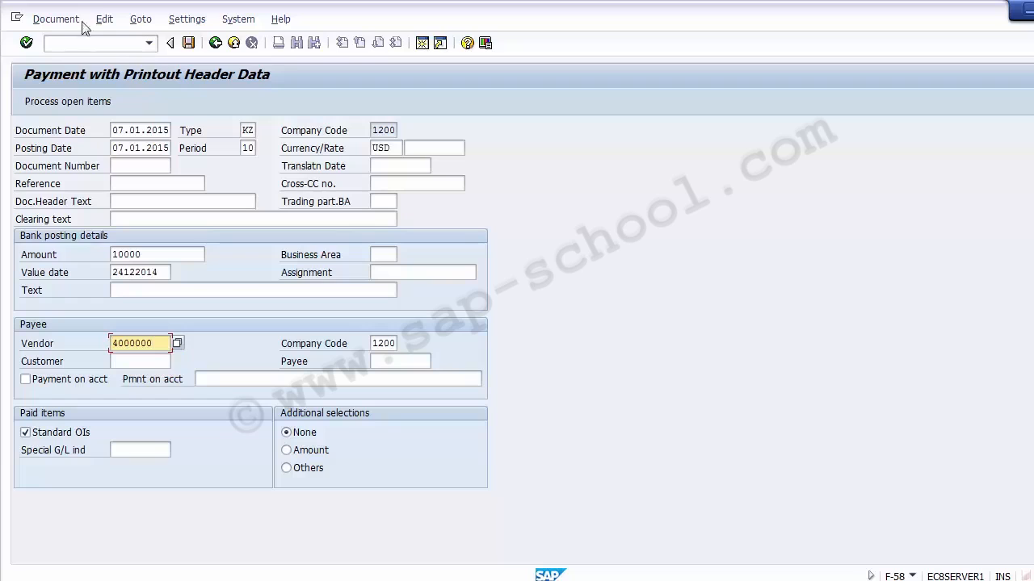
click(76, 101)
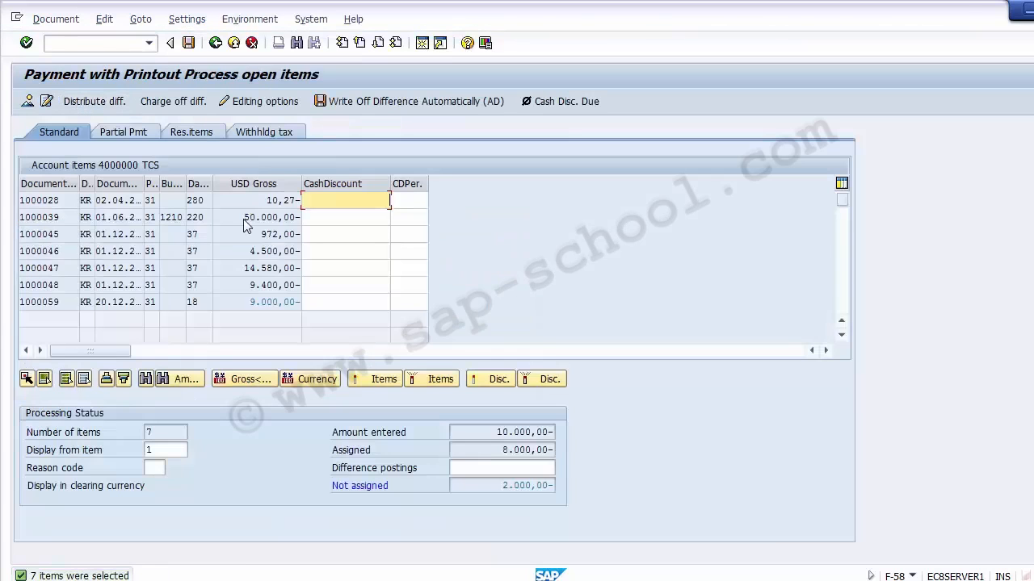
- Change the bank line item amount to 8000 and return to processing the open items
double_click(275, 304)
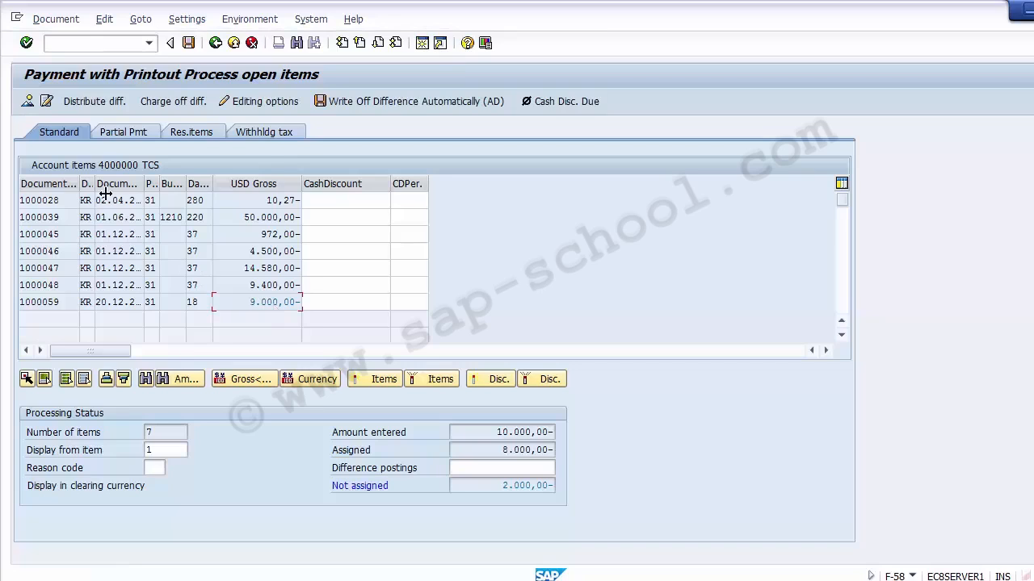
click(29, 101)
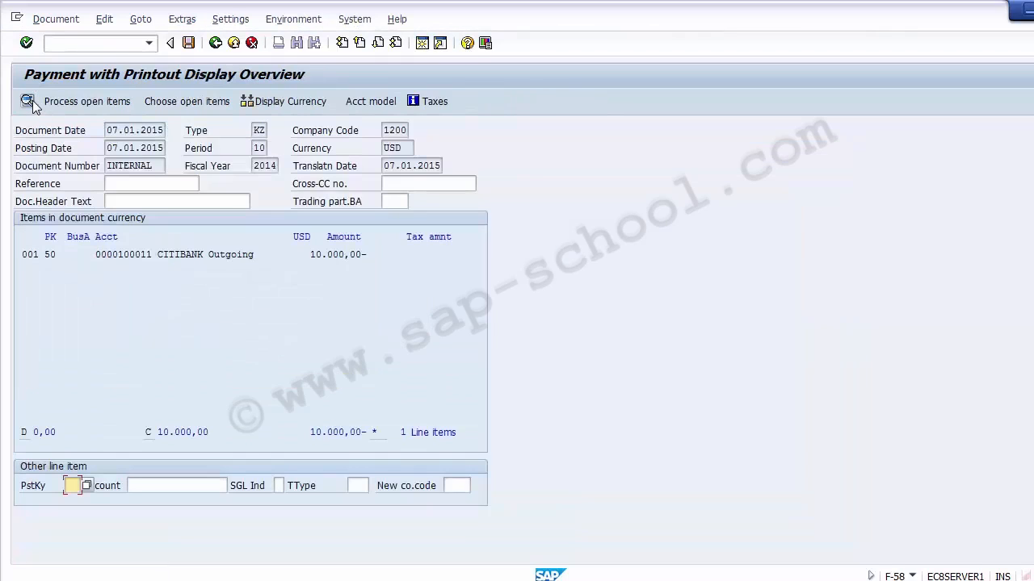
double_click(244, 256)
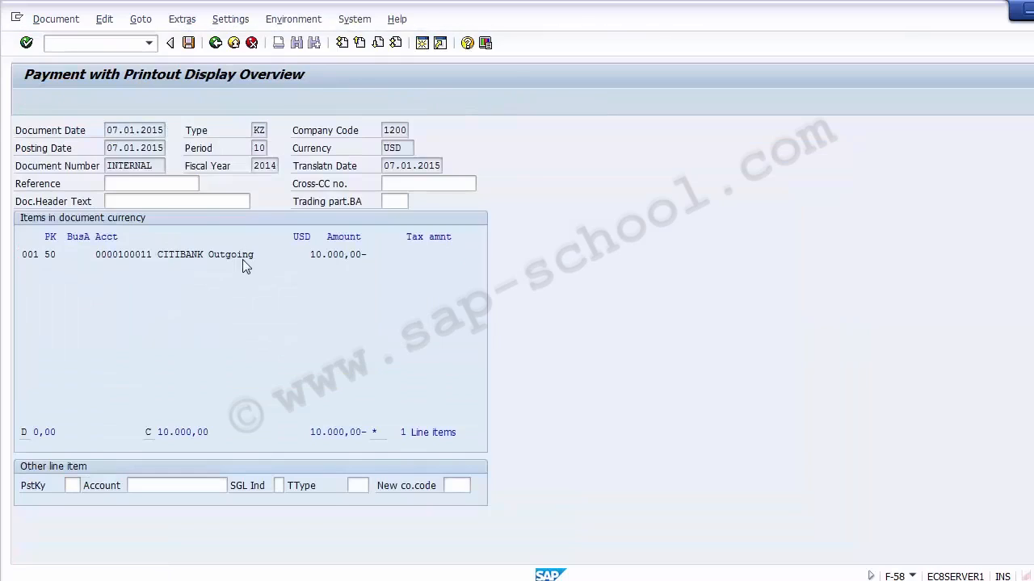
text(8000)
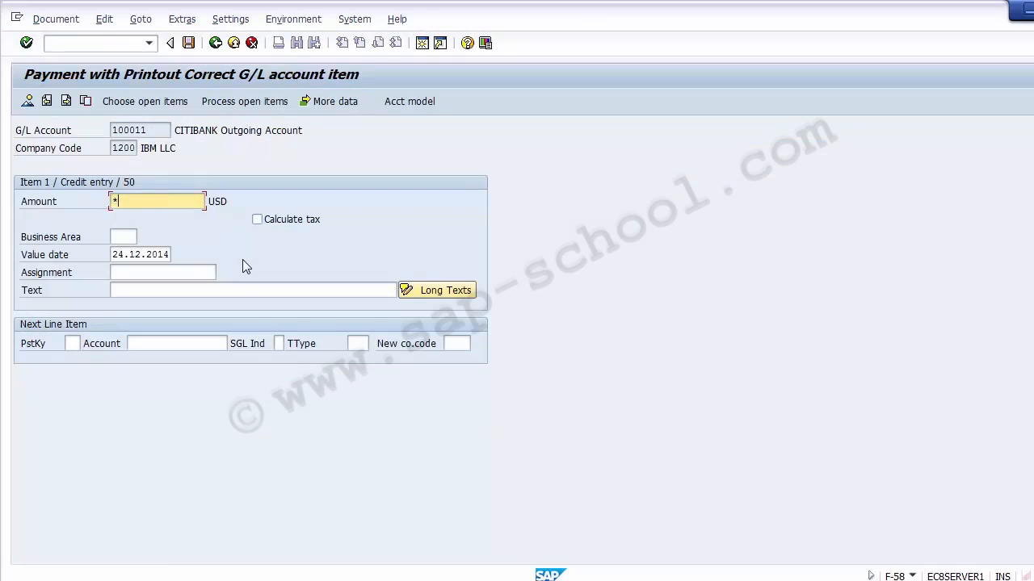
key(Return)
click(227, 108)
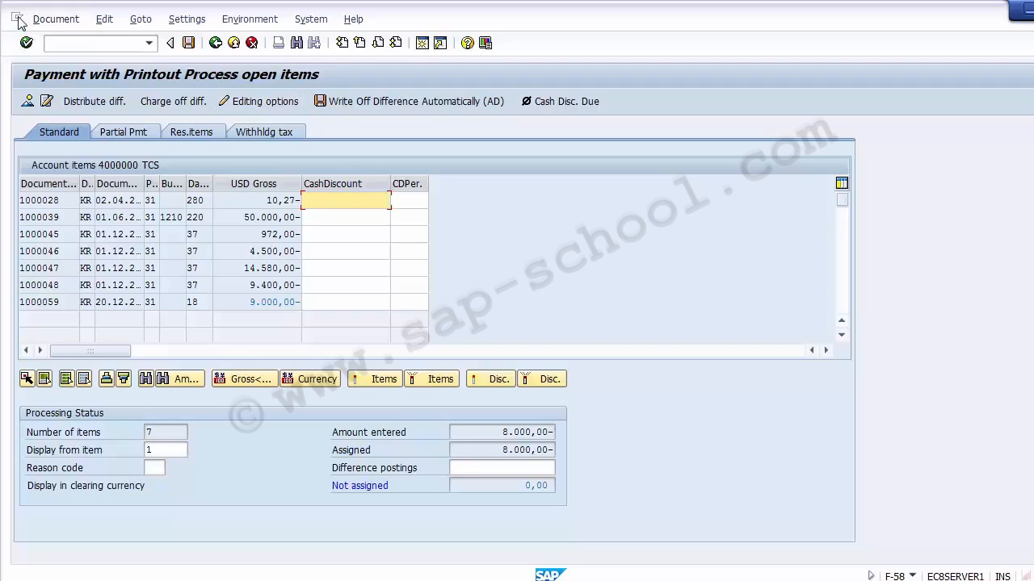
- Simulate and post the vendor payment document, acknowledging the posting message
click(54, 19)
click(66, 59)
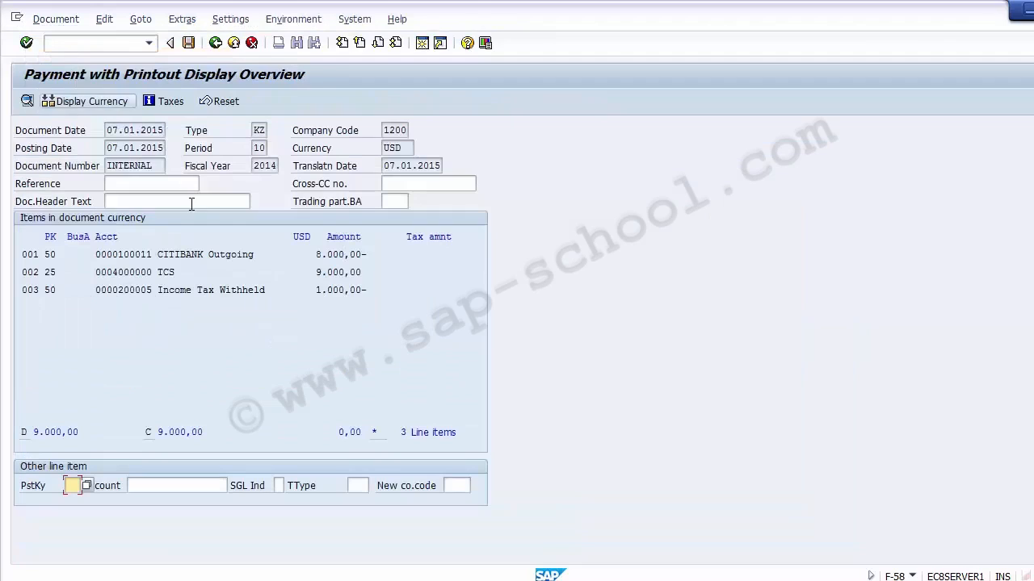
click(189, 43)
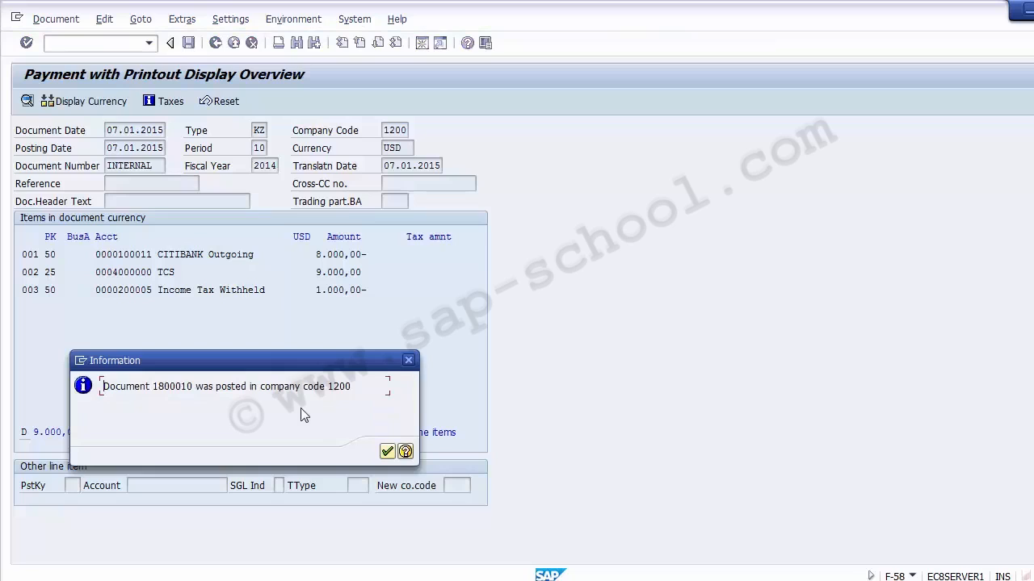
click(387, 452)
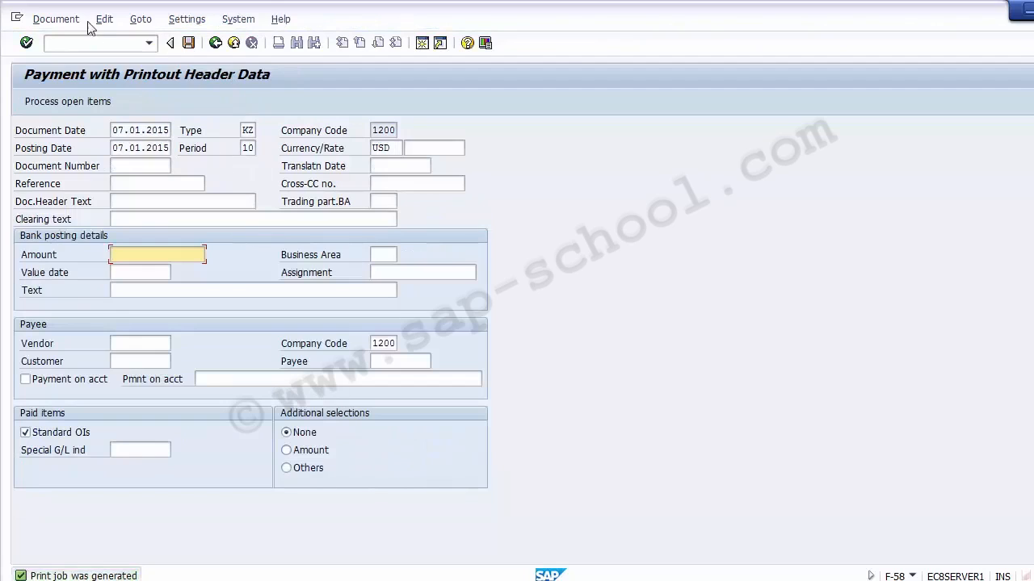
- Display the posted payment document and inspect the cost center and profit center entries of its line items
click(53, 19)
click(75, 74)
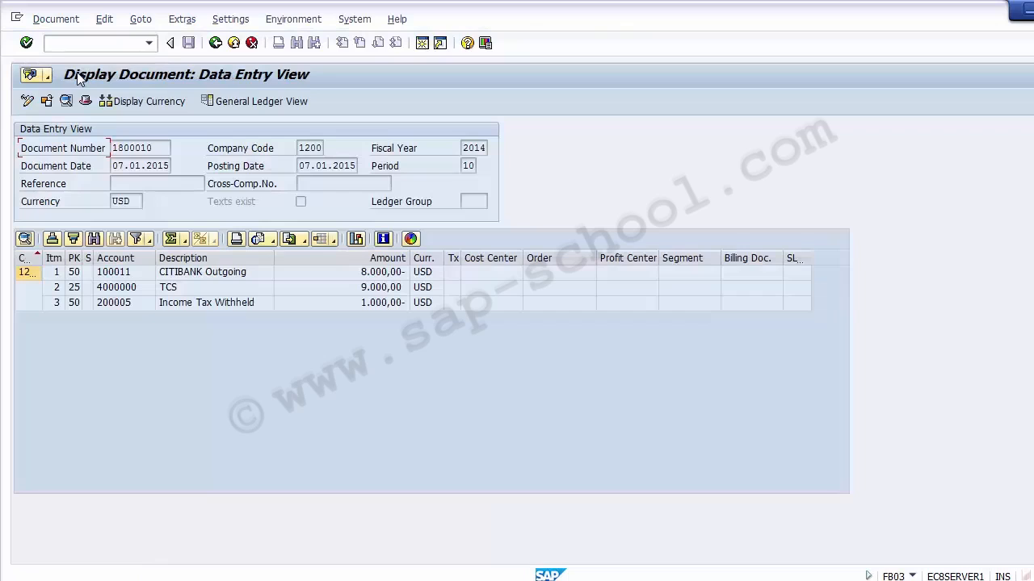
click(482, 287)
click(483, 274)
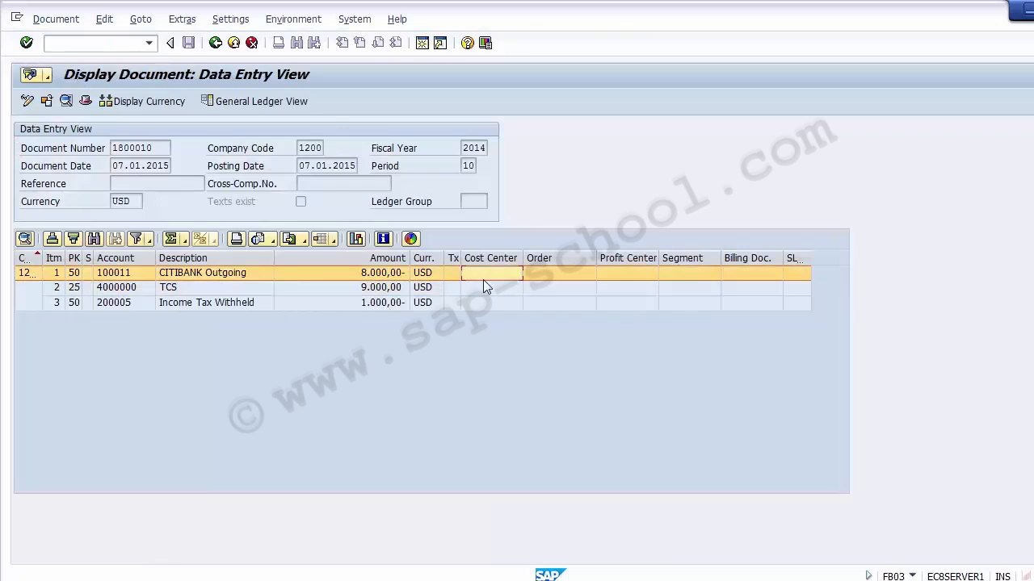
click(485, 288)
click(486, 303)
click(615, 274)
click(616, 288)
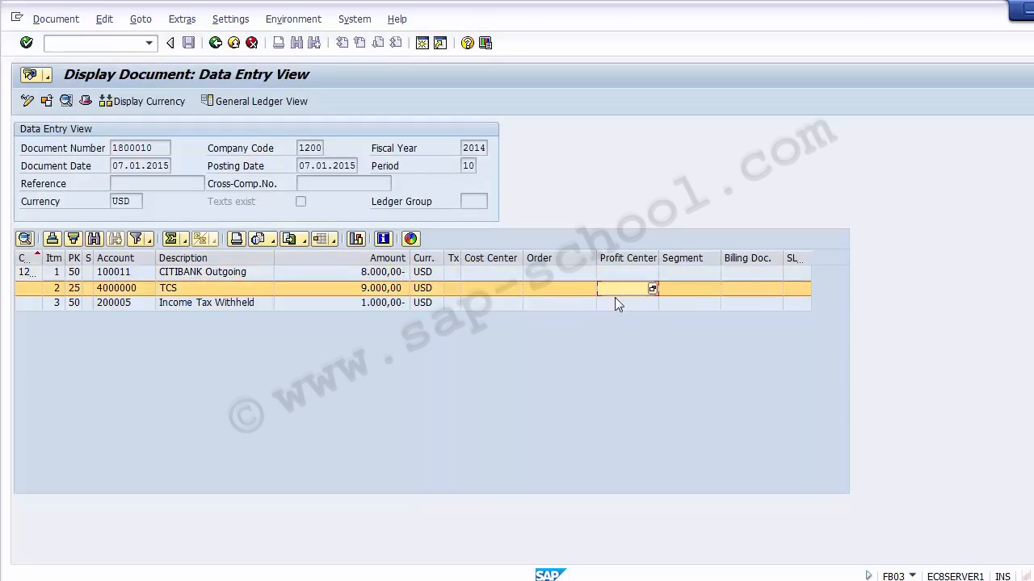
- Leave the transaction, switch to the G/L account 400000 session and check its field status group G004
click(125, 44)
text(/n)
key(Return)
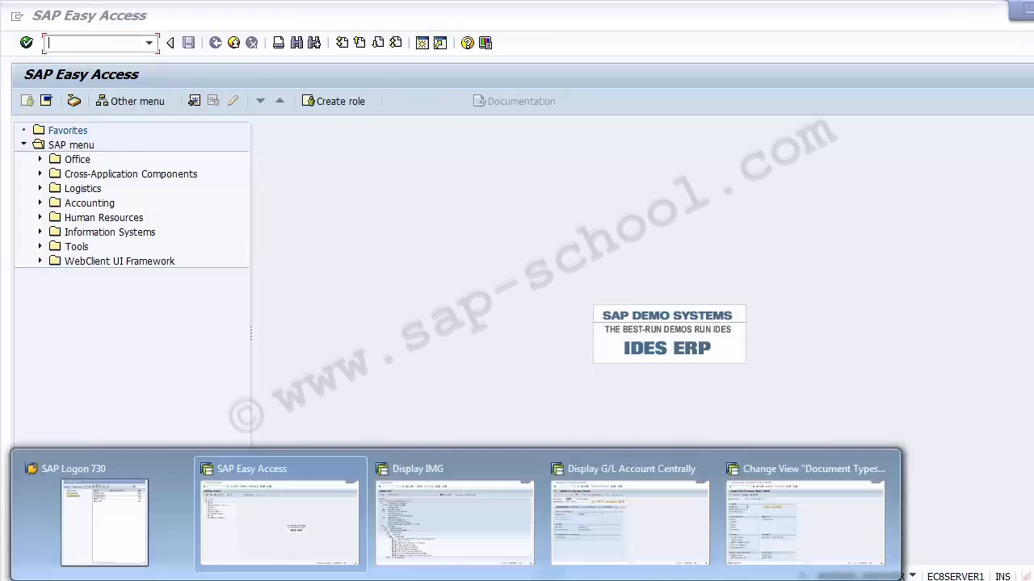
click(619, 535)
click(243, 187)
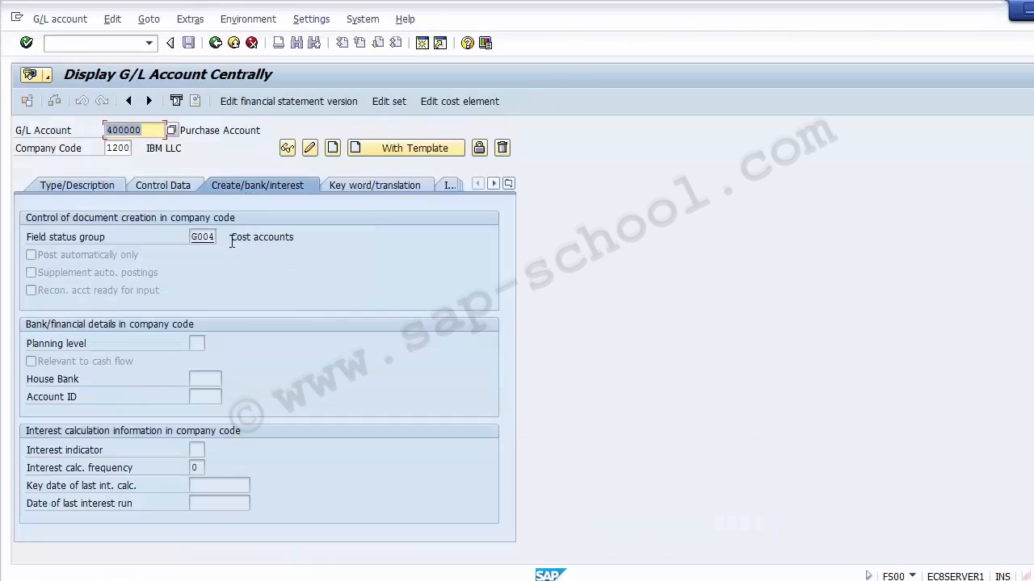
click(198, 238)
drag(218, 239, 219, 238)
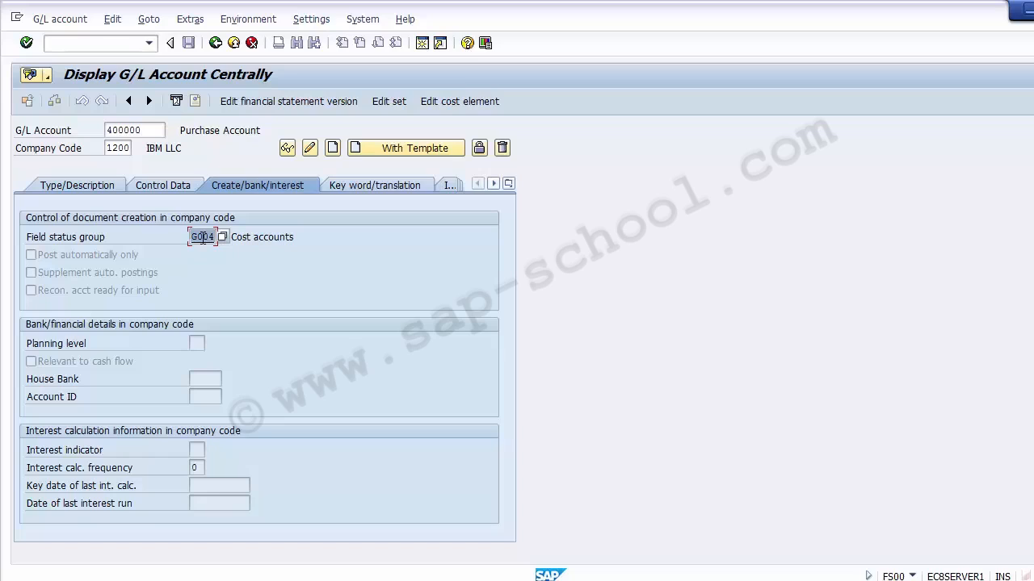
click(75, 46)
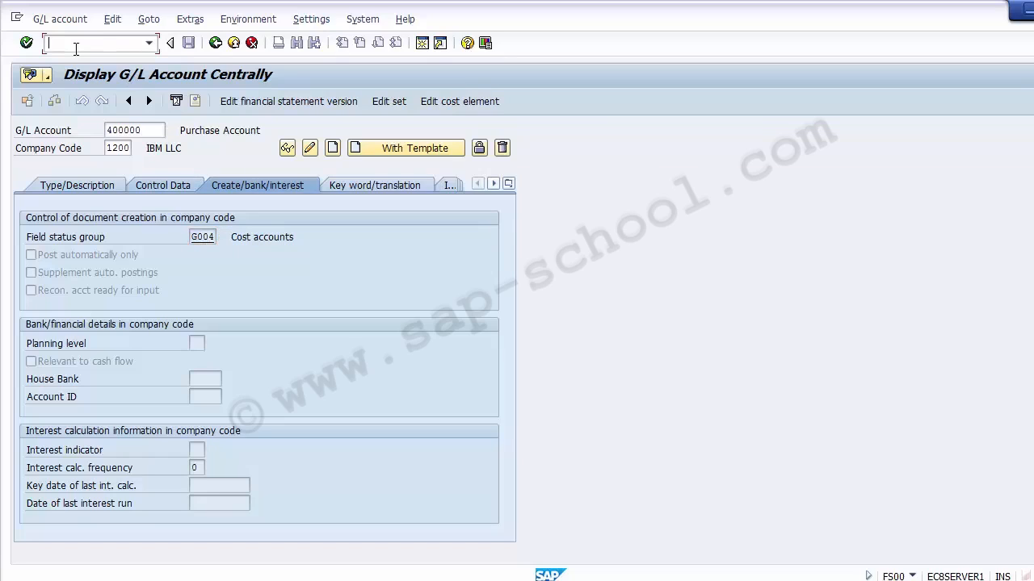
key(F3)
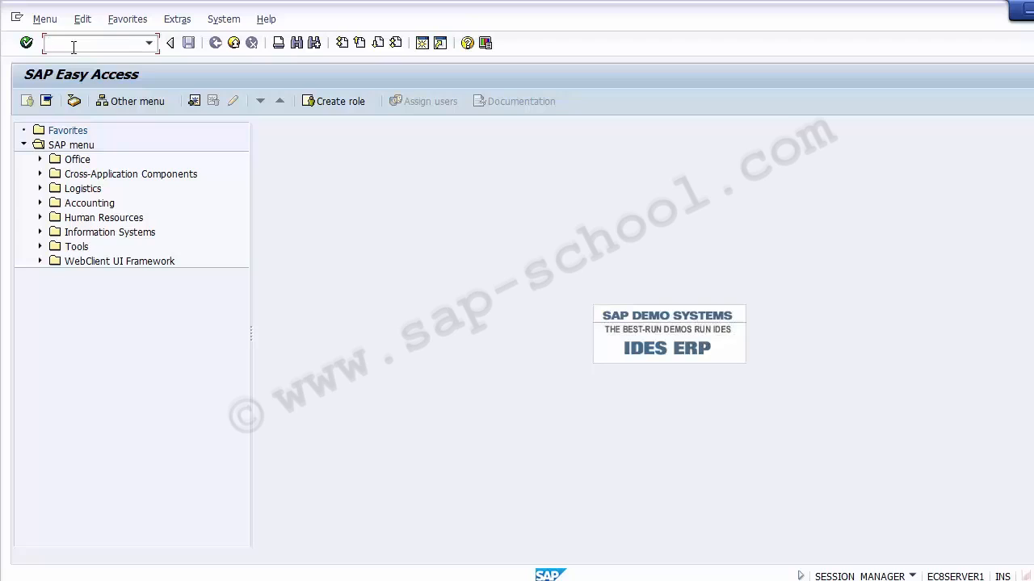
- Open transaction OBC4 and navigate to the additional account assignments of field status group G004 in variant 1200
text(OBCS)
key(BackSpace)
text(4)
key(Return)
text(obc4)
key(Return)
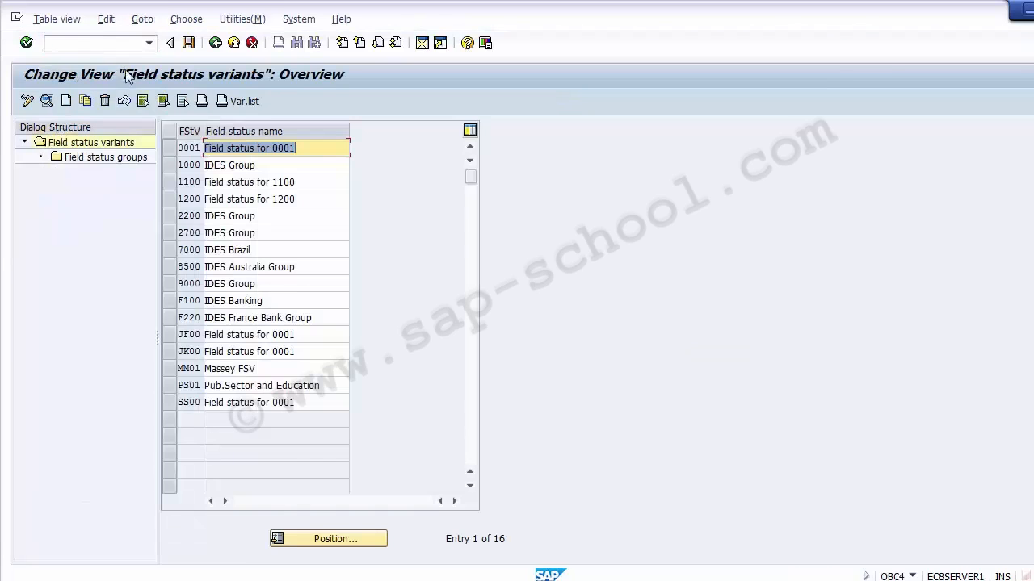
click(181, 199)
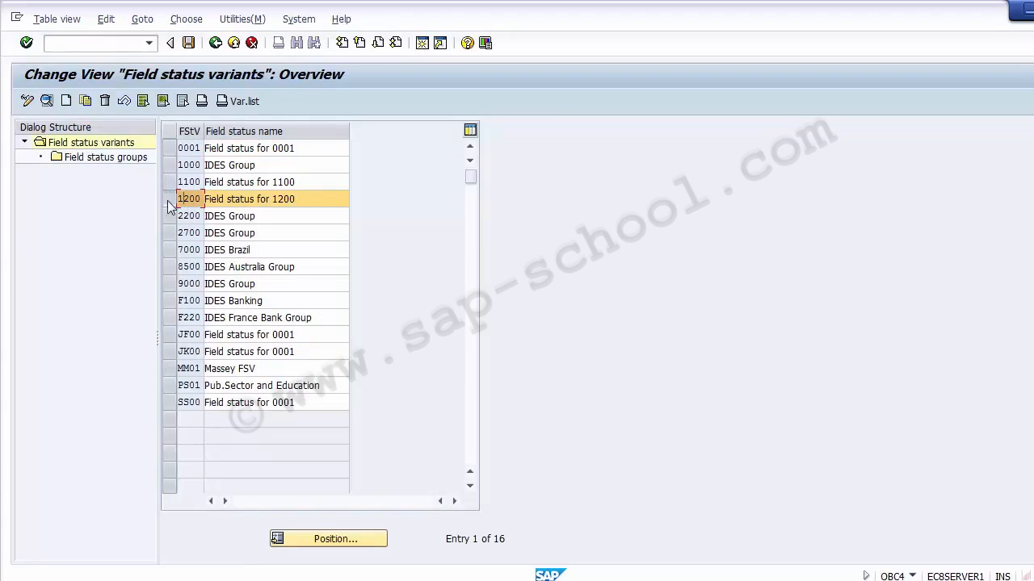
double_click(96, 161)
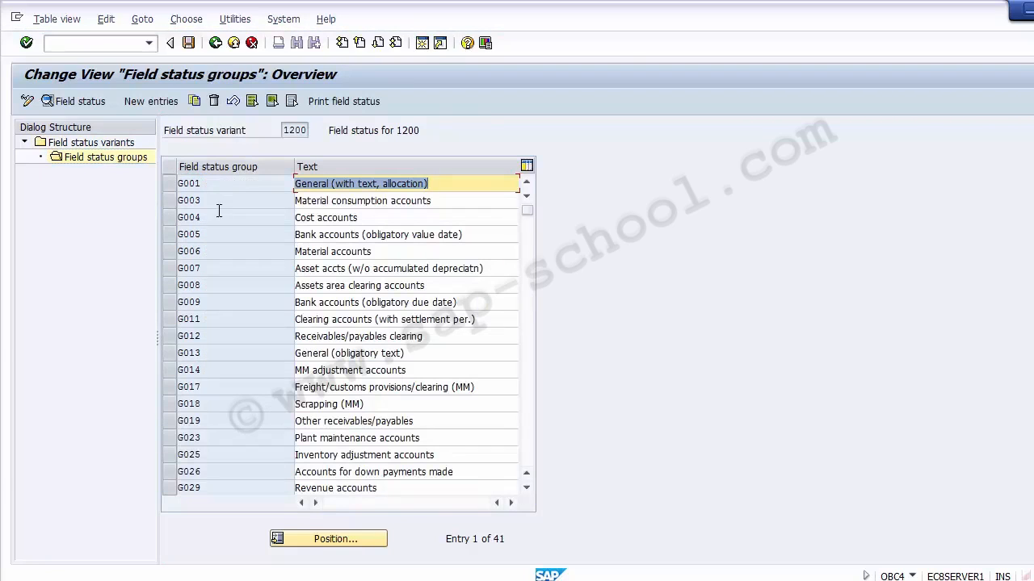
click(218, 211)
click(172, 218)
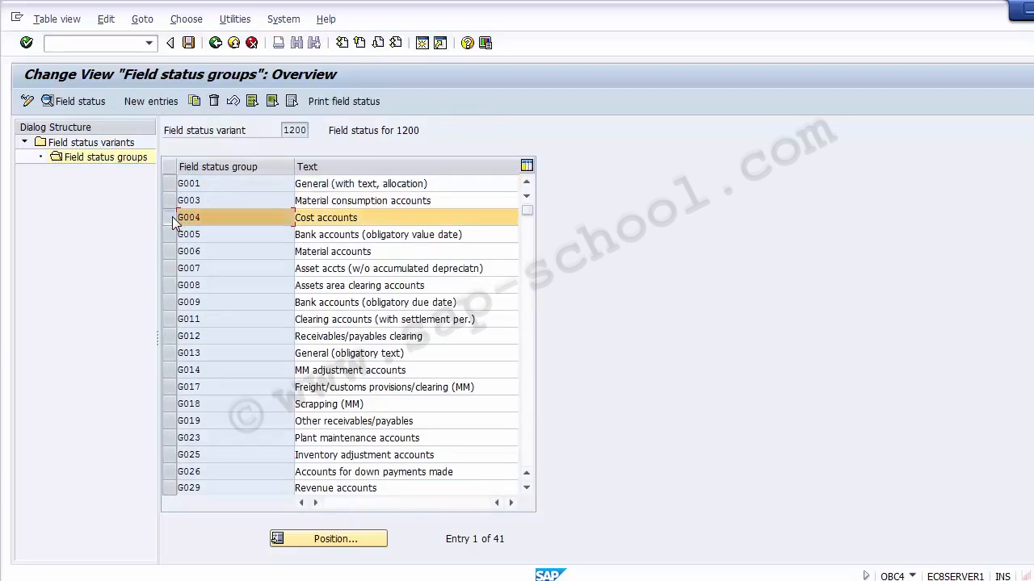
double_click(192, 218)
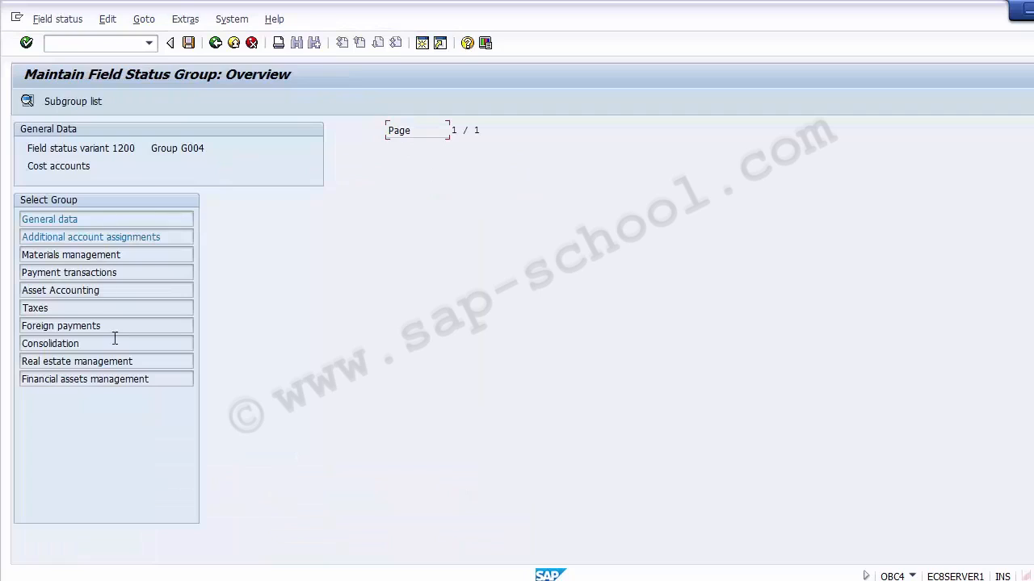
double_click(70, 237)
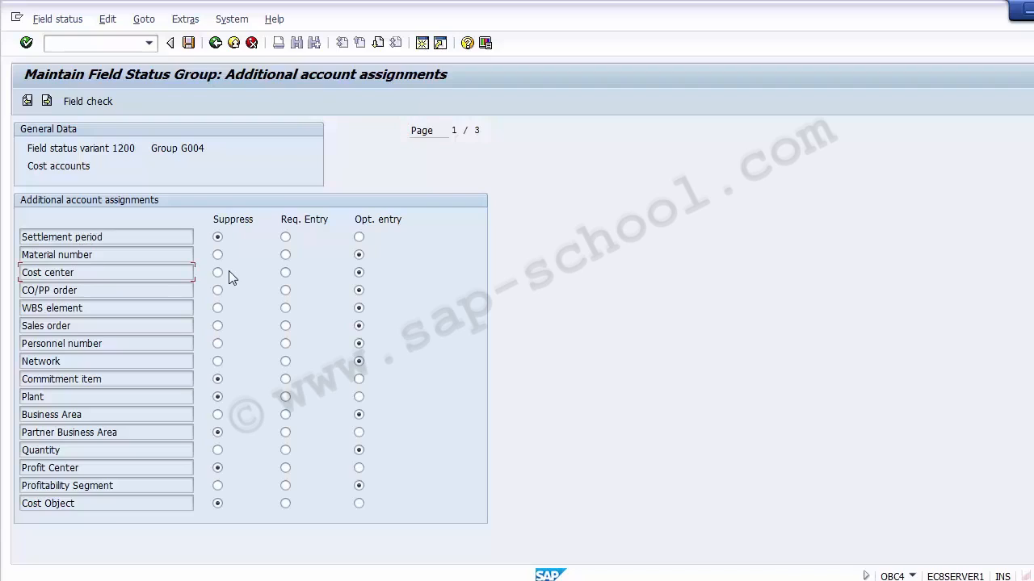
- Make Cost center a required entry in field status group G004 and save it to the customizing request
click(360, 272)
click(286, 272)
click(188, 45)
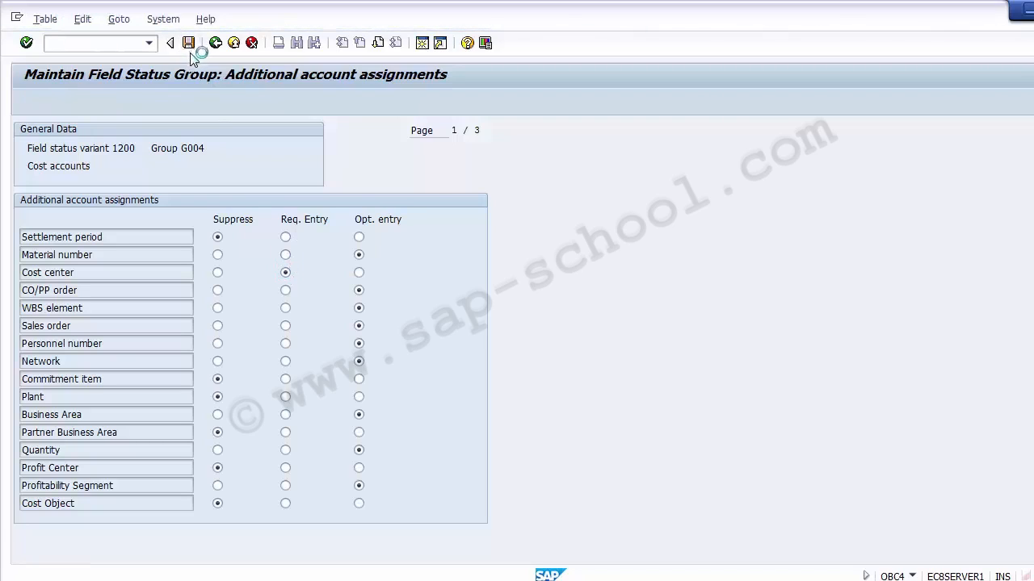
click(235, 273)
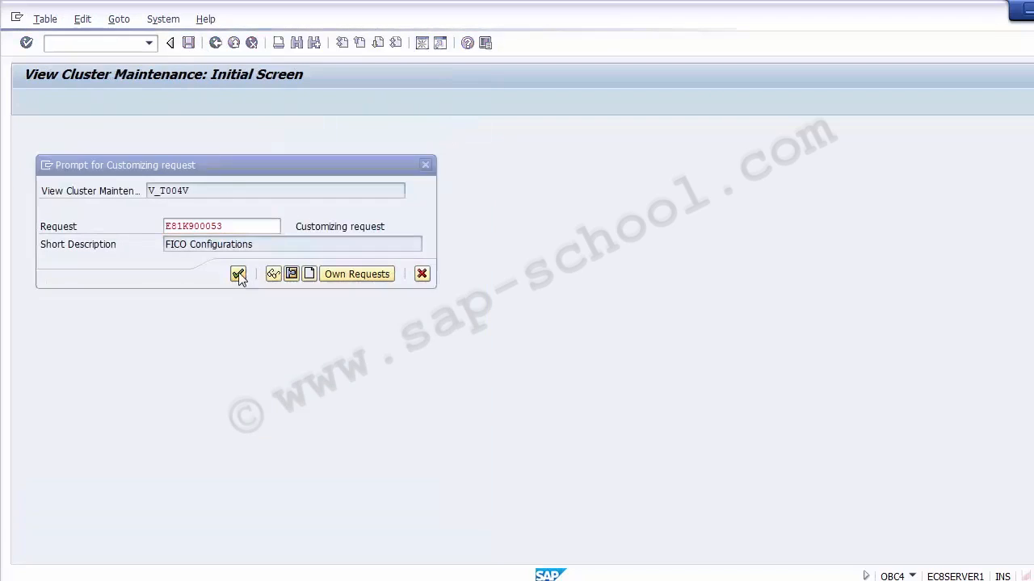
- Exit and reopen transaction OBC4 for the field status variants
click(216, 43)
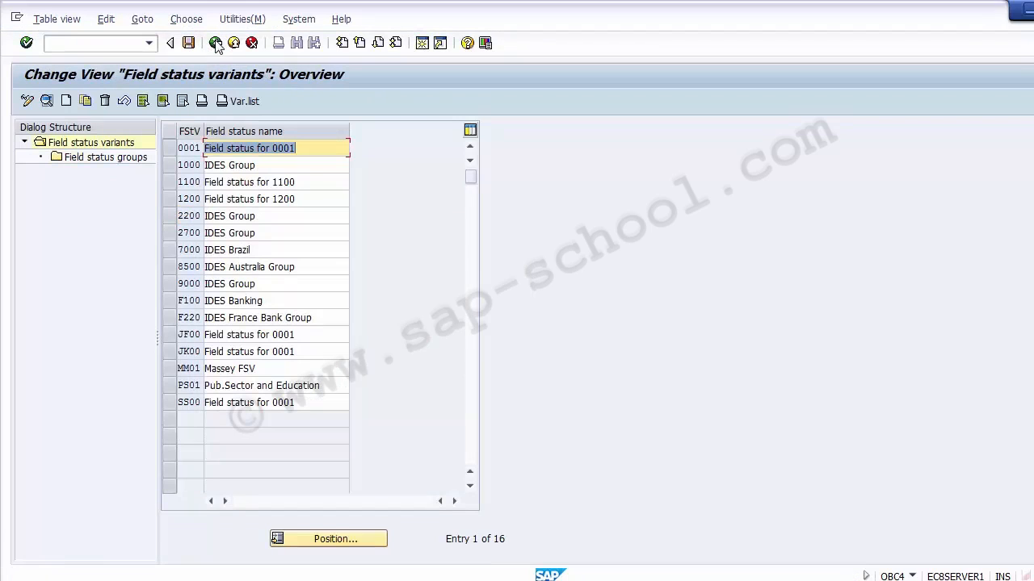
click(233, 43)
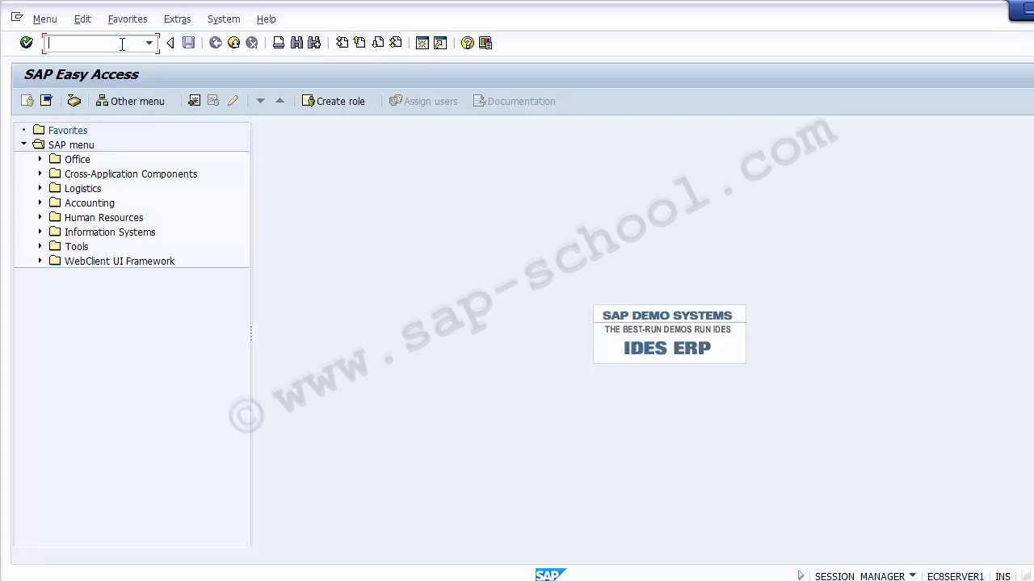
text(obc4)
key(Return)
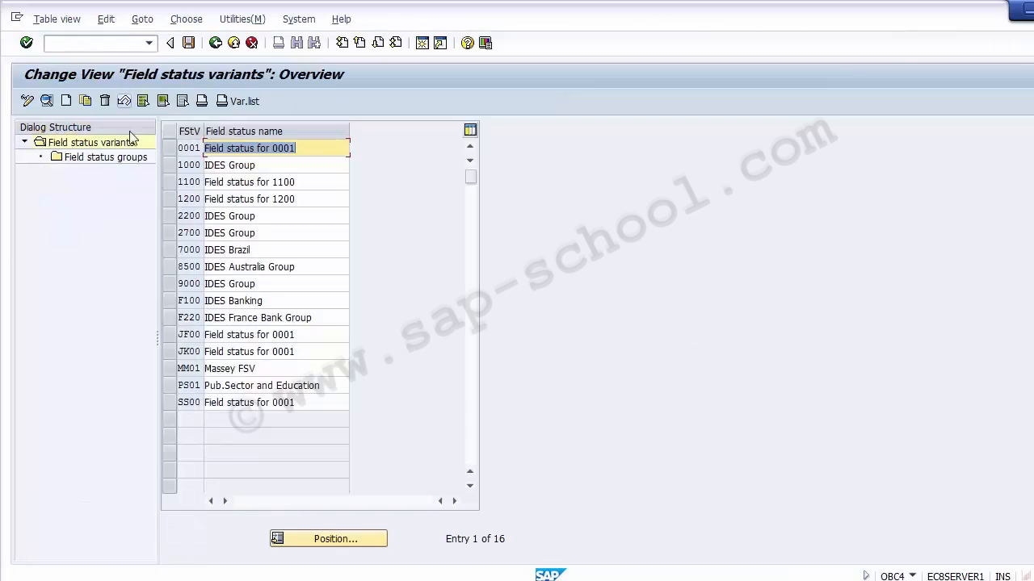
- Make Profit Center a required entry in field status group G029 of variant 1200, save it to the customizing request, and exit
click(169, 198)
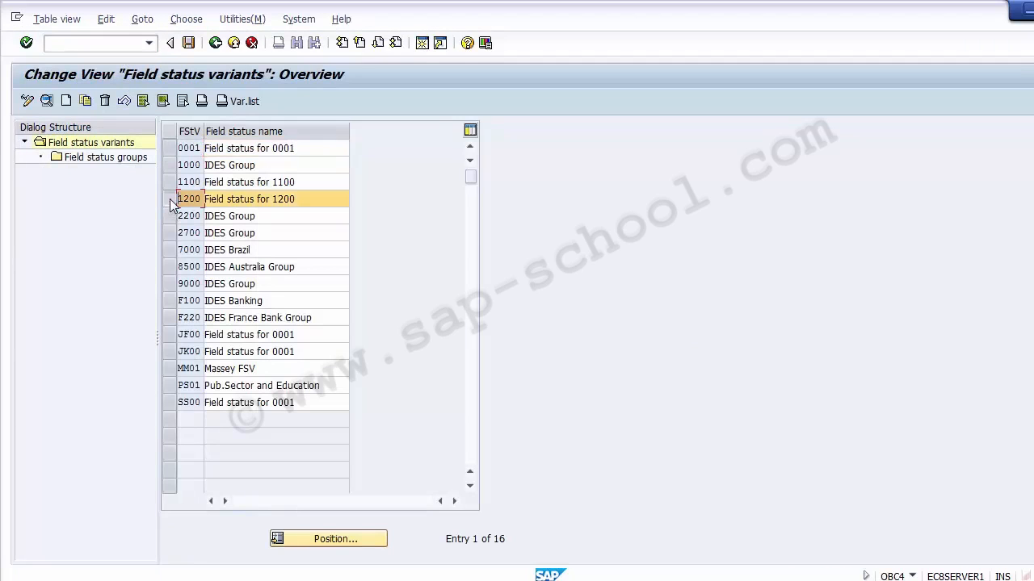
click(97, 158)
double_click(97, 160)
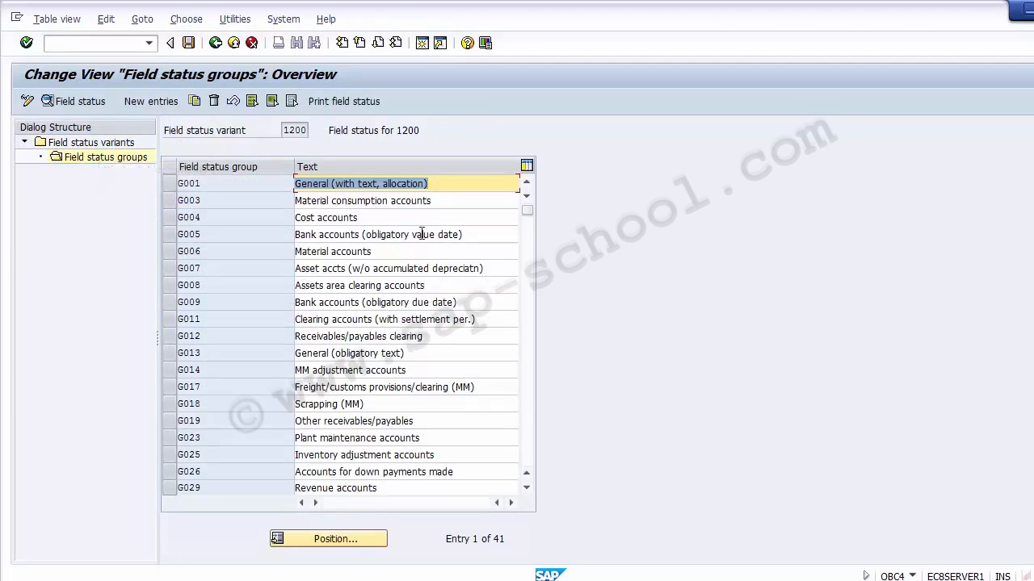
click(371, 491)
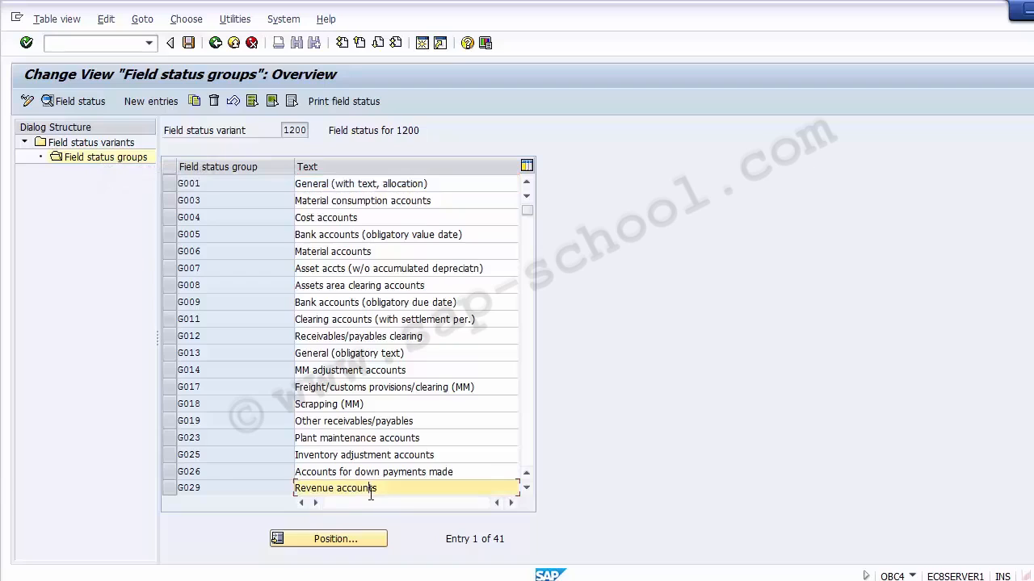
click(184, 490)
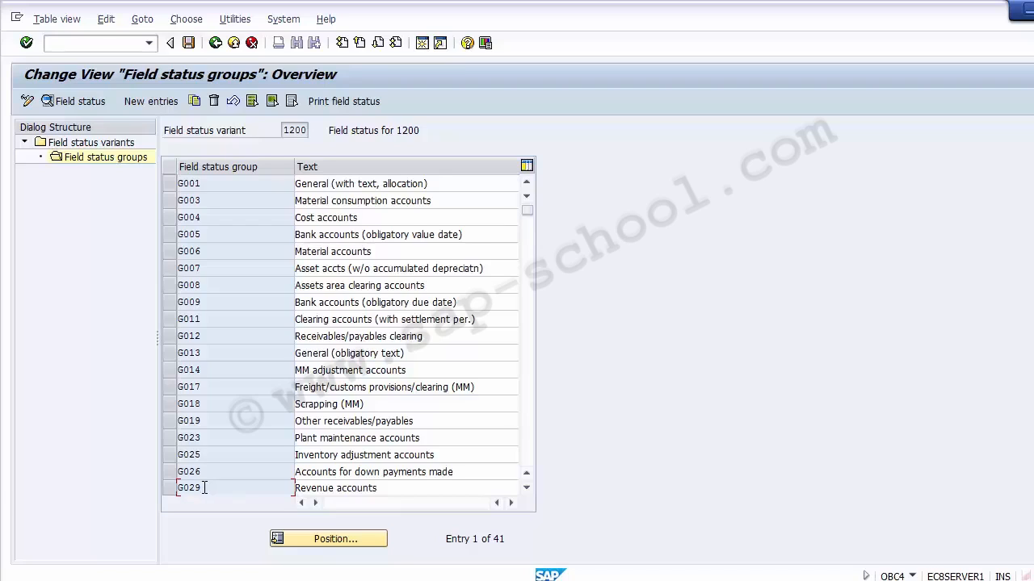
double_click(204, 488)
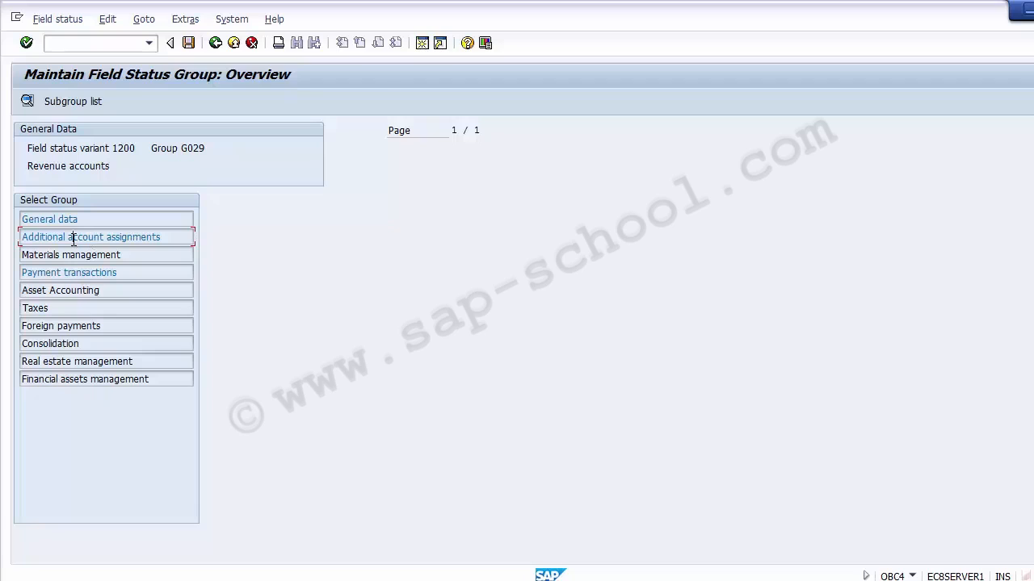
double_click(73, 238)
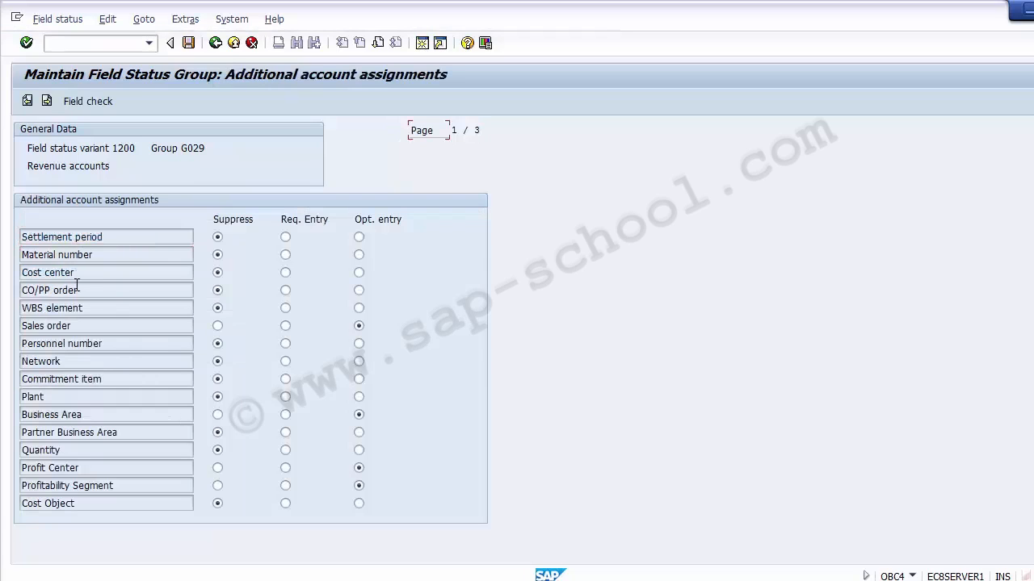
click(89, 467)
click(187, 47)
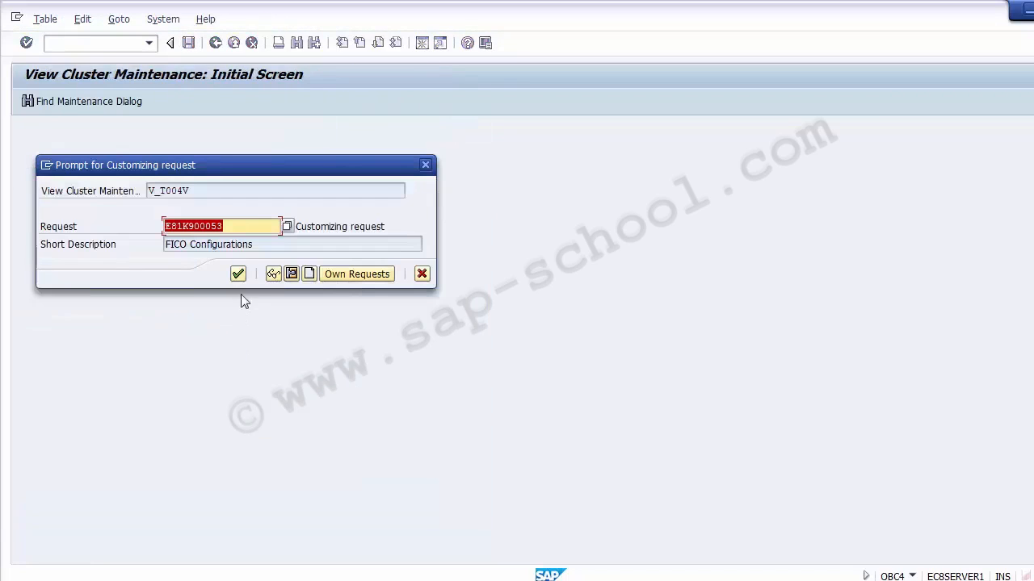
click(238, 274)
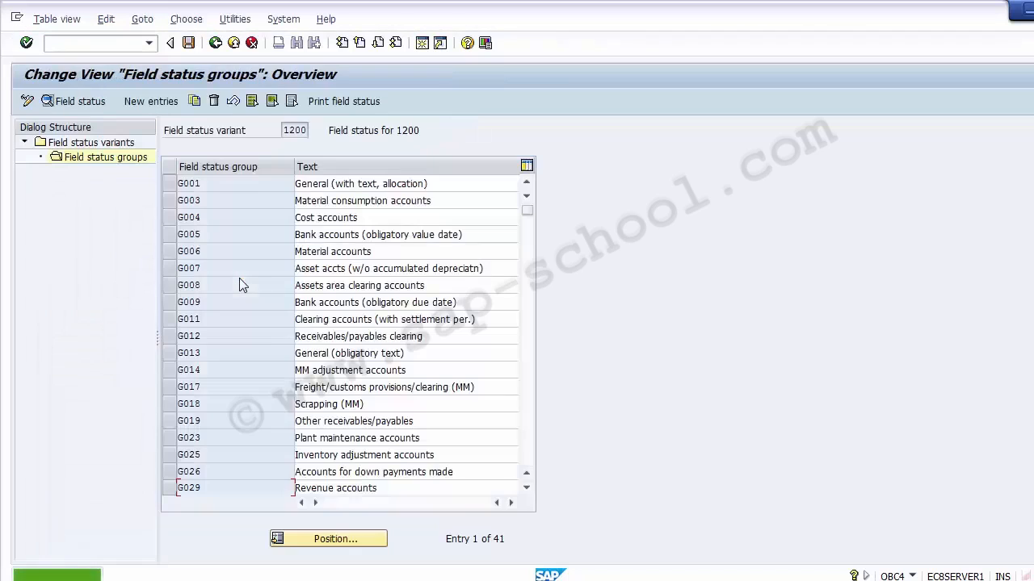
click(233, 43)
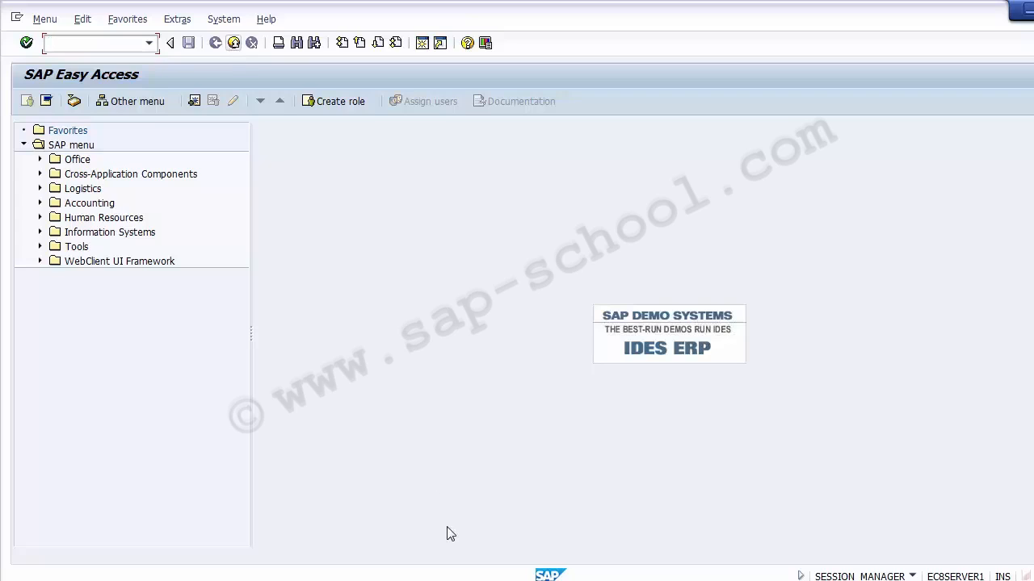
- Review the unit testing checklist on the PowerPoint slide, then return to the SAP Easy Access session
click(469, 580)
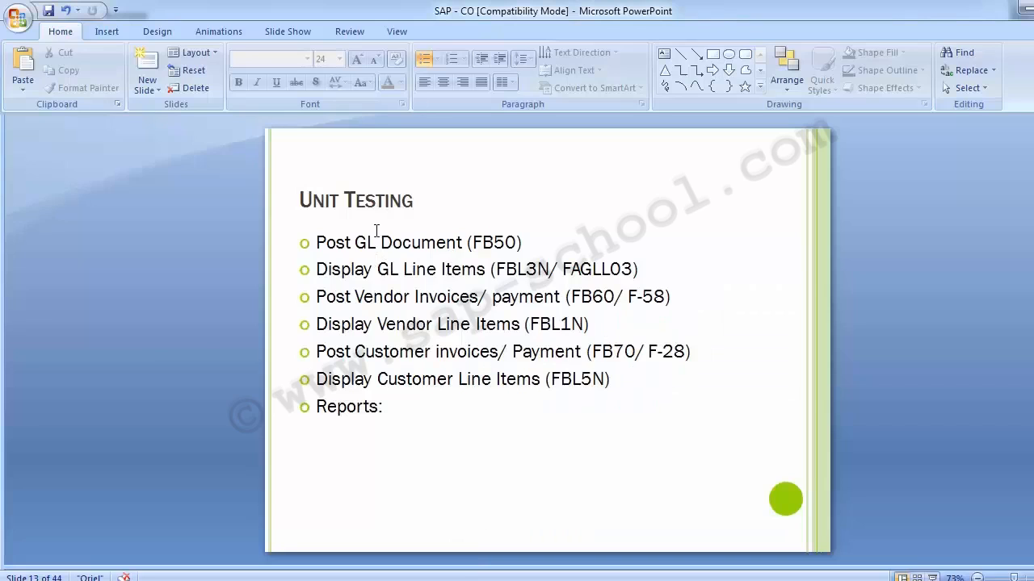
click(408, 379)
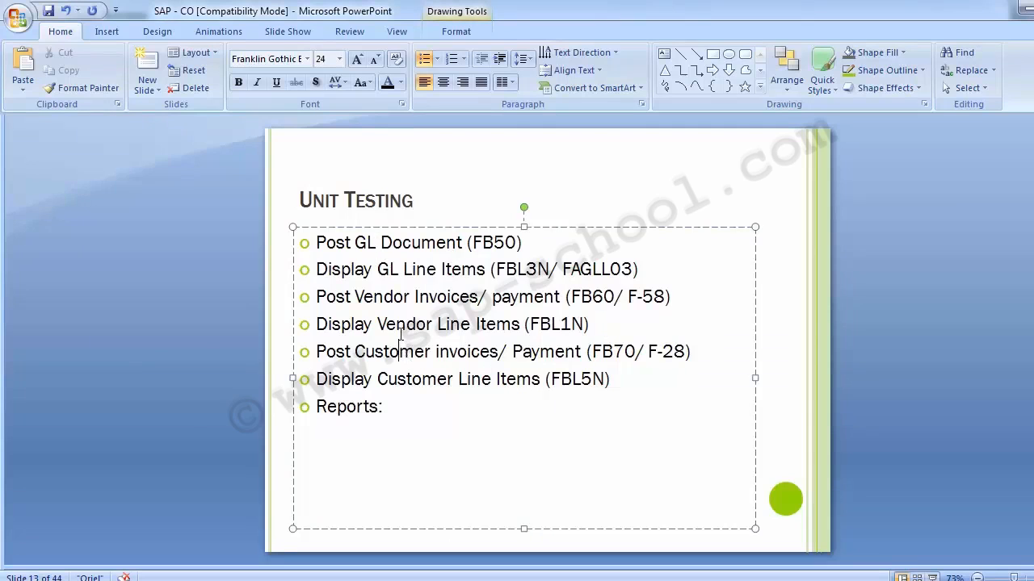
click(207, 331)
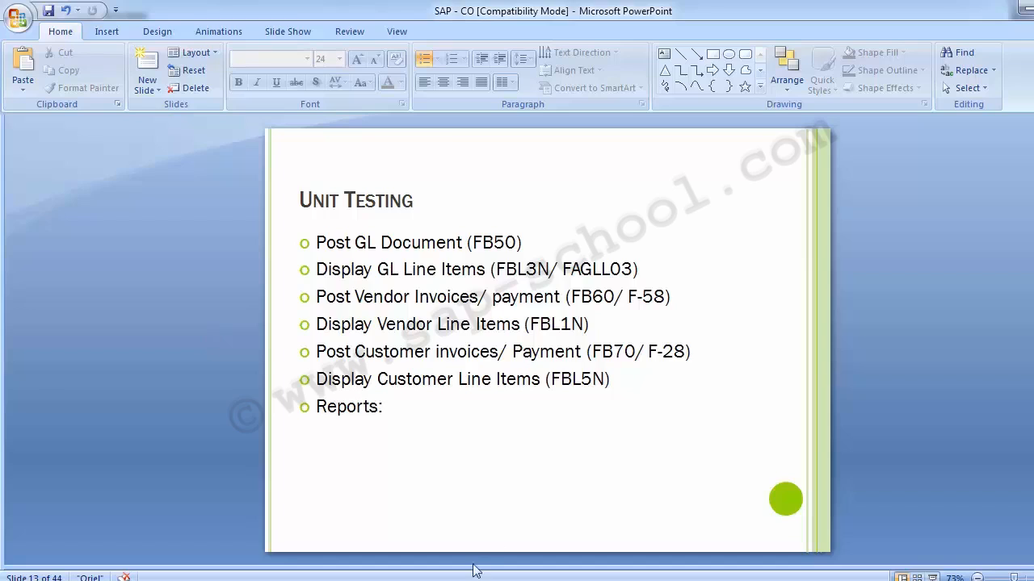
mouse_move(476, 571)
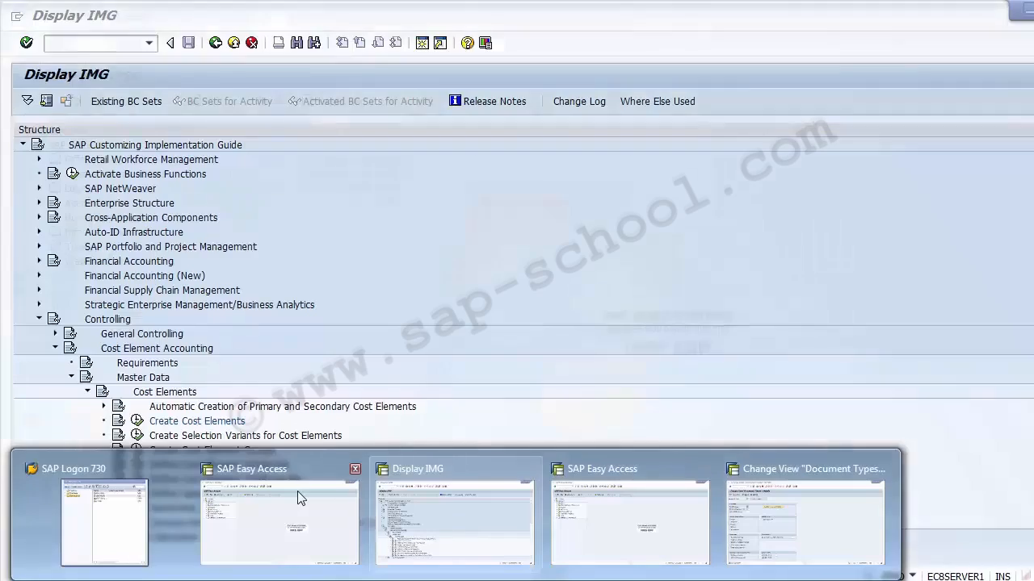
click(297, 493)
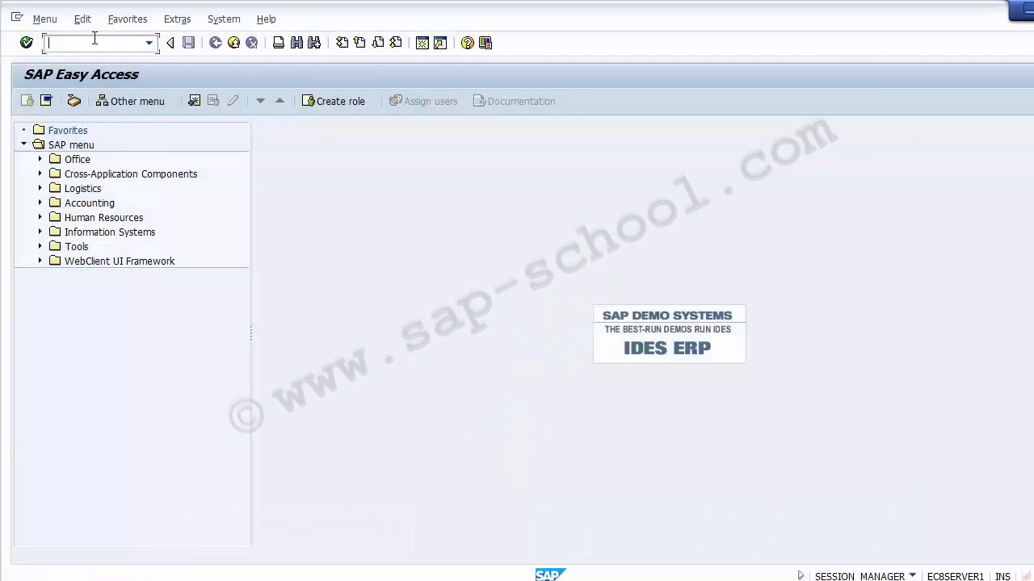
- Open transaction FAGLL03 and clear the G/L account so only company code 1200 is selected
text(FAGLL03)
key(Return)
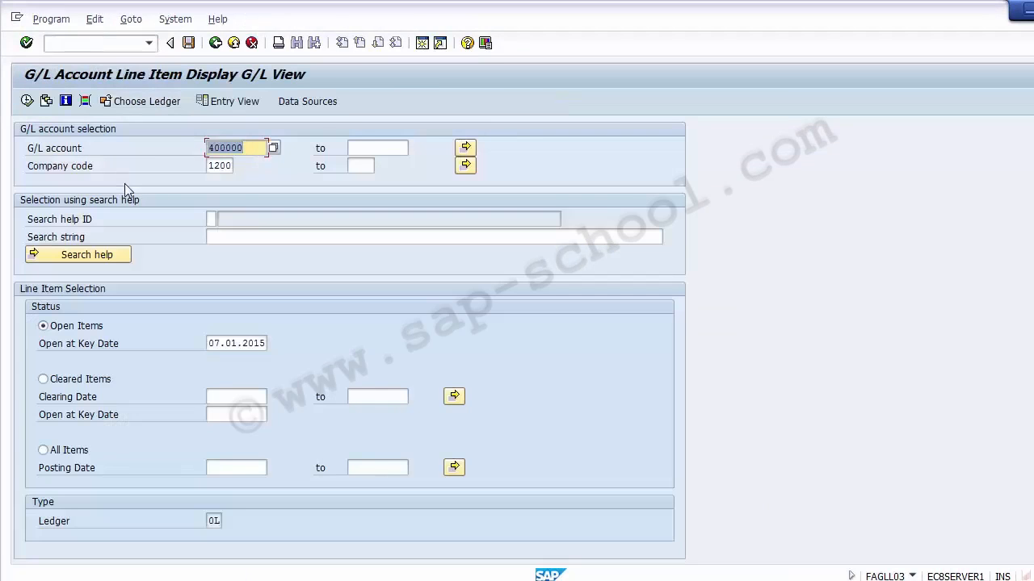
key(Delete)
click(111, 164)
click(207, 171)
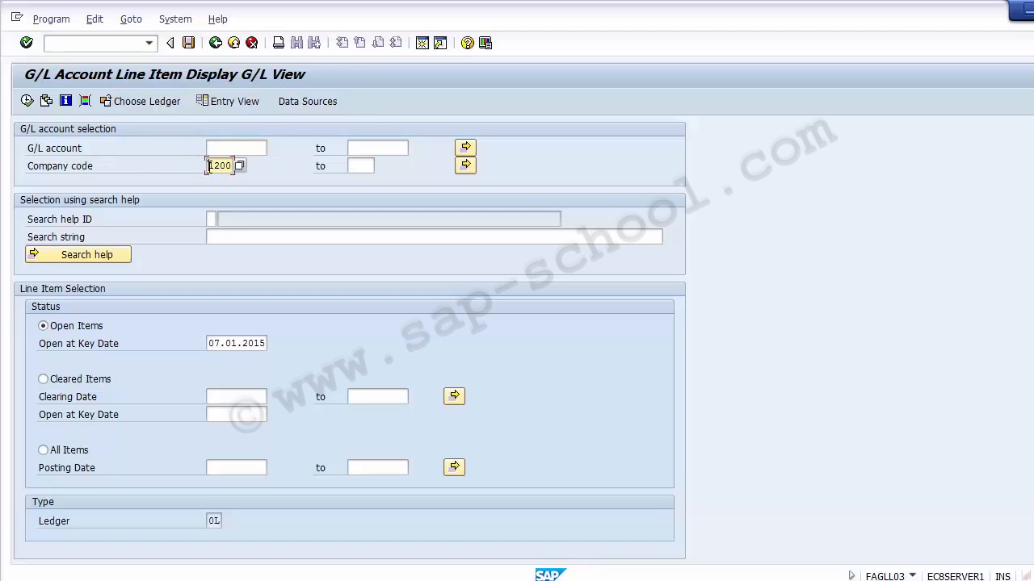
- Add Profit Center from General Ledger Line Items as a custom dynamic selection
click(89, 103)
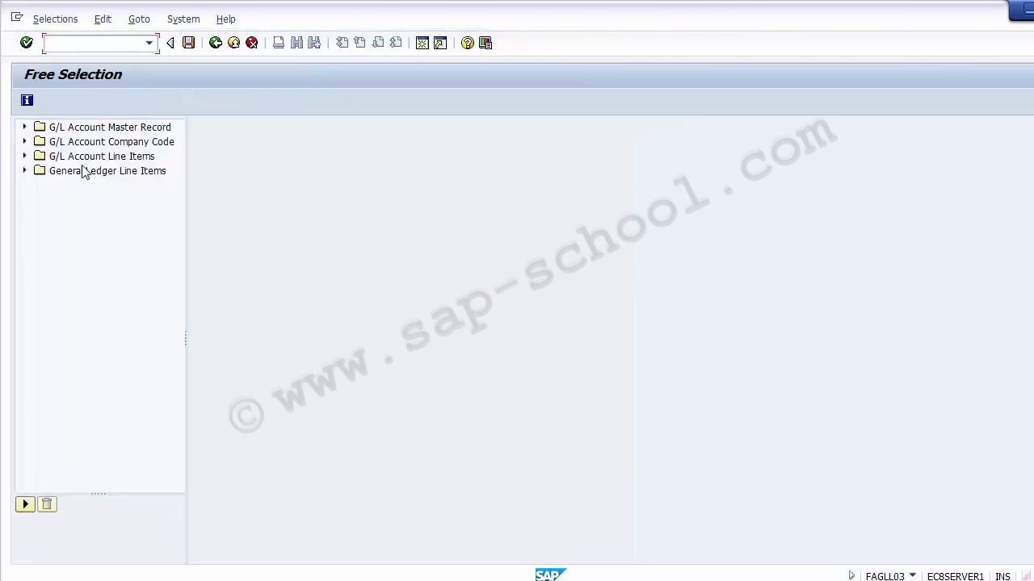
click(25, 171)
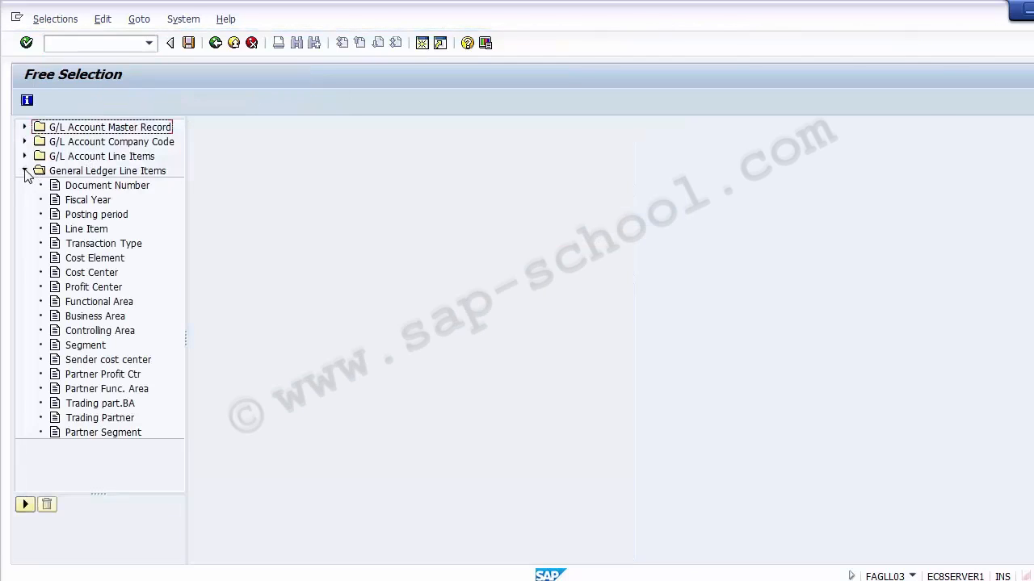
click(94, 288)
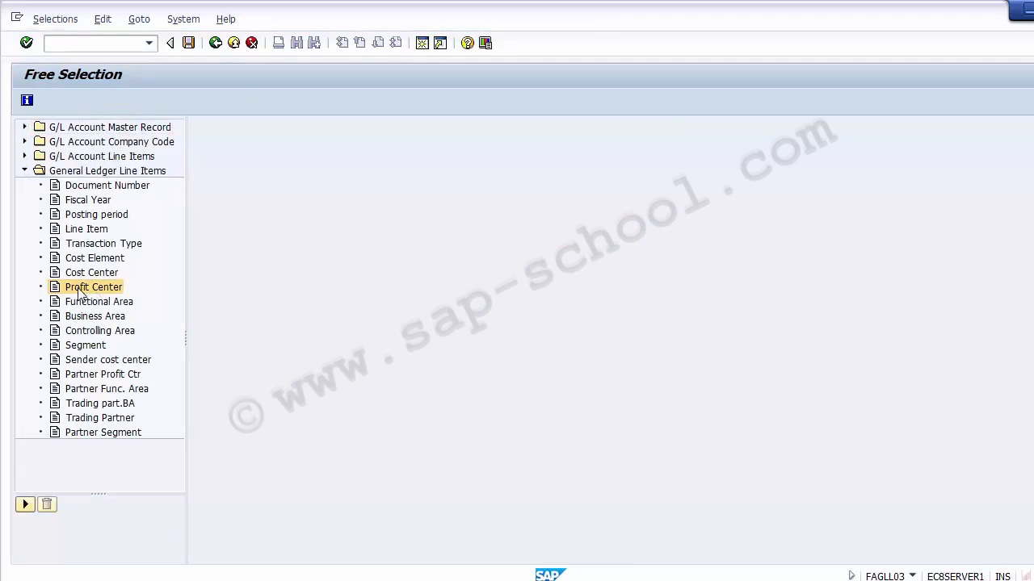
drag(80, 294, 425, 176)
click(413, 164)
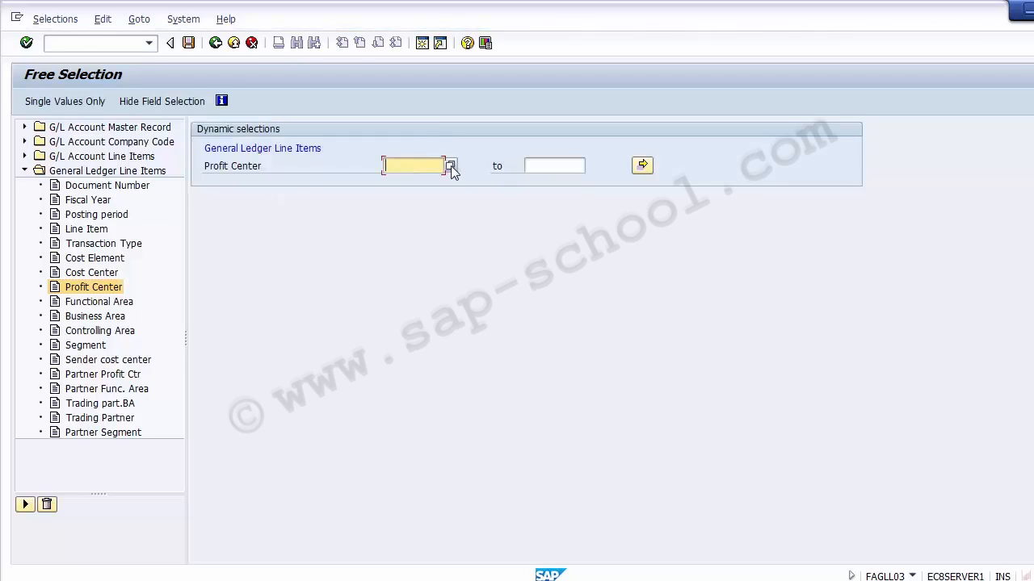
- Pick profit center 11000 from the standard hierarchy and save the custom selection
click(452, 167)
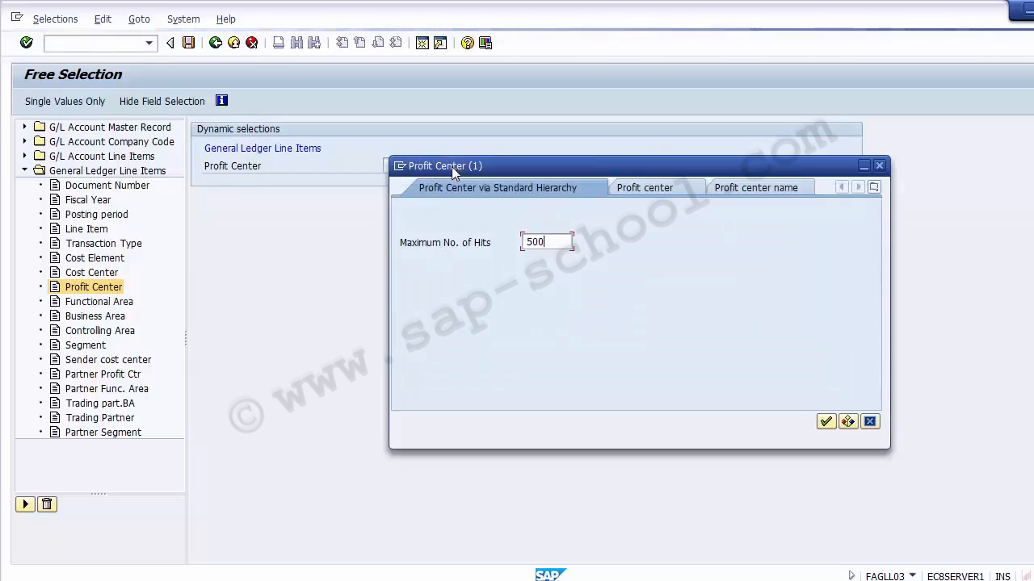
key(Escape)
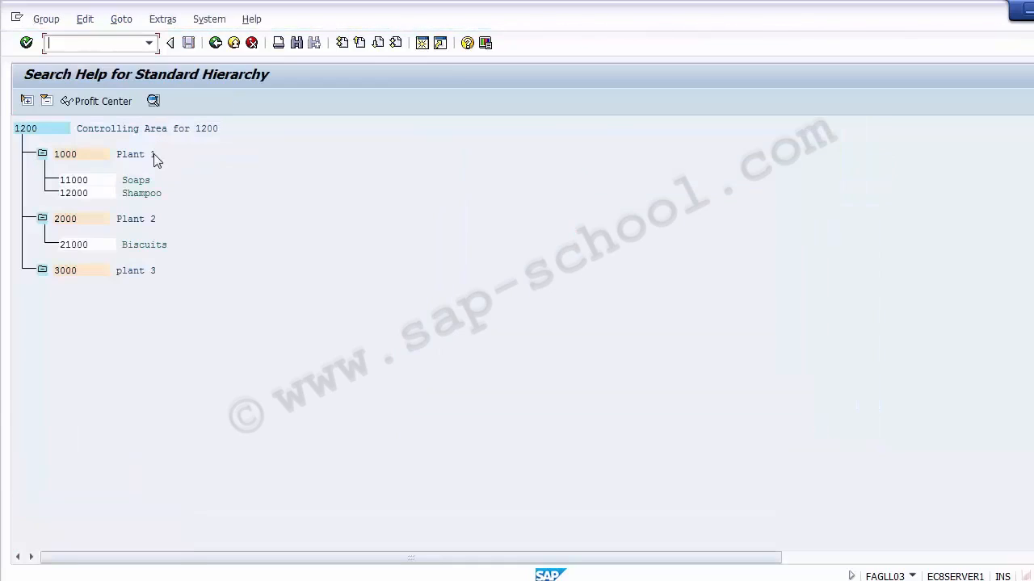
click(70, 156)
click(73, 181)
click(77, 198)
click(78, 180)
double_click(71, 180)
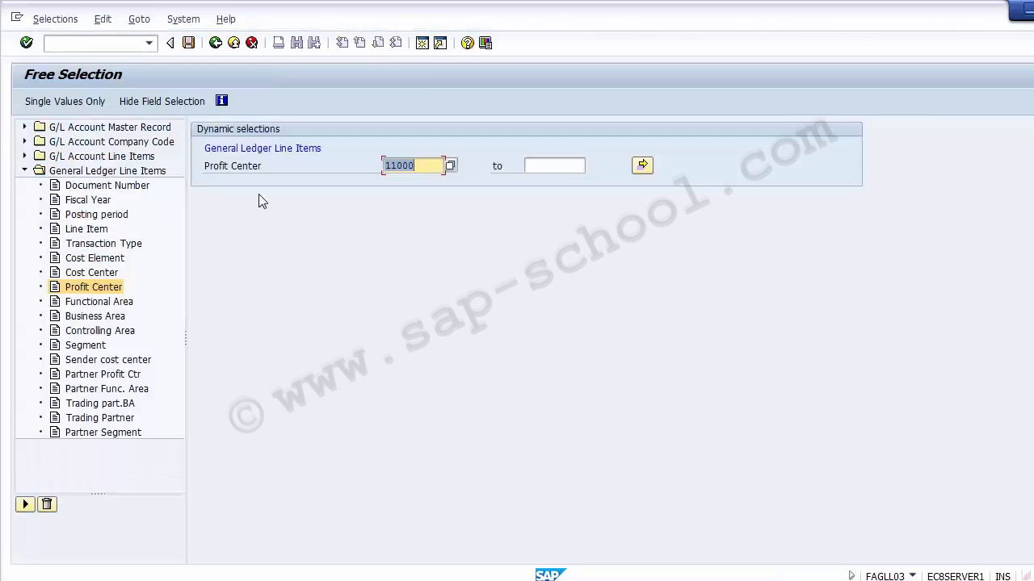
click(190, 47)
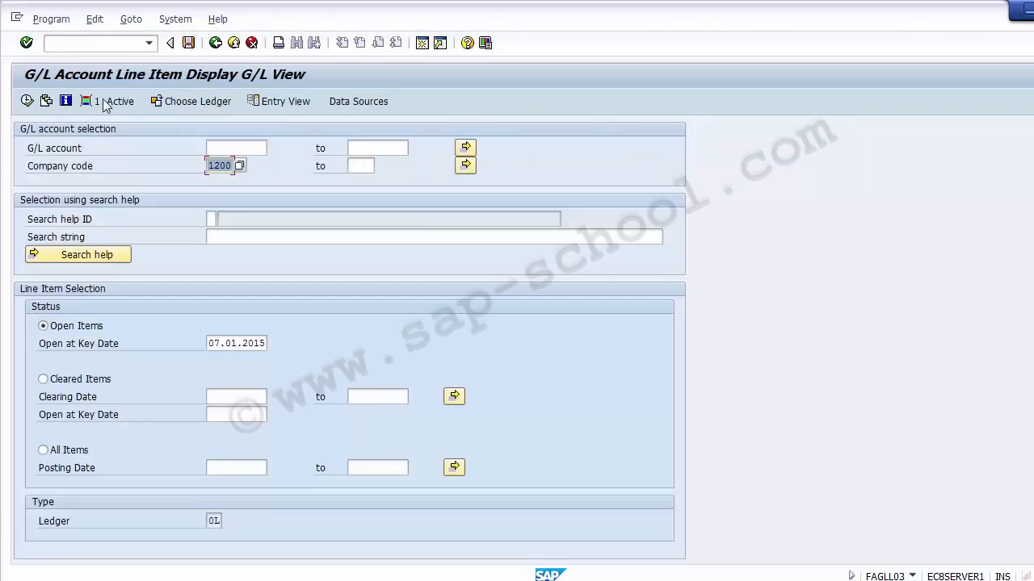
- Run the G/L line item report and examine the profit center on the listed documents
click(28, 106)
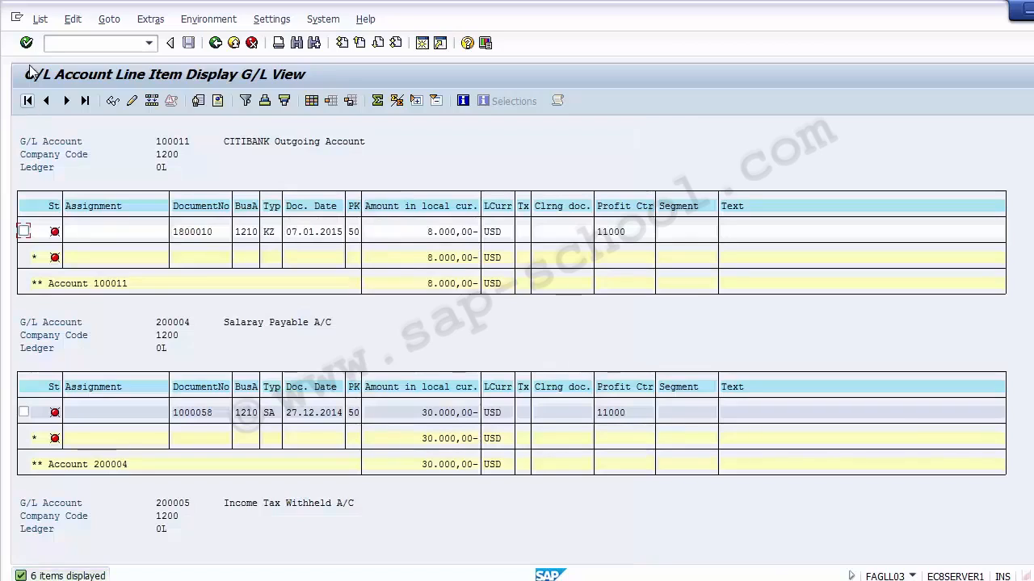
click(430, 231)
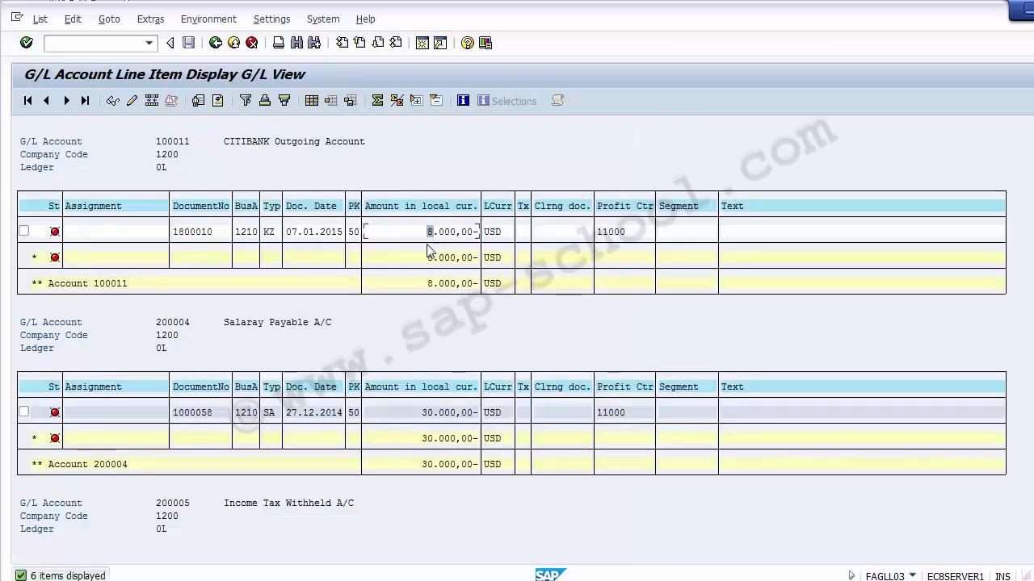
click(638, 234)
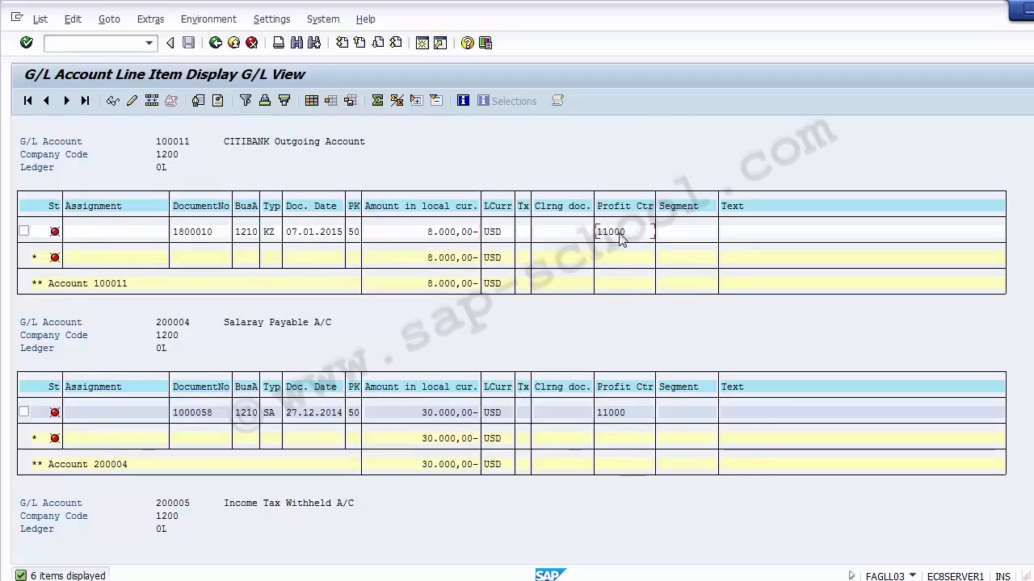
click(617, 414)
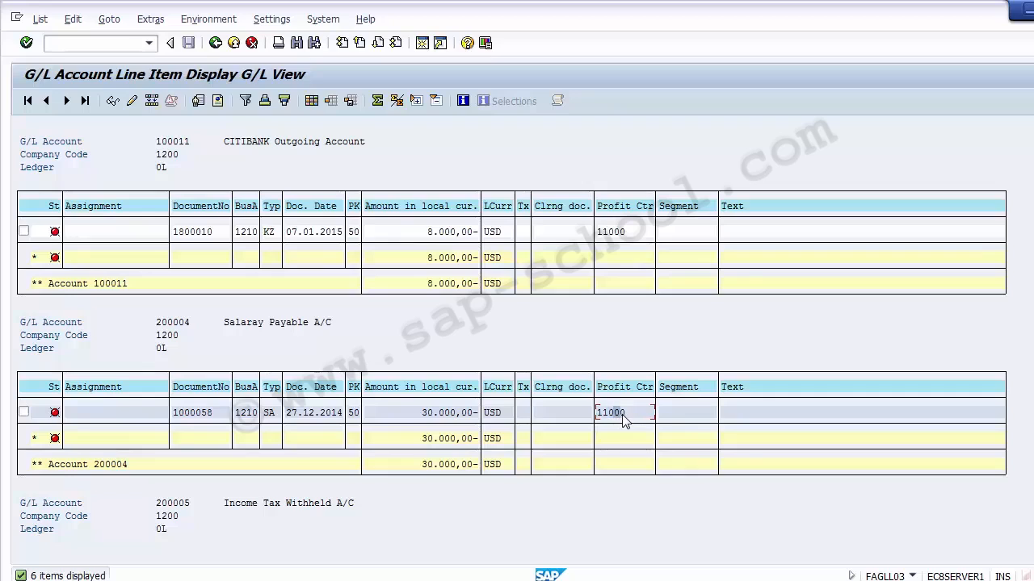
click(621, 233)
- Exit the G/L line item report and switch back to the SAP Easy Access window
click(233, 42)
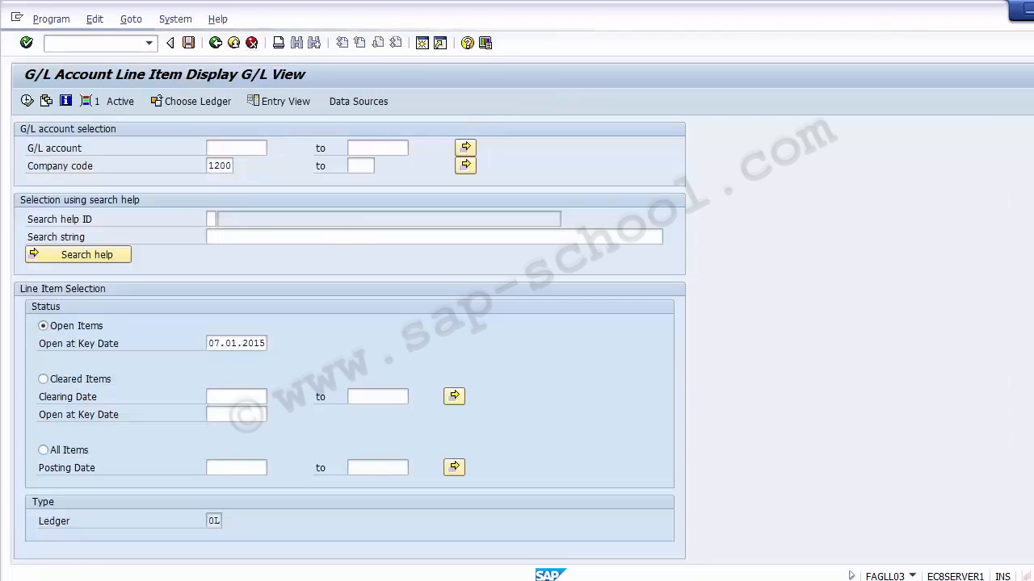
click(234, 43)
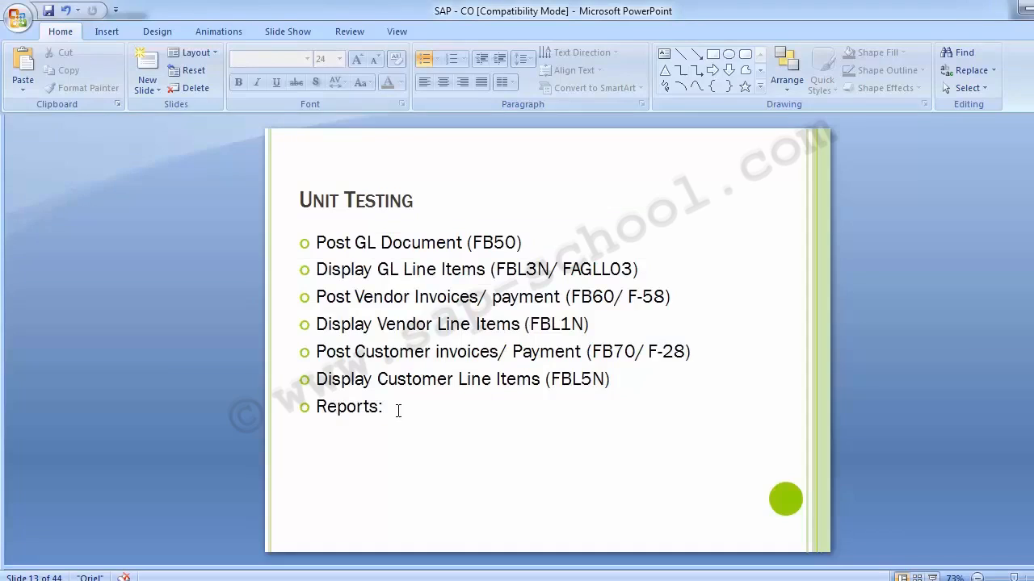
drag(398, 411, 326, 407)
click(147, 325)
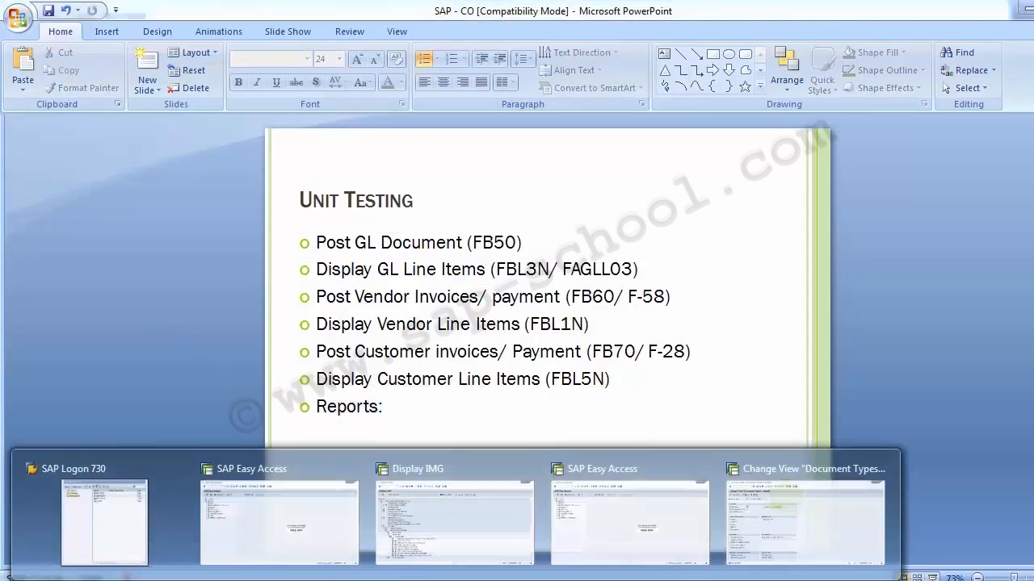
click(272, 536)
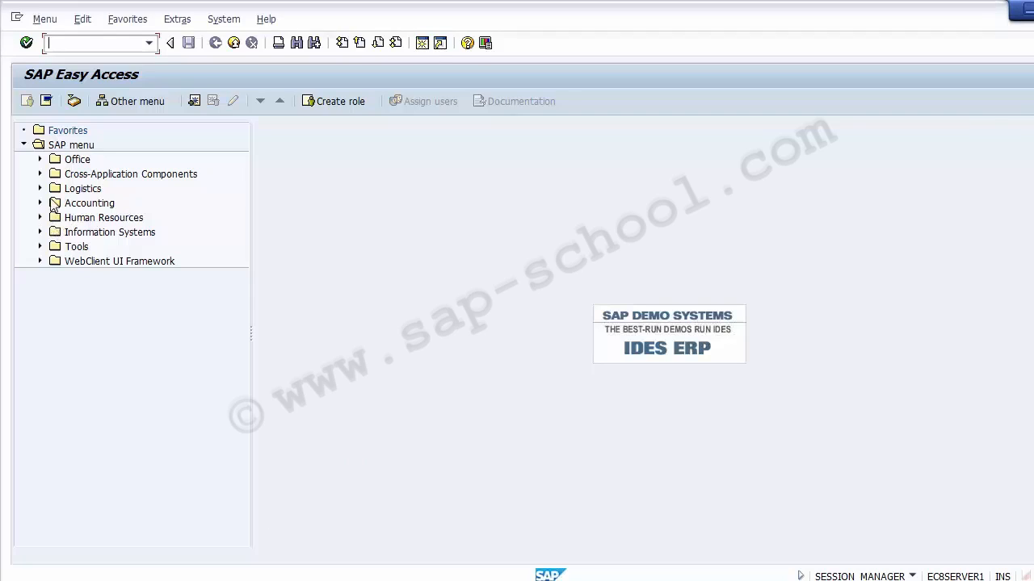
- Expand the SAP menu through Accounting and Controlling down to the Cost Center Accounting information system reports
click(42, 234)
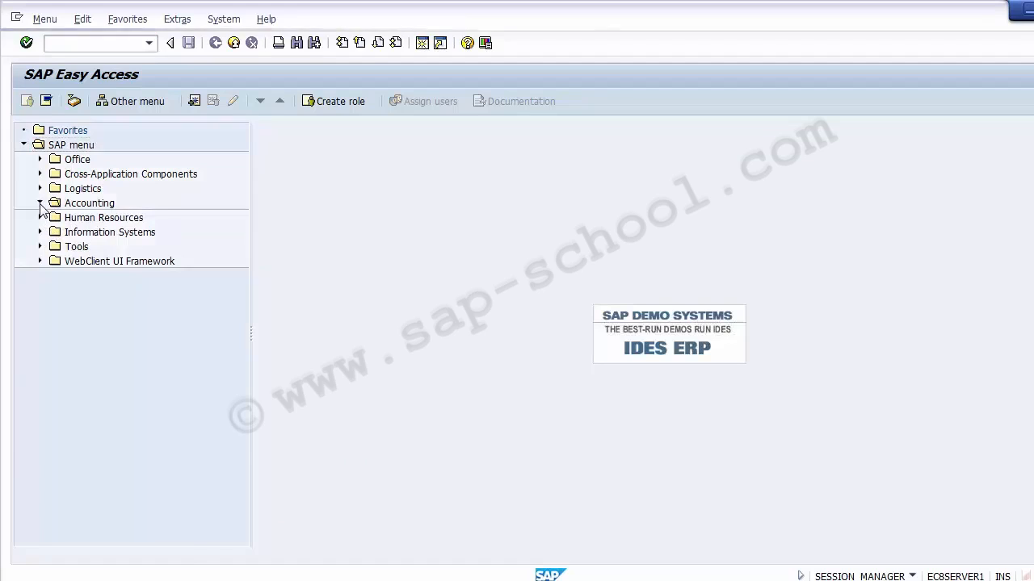
click(41, 203)
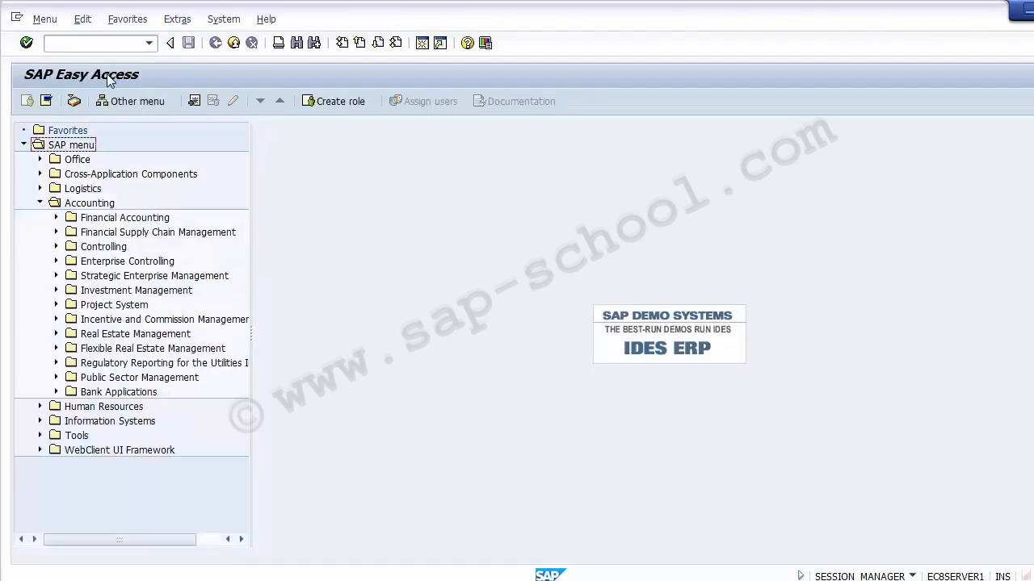
click(132, 263)
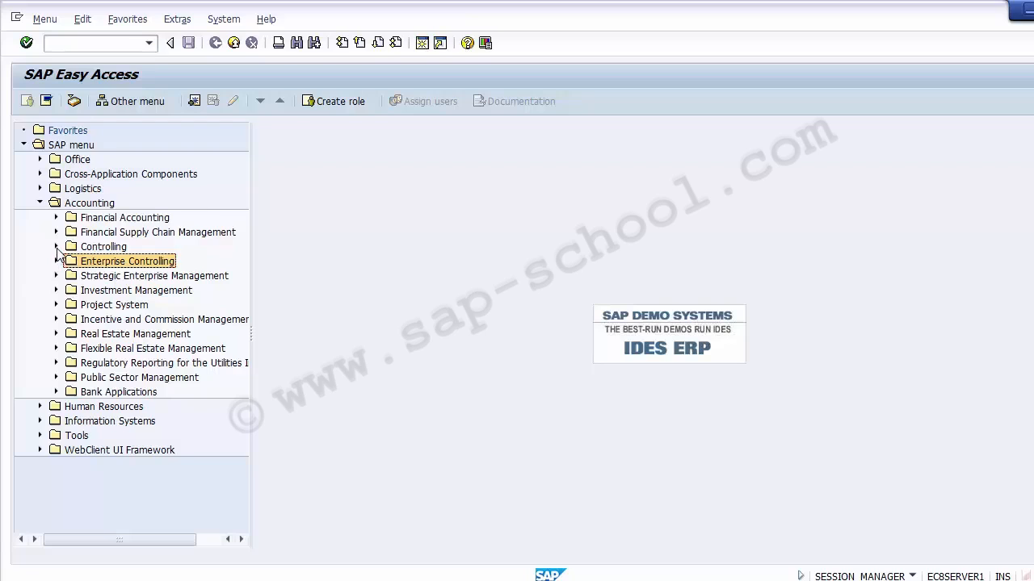
click(56, 247)
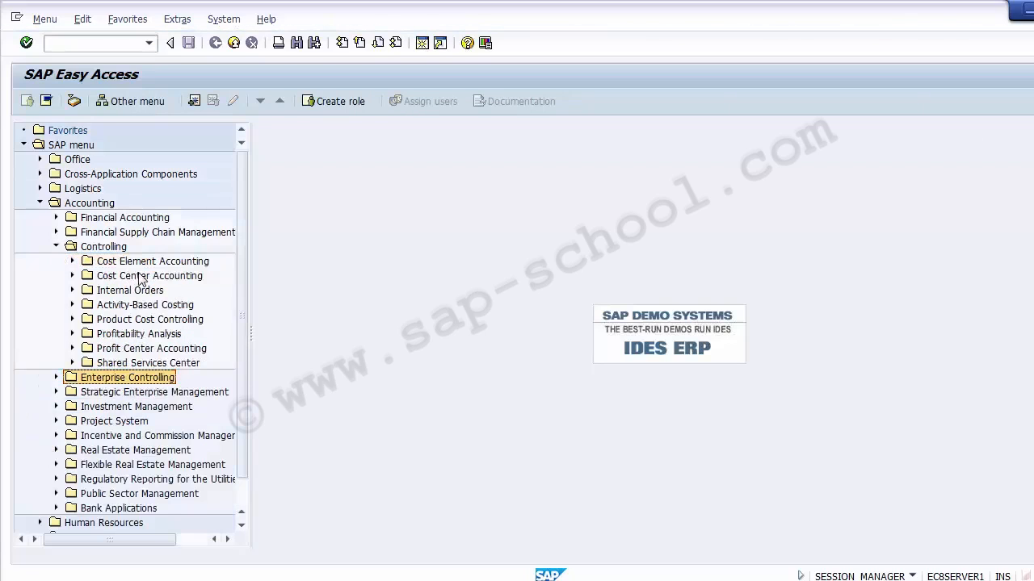
click(143, 277)
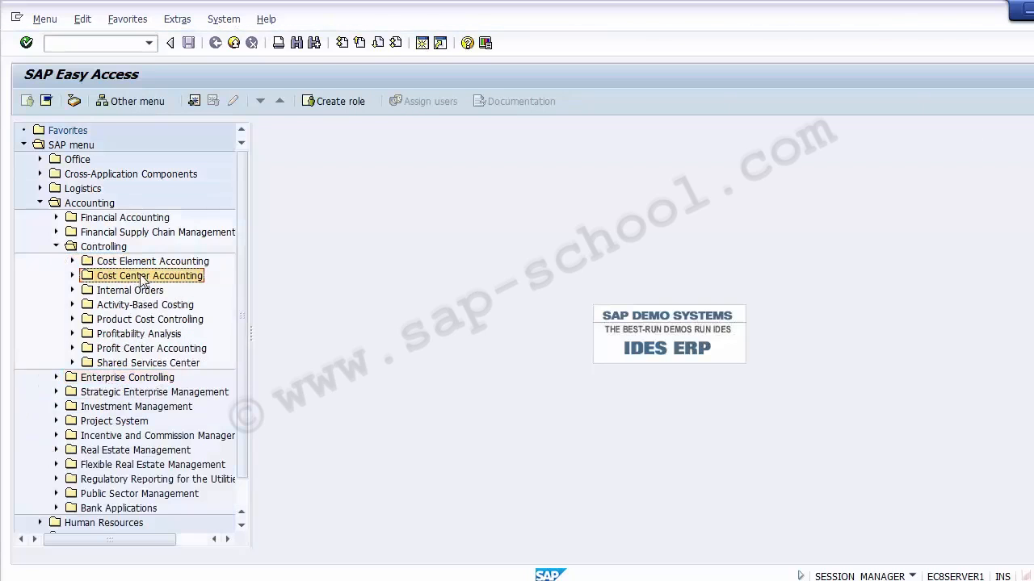
click(73, 276)
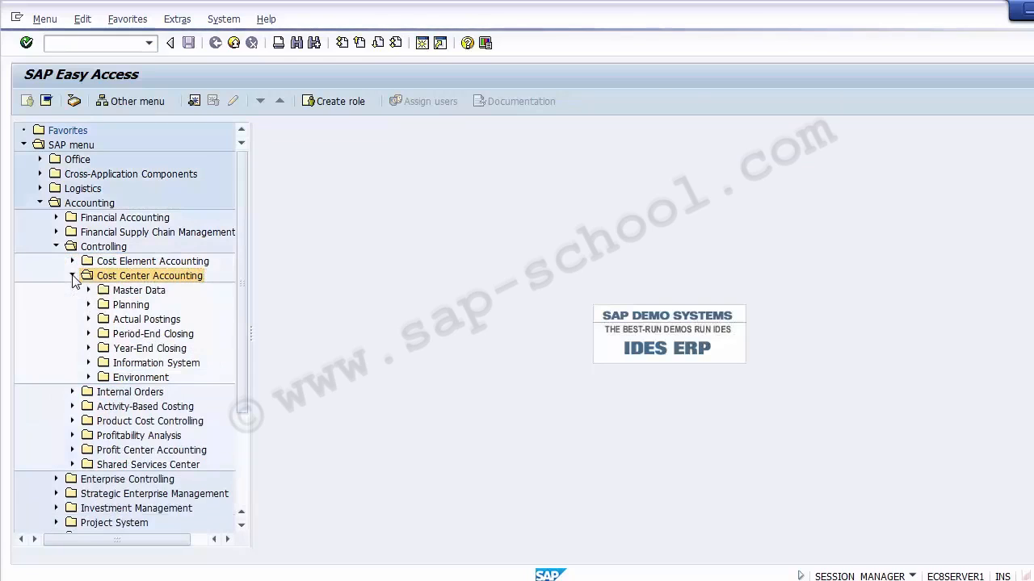
click(123, 320)
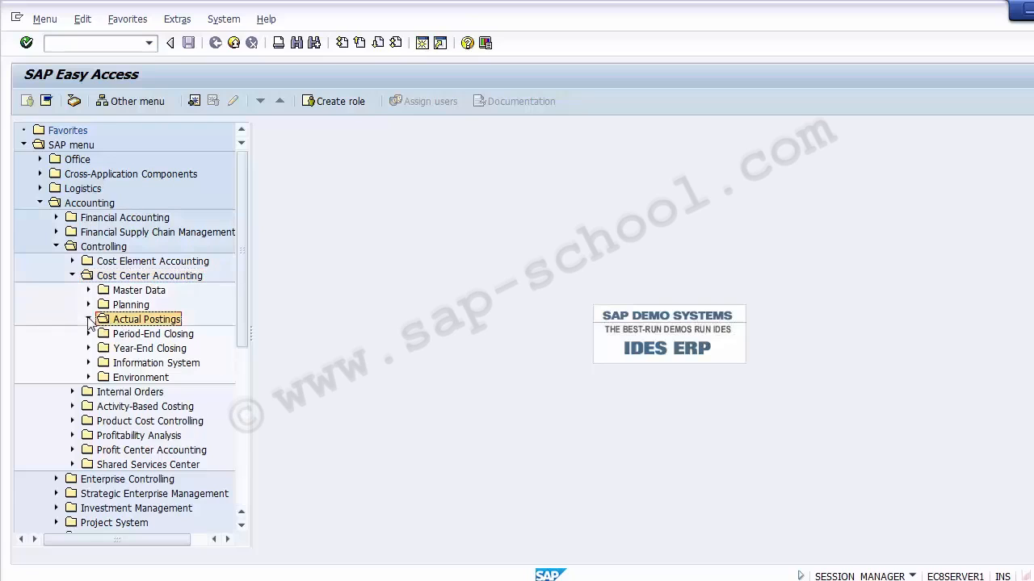
click(89, 319)
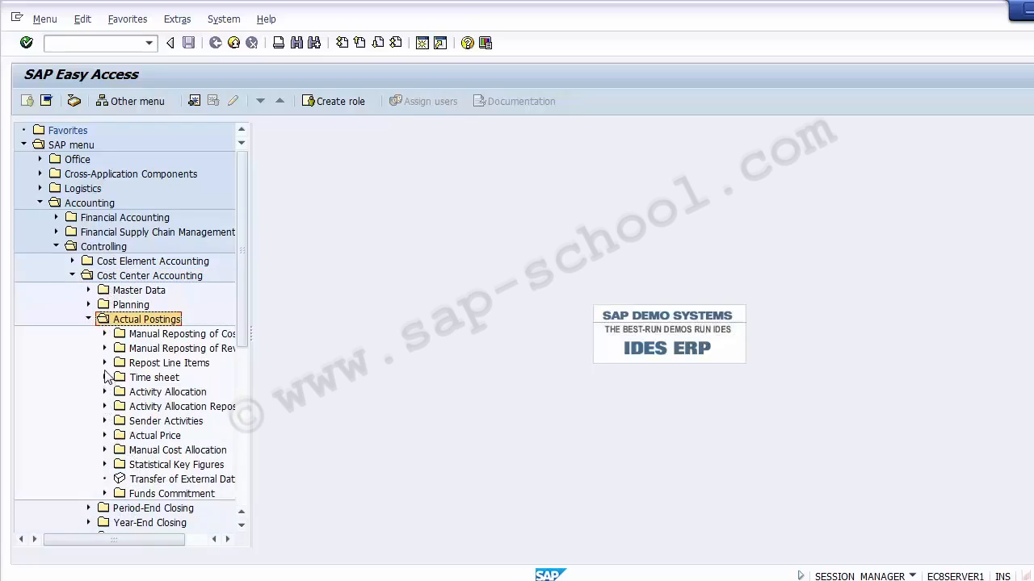
click(104, 335)
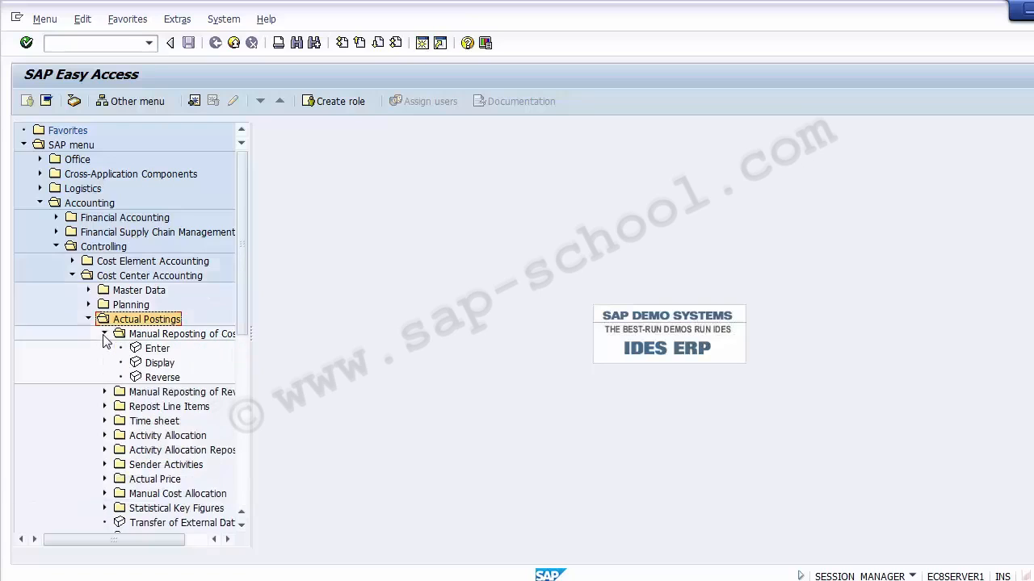
click(104, 334)
click(89, 319)
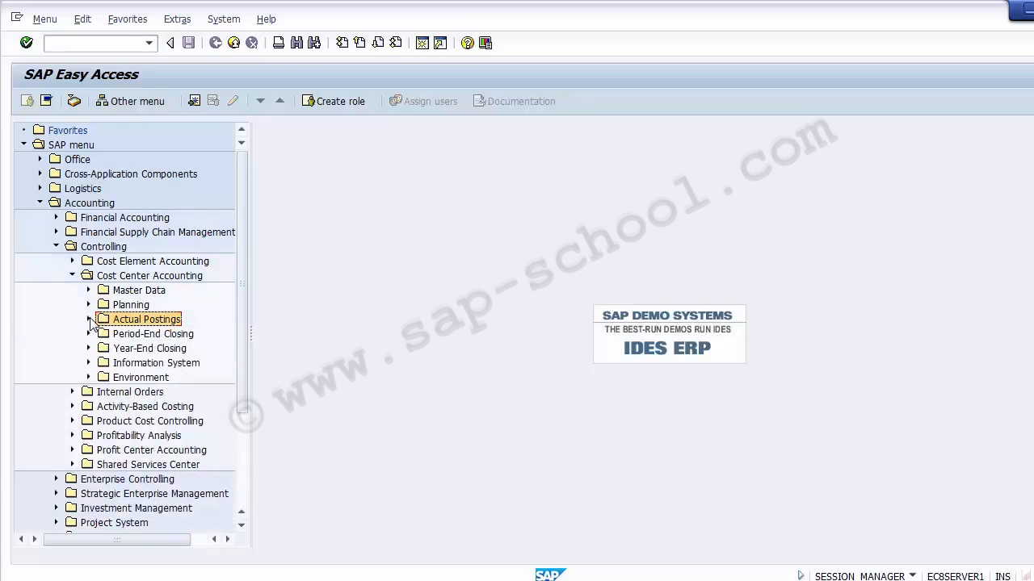
click(90, 363)
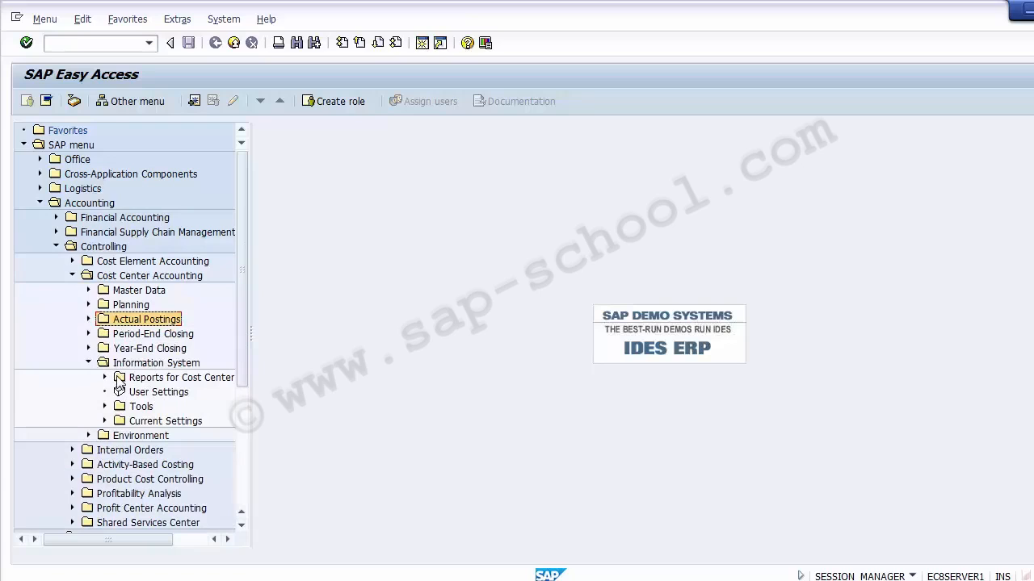
click(104, 377)
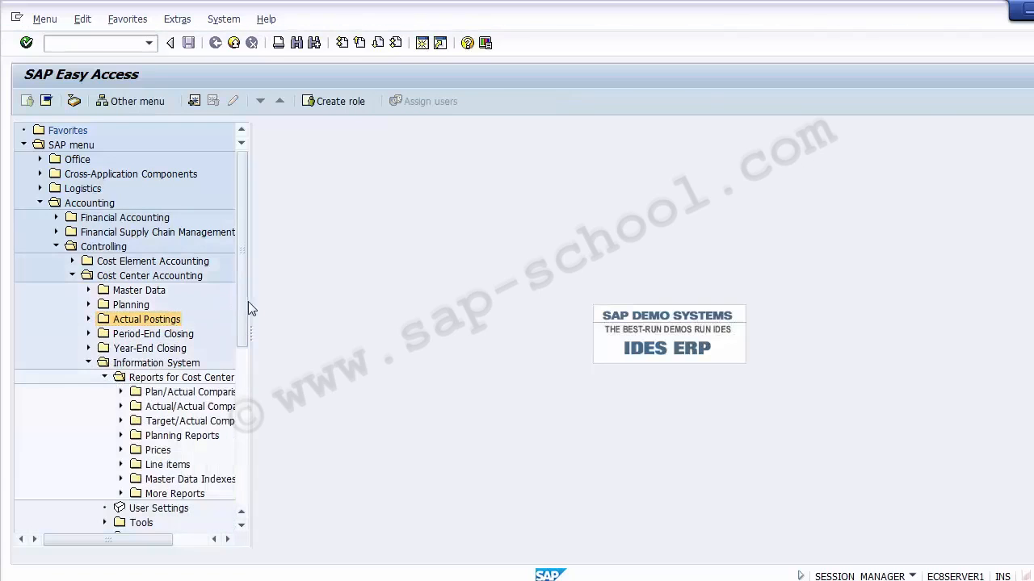
- Run the Cost Centers: Actual/Plan/Variance report for controlling area Z100, fiscal year 2014, periods 1 to 12, plan version 0
drag(250, 303, 454, 303)
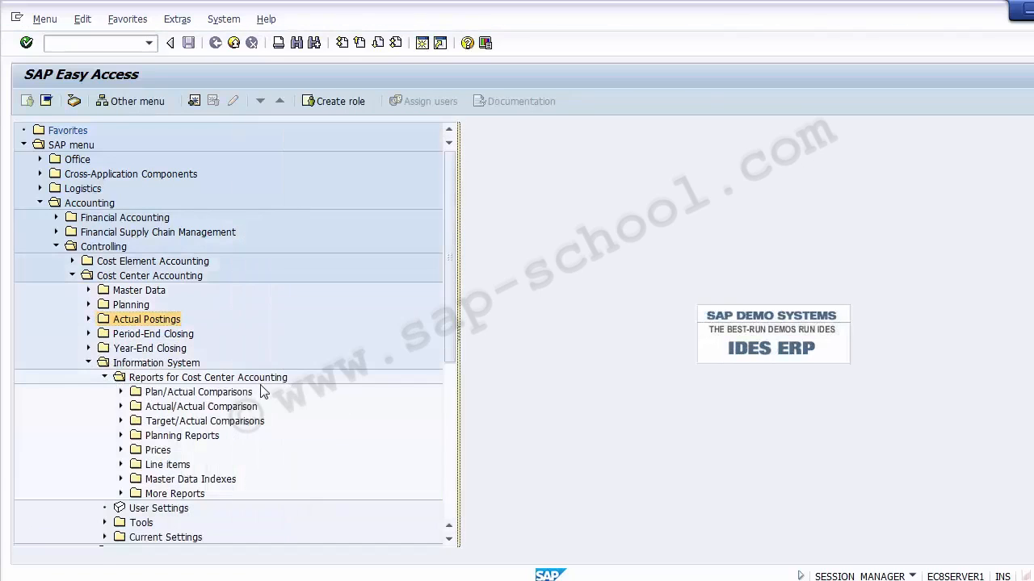
click(121, 406)
click(120, 392)
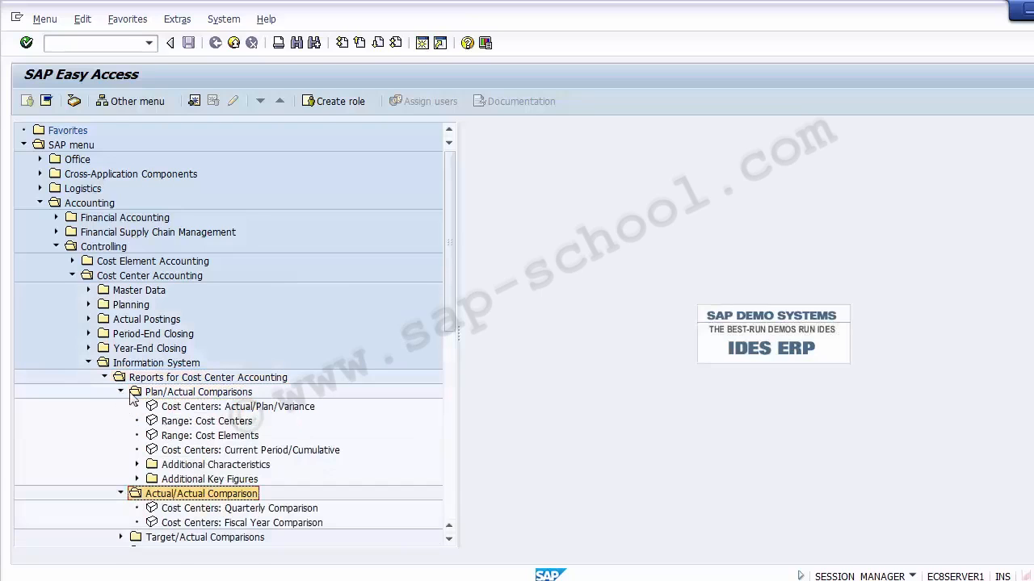
double_click(185, 408)
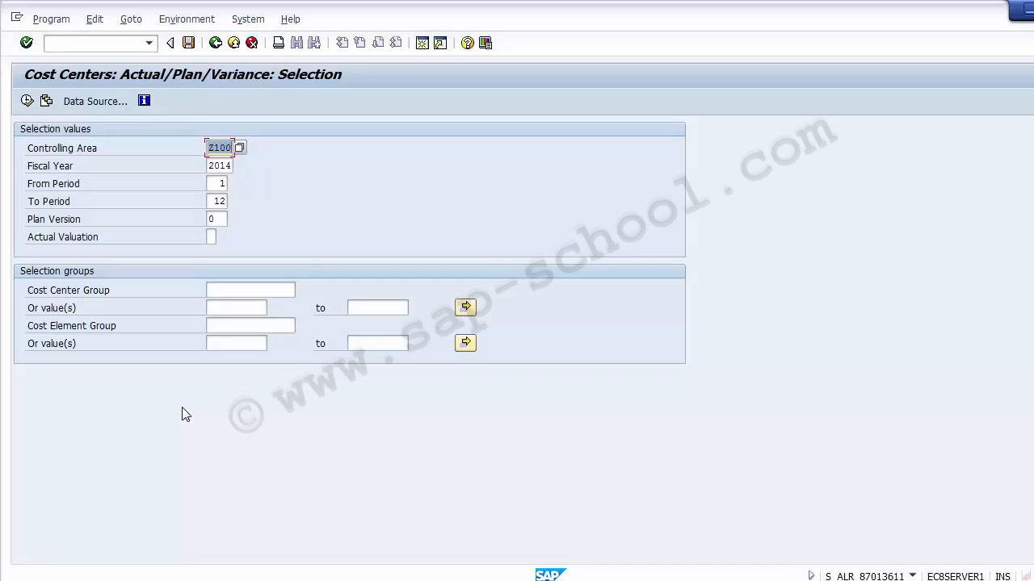
click(225, 150)
click(228, 166)
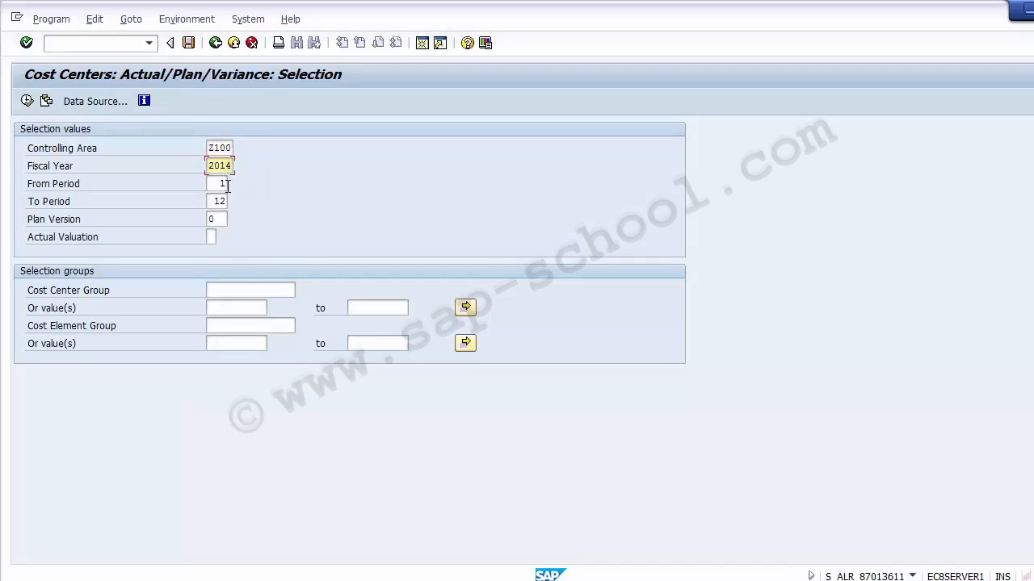
click(228, 184)
click(227, 204)
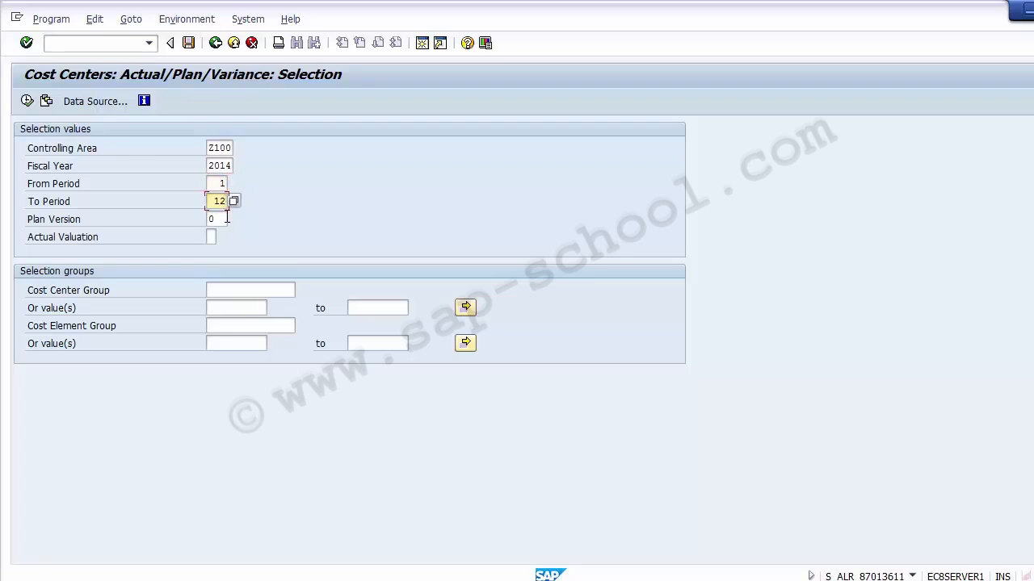
click(227, 218)
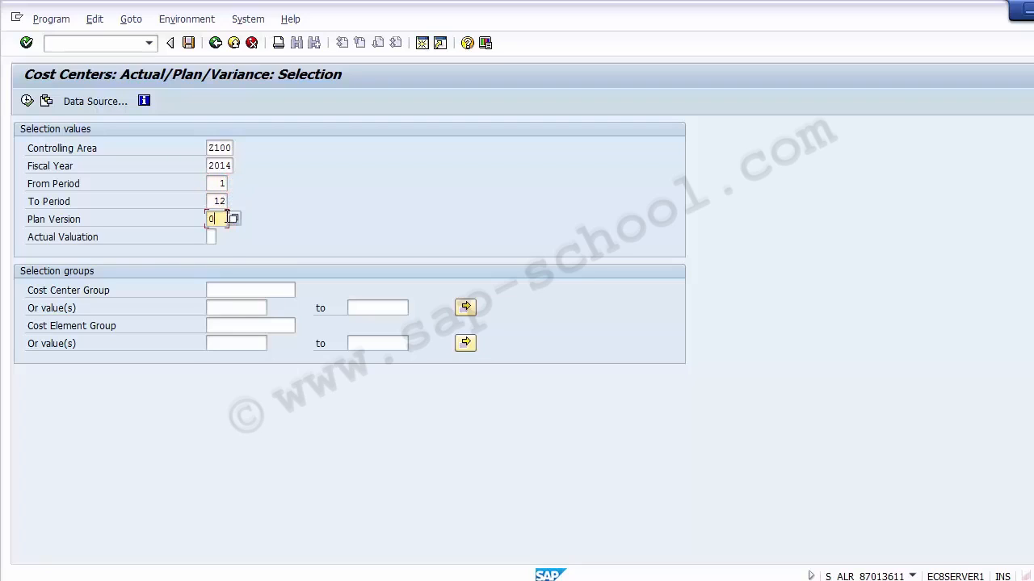
click(27, 101)
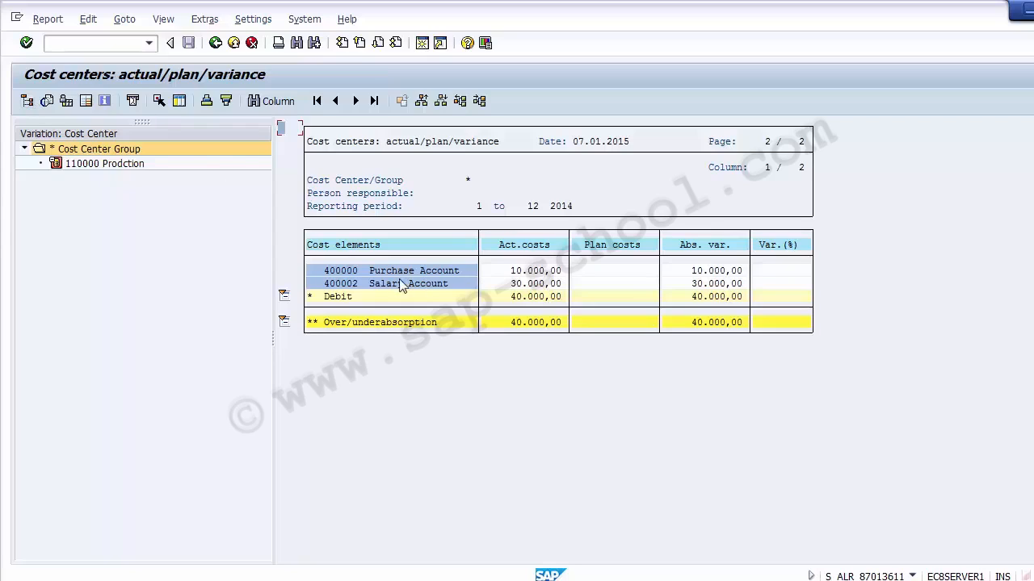
- Review the actual costs per cost element in the variance report and exit back to the menu
click(346, 271)
click(455, 271)
click(512, 281)
click(530, 246)
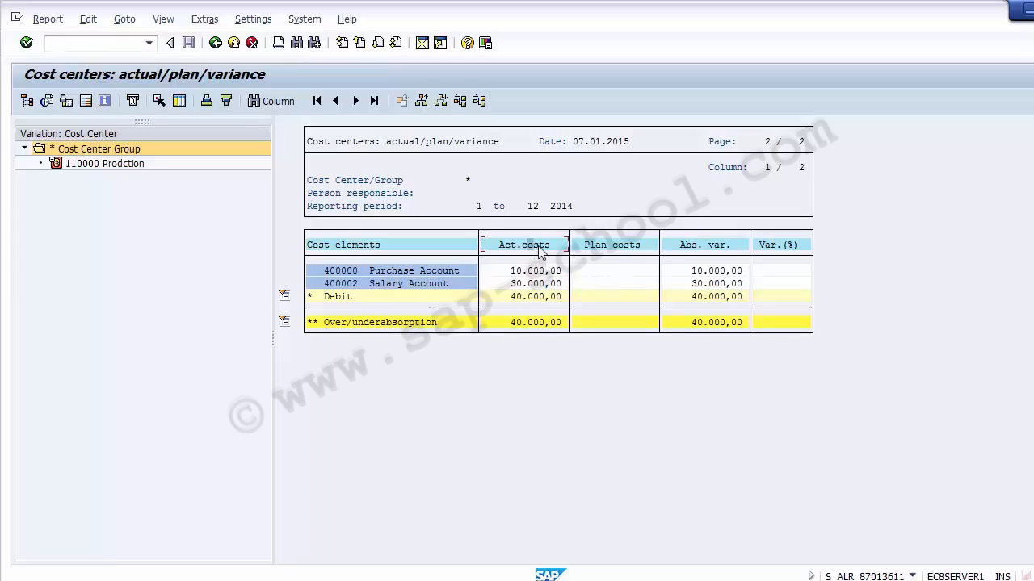
click(614, 253)
click(541, 273)
click(552, 322)
click(712, 322)
click(215, 44)
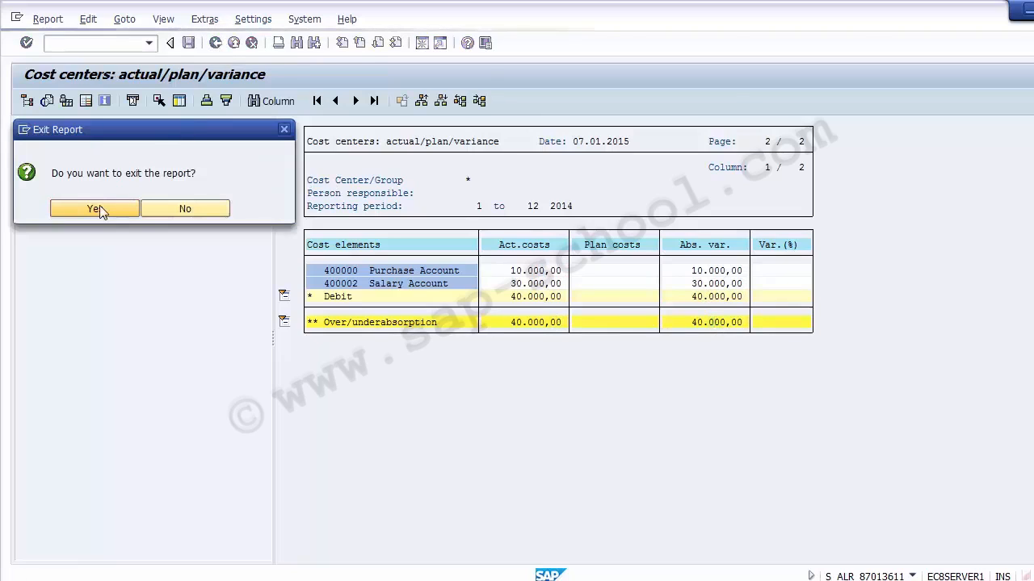
click(96, 208)
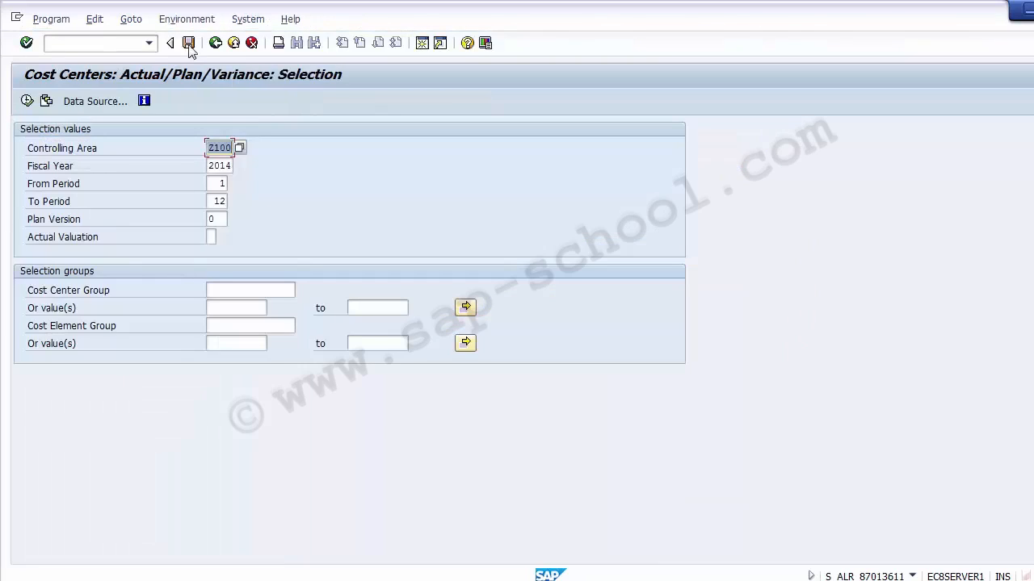
click(215, 43)
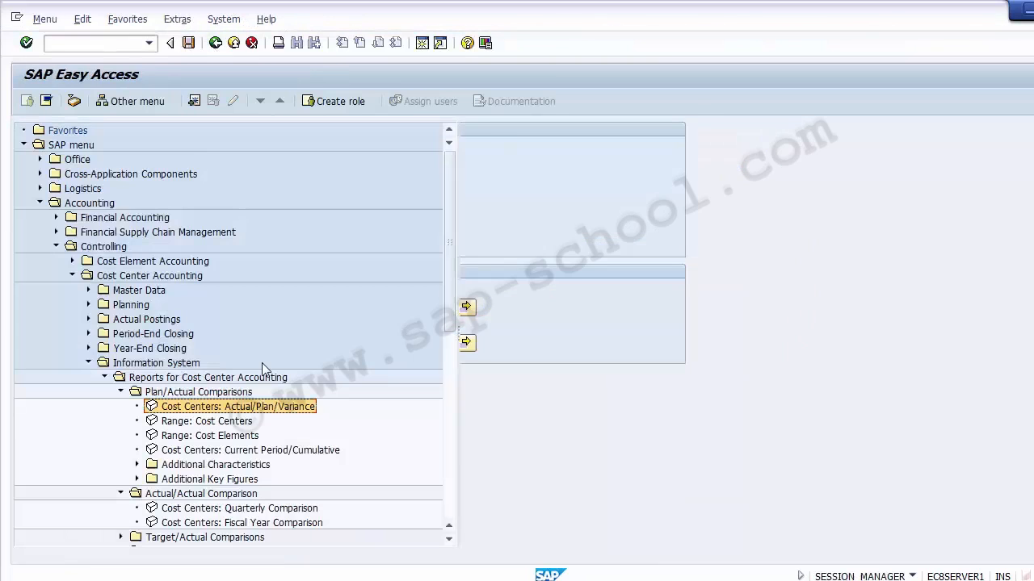
- Run the Range: Cost Centers report for controlling area Z100, fiscal year 2014, periods 1 to 12
click(232, 421)
click(233, 436)
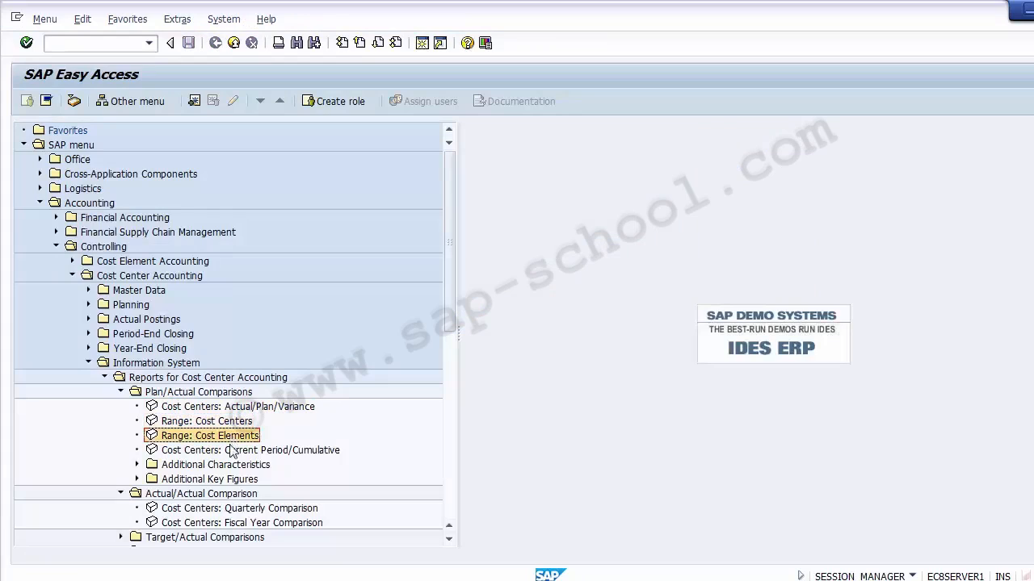
click(233, 451)
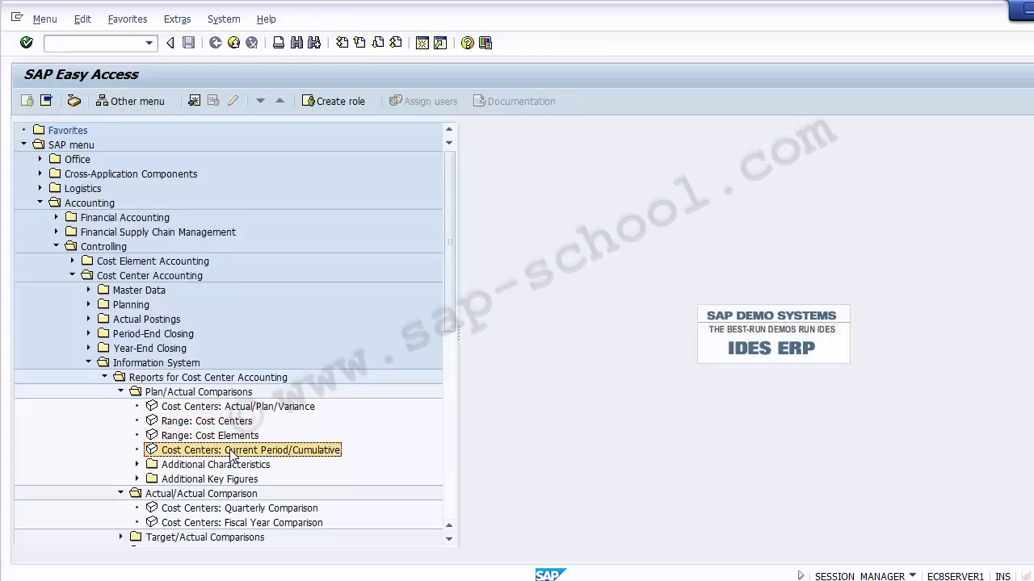
double_click(181, 421)
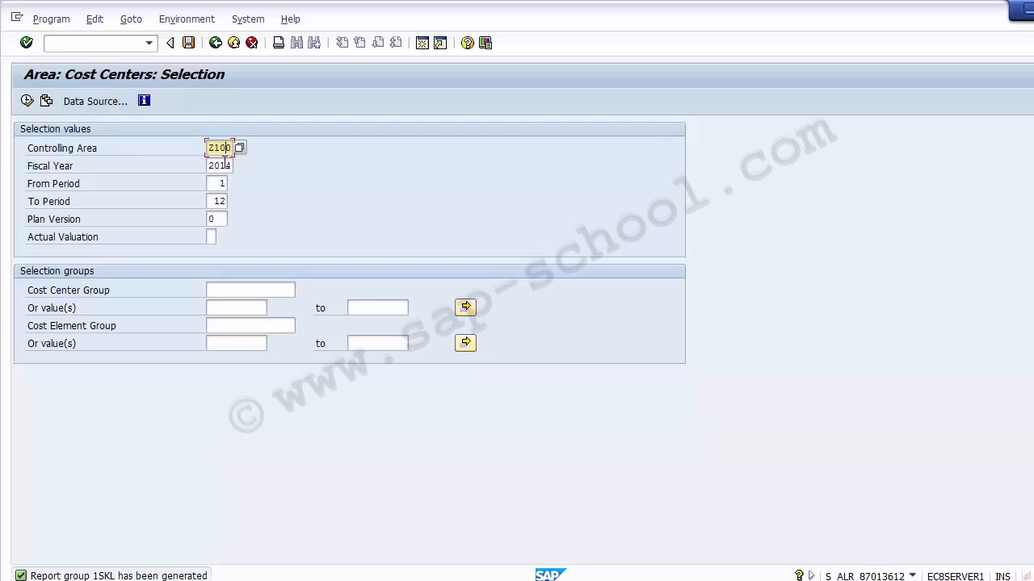
key(Tab)
key(Tab)
key(Tab)
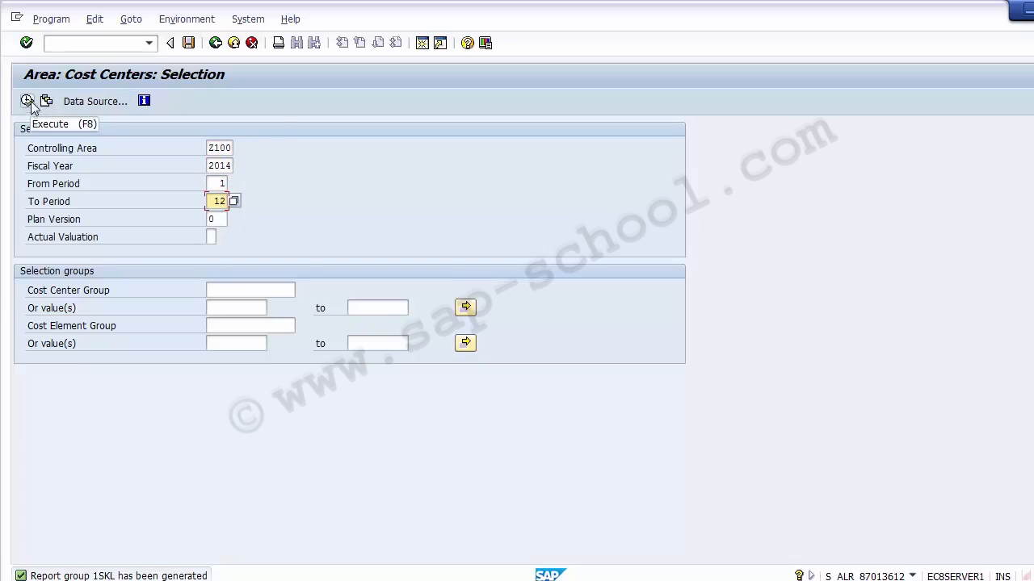
click(228, 165)
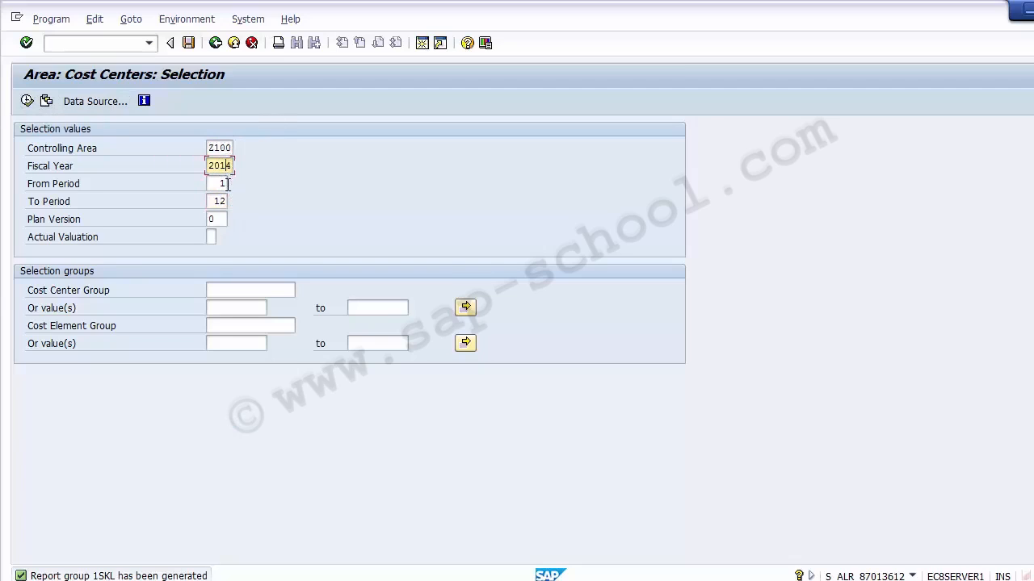
click(228, 184)
click(228, 201)
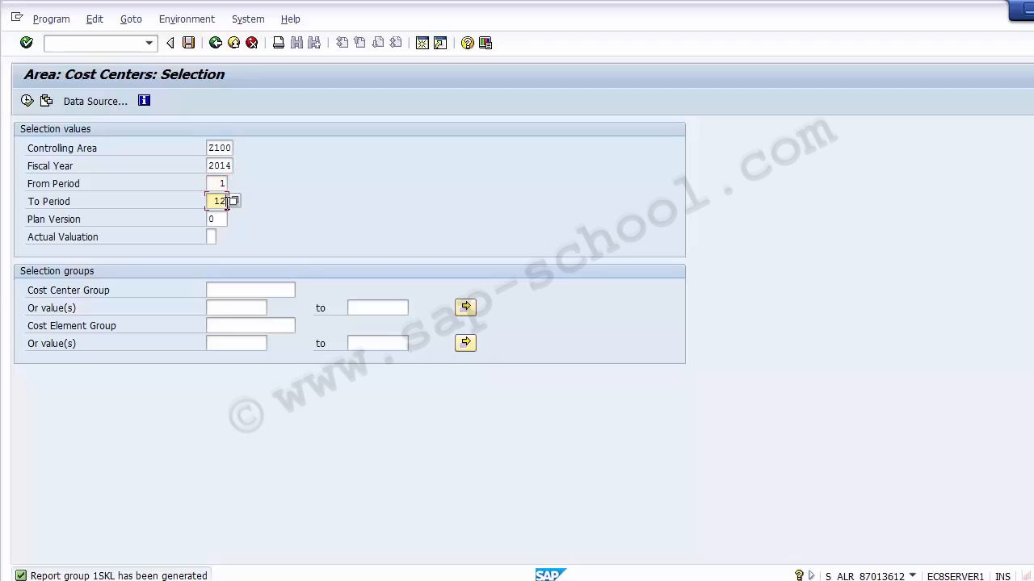
click(27, 101)
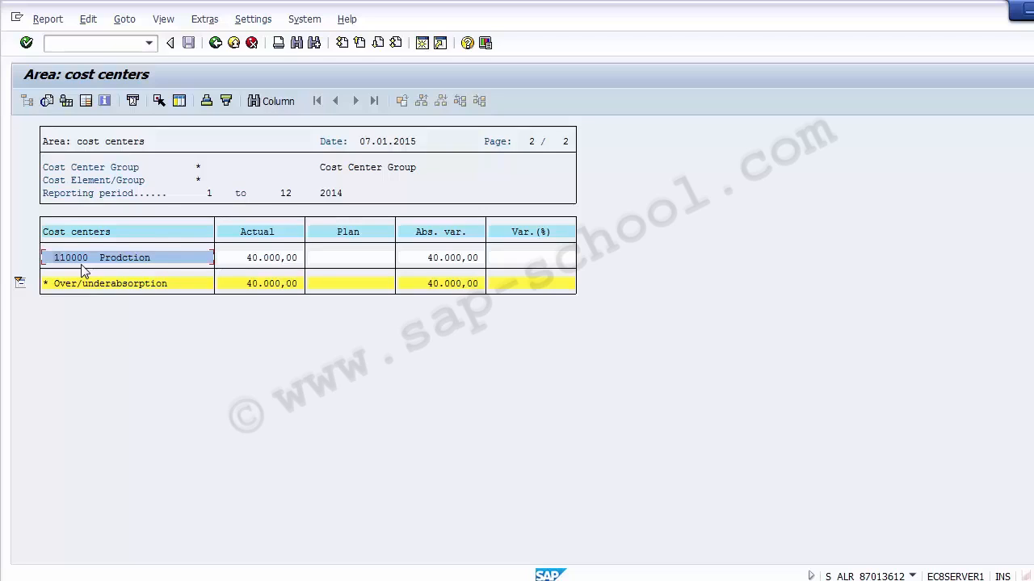
- Examine the cost center totals in the range report and exit it
click(263, 258)
click(351, 259)
click(214, 42)
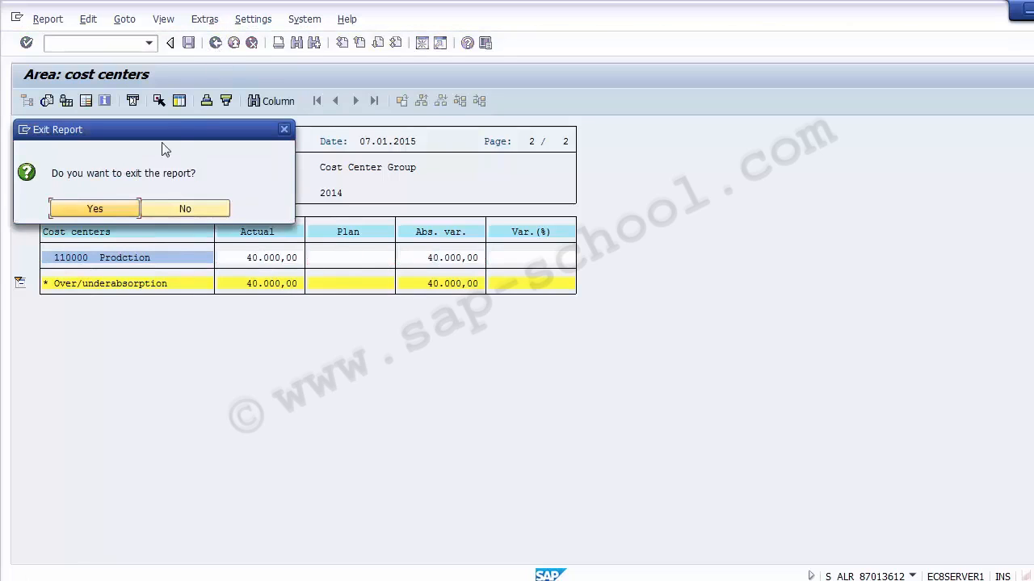
click(106, 208)
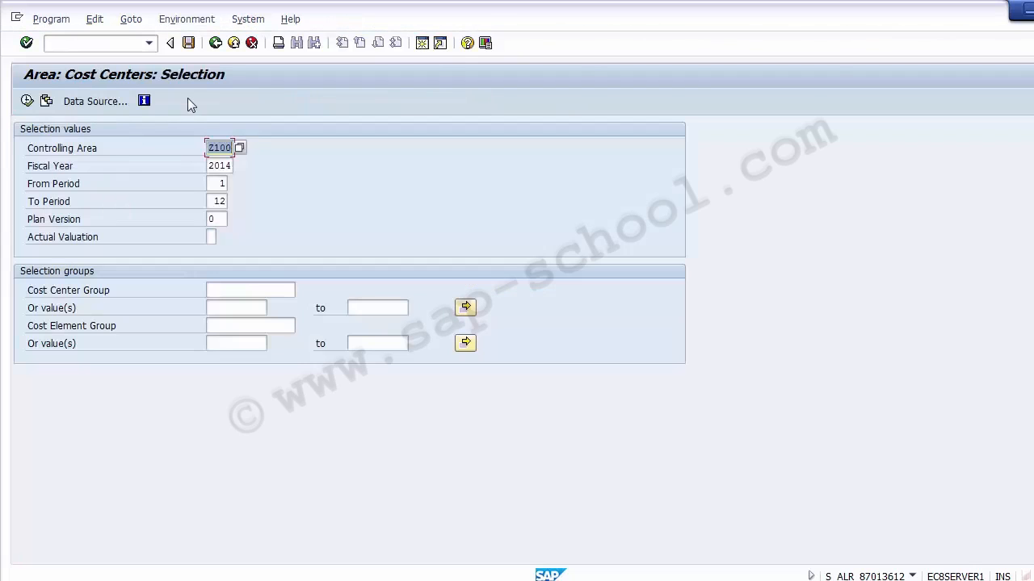
- Leave the range report selection screen and collapse the Cost Center Accounting branch of the menu tree
click(217, 44)
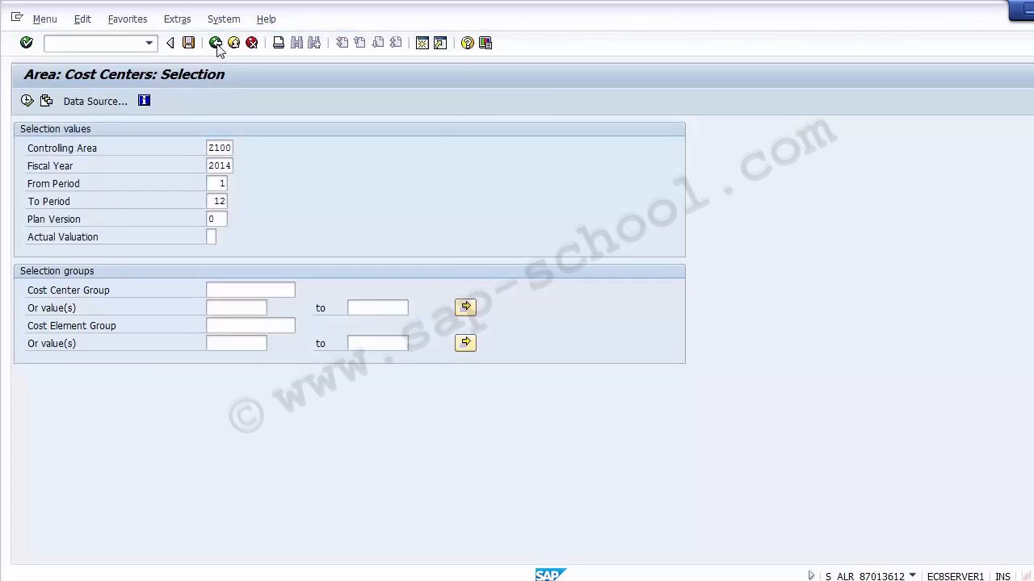
click(121, 392)
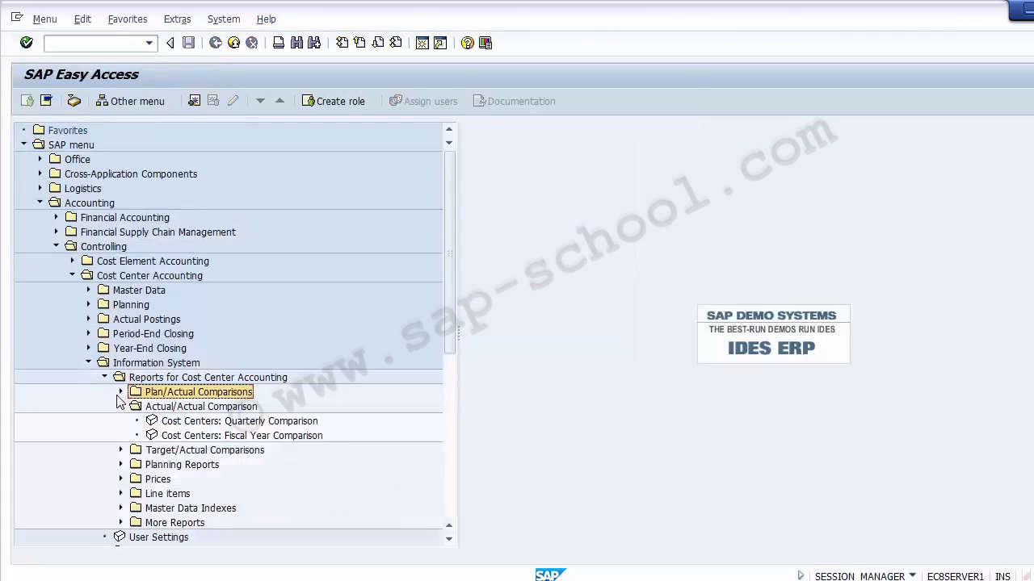
click(121, 392)
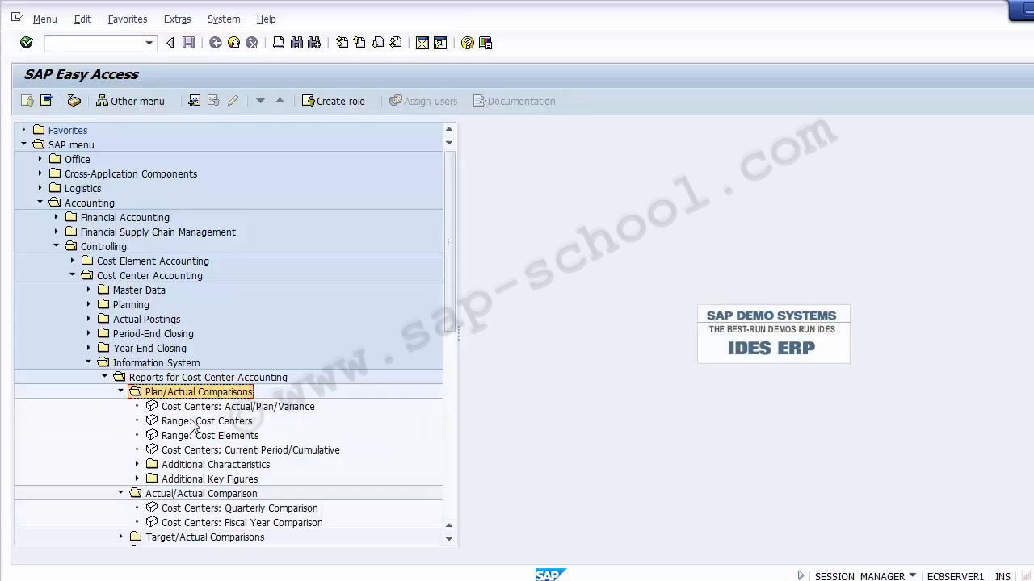
click(106, 377)
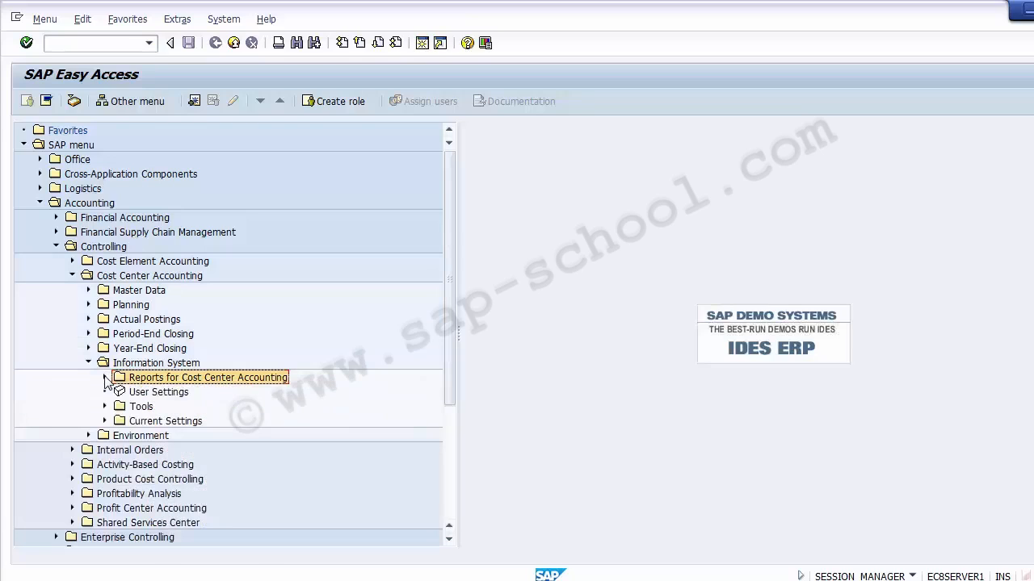
click(89, 362)
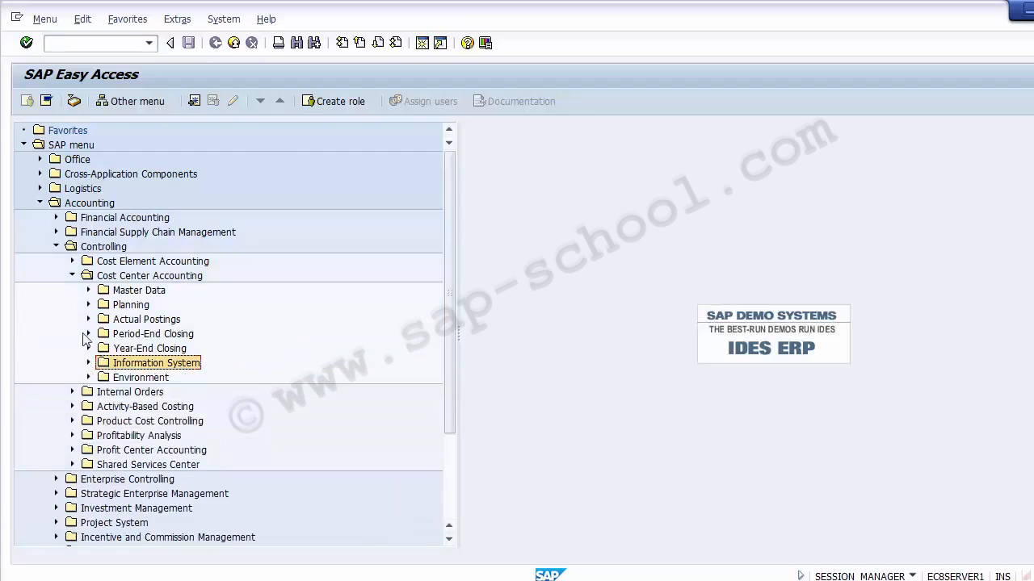
click(72, 277)
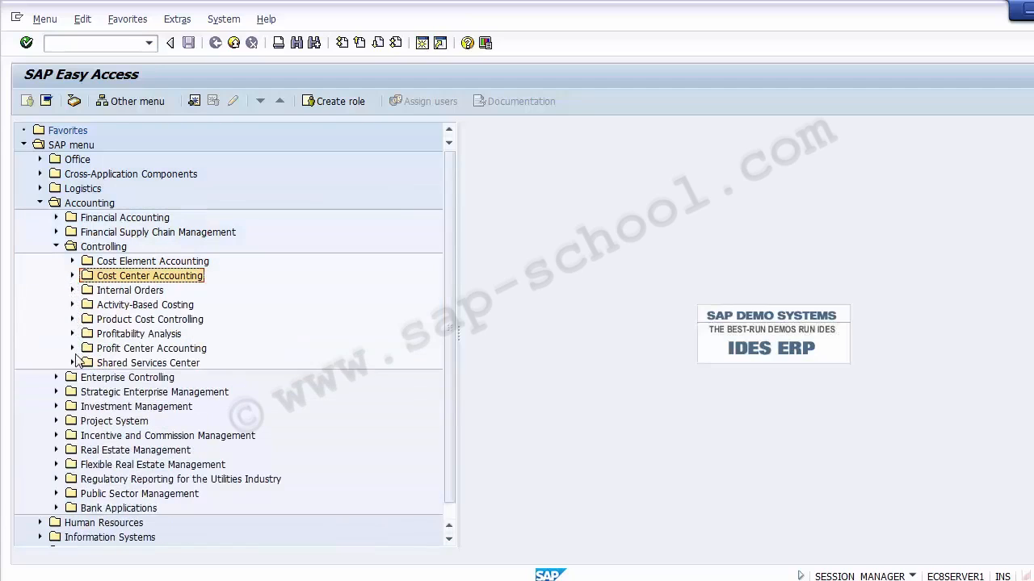
- Open Profit Center Accounting's interactive reporting folder and select the Profit Center Group: Plan/Actual/Variance report
click(72, 348)
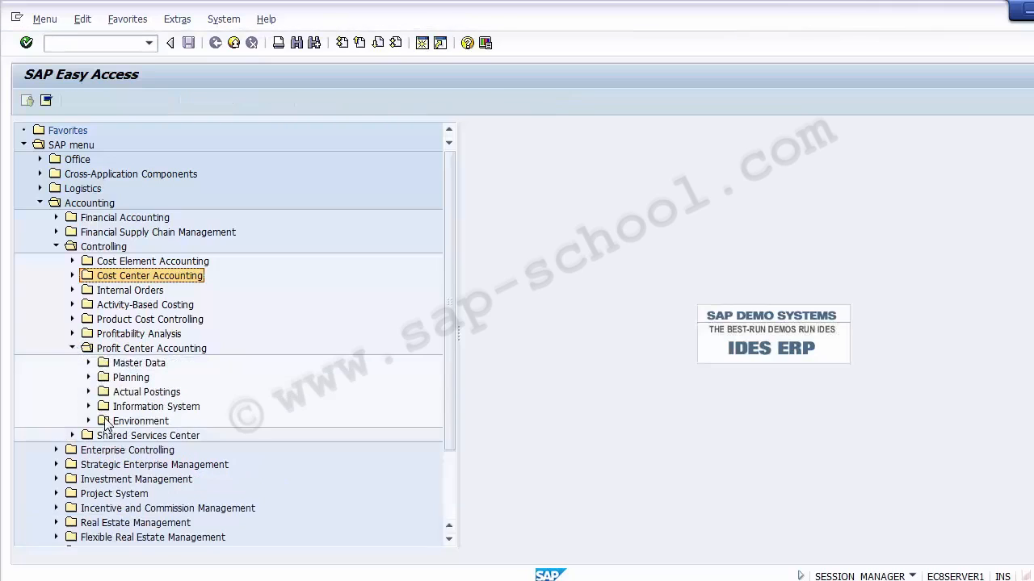
click(89, 407)
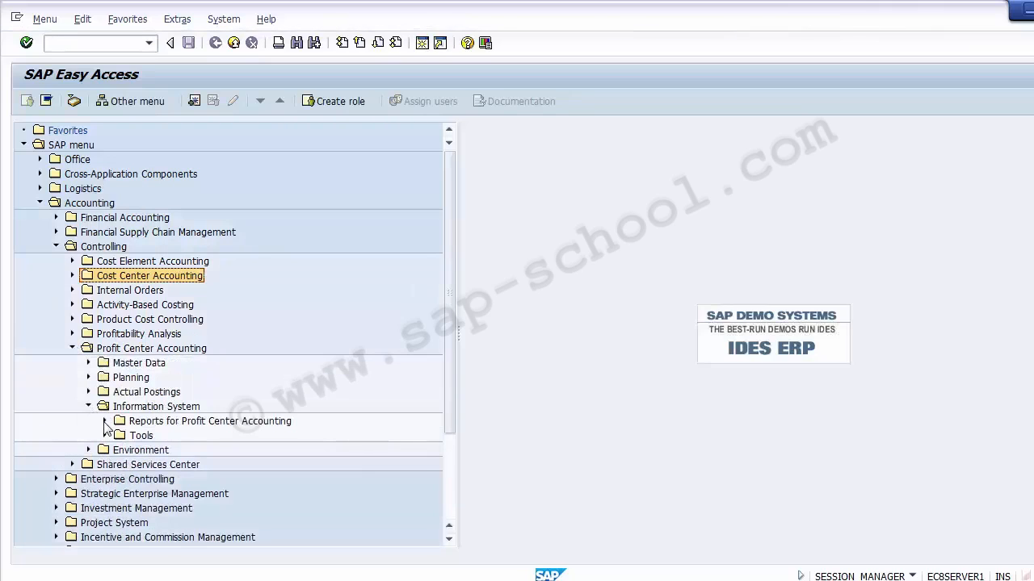
click(104, 421)
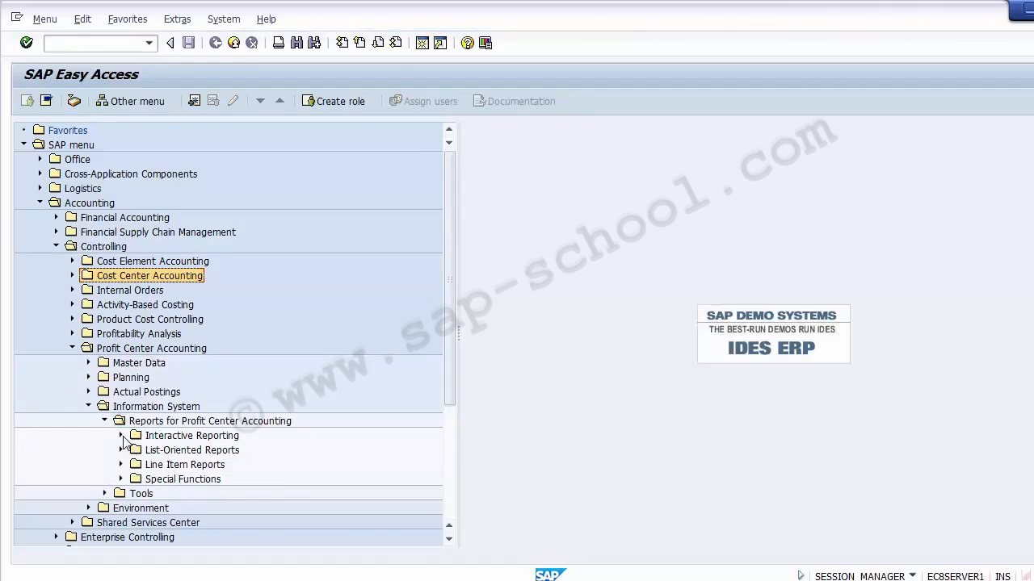
click(121, 436)
click(247, 450)
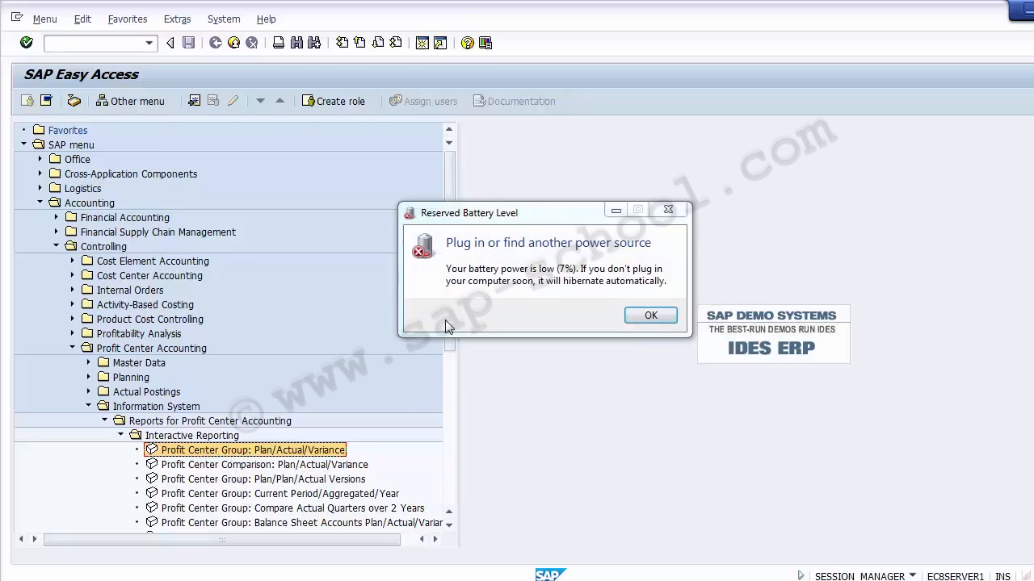
- Dismiss the low-battery warning and exit the SAP menu
click(651, 316)
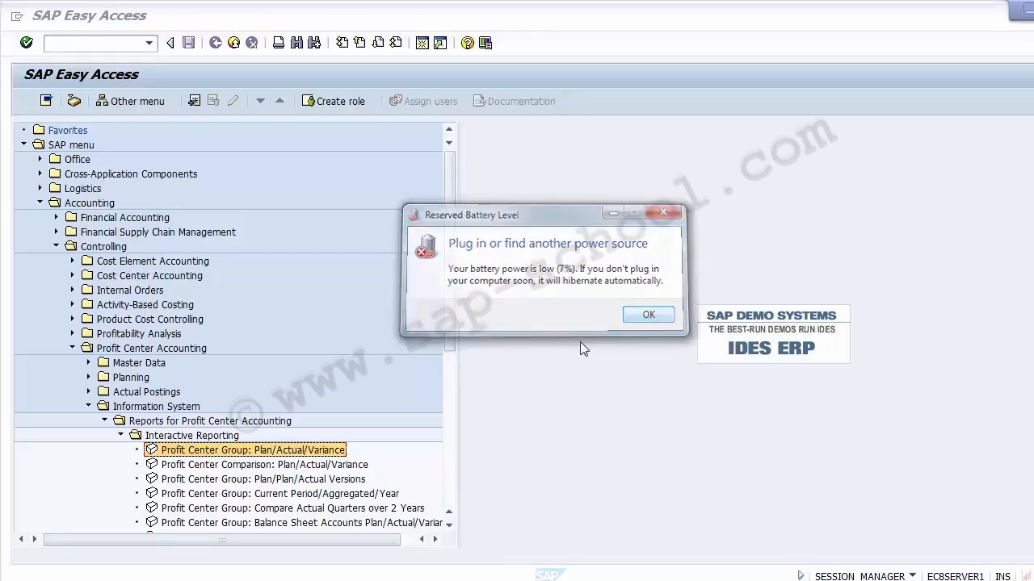
click(233, 43)
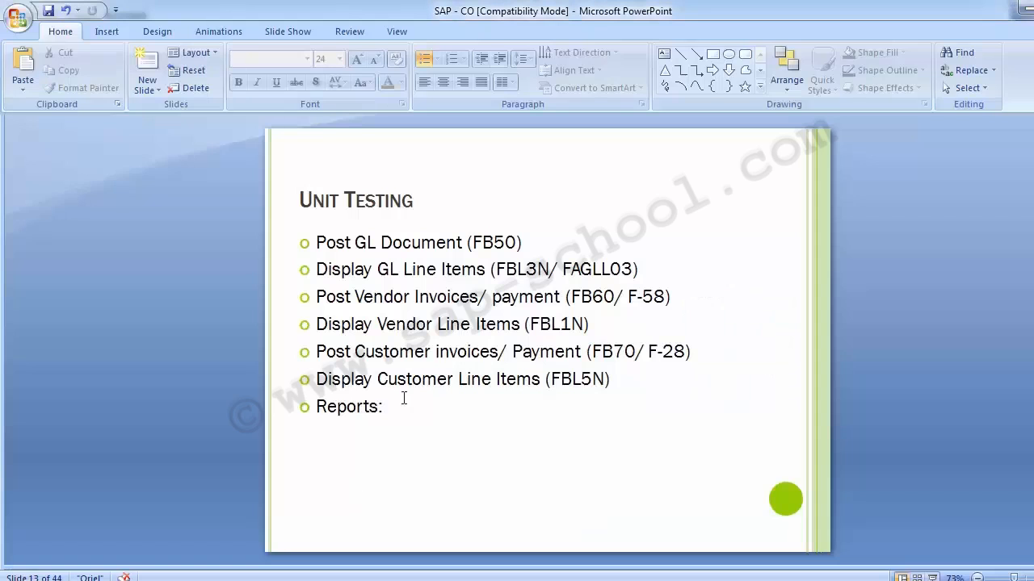